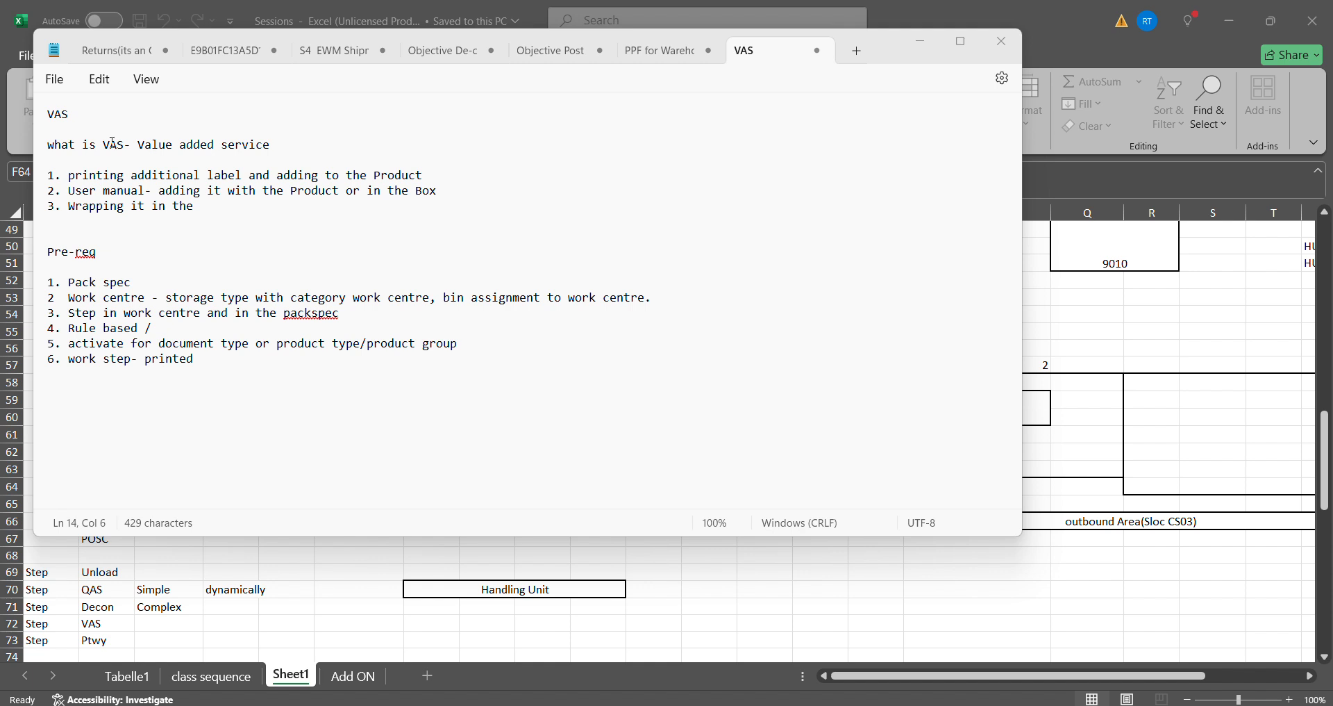
- Review the VAS definition and the Pack spec and Work centre prerequisites in the notes
{"action": "left_click_drag", "start_coordinate": [97, 145], "coordinate": [123, 148]}
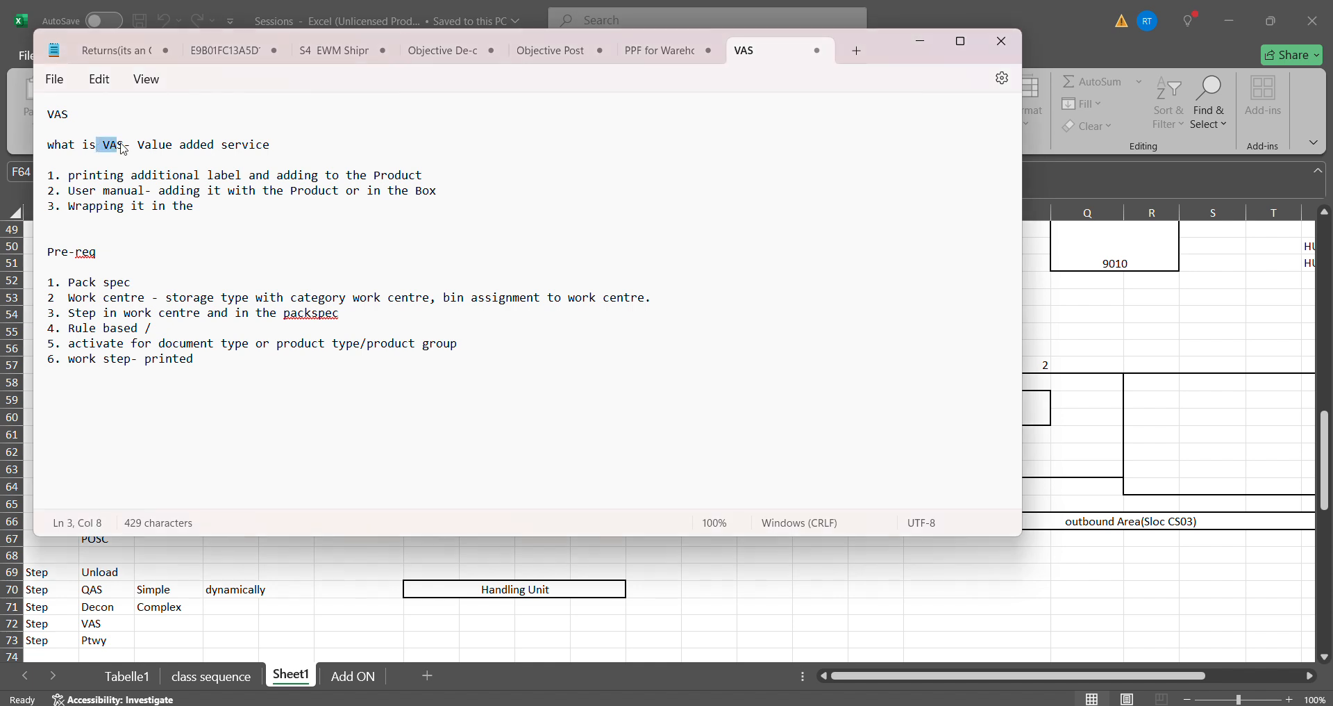
{"action": "left_click", "coordinate": [109, 156]}
{"action": "left_click", "coordinate": [335, 129]}
{"action": "left_click_drag", "start_coordinate": [333, 141], "coordinate": [198, 153]}
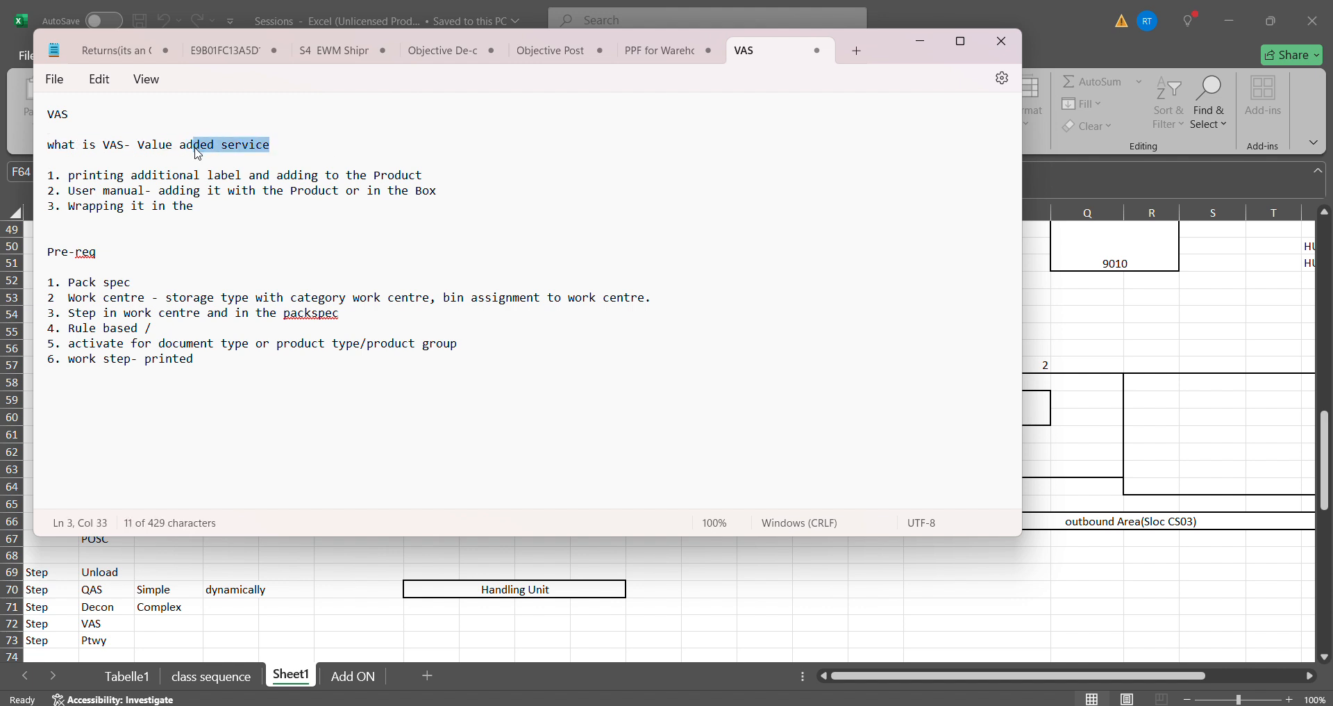
{"action": "left_click", "coordinate": [110, 144]}
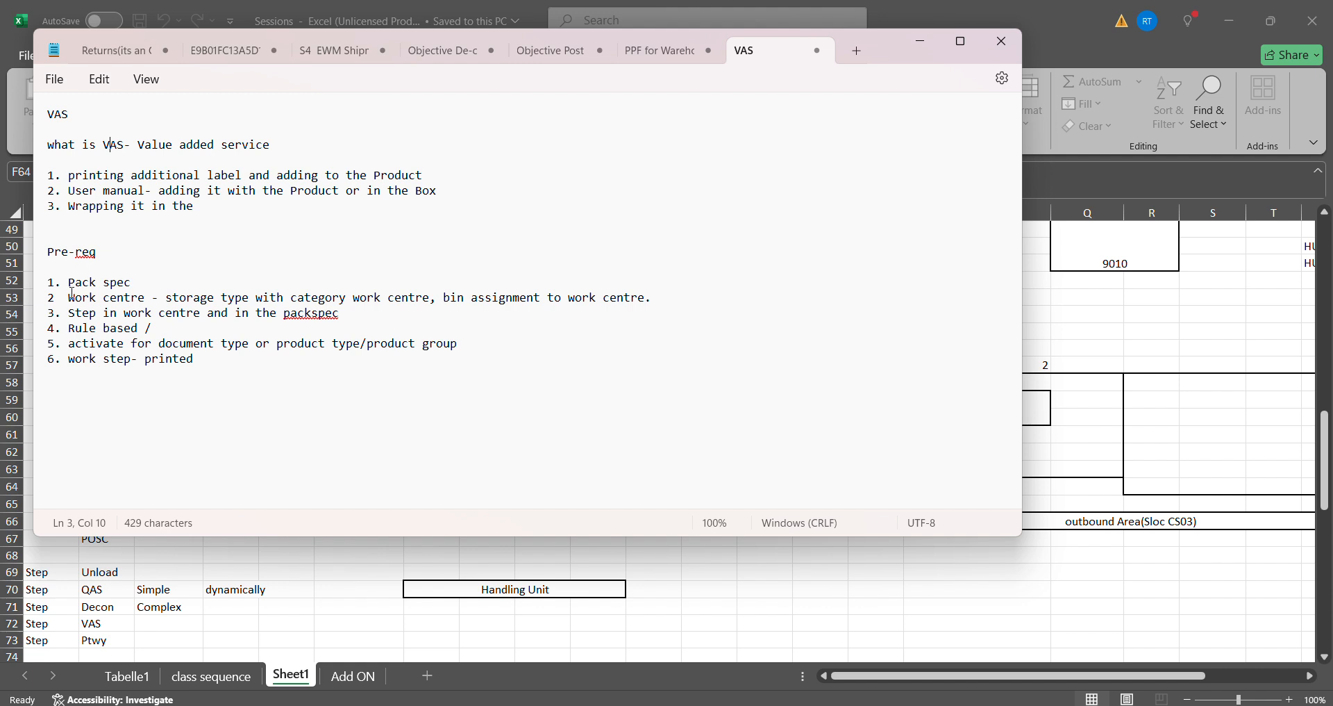
{"action": "left_click_drag", "start_coordinate": [68, 282], "coordinate": [199, 289]}
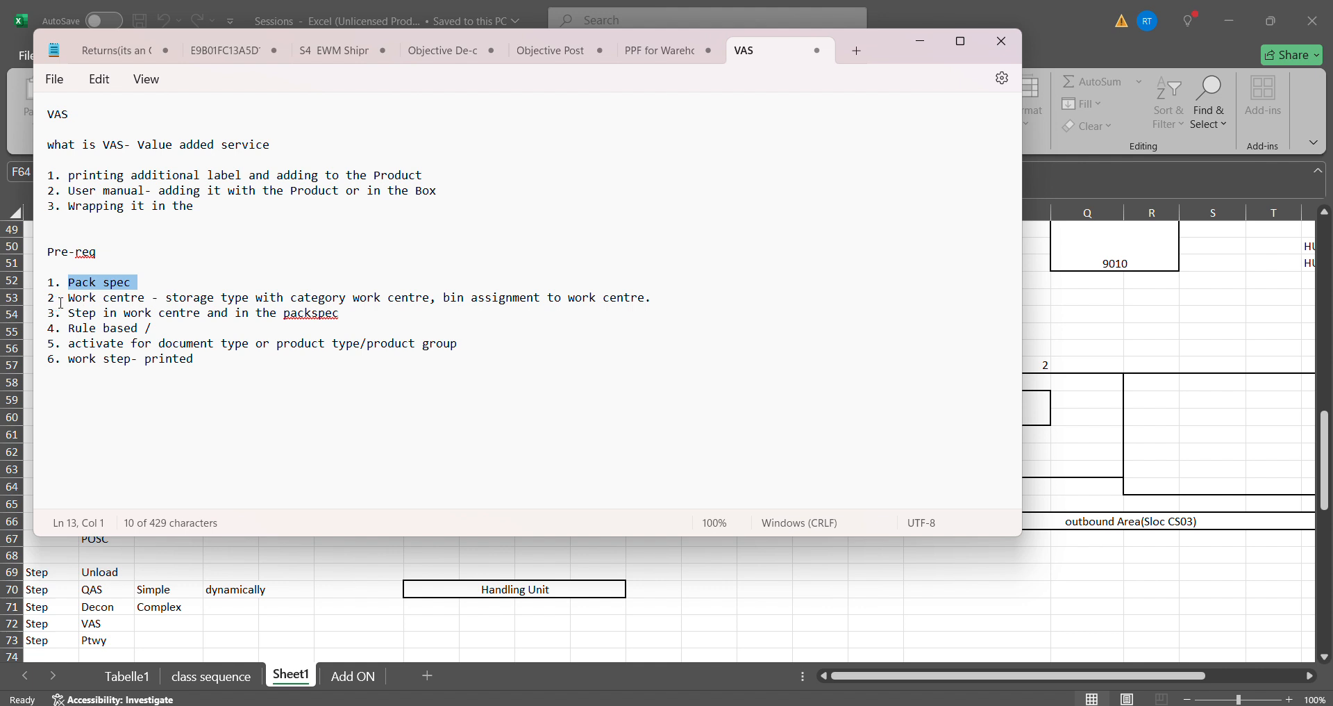
{"action": "left_click_drag", "start_coordinate": [69, 298], "coordinate": [173, 304]}
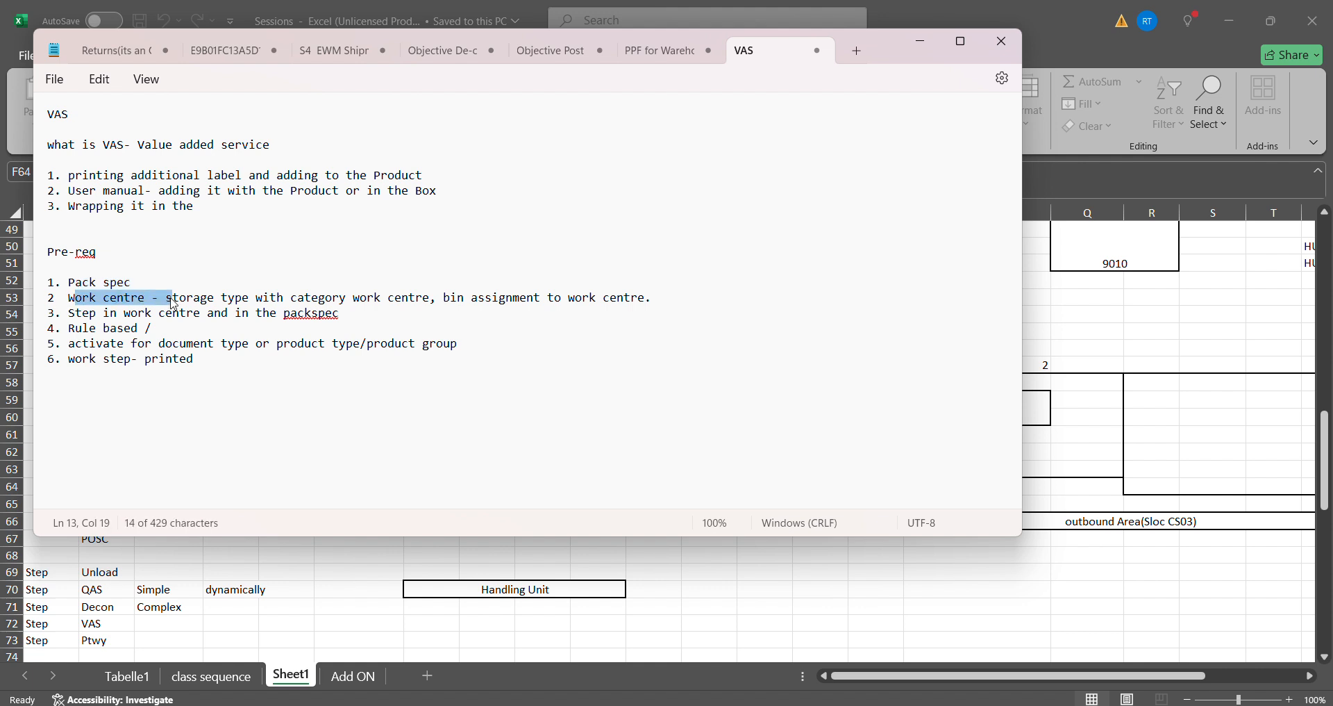
{"action": "left_click", "coordinate": [173, 268]}
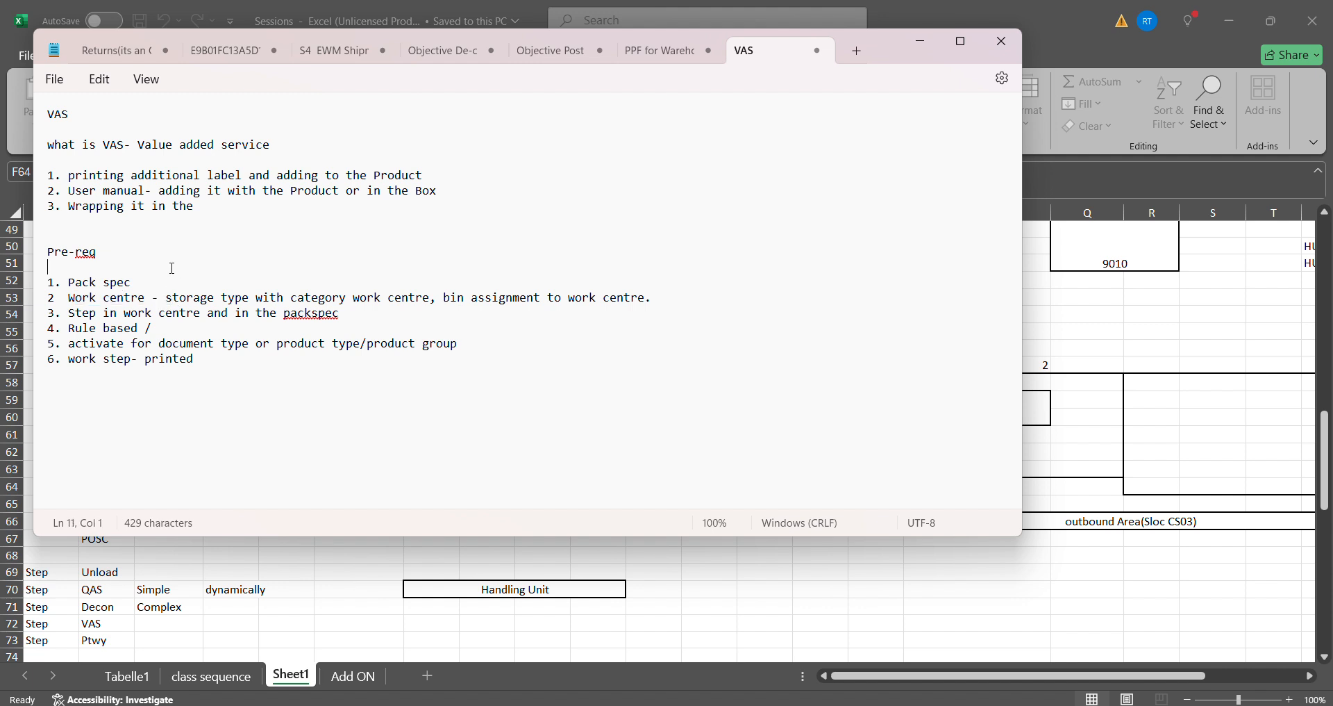
{"action": "left_click_drag", "start_coordinate": [158, 306], "coordinate": [69, 301]}
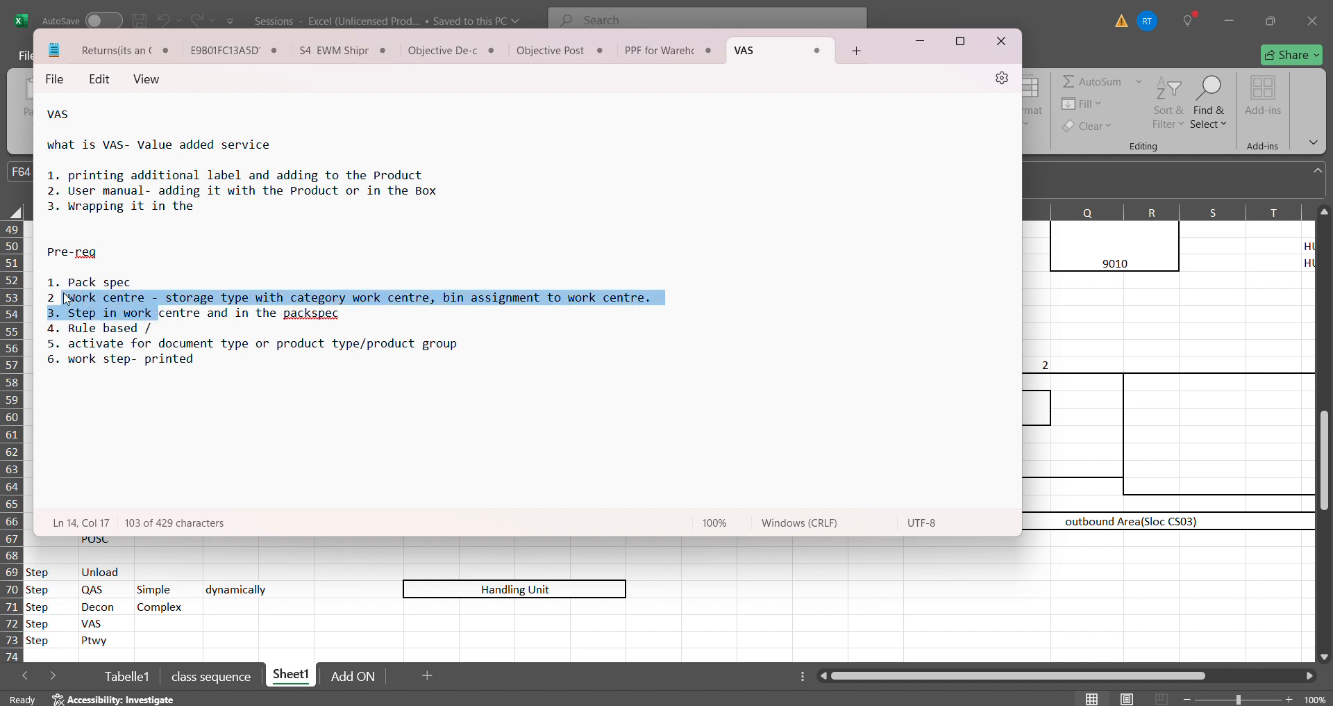
{"action": "left_click", "coordinate": [68, 300]}
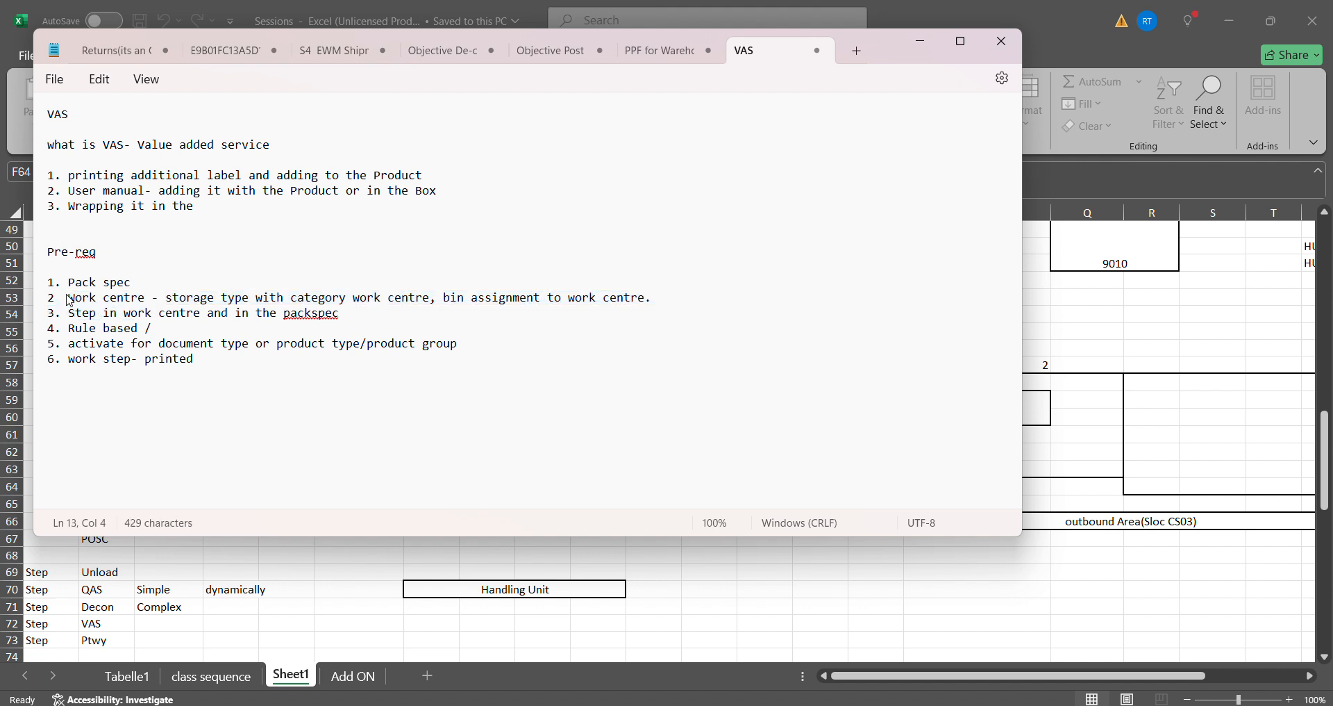
{"action": "left_click_drag", "start_coordinate": [69, 301], "coordinate": [186, 297]}
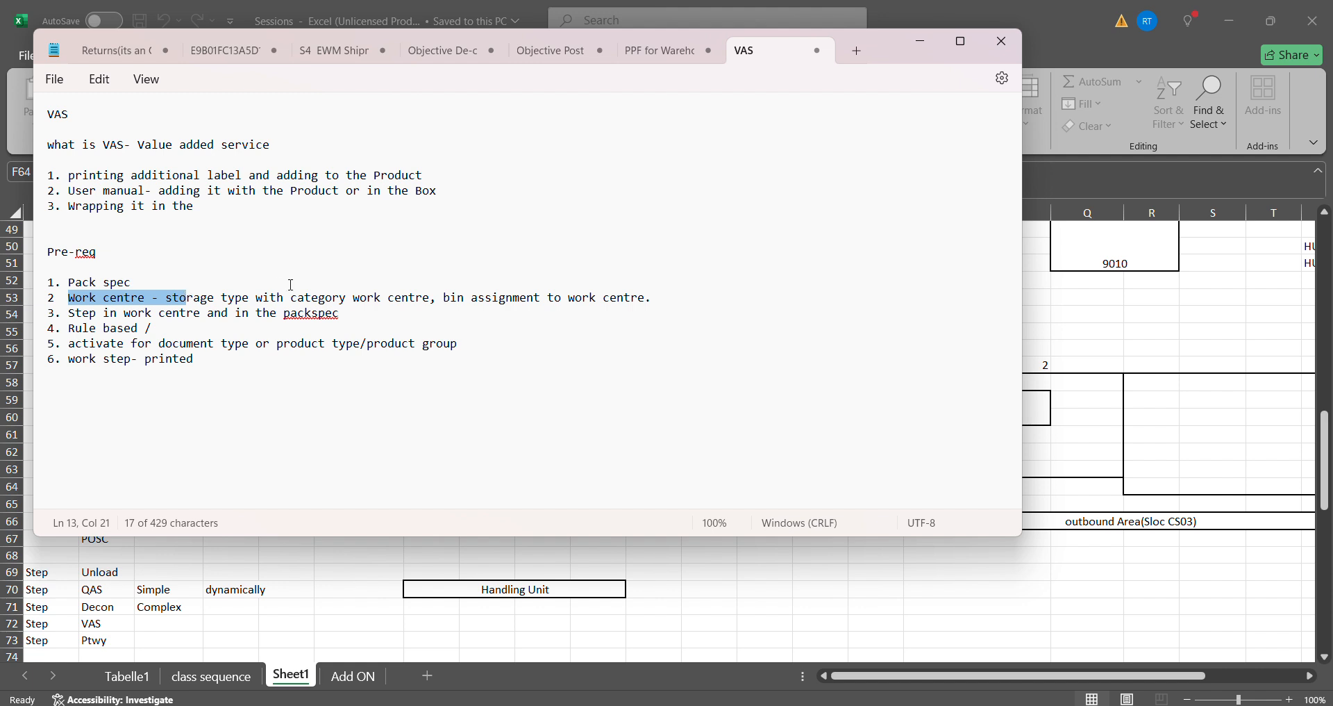
{"action": "left_click", "coordinate": [321, 295]}
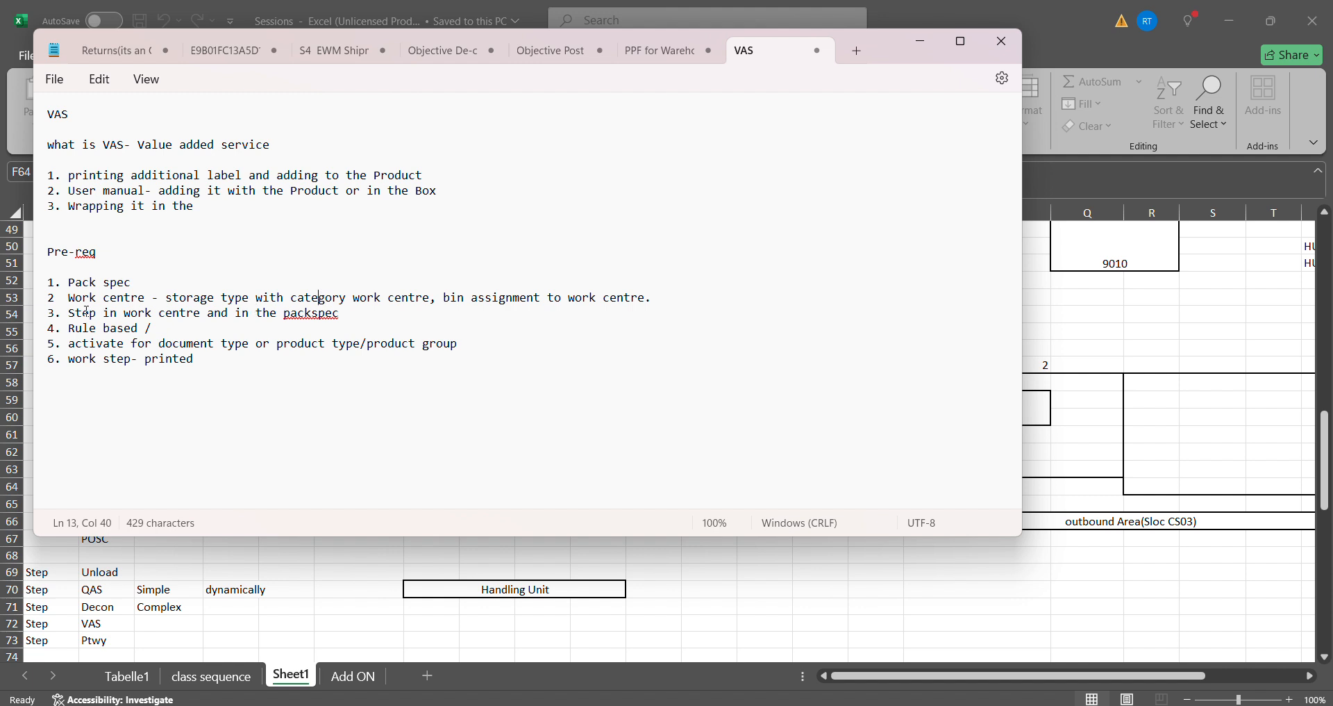
- Add /SCWMT/STADET_IN at the end of the "Rule based /" prerequisite
{"action": "left_click_drag", "start_coordinate": [165, 331], "coordinate": [146, 334]}
{"action": "left_click", "coordinate": [188, 324]}
{"action": "type", "text": "/SCWMT./STADET_IN"}
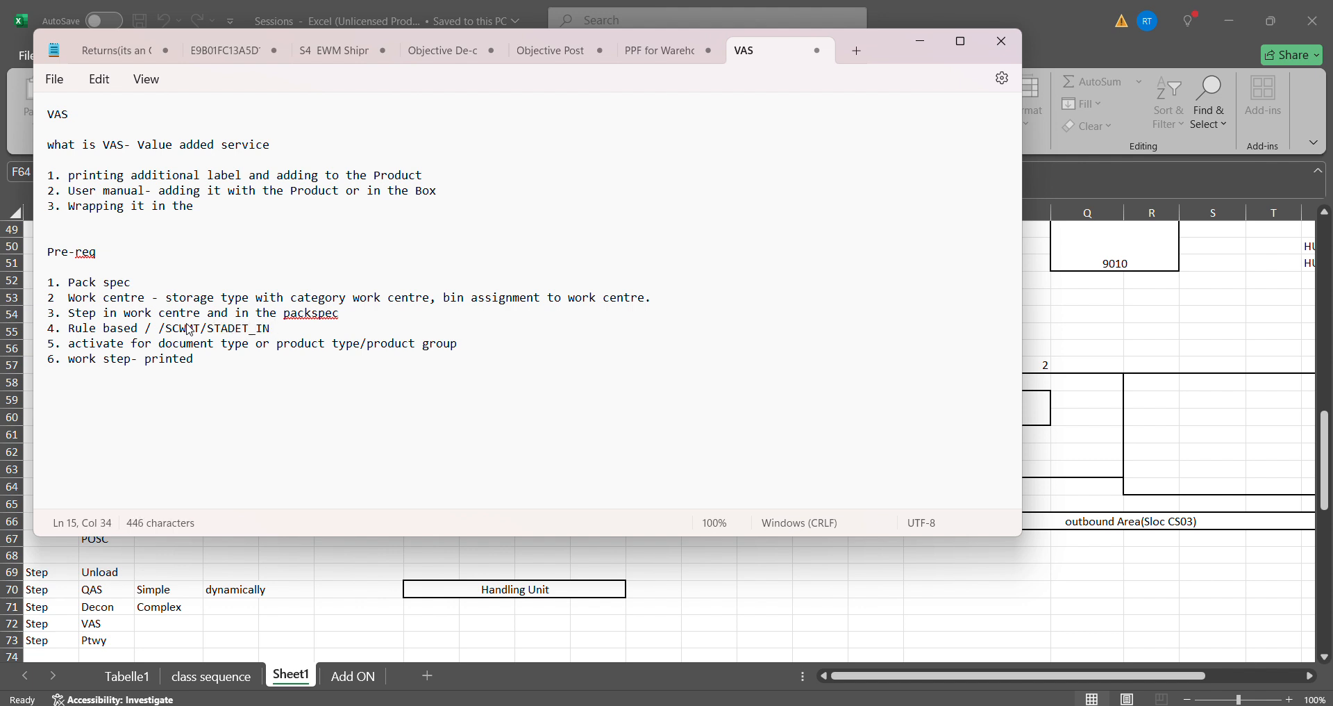
{"action": "type", "text": " *("}
- Add a comma and /scwm/STADET_OUT after STADET_IN in the rule-based prerequisite
{"action": "key", "text": "BackSpace"}
{"action": "key", "text": "BackSpace"}
{"action": "left_click_drag", "start_coordinate": [277, 329], "coordinate": [250, 335]}
{"action": "left_click", "coordinate": [298, 333]}
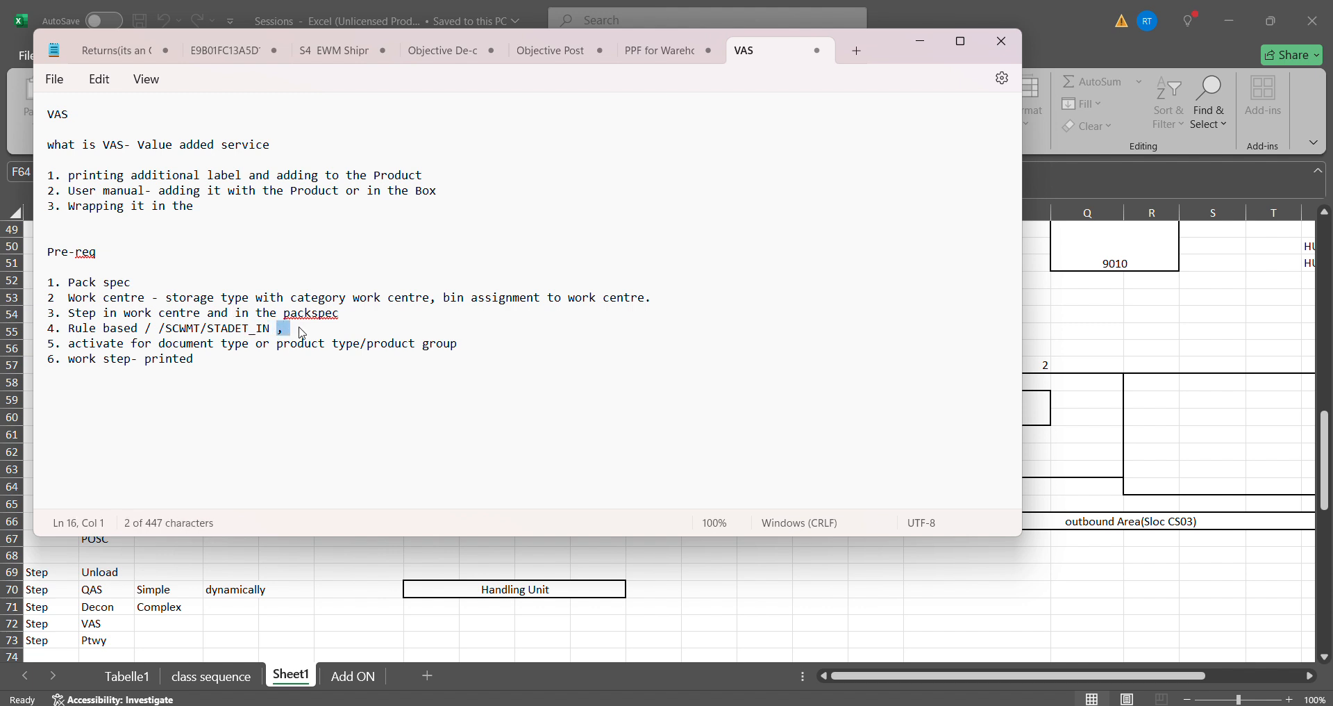
{"action": "type", "text": "/sc"}
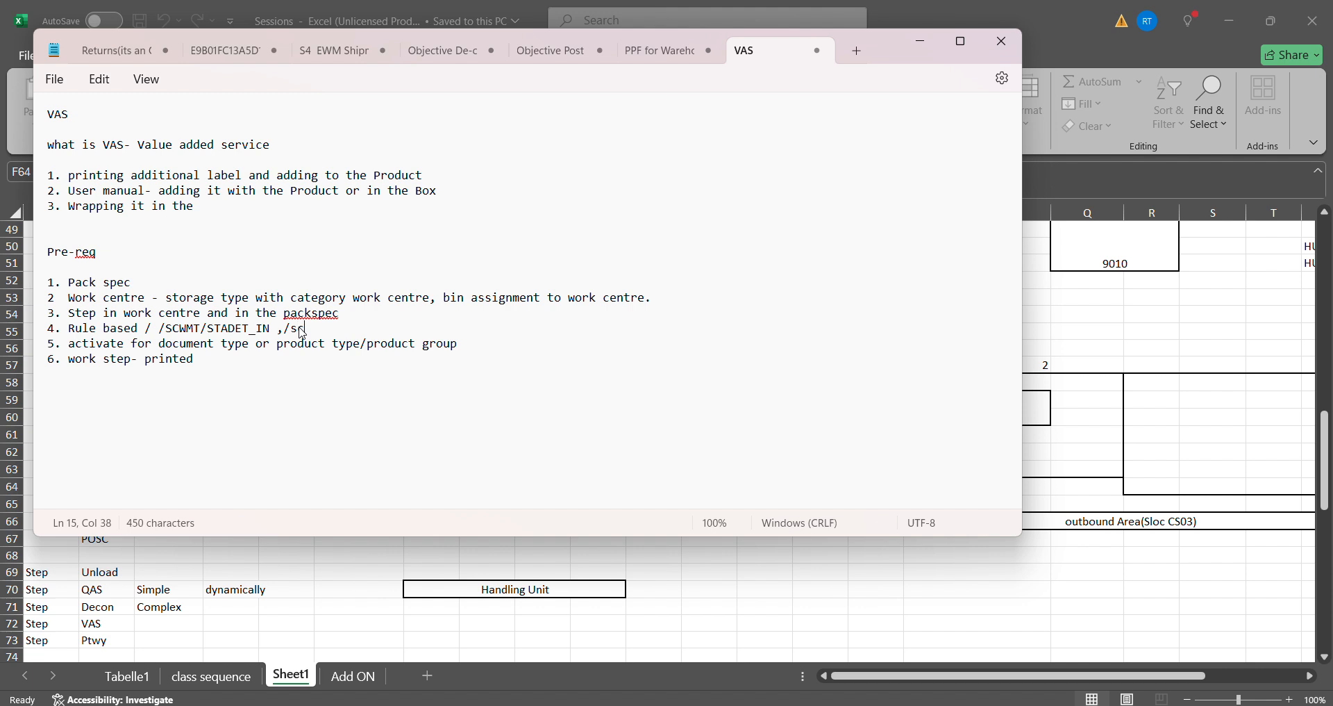
{"action": "type", "text": "wm/STADET_OUT"}
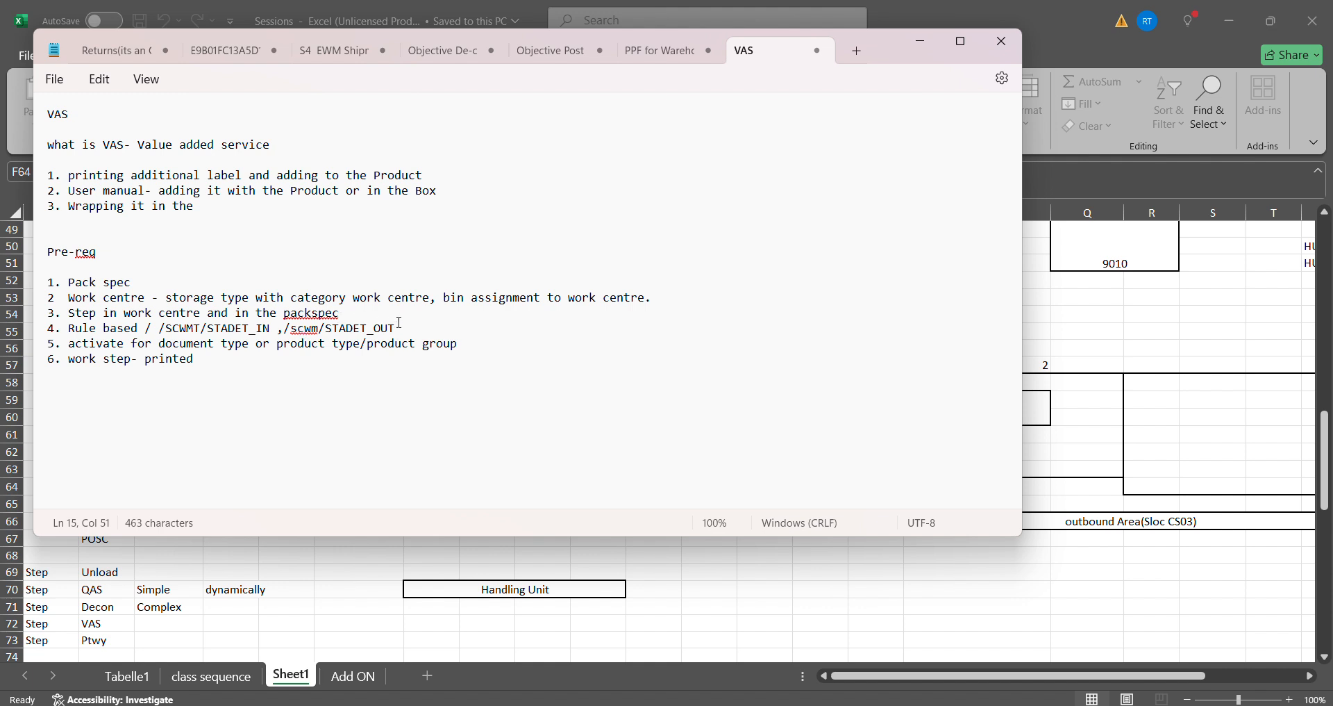
- Extend the rule-based prerequisite with a comma and /SCWm/PACKSTDAT as a third entry
{"action": "left_click", "coordinate": [410, 343]}
{"action": "mouse_move", "coordinate": [410, 343]}
{"action": "left_mouse_down"}
{"action": "mouse_move", "coordinate": [387, 328]}
{"action": "mouse_move", "coordinate": [408, 328]}
{"action": "left_mouse_up"}
{"action": "left_click", "coordinate": [387, 328]}
{"action": "left_click_drag", "start_coordinate": [165, 329], "coordinate": [415, 329]}
{"action": "left_click", "coordinate": [415, 329]}
{"action": "type", "text": ", /SCWm/"}
{"action": "type", "text": "PACKSTAD"}
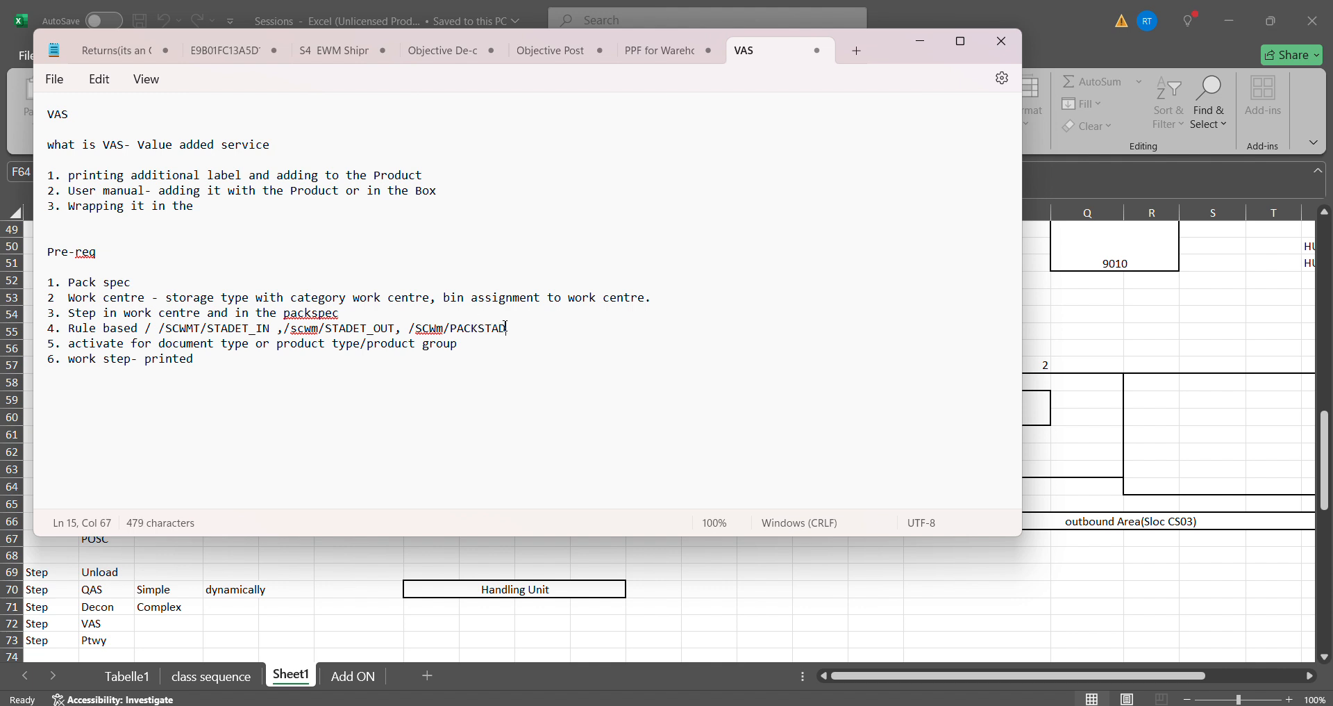
{"action": "type", "text": "T"}
{"action": "key", "text": "BackSpace"}
{"action": "key", "text": "BackSpace"}
{"action": "key", "text": "BackSpace"}
{"action": "type", "text": "DAT"}
- Insert a separate VAS/QIS line below the rule-based prerequisite, with blank lines around it
{"action": "key", "text": "Return"}
{"action": "key", "text": "Return"}
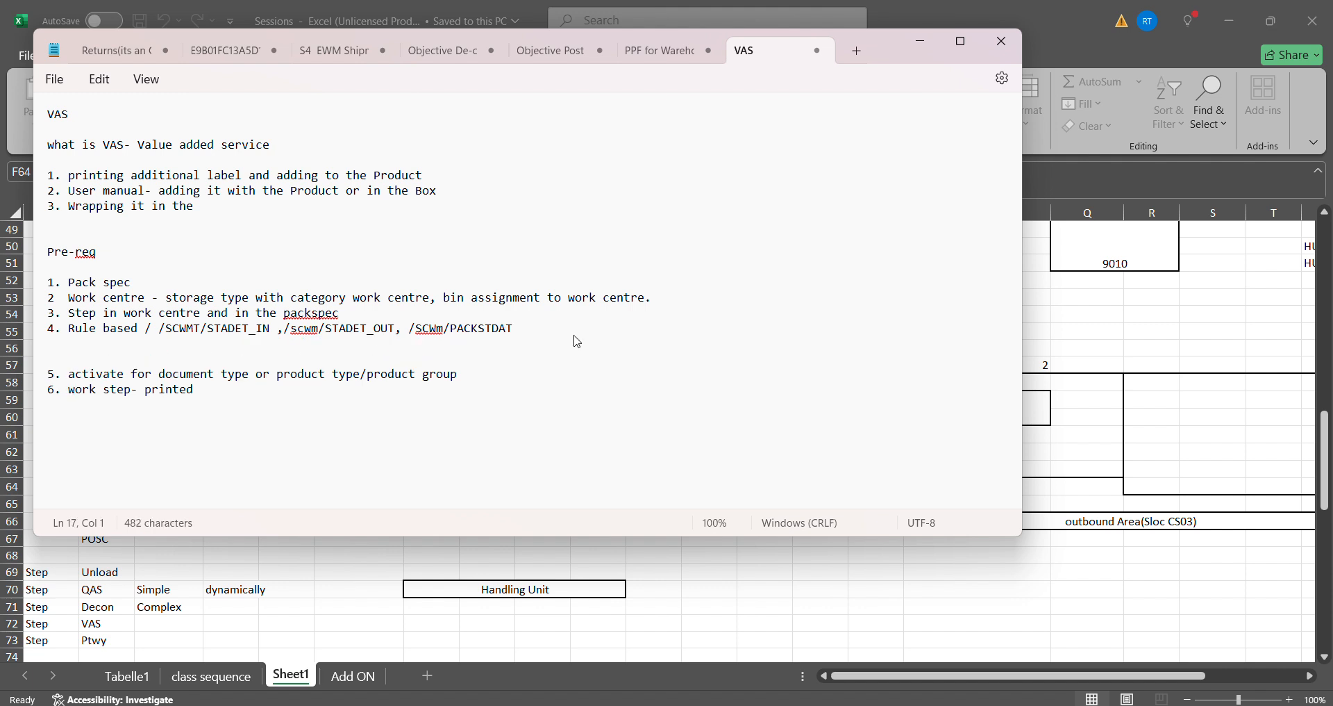
{"action": "type", "text": "VAS/QIS"}
{"action": "key", "text": "Return"}
{"action": "key", "text": "Return"}
{"action": "key", "text": "Return"}
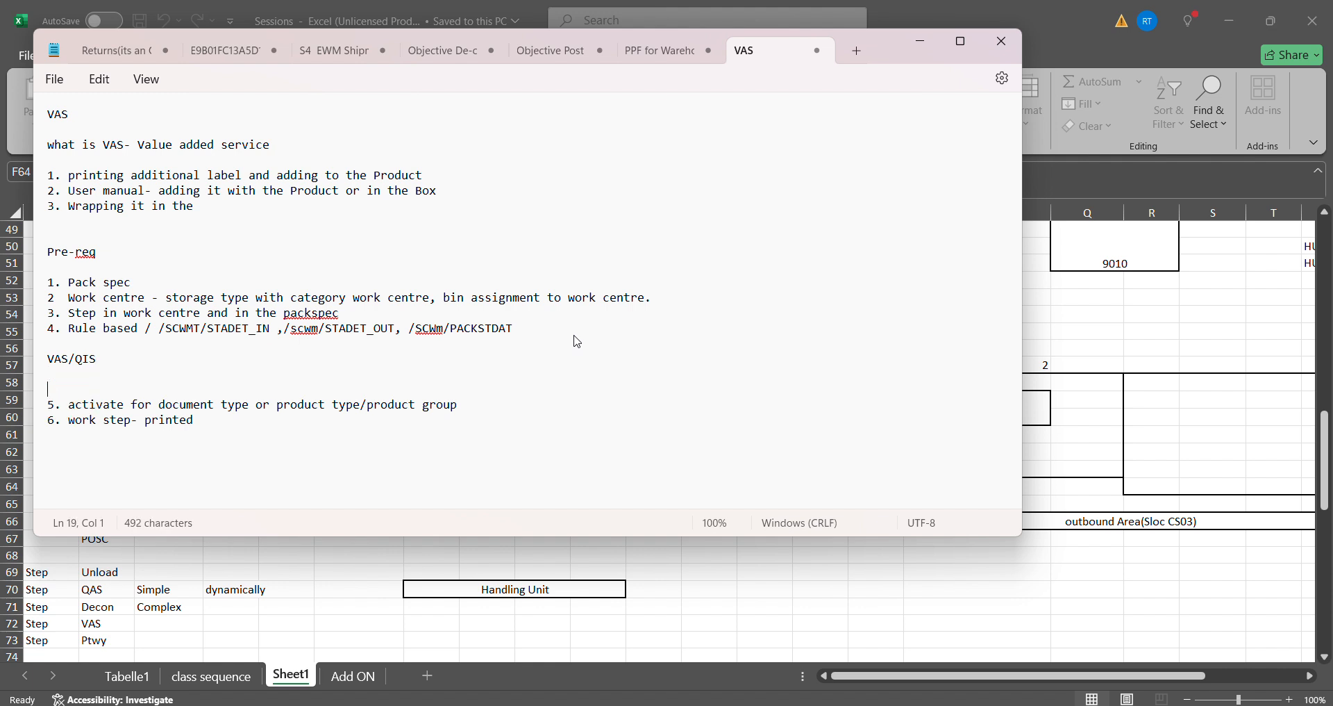
- Add a "VAS order" line directly below the VAS/QIS line
{"action": "key", "text": "Up"}
{"action": "key", "text": "Up"}
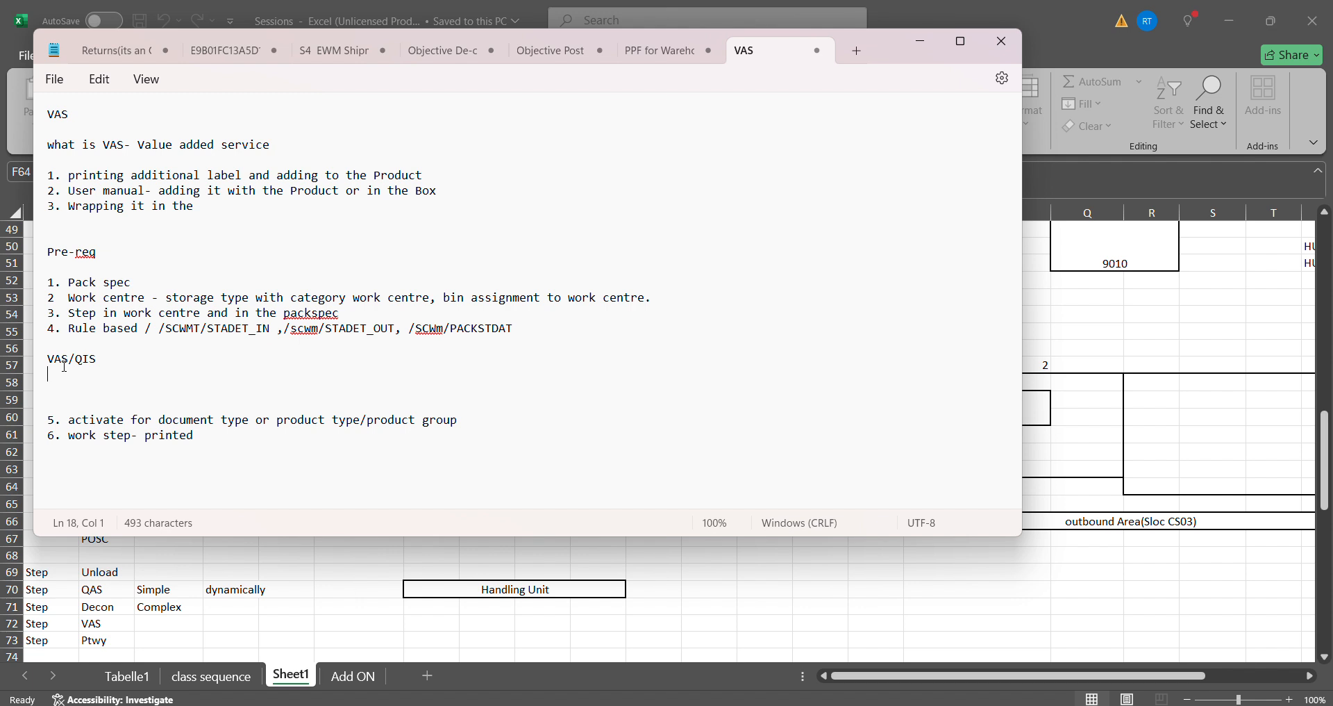
{"action": "type", "text": "VAS order"}
- Examine how the VAS/QIS line relates to the rule-based prerequisite and its three entries
{"action": "left_click_drag", "start_coordinate": [63, 356], "coordinate": [42, 362]}
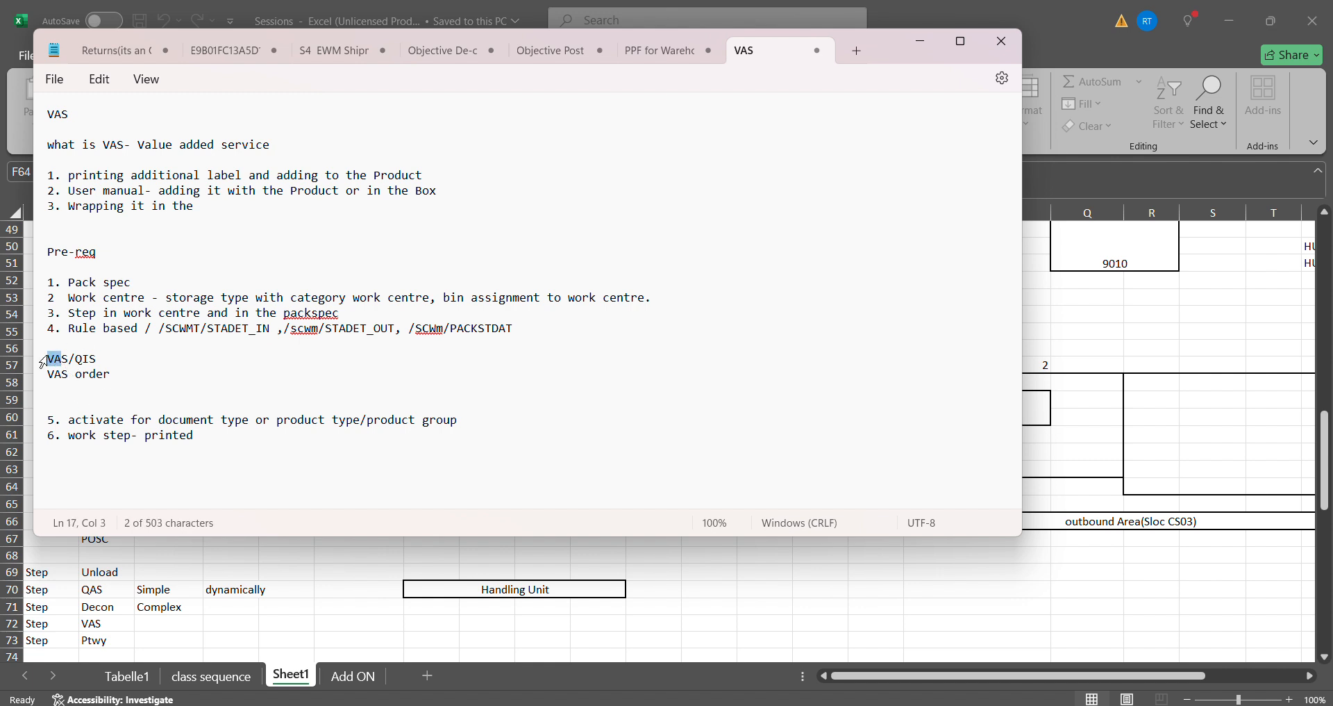
{"action": "left_click", "coordinate": [97, 360]}
{"action": "left_click_drag", "start_coordinate": [109, 363], "coordinate": [77, 362]}
{"action": "left_click_drag", "start_coordinate": [108, 361], "coordinate": [50, 362]}
{"action": "left_click_drag", "start_coordinate": [69, 326], "coordinate": [552, 333]}
{"action": "left_click", "coordinate": [495, 343]}
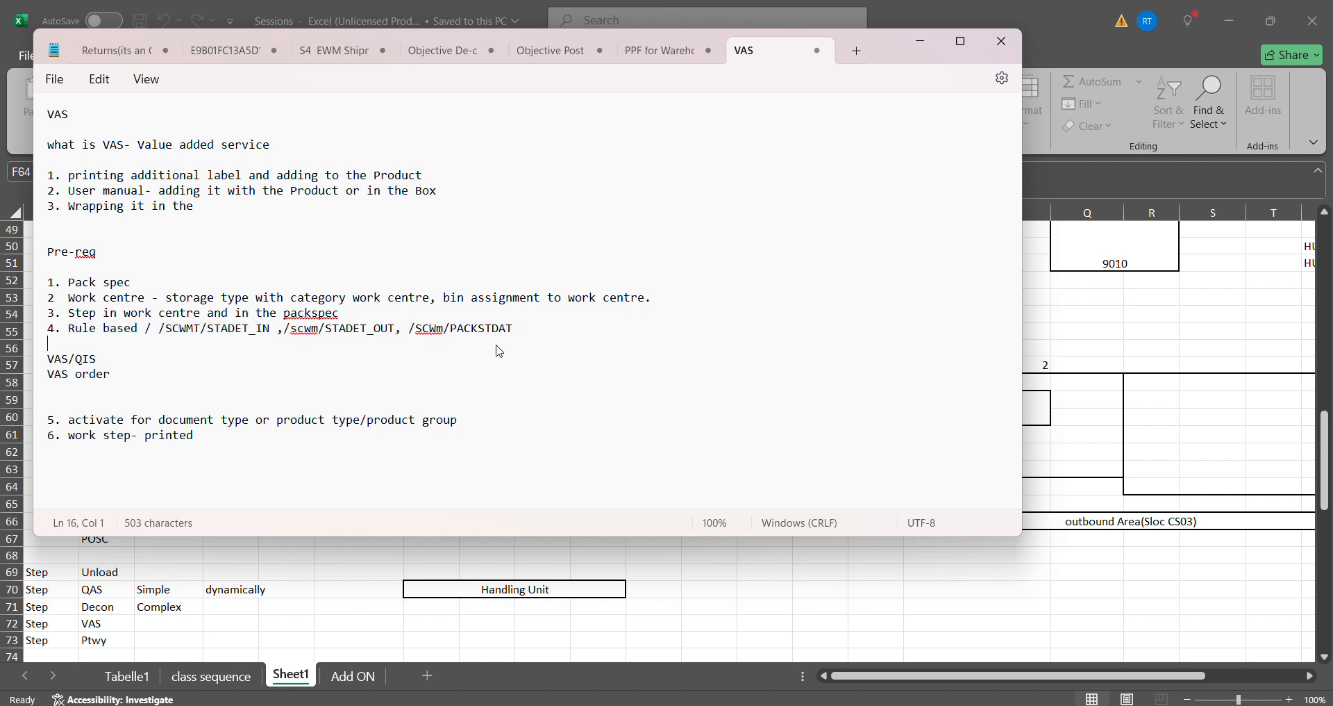
{"action": "left_click", "coordinate": [407, 329]}
{"action": "triple_click", "coordinate": [39, 362]}
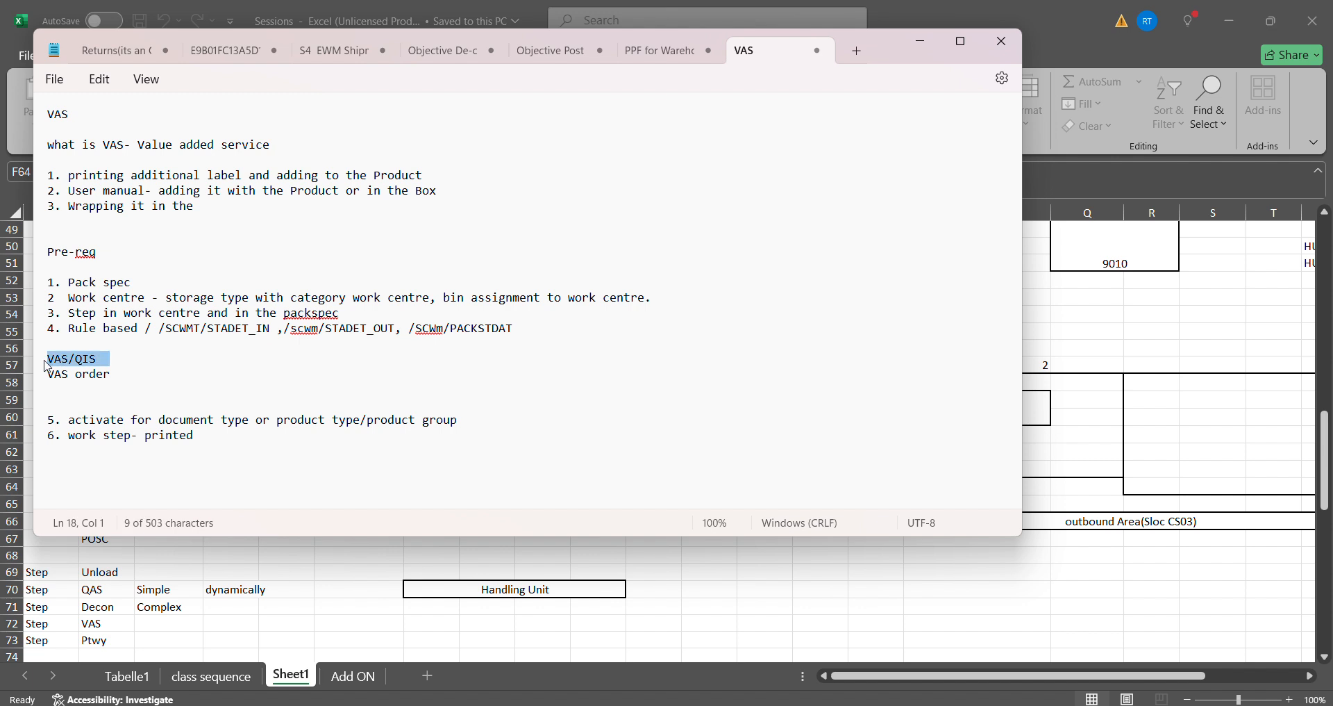
{"action": "left_click", "coordinate": [128, 364]}
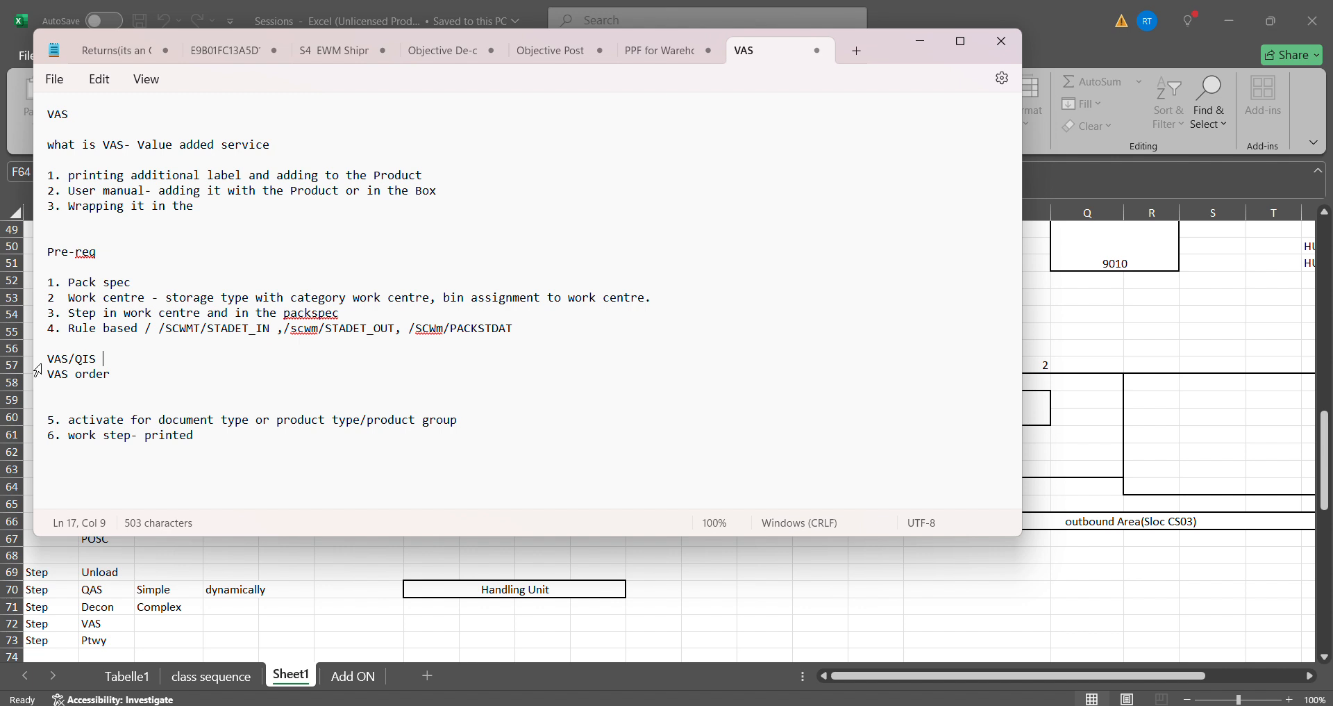
{"action": "triple_click", "coordinate": [72, 362]}
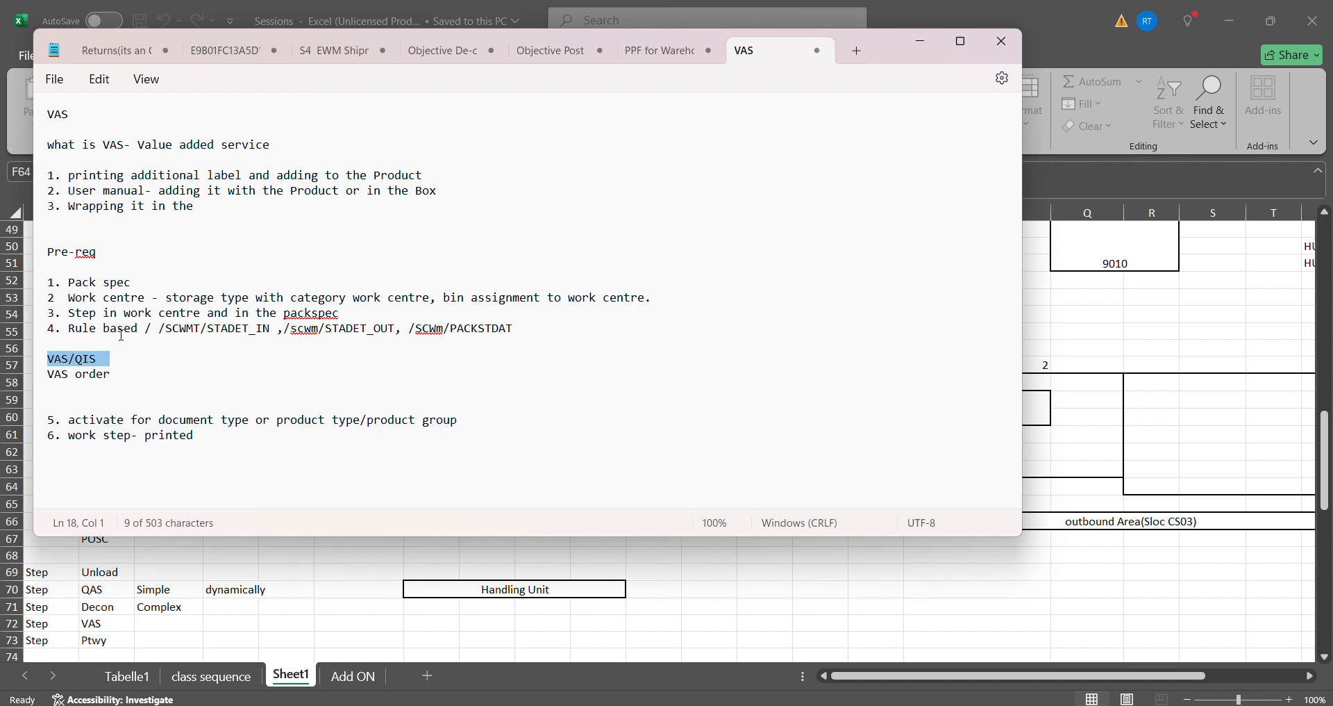
{"action": "left_click_drag", "start_coordinate": [73, 331], "coordinate": [112, 334]}
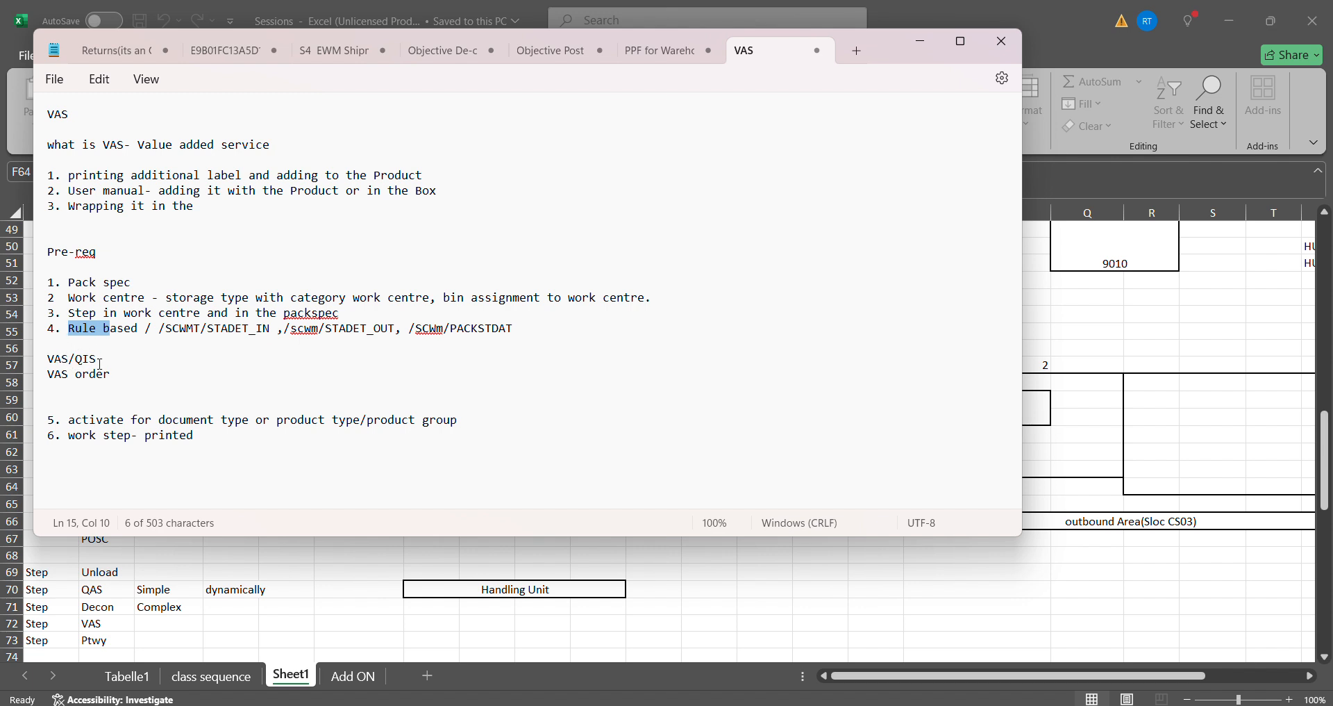
{"action": "left_click_drag", "start_coordinate": [115, 361], "coordinate": [48, 362]}
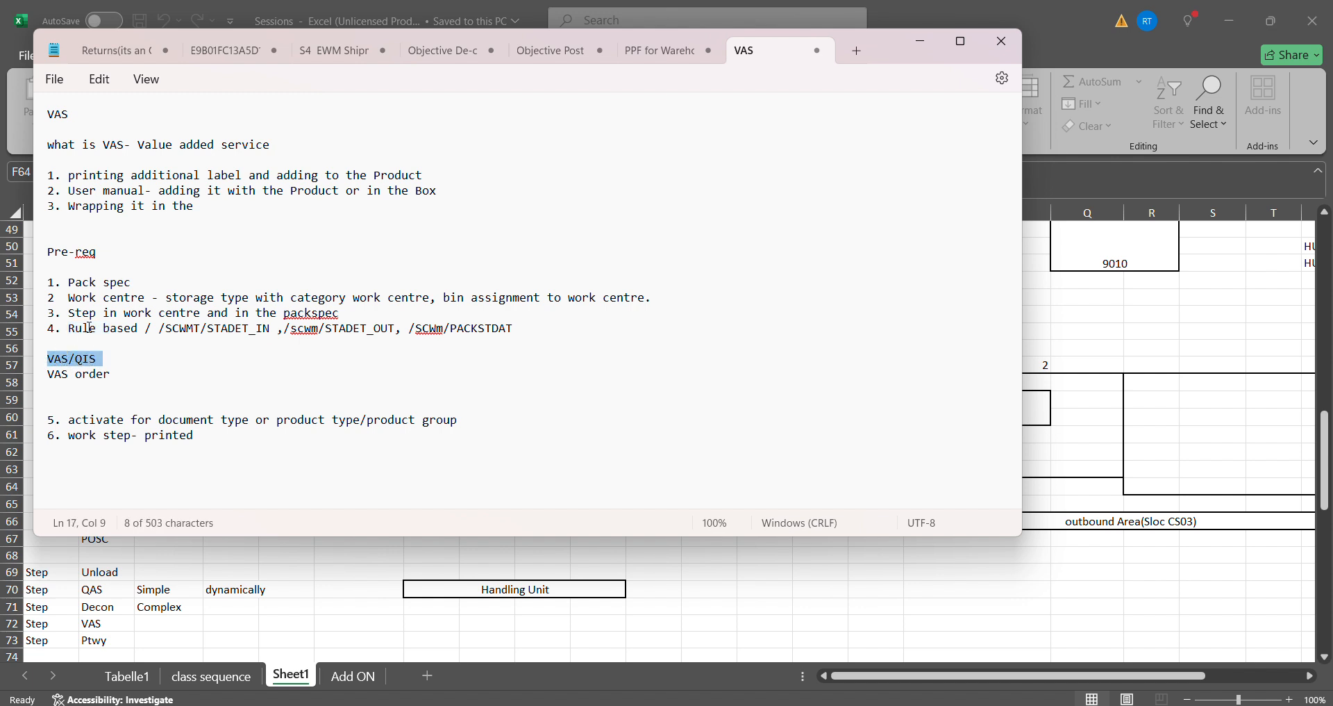
{"action": "left_click", "coordinate": [105, 362]}
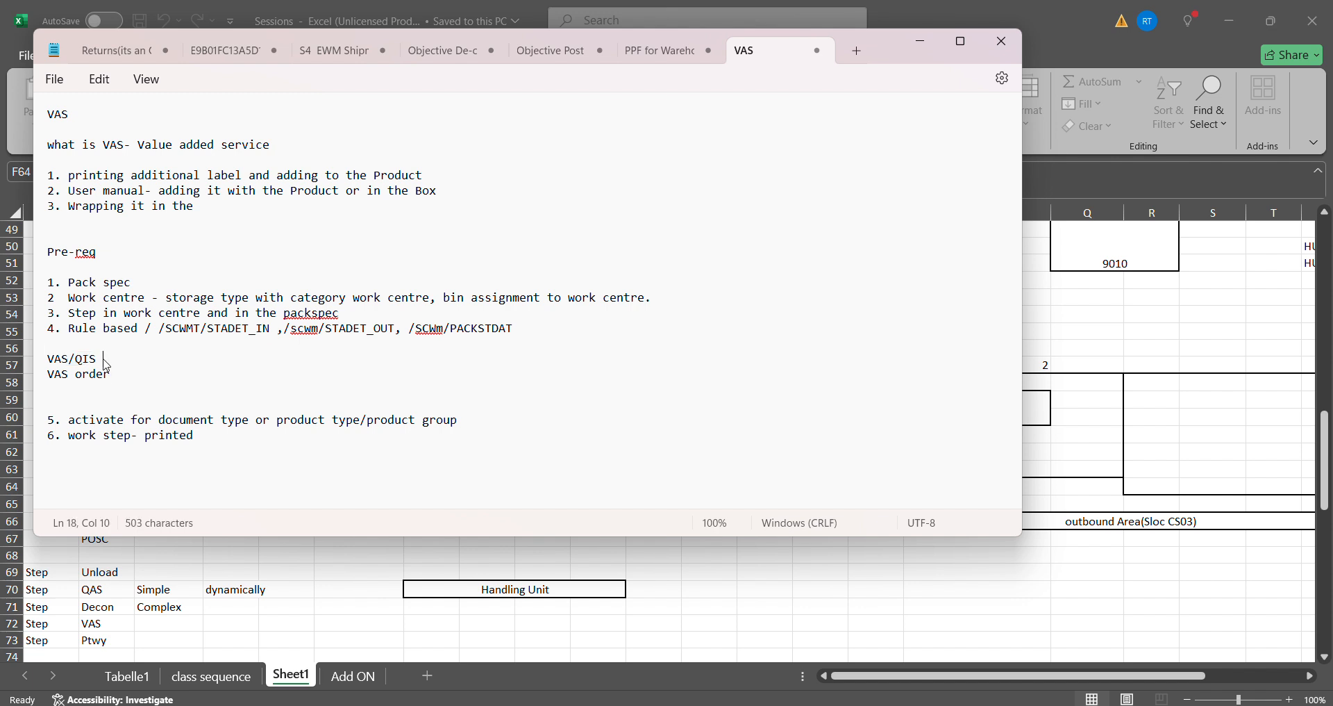
{"action": "left_click", "coordinate": [104, 359]}
- Review the activation prerequisite for document type or product type/product group, together with the Pack spec, VAS/QIS and VAS order lines
{"action": "left_click_drag", "start_coordinate": [68, 421], "coordinate": [270, 425]}
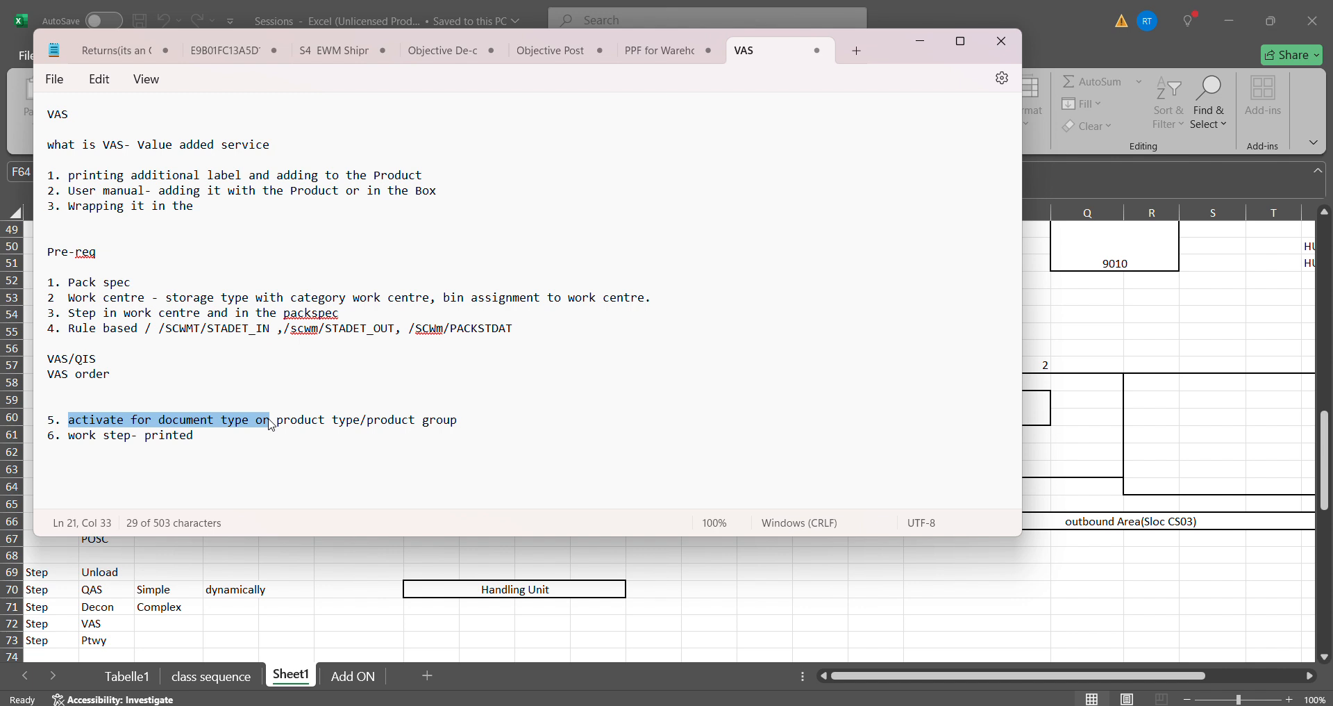
{"action": "left_click", "coordinate": [298, 418]}
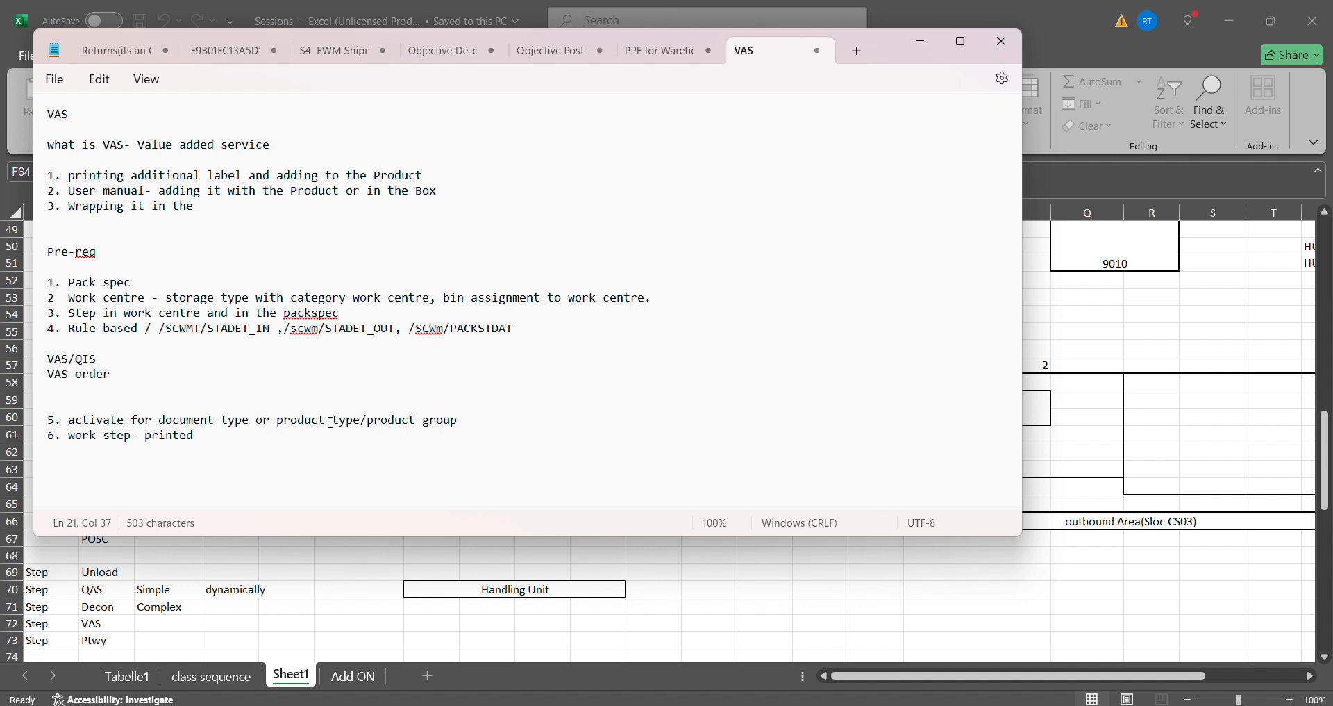
{"action": "left_click_drag", "start_coordinate": [457, 419], "coordinate": [290, 424]}
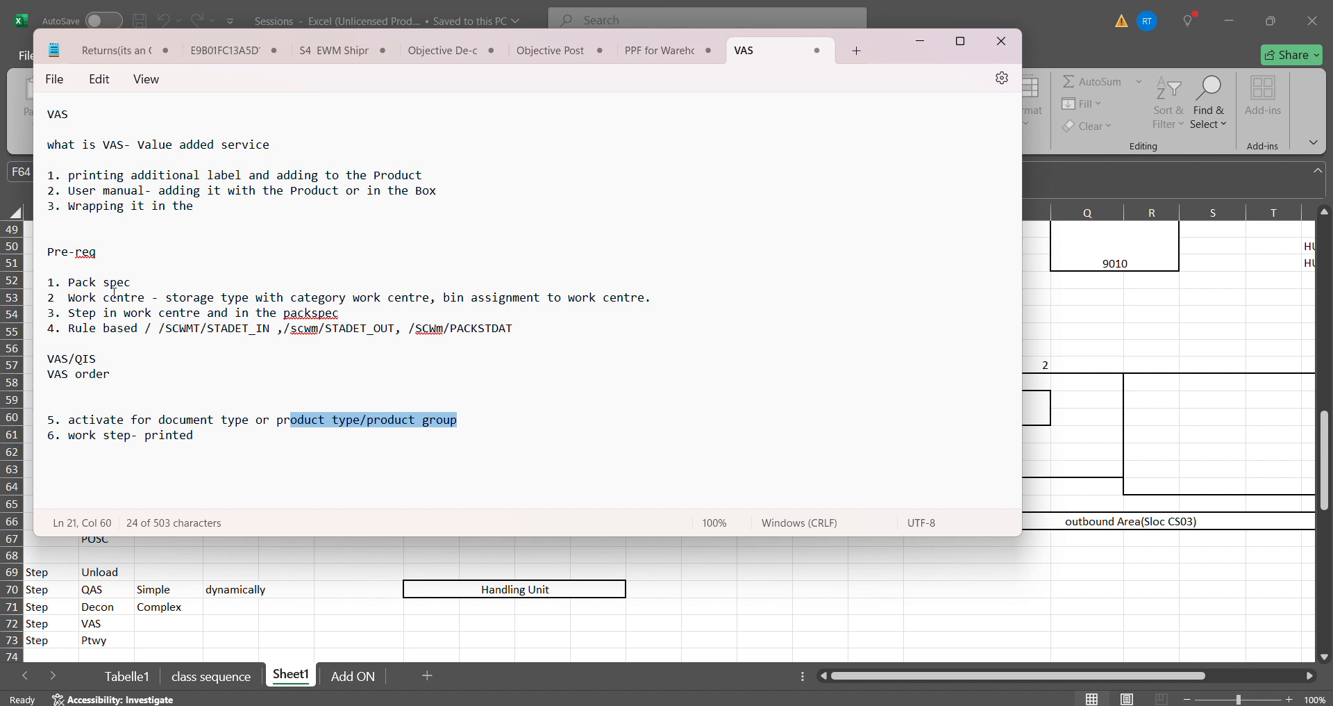
{"action": "left_click", "coordinate": [281, 420]}
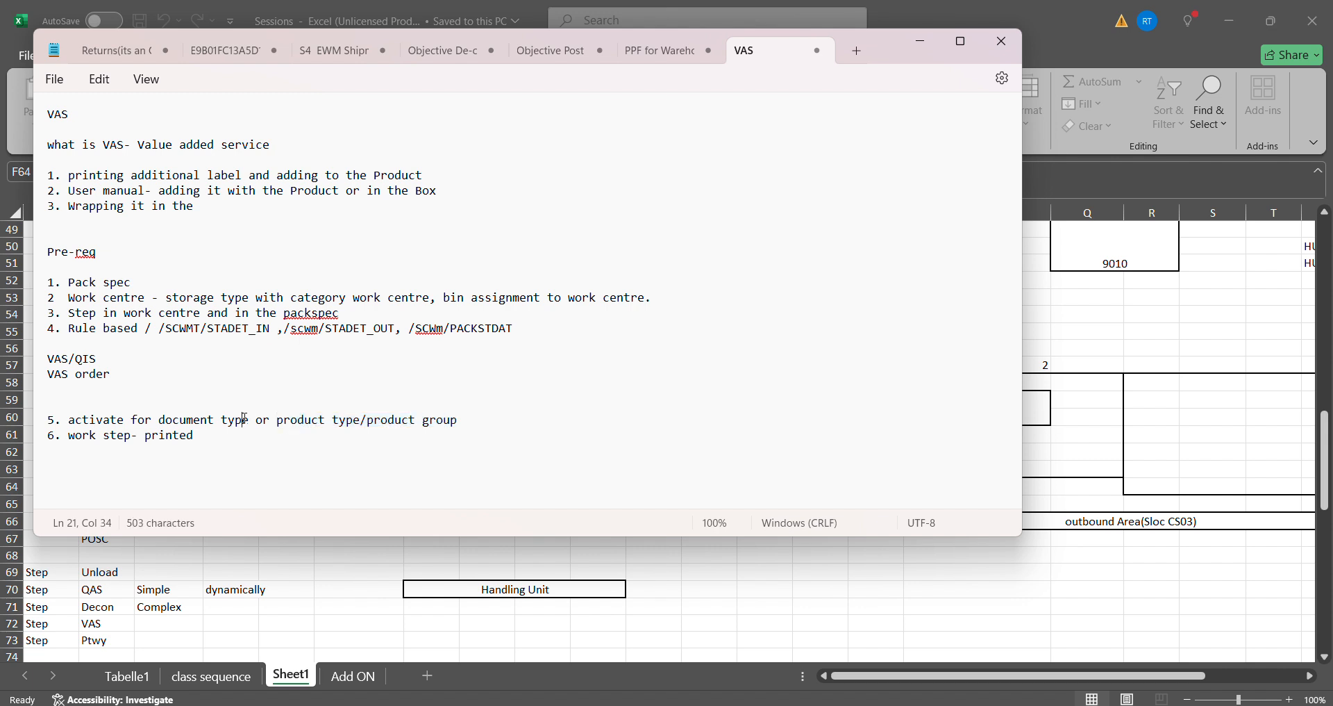
{"action": "left_click_drag", "start_coordinate": [243, 420], "coordinate": [48, 420]}
{"action": "left_click_drag", "start_coordinate": [185, 417], "coordinate": [137, 419]}
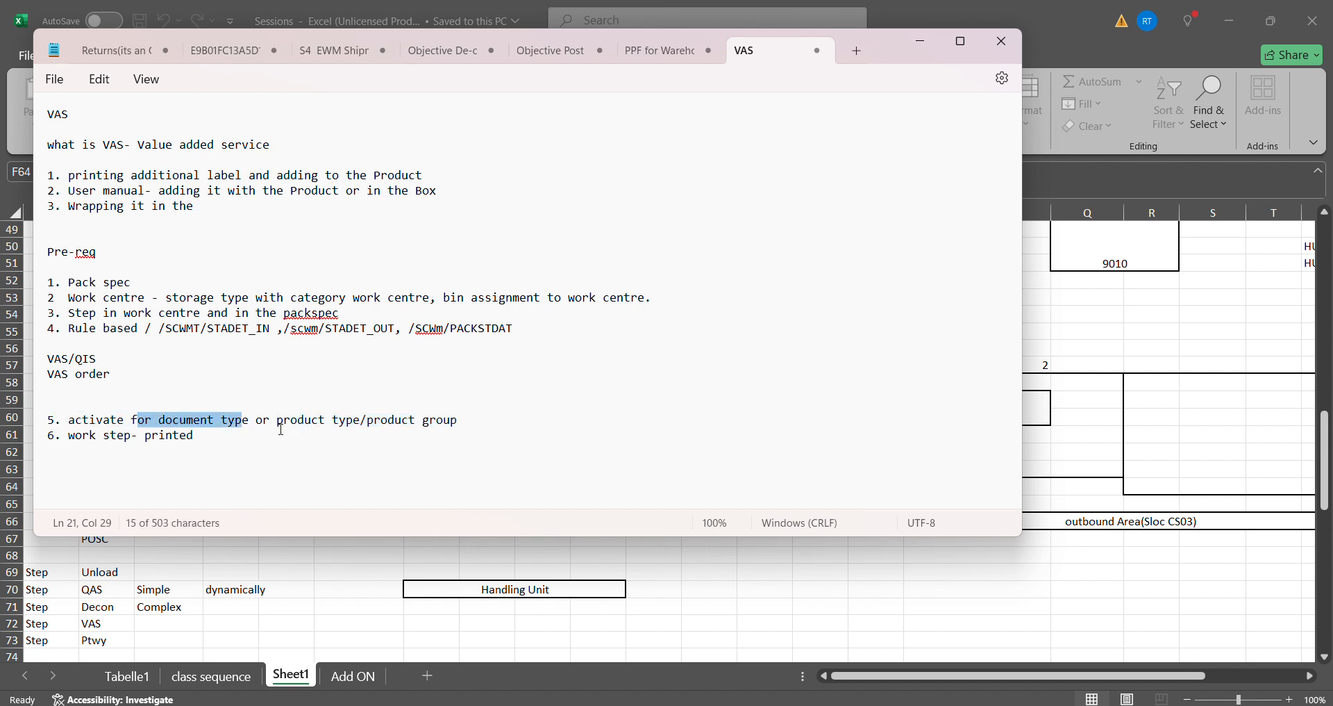
{"action": "left_click_drag", "start_coordinate": [282, 428], "coordinate": [472, 428]}
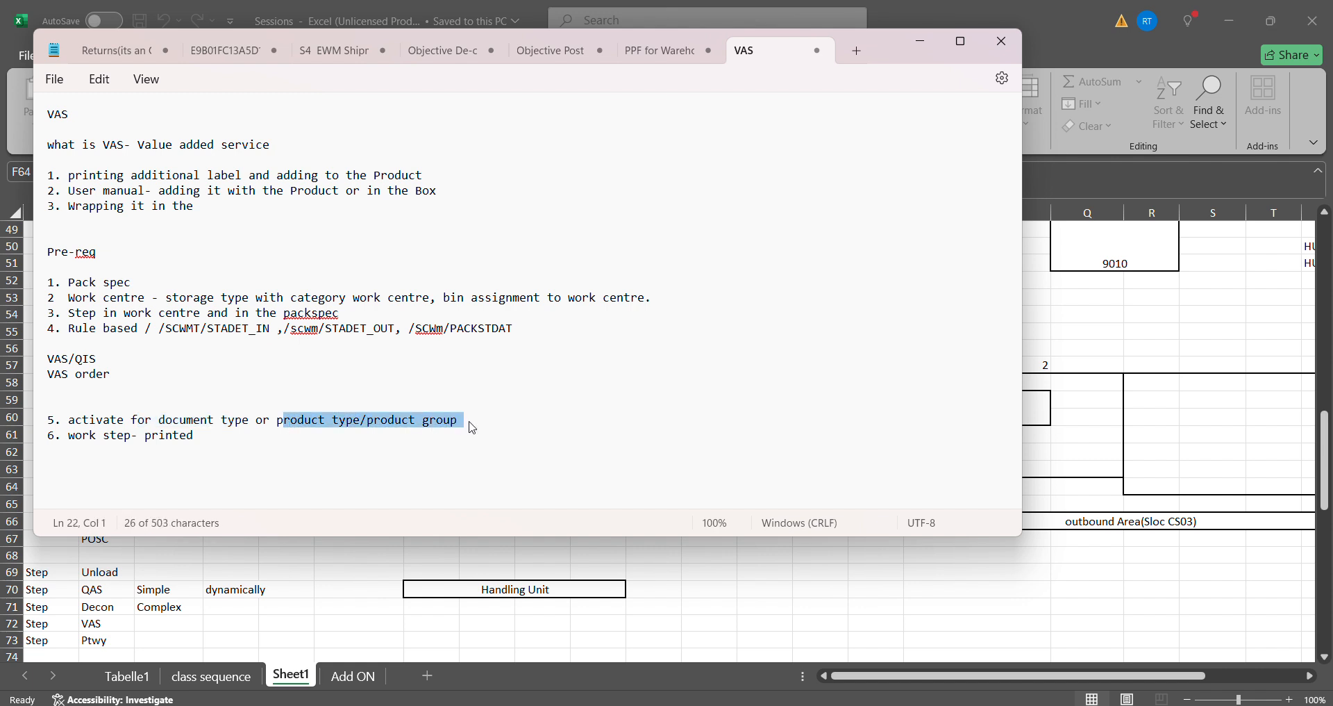
{"action": "left_click_drag", "start_coordinate": [243, 417], "coordinate": [47, 419]}
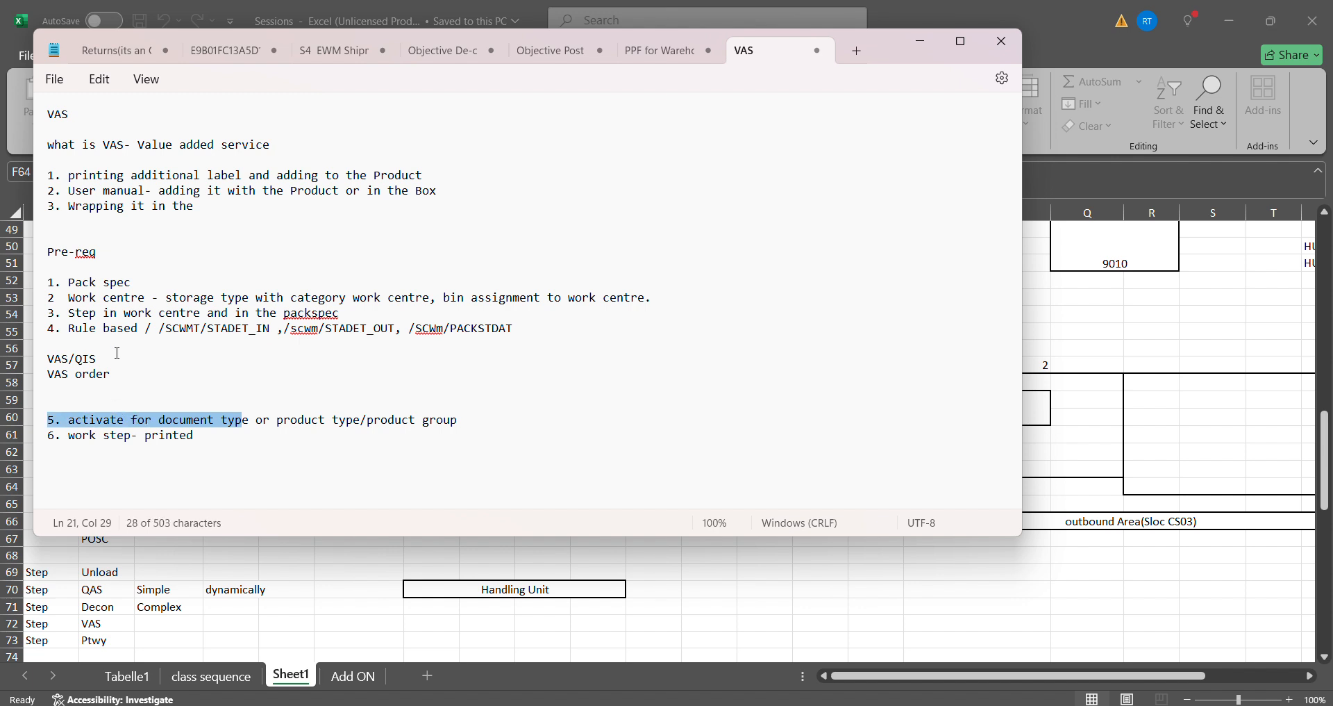
{"action": "left_click_drag", "start_coordinate": [116, 281], "coordinate": [66, 280]}
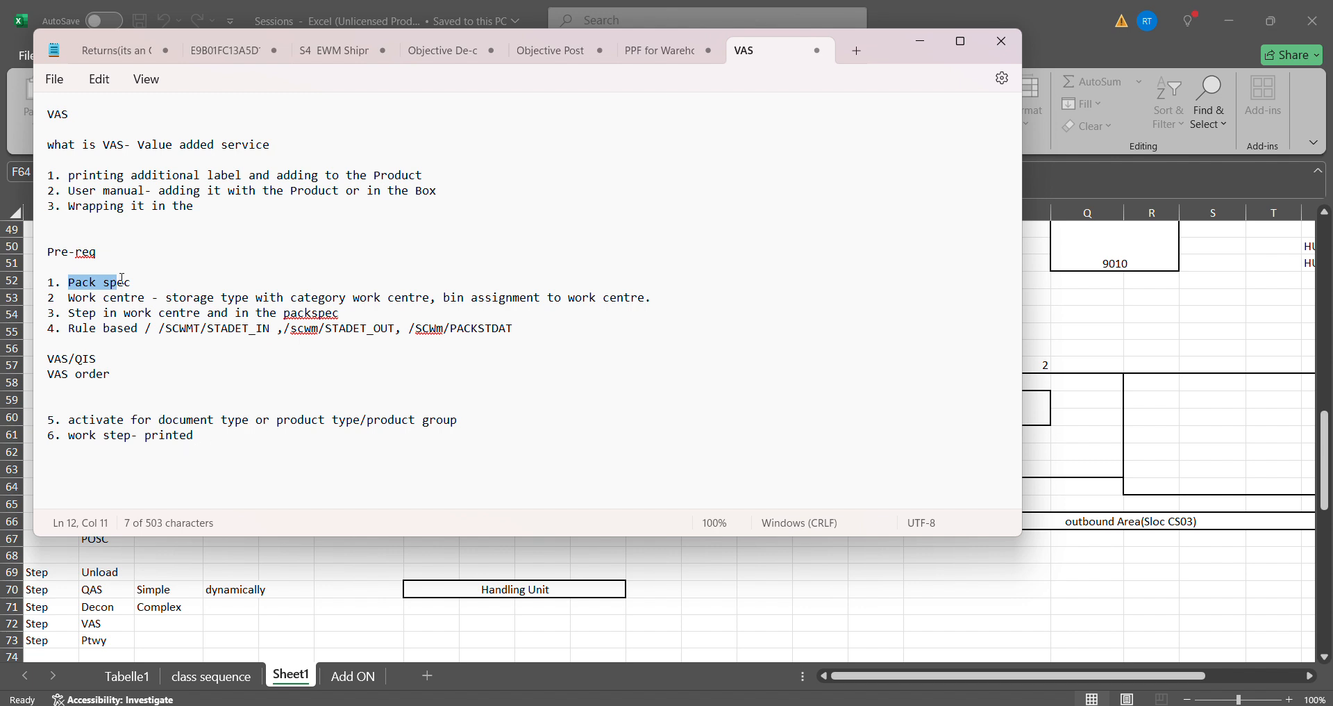
{"action": "left_click", "coordinate": [147, 280]}
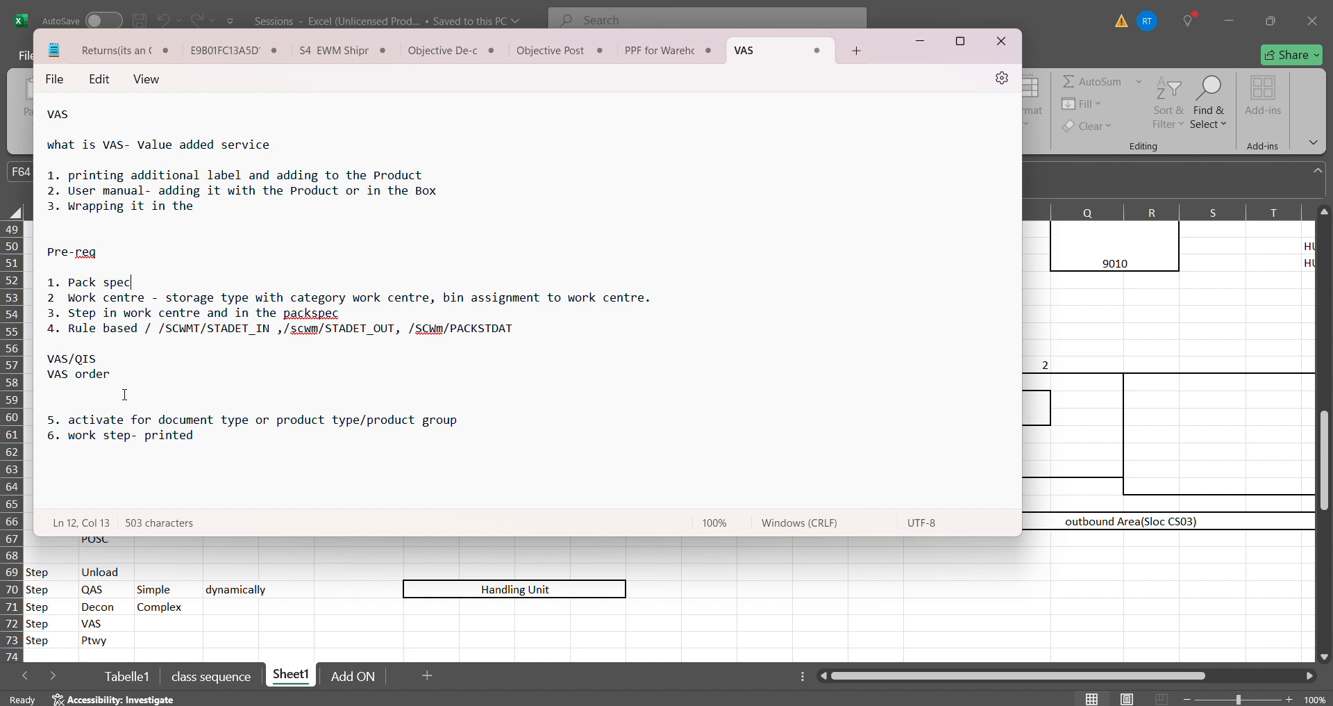
{"action": "left_click_drag", "start_coordinate": [106, 358], "coordinate": [61, 364]}
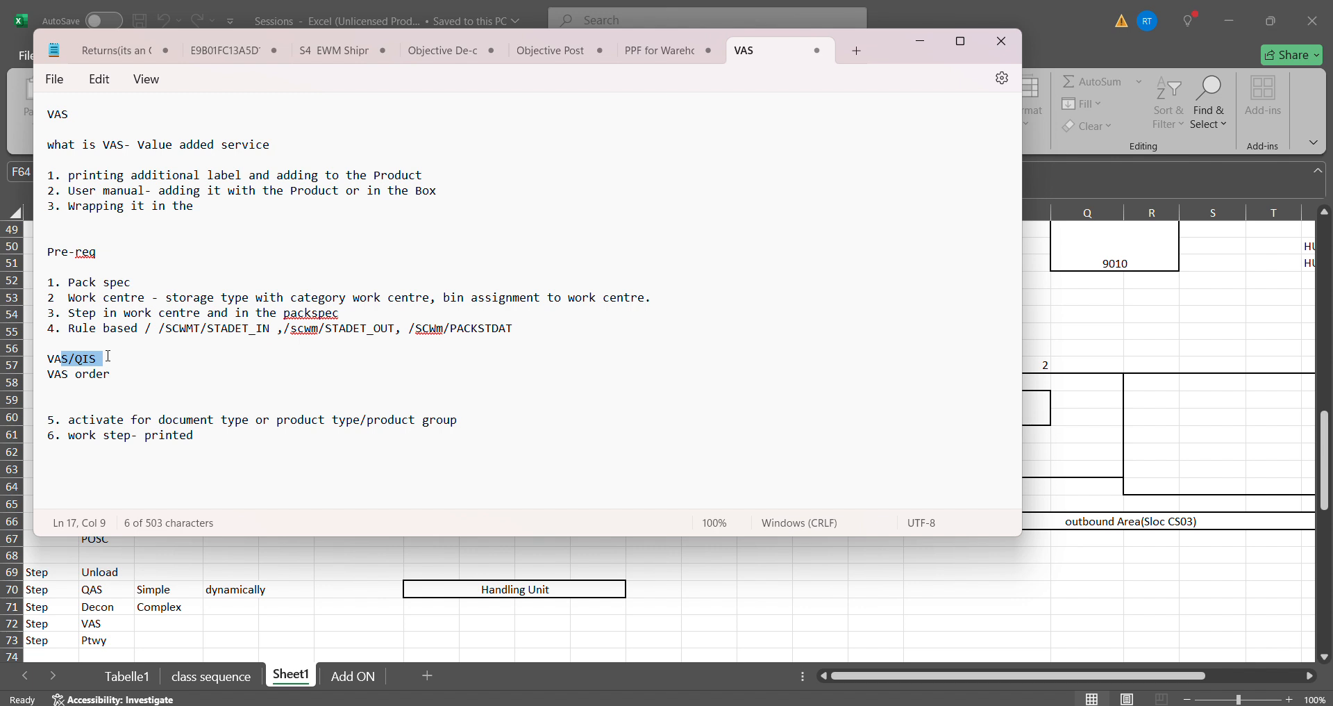
{"action": "left_click", "coordinate": [152, 370]}
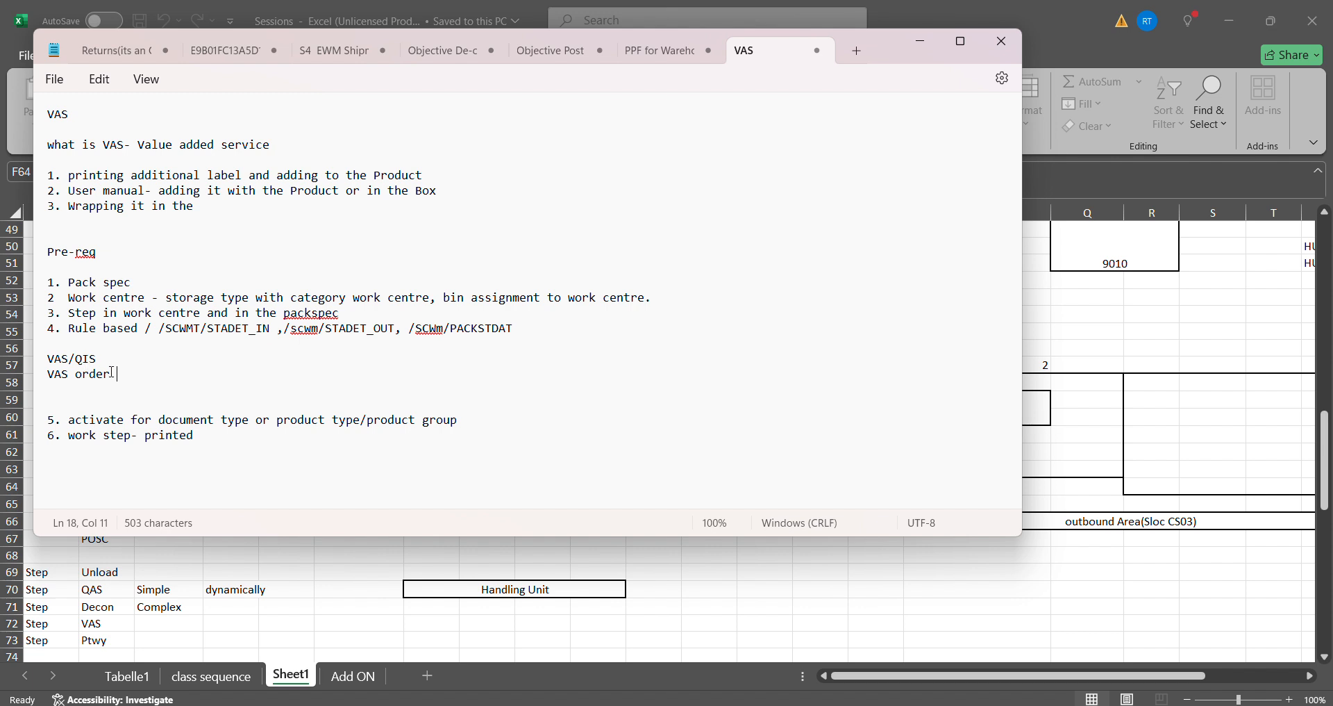
{"action": "left_click_drag", "start_coordinate": [156, 374], "coordinate": [53, 377]}
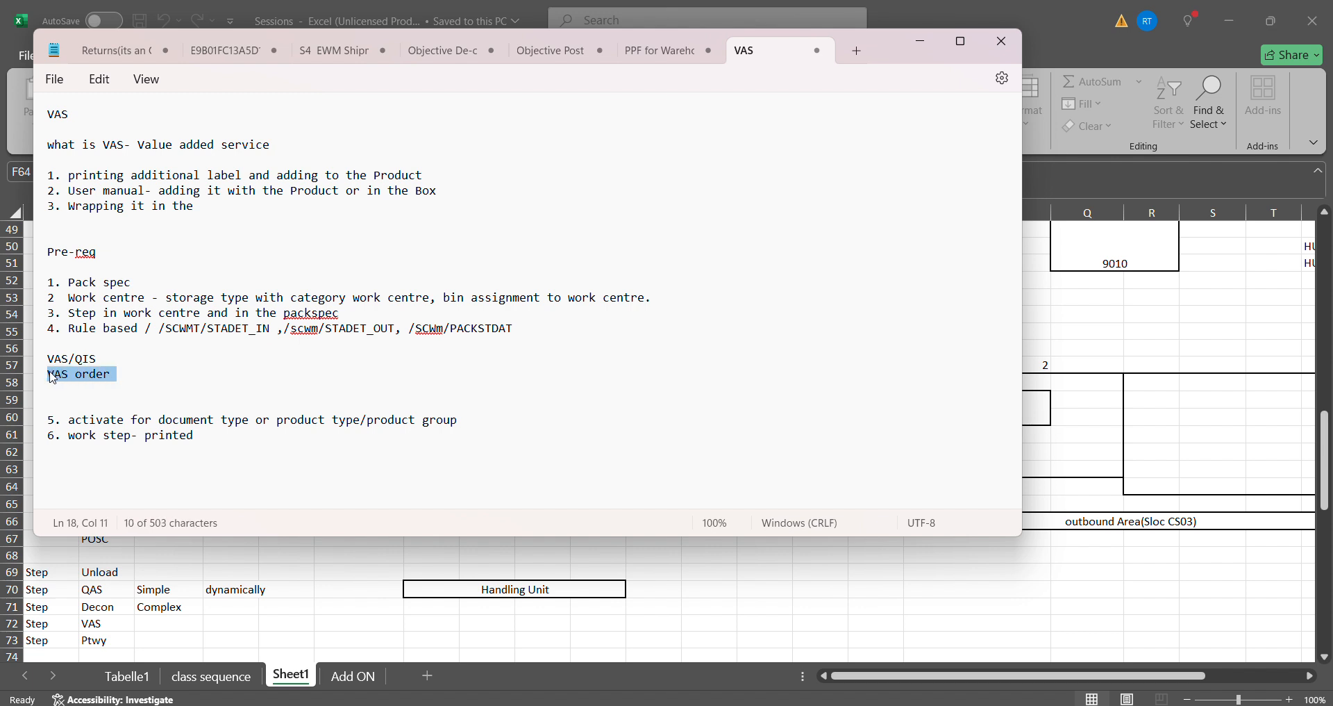
{"action": "left_click", "coordinate": [137, 374]}
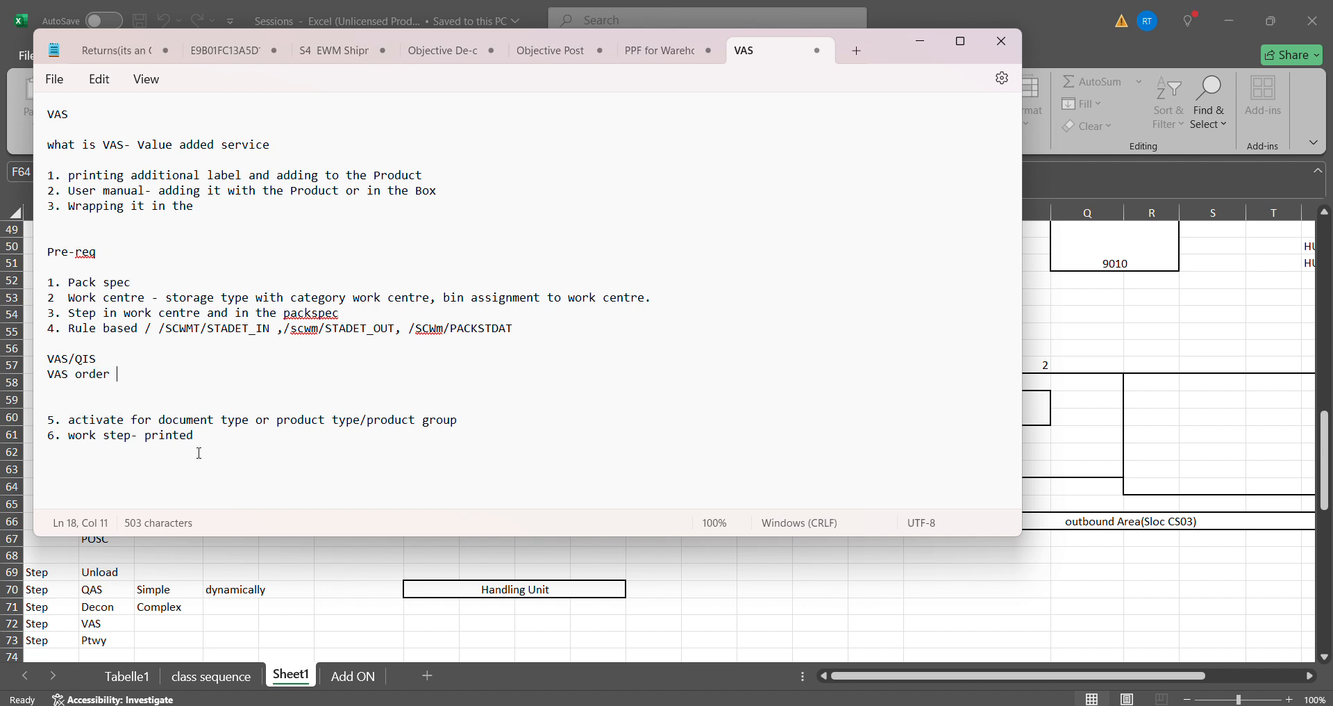
- Add the example line "pick the red product and put blue label" below the "work step- printed" prerequisite
{"action": "left_click_drag", "start_coordinate": [211, 437], "coordinate": [74, 441]}
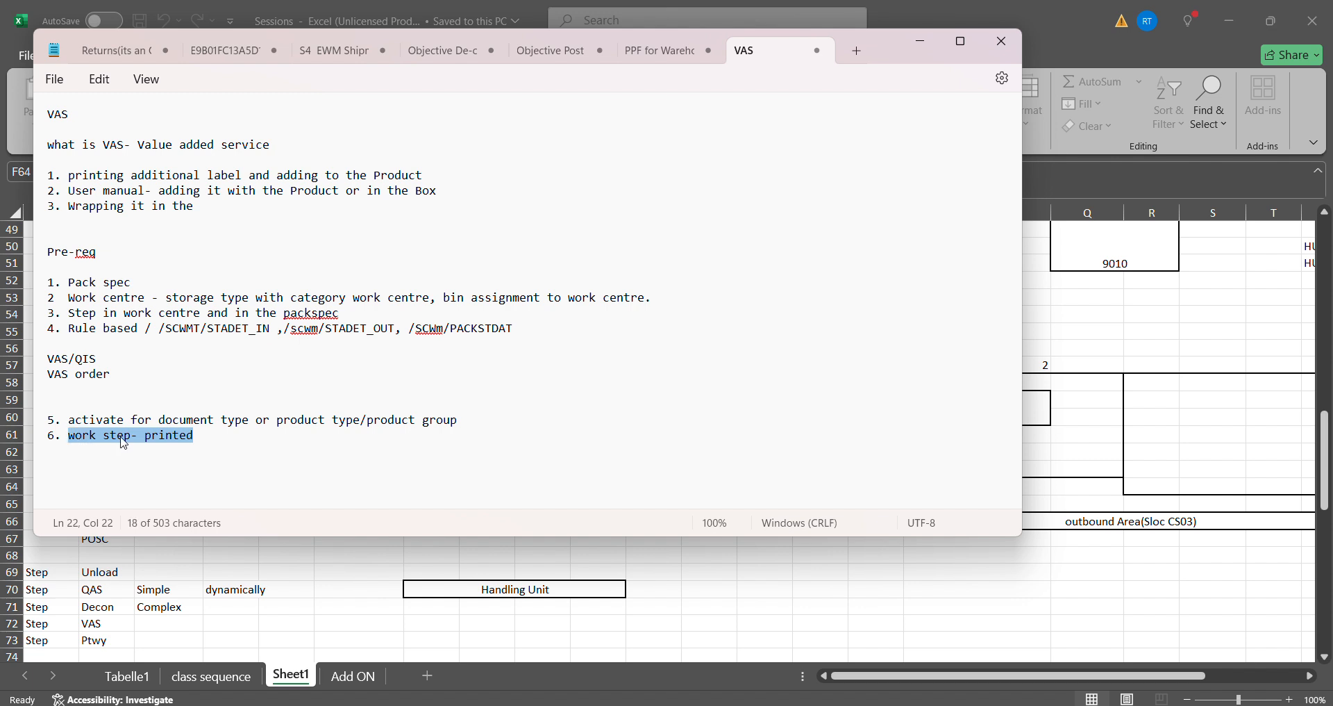
{"action": "left_click", "coordinate": [216, 436]}
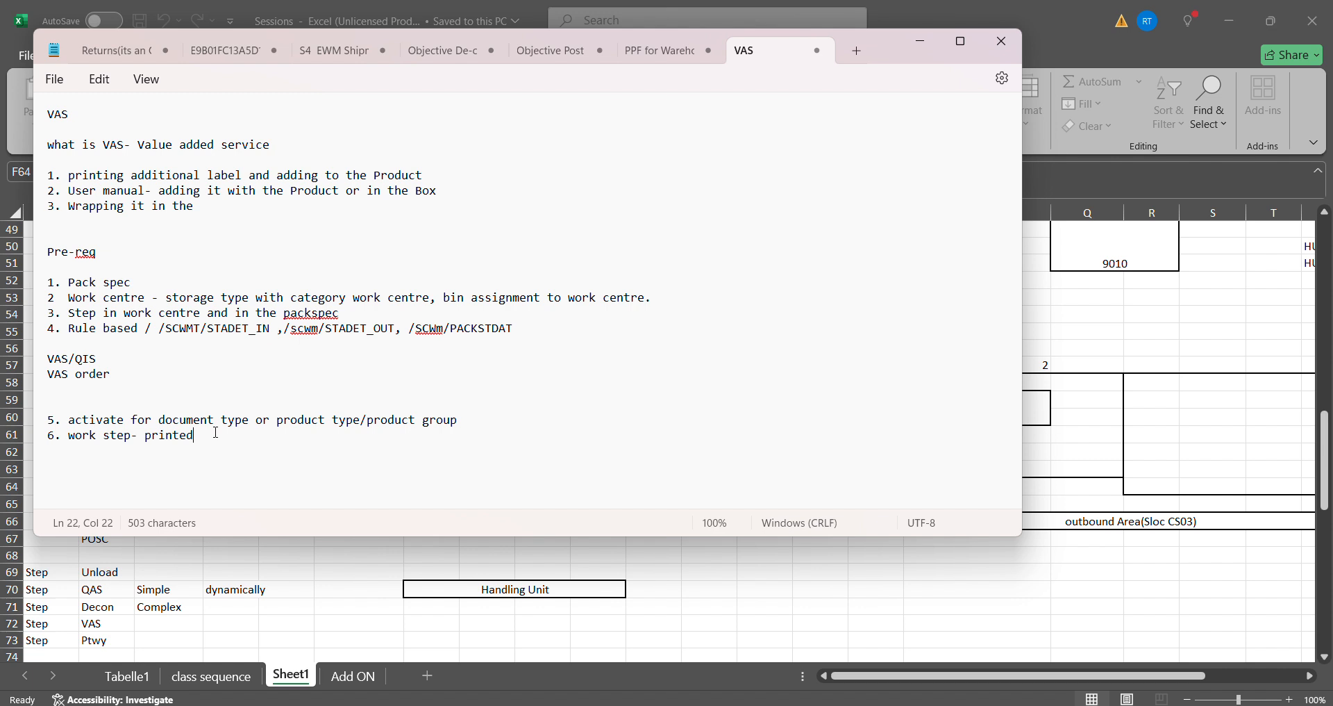
{"action": "key", "text": "Return"}
{"action": "type", "text": "pick the red pro"}
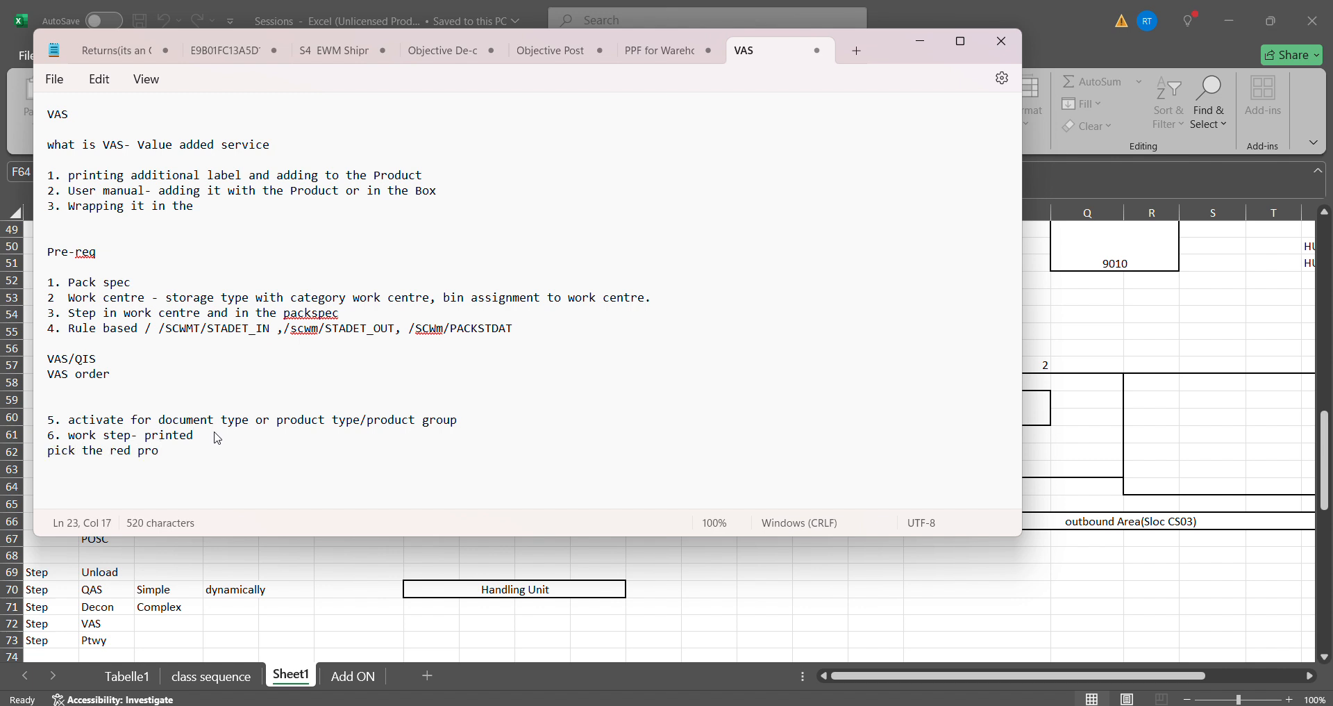
{"action": "type", "text": "duct and put blue l"}
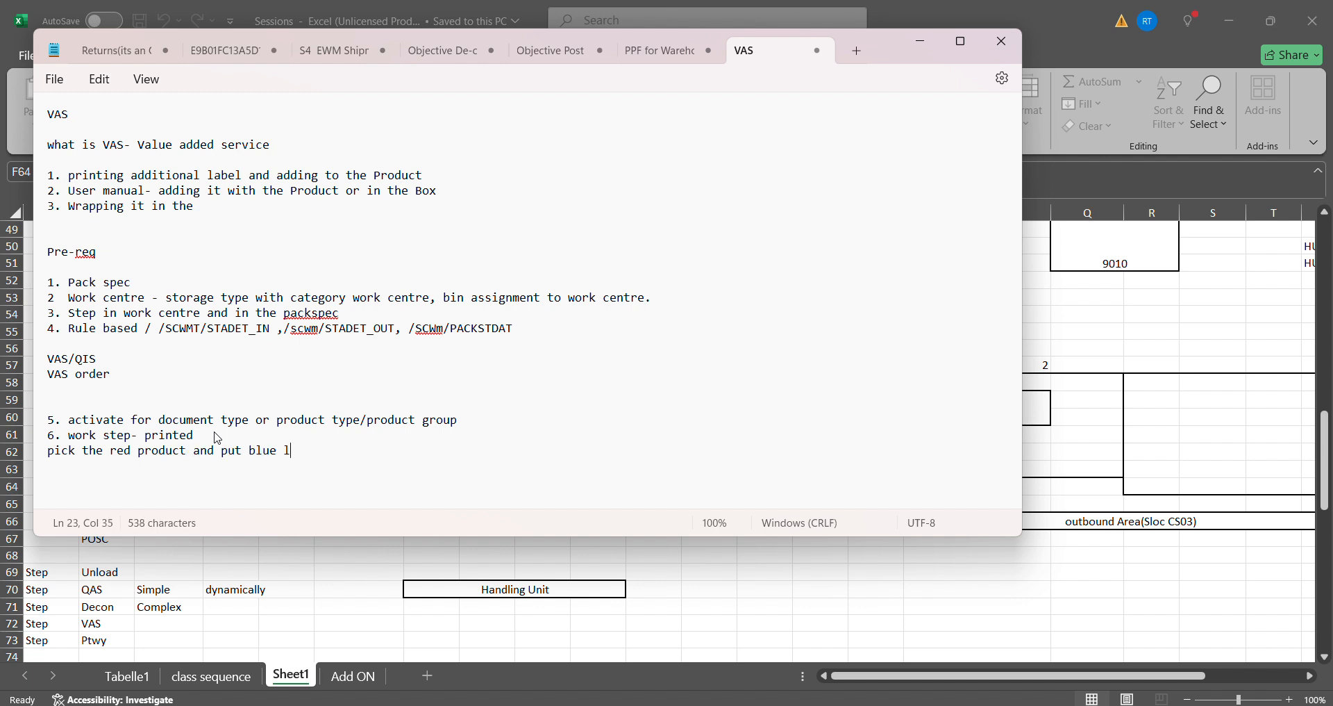
{"action": "type", "text": "abel"}
{"action": "left_click_drag", "start_coordinate": [82, 450], "coordinate": [390, 458]}
{"action": "left_click", "coordinate": [330, 454]}
- Switch to the Excel workbook and examine the warehouse layout around the VAS area and the unloading route from Door1 to Stage1
{"action": "mouse_move", "coordinate": [878, 704]}
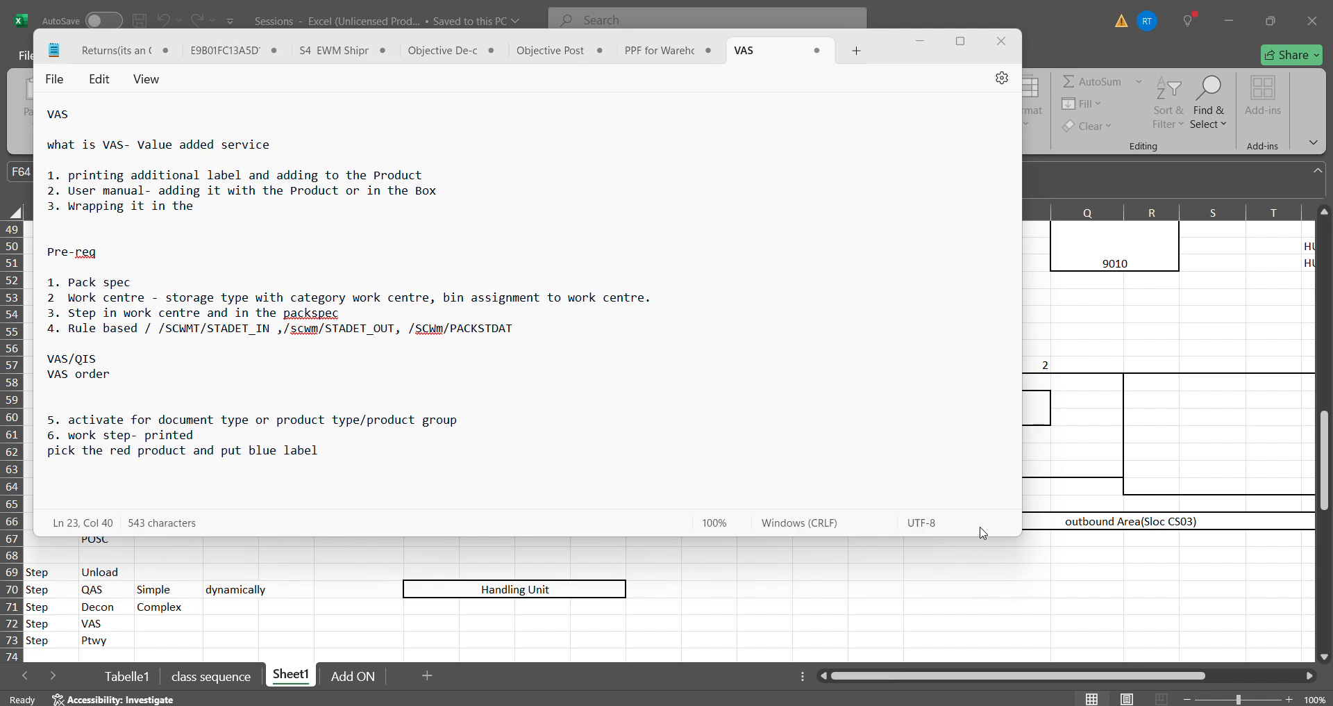
{"action": "left_click", "coordinate": [1057, 501]}
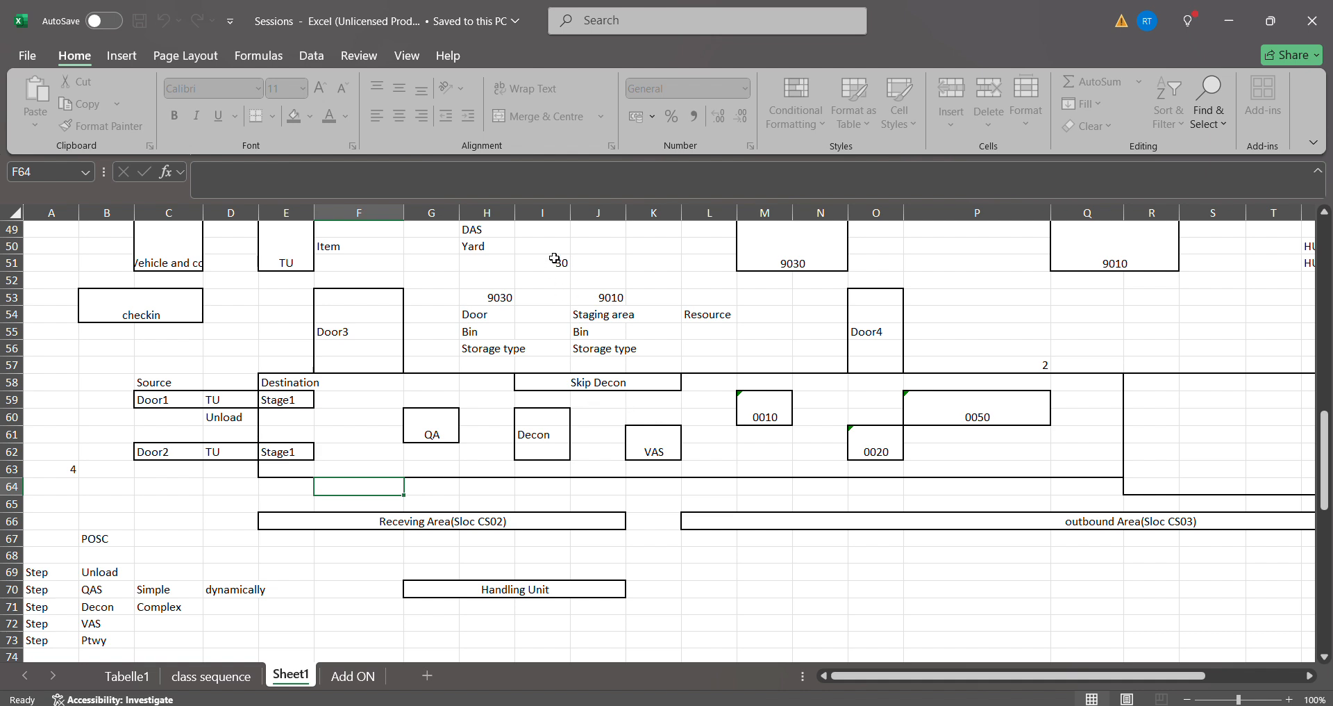
{"action": "left_click", "coordinate": [631, 269]}
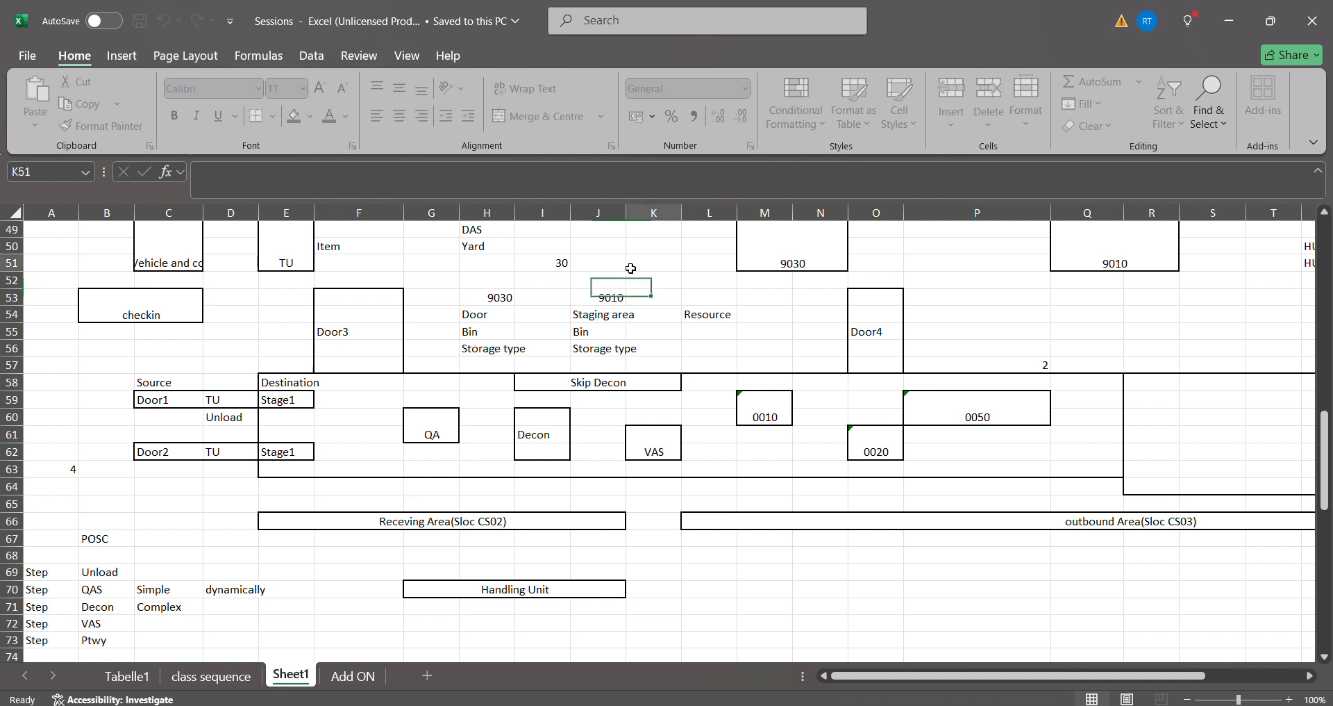
{"action": "left_click", "coordinate": [636, 417]}
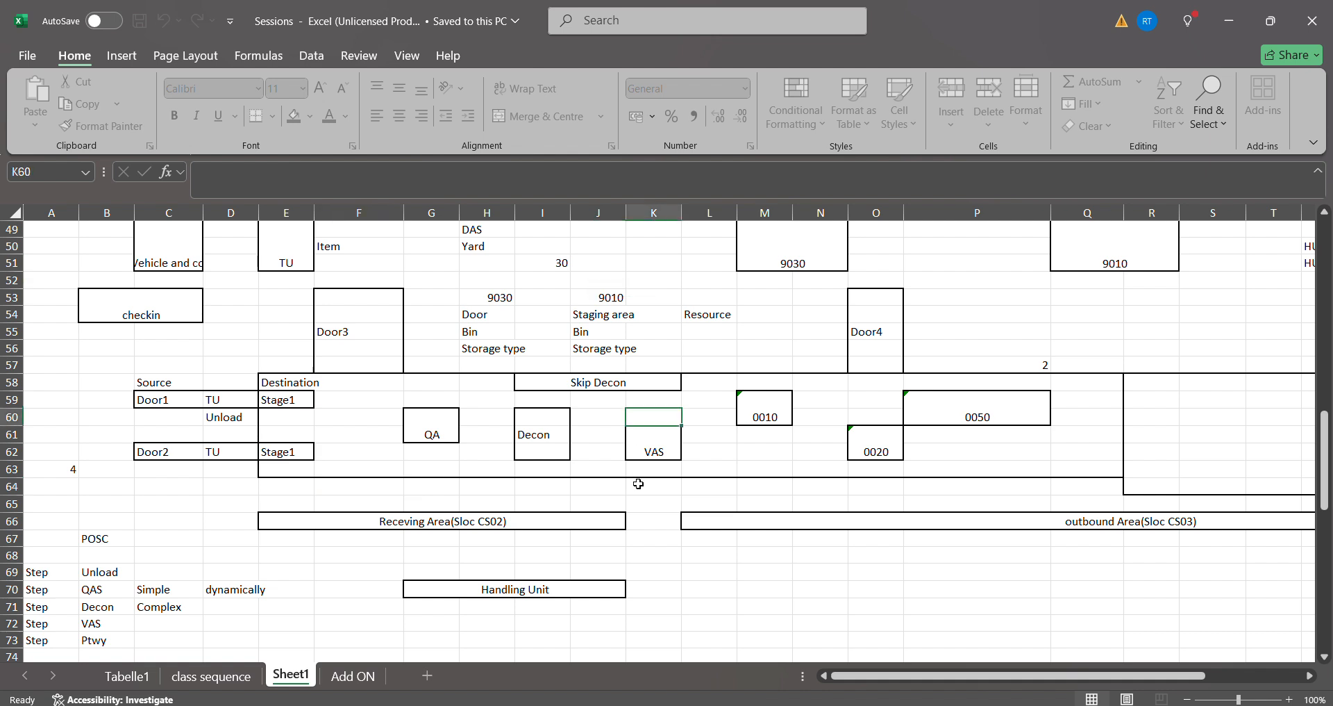
{"action": "left_click_drag", "start_coordinate": [638, 263], "coordinate": [653, 508]}
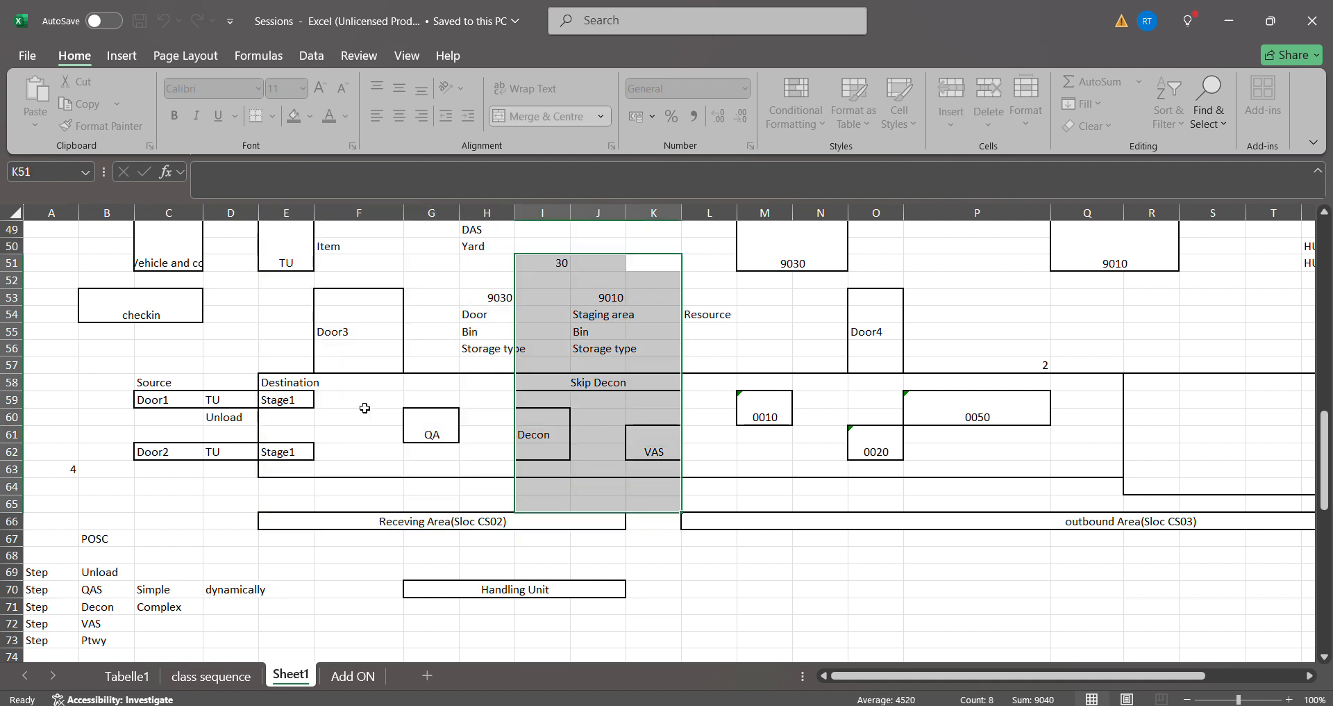
{"action": "left_click", "coordinate": [343, 406]}
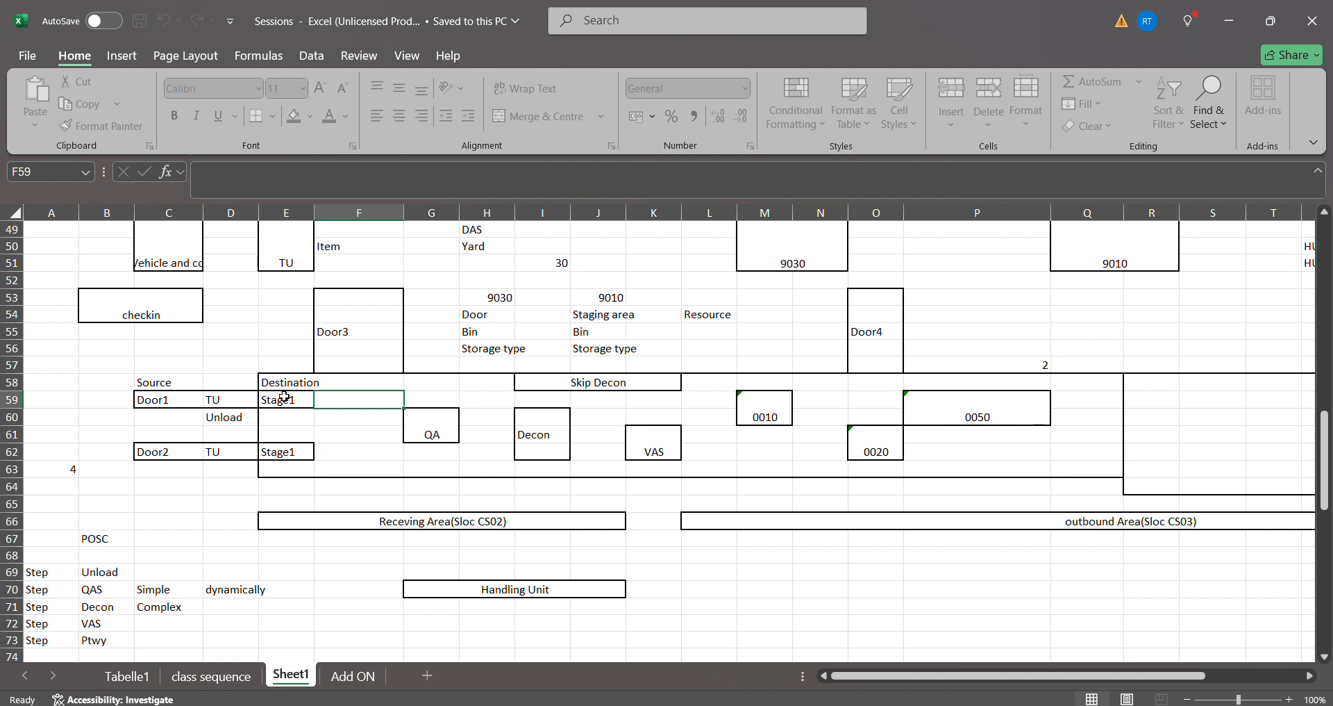
{"action": "left_click", "coordinate": [171, 403]}
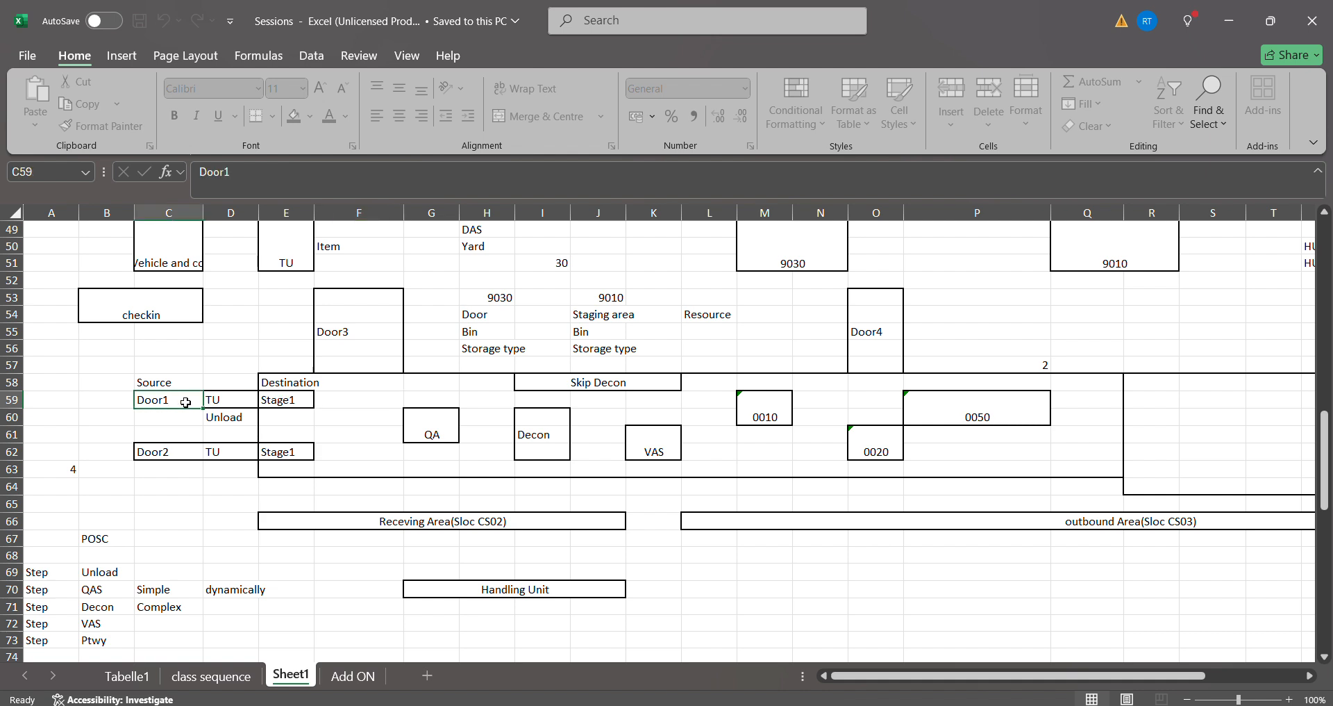
{"action": "left_click", "coordinate": [266, 399]}
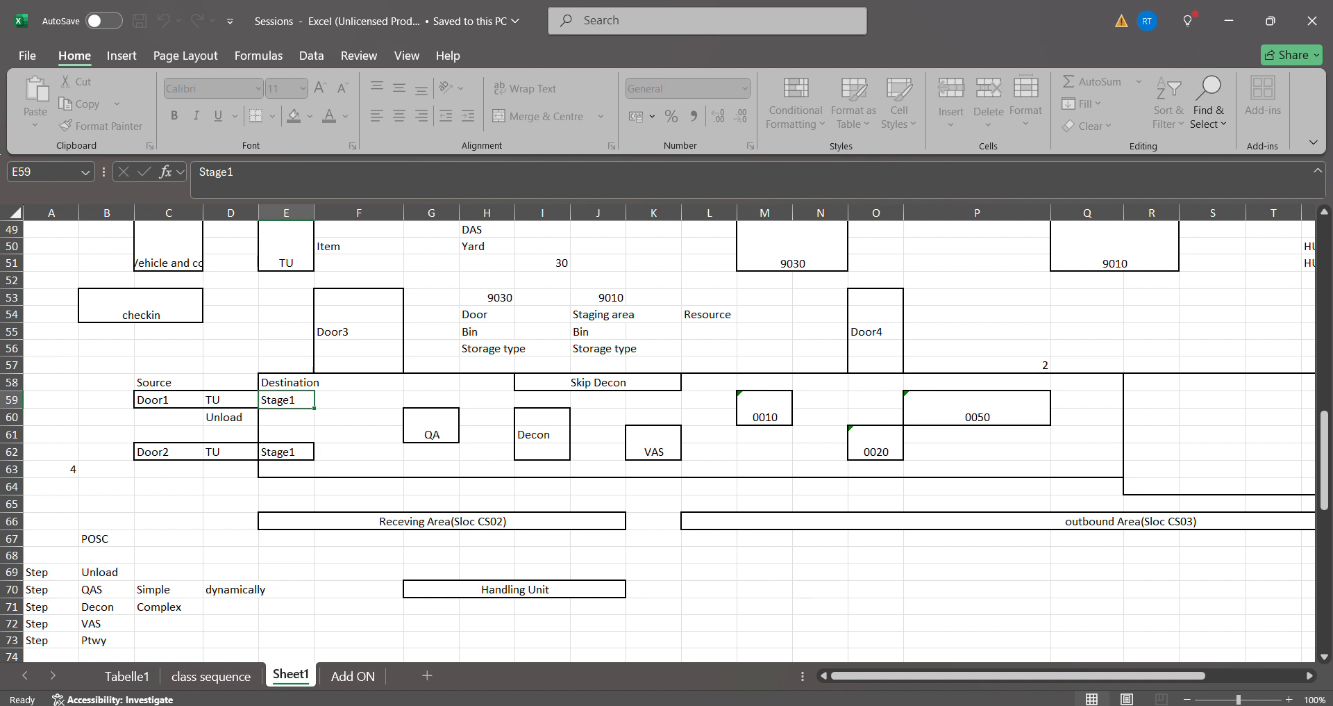
- Switch to SAP and start transaction VL31N to create an inbound delivery
{"action": "mouse_move", "coordinate": [877, 703]}
{"action": "left_click", "coordinate": [904, 643]}
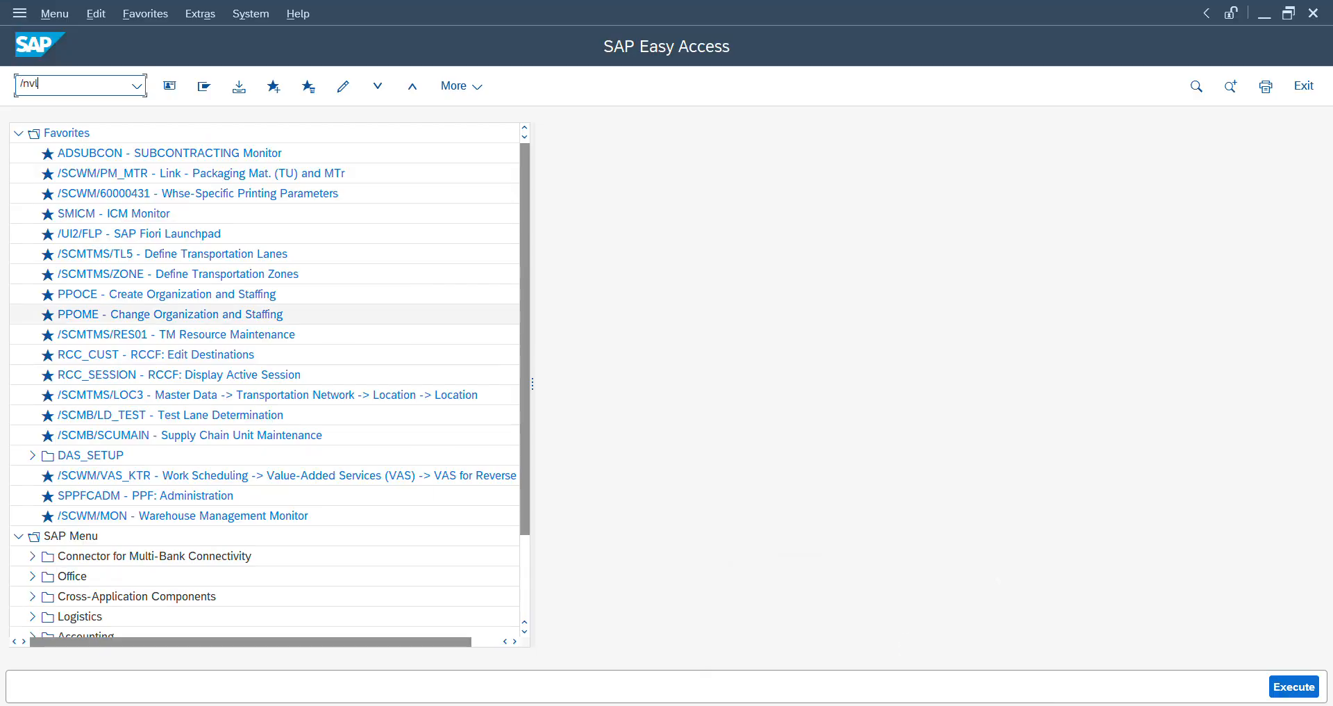
{"action": "key", "text": "Return"}
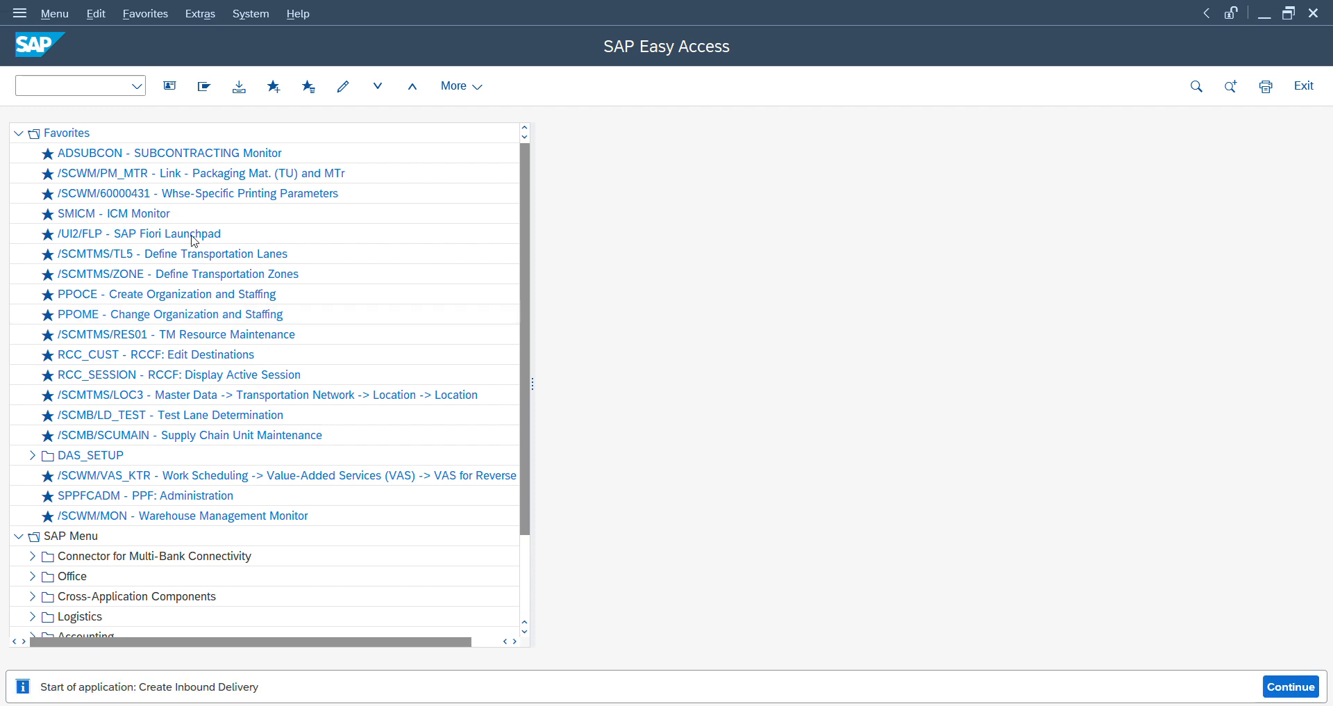
- Search purchase orders for material VASINB and adopt the listed item into the inbound delivery
{"action": "left_click", "coordinate": [222, 90]}
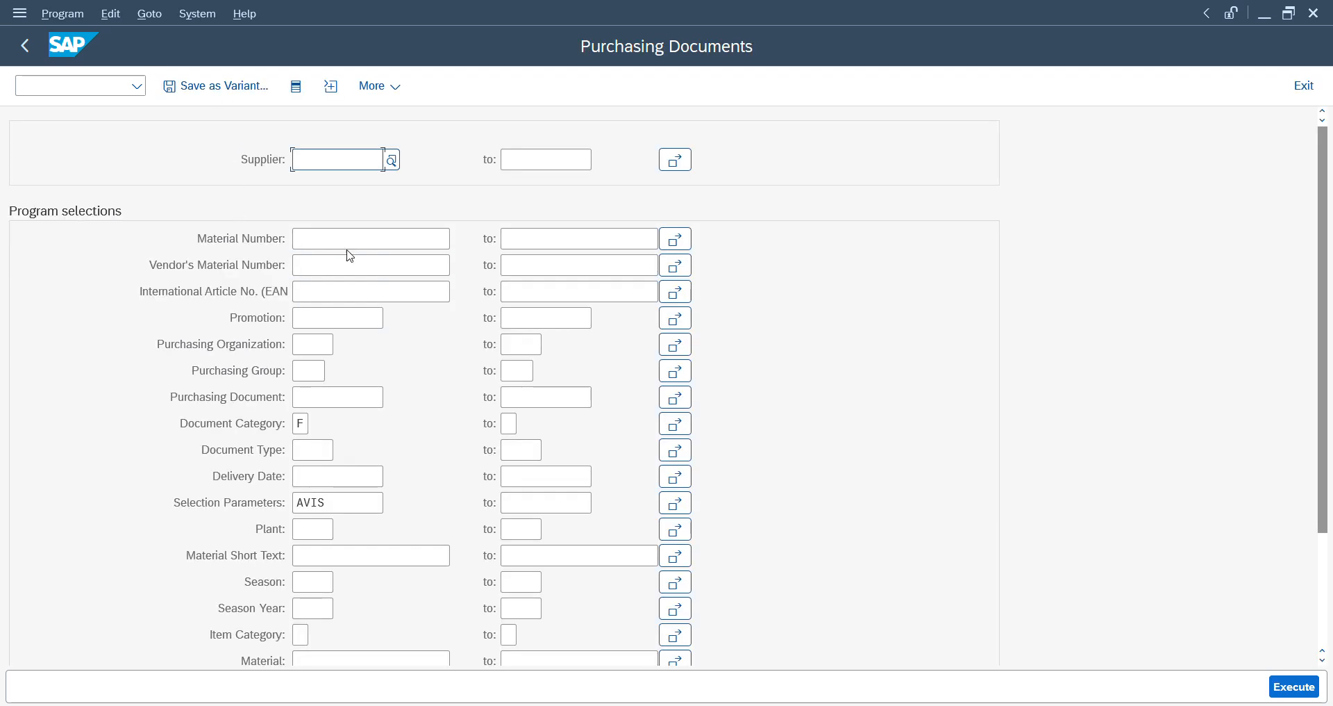
{"action": "left_click", "coordinate": [352, 242]}
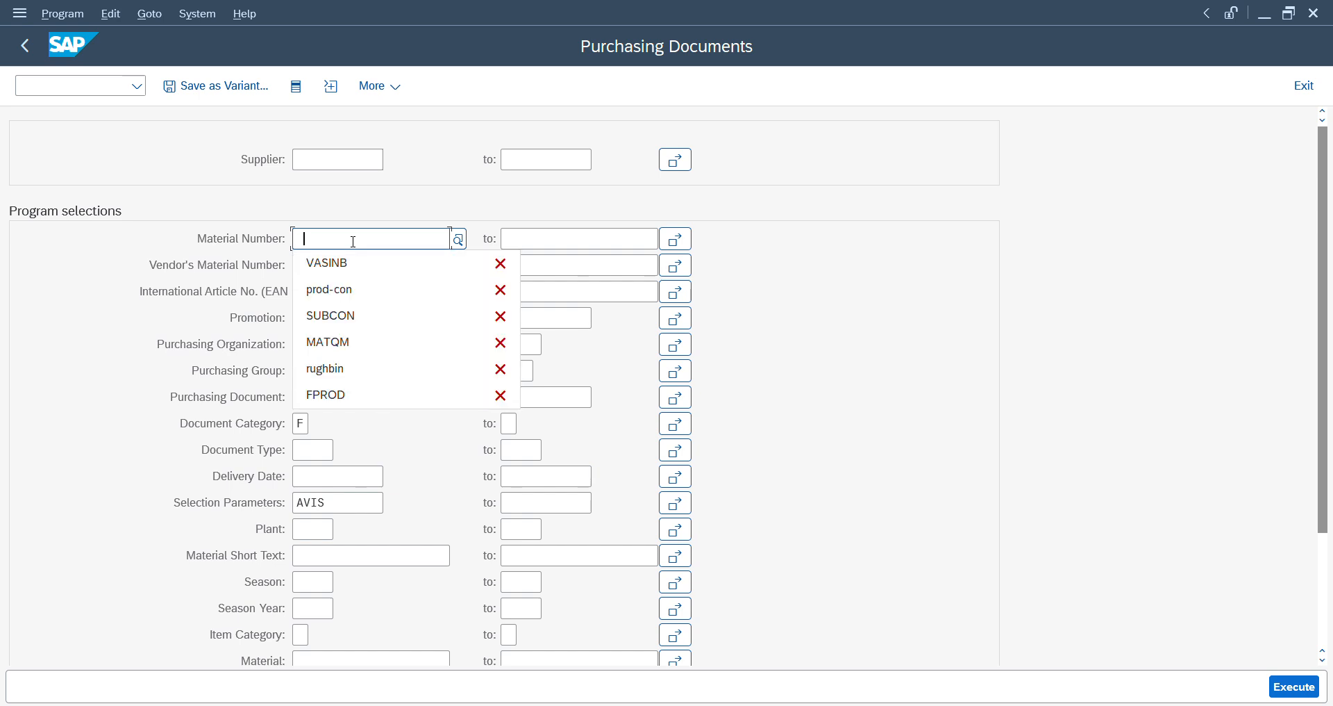
{"action": "key", "text": "Return"}
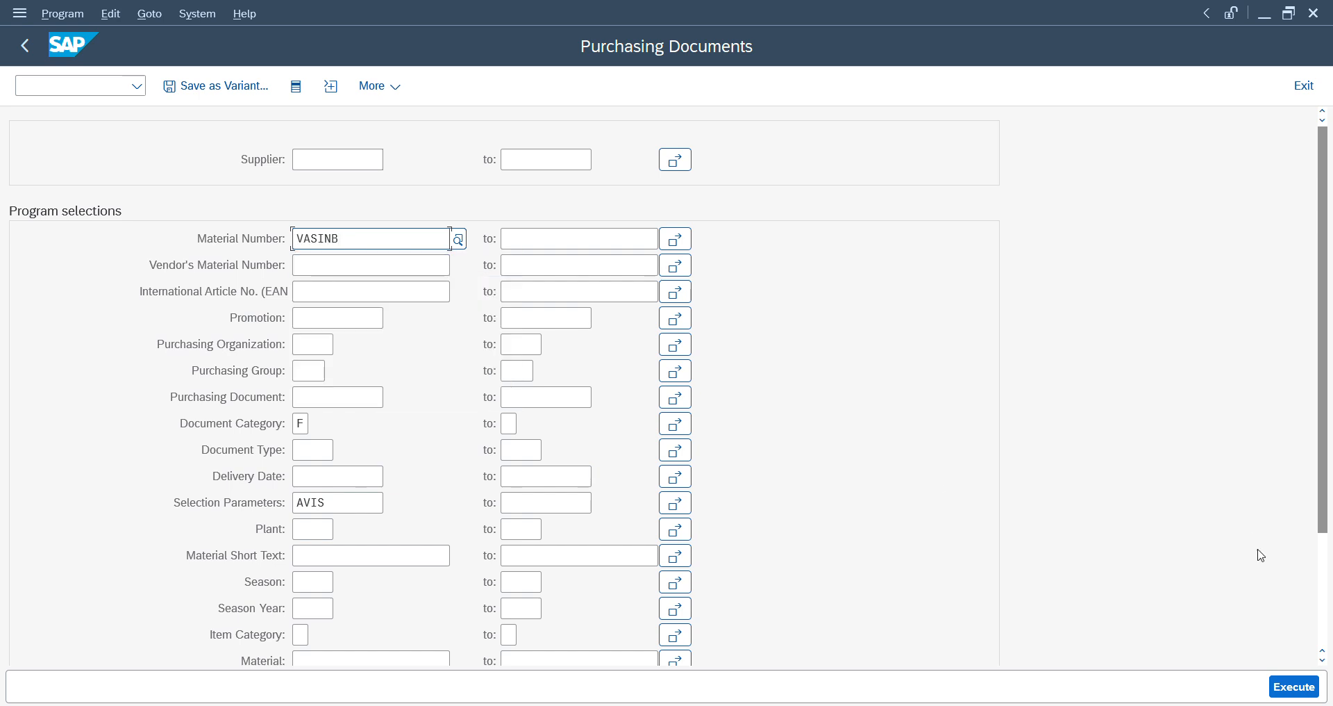
{"action": "left_click", "coordinate": [1296, 687]}
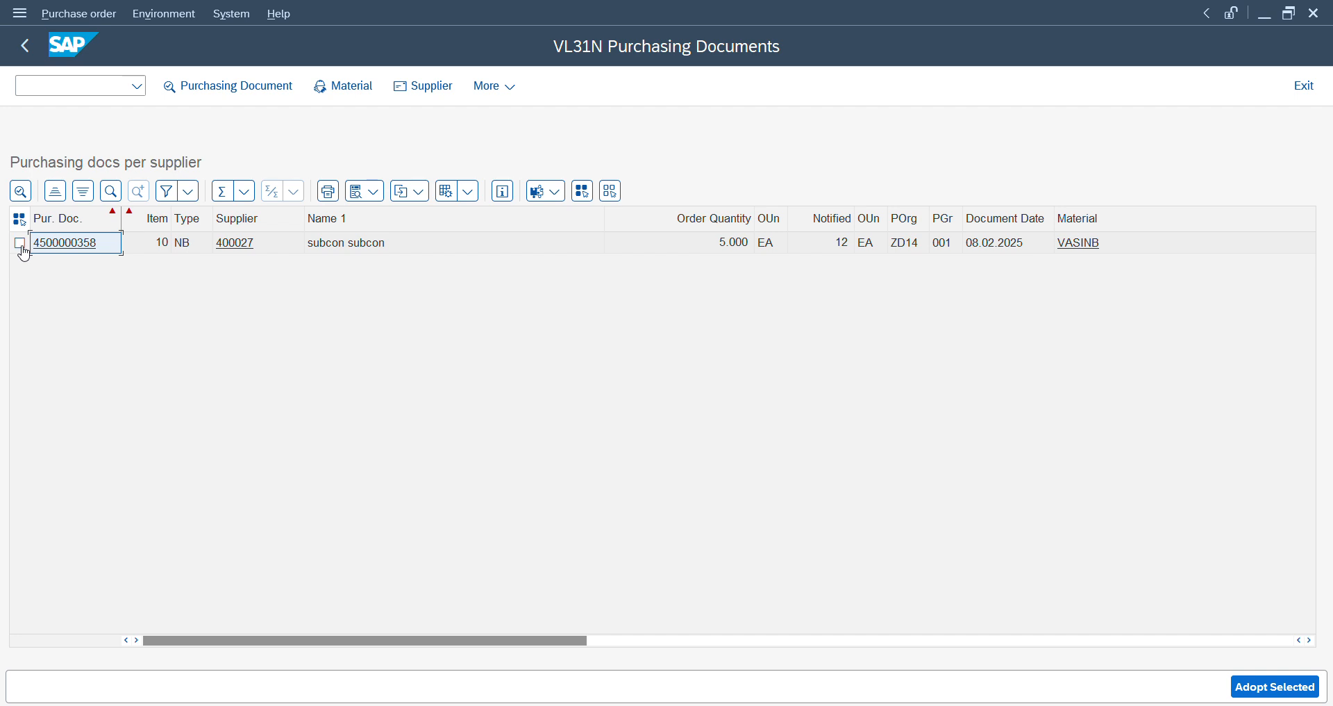
{"action": "left_click", "coordinate": [21, 245]}
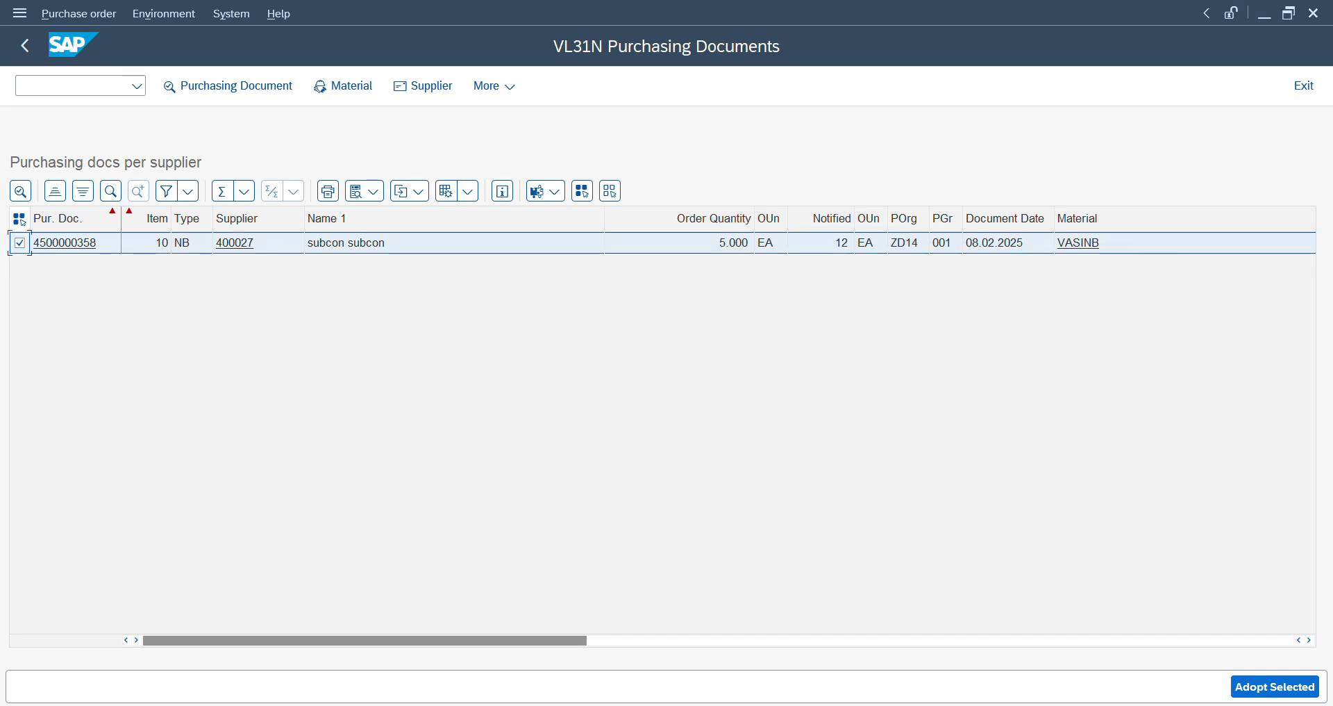
{"action": "left_click", "coordinate": [1286, 696]}
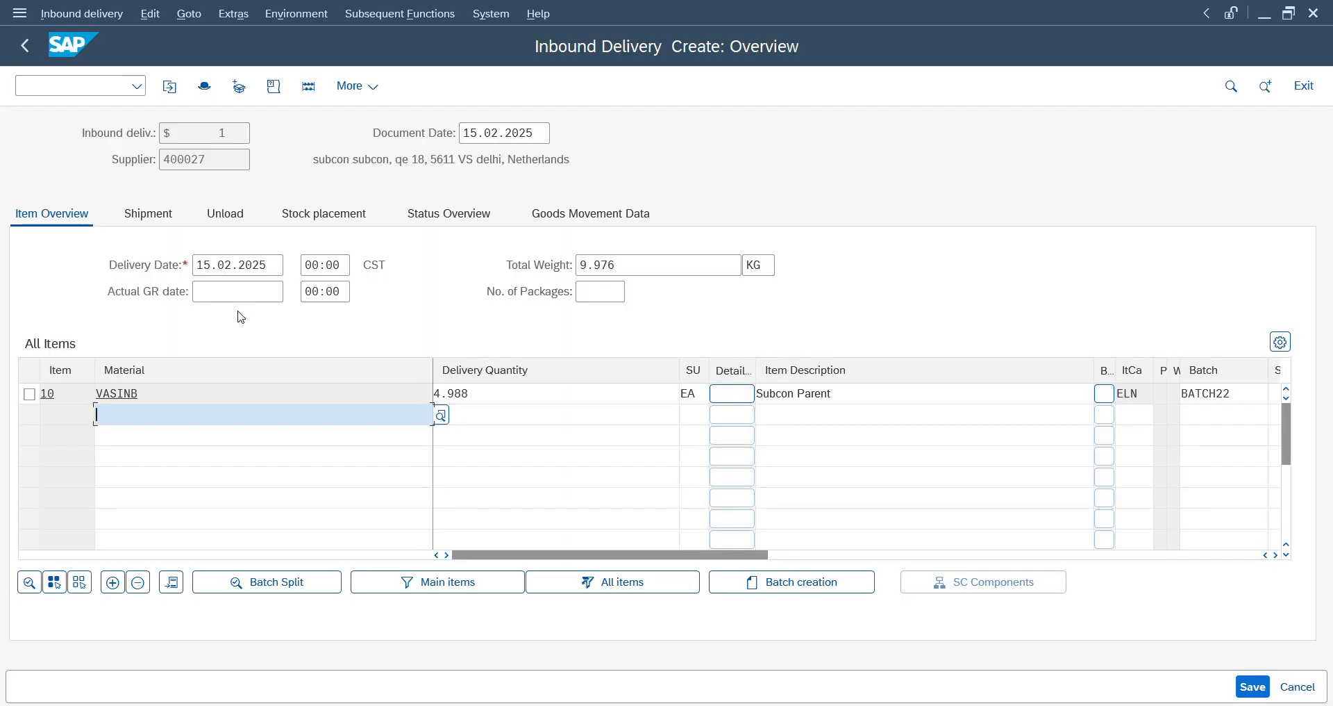
- Set the delivery quantity of the VASINB item to 4 and accept the date variance warning
{"action": "left_click", "coordinate": [490, 390]}
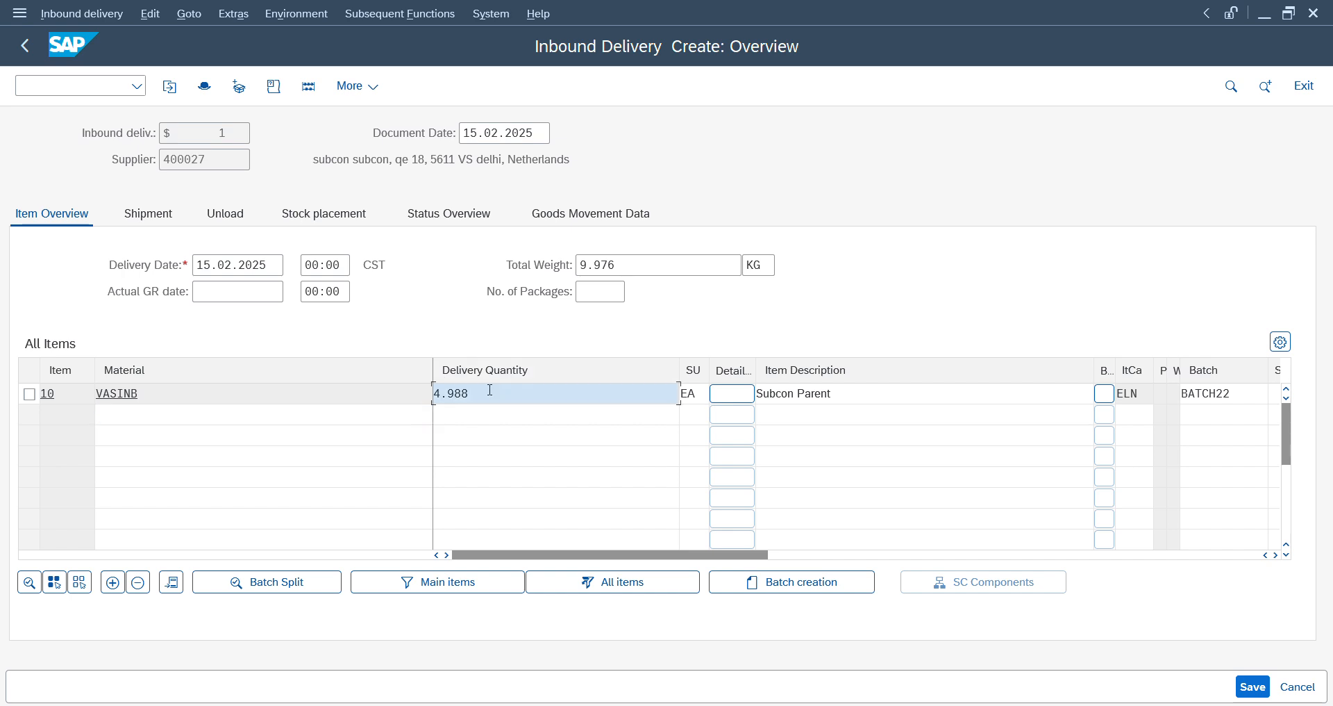
{"action": "key", "text": "BackSpace"}
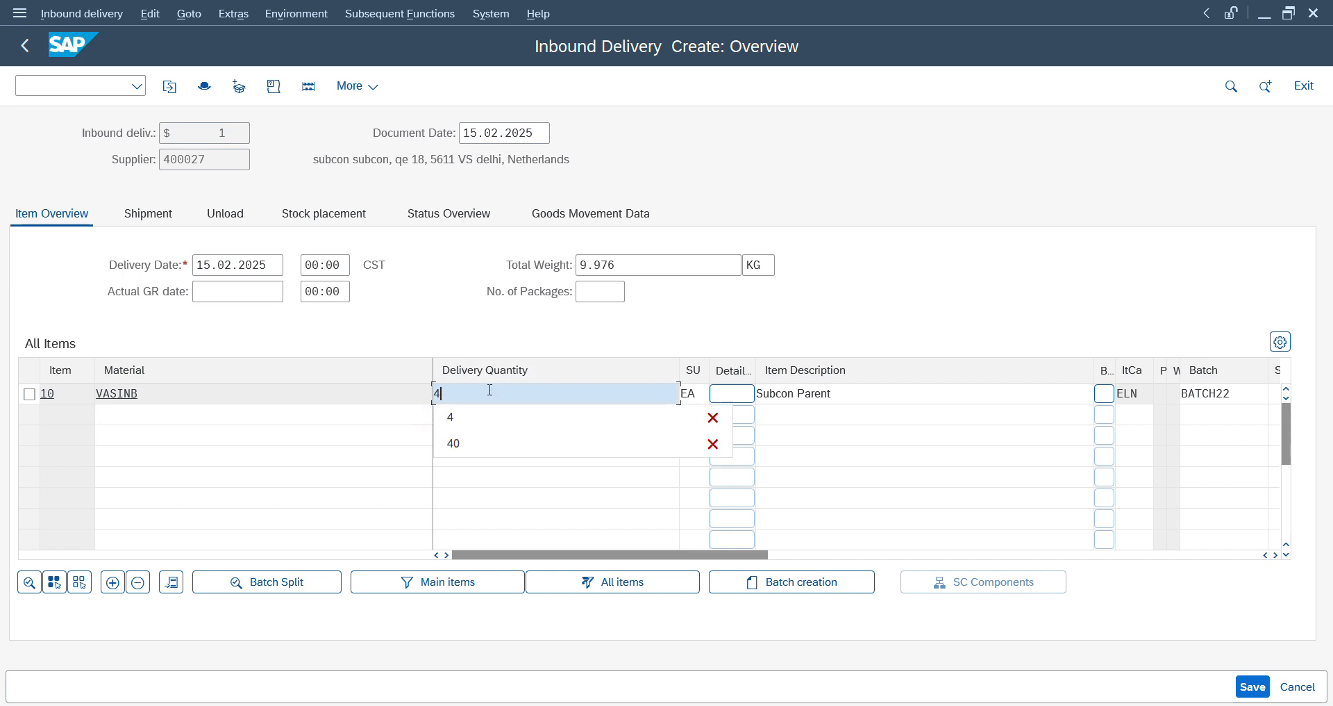
{"action": "key", "text": "Return"}
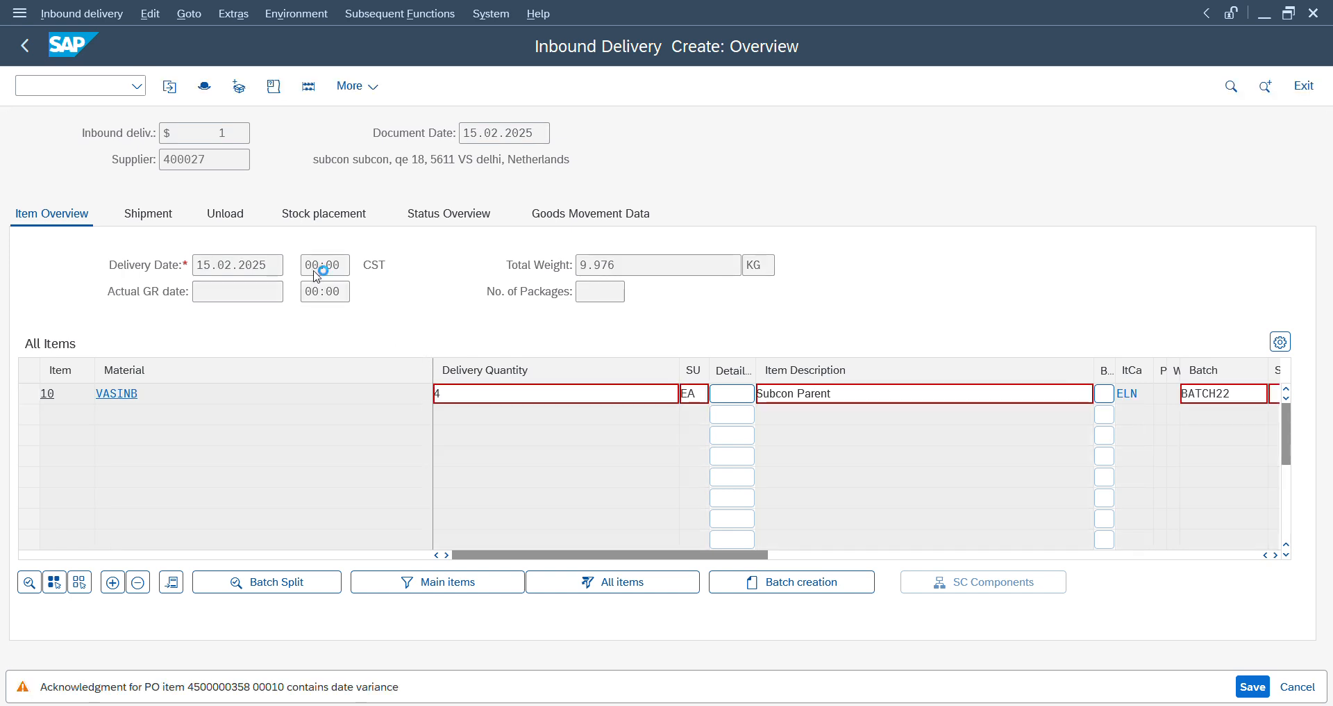
{"action": "left_click", "coordinate": [239, 86]}
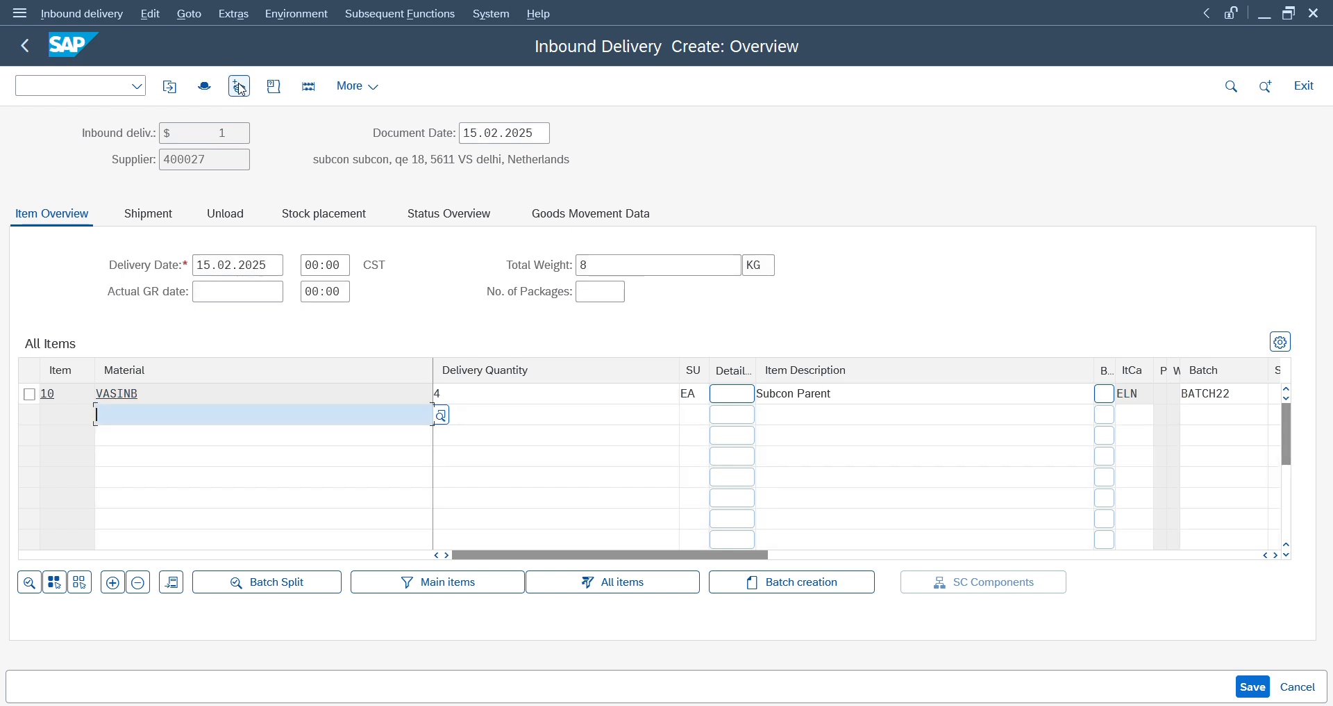
- Pack the VASINB item into a new handling unit with packaging material BOX and save the inbound delivery
{"action": "left_click", "coordinate": [239, 86]}
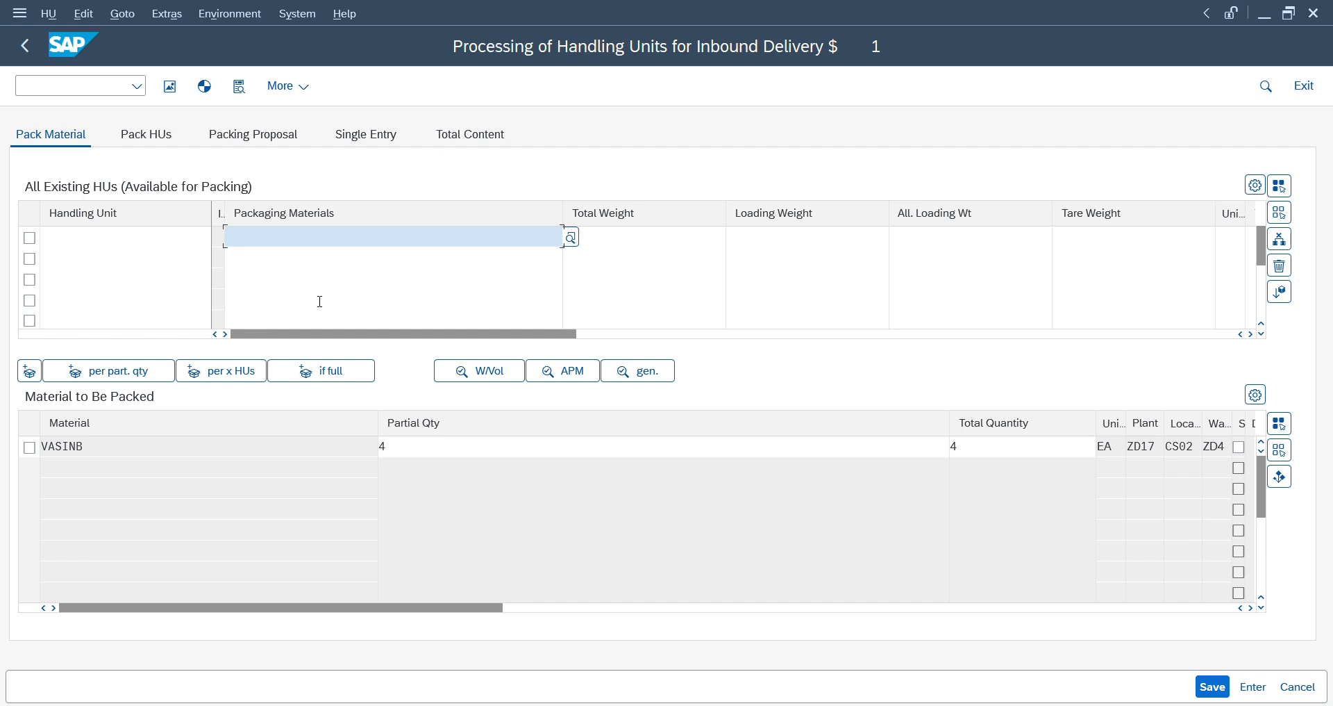
{"action": "type", "text": "box"}
{"action": "key", "text": "Return"}
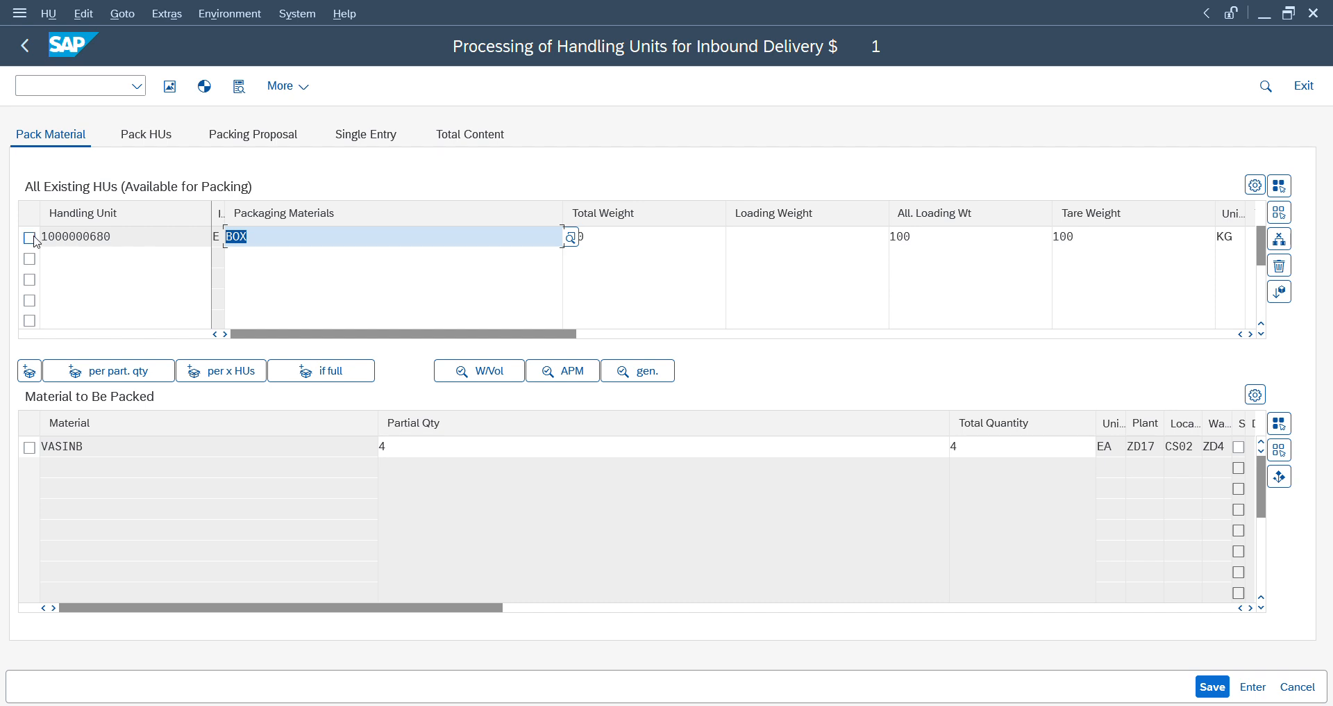
{"action": "left_click", "coordinate": [30, 238]}
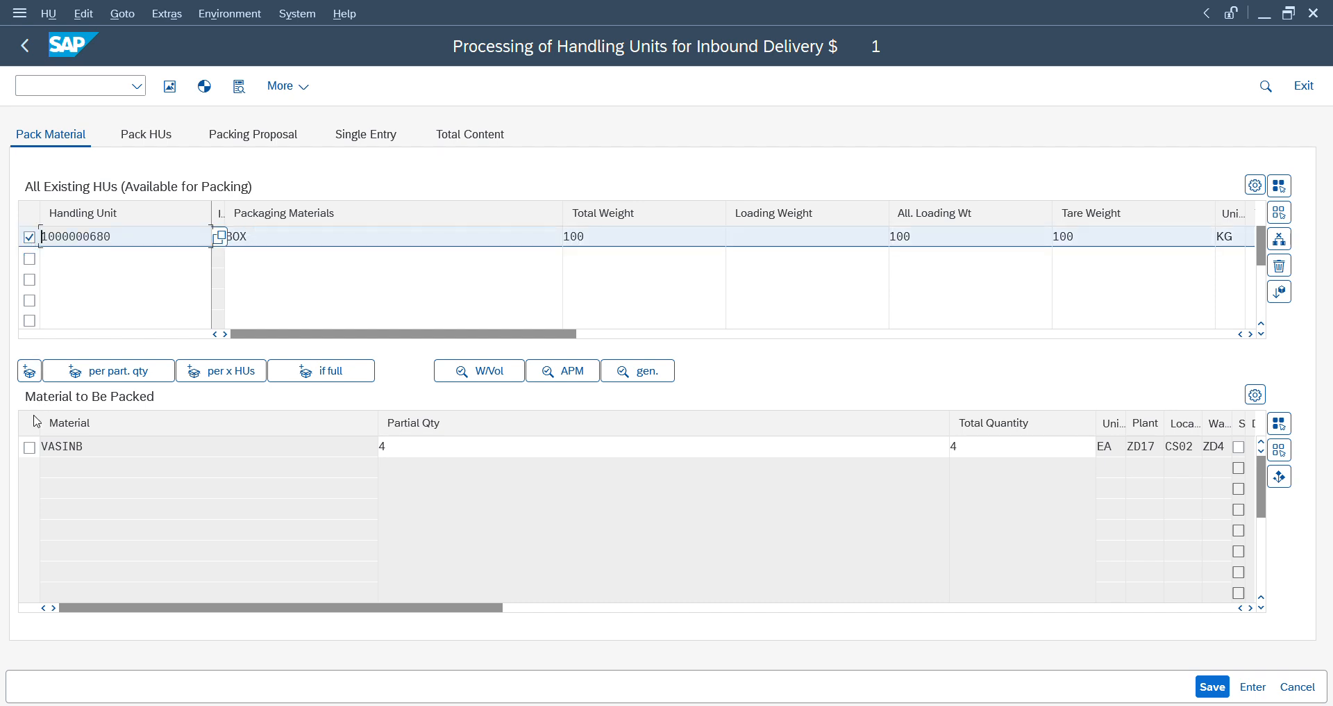
{"action": "left_click", "coordinate": [30, 447]}
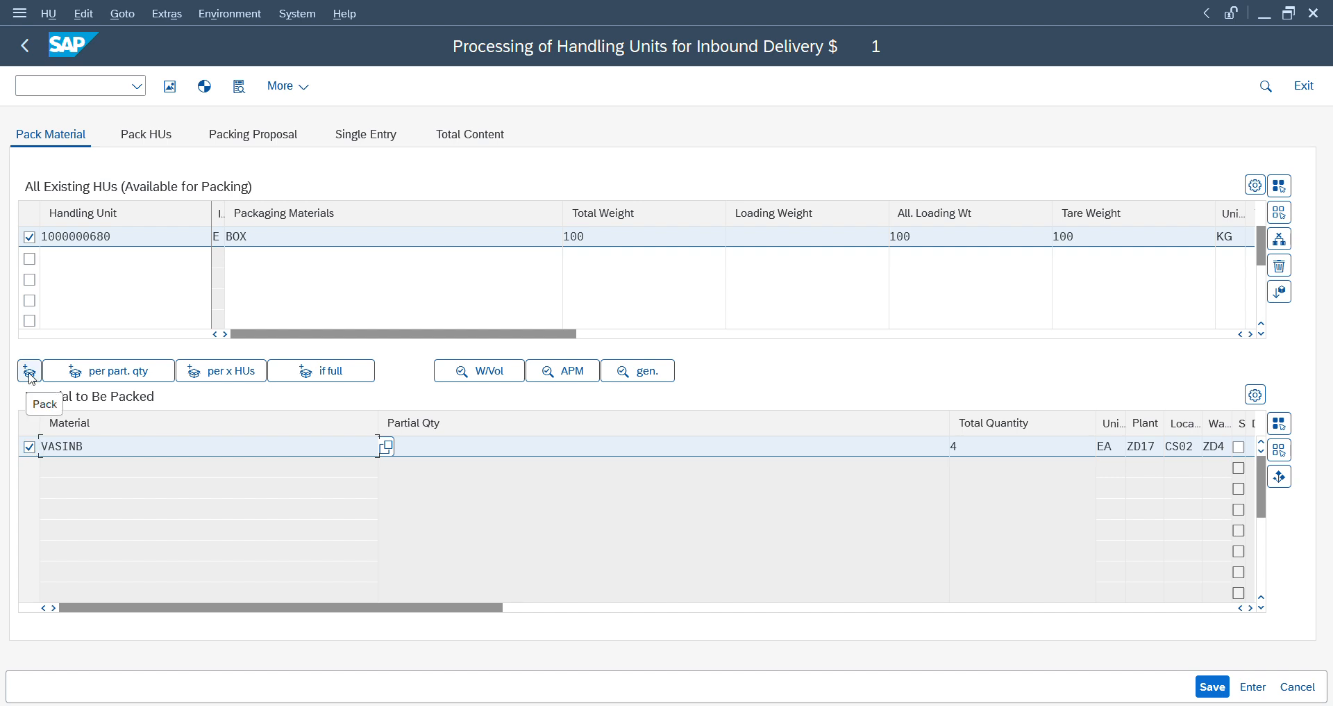
{"action": "left_click", "coordinate": [31, 372]}
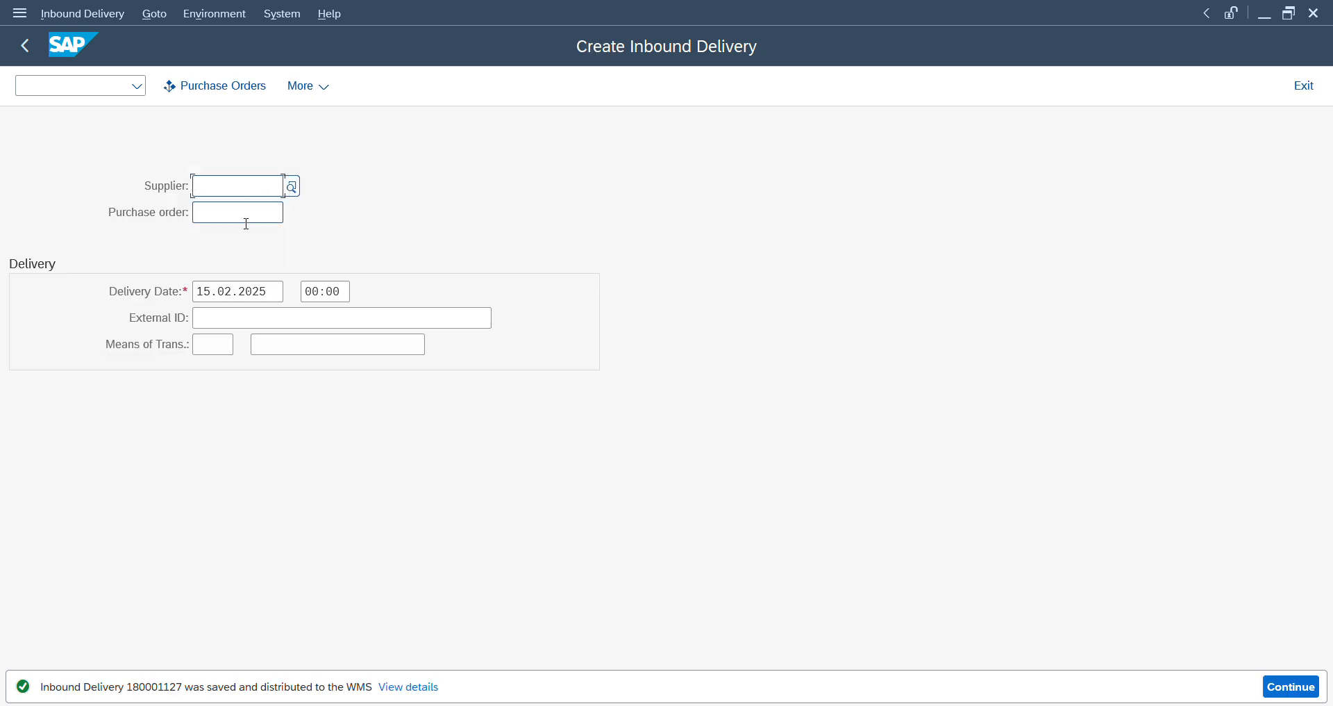
- Find the newly saved inbound delivery in transaction /scwm/prdi and display its PPF actions
{"action": "left_click", "coordinate": [93, 85]}
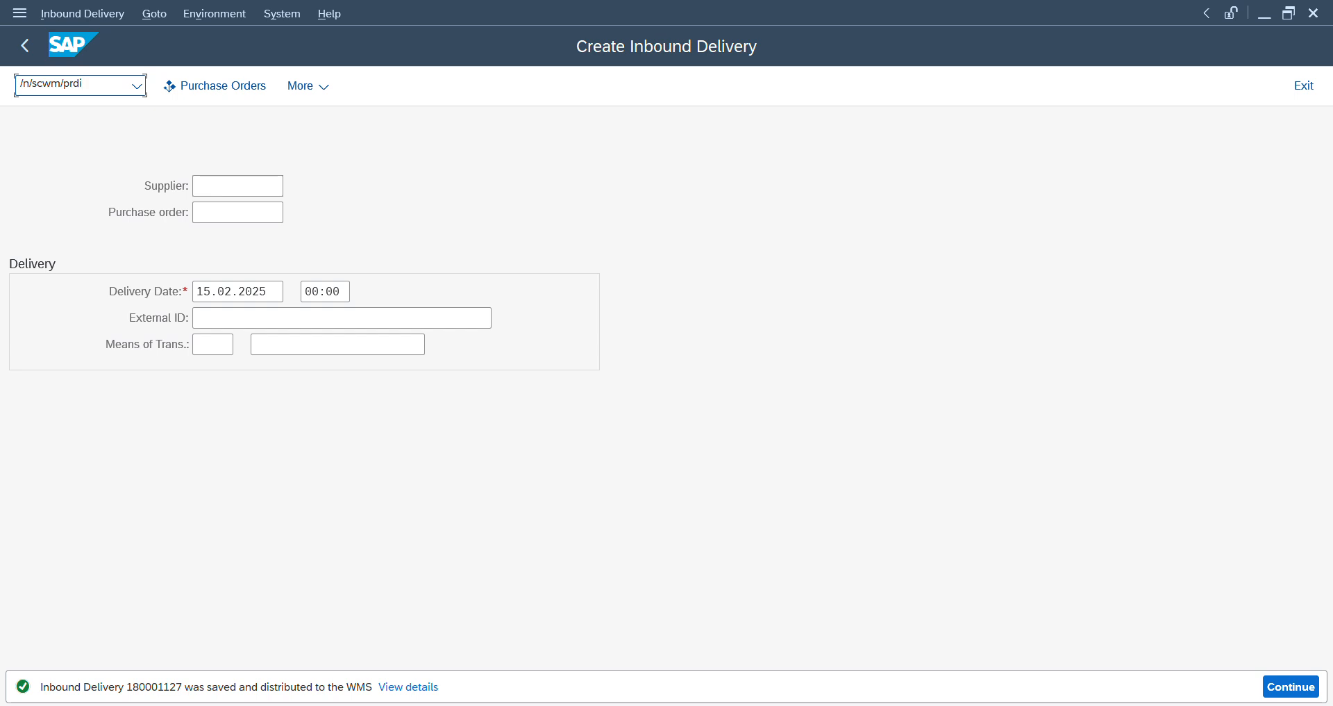
{"action": "key", "text": "Return"}
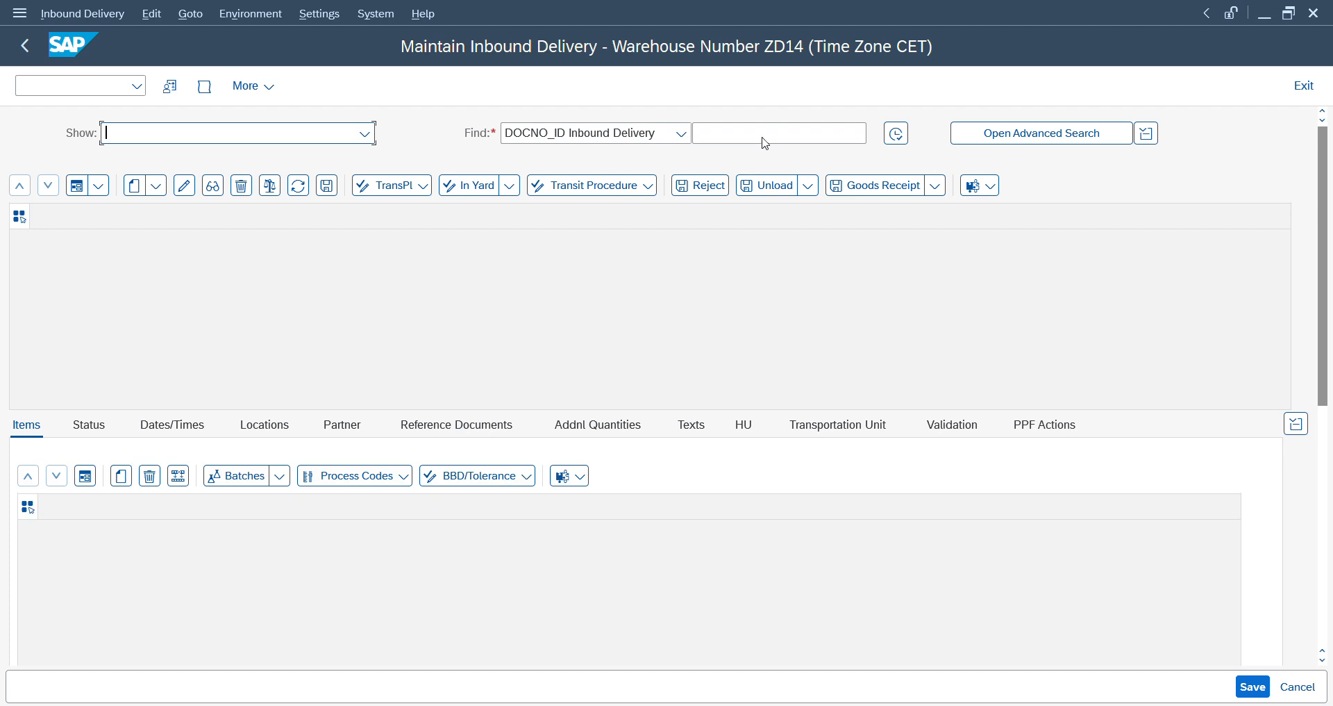
{"action": "left_click", "coordinate": [683, 134]}
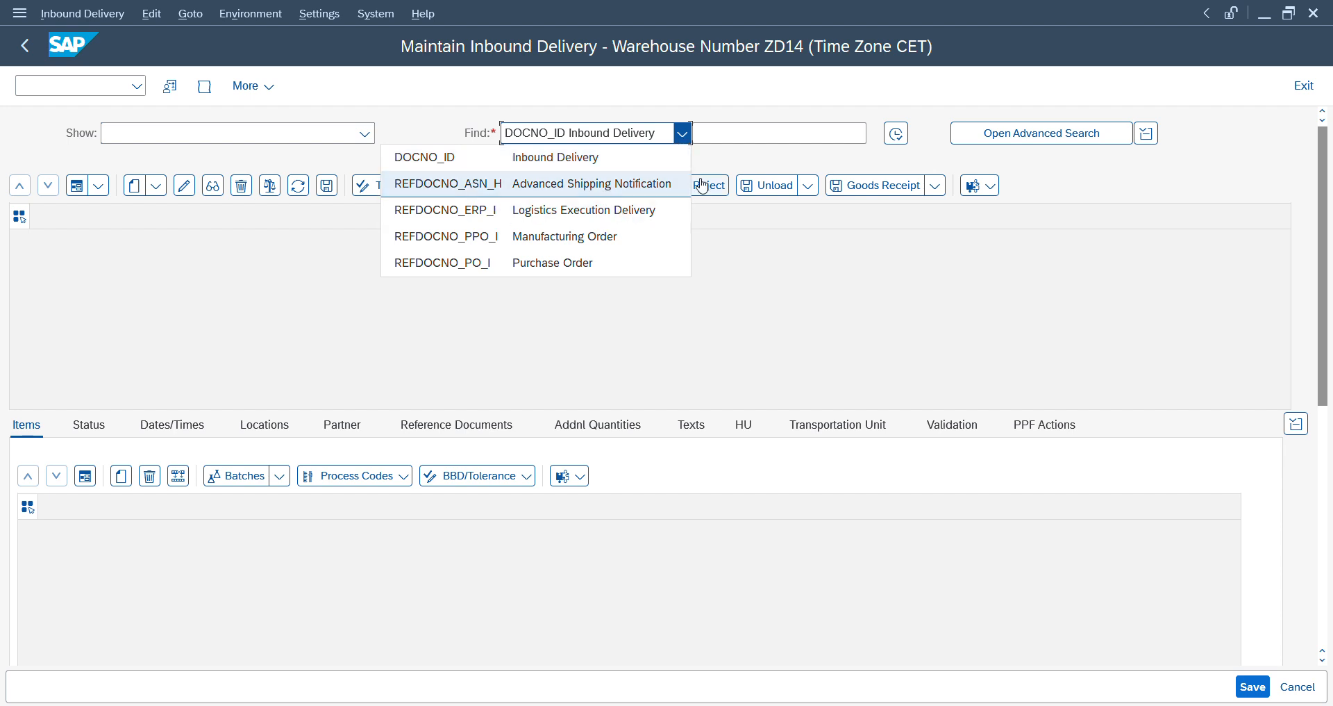
{"action": "left_click", "coordinate": [742, 137]}
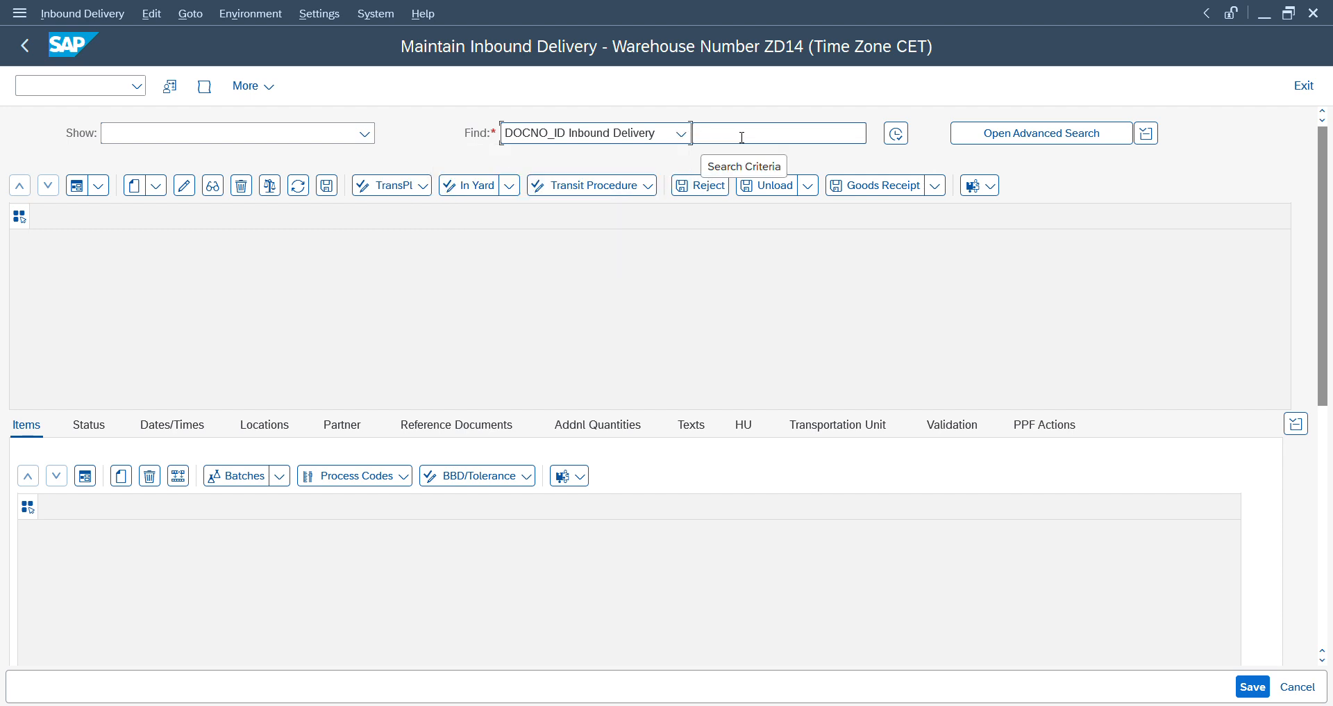
{"action": "left_click", "coordinate": [740, 132]}
{"action": "key", "text": "Down"}
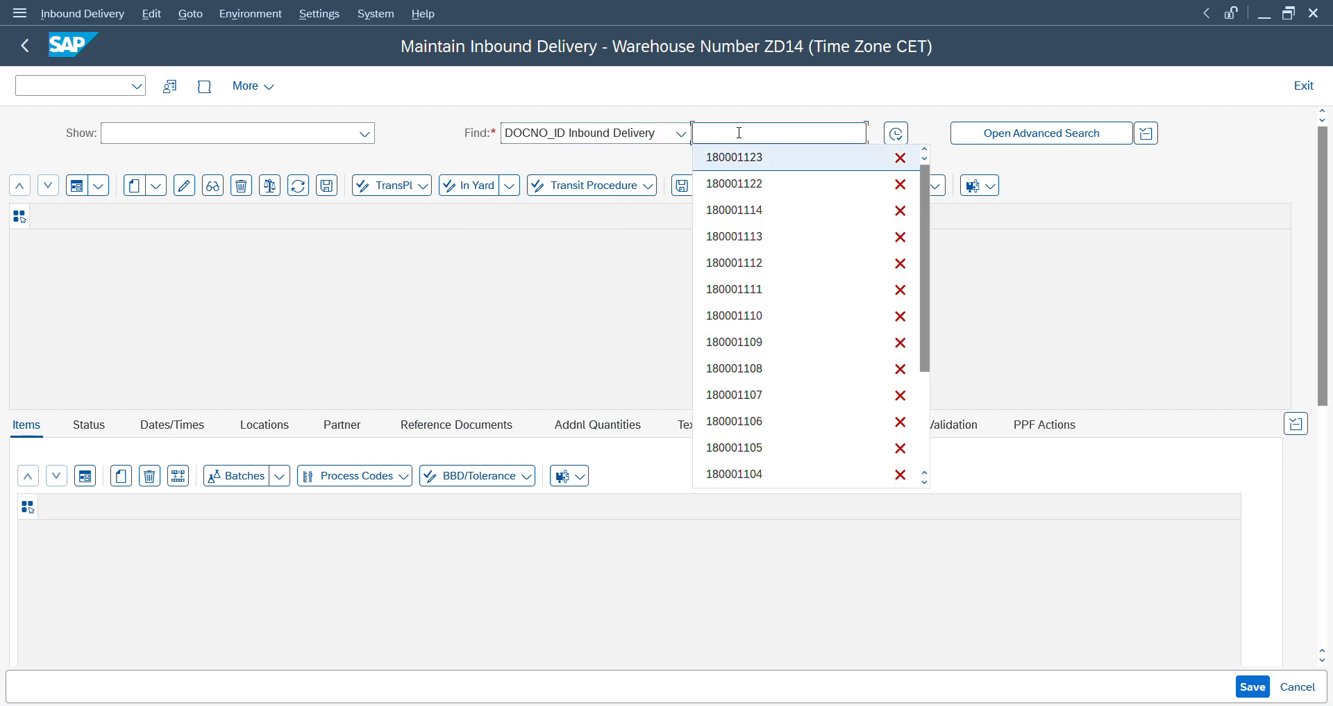
{"action": "key", "text": "Return"}
{"action": "key", "text": "BackSpace"}
{"action": "type", "text": "7"}
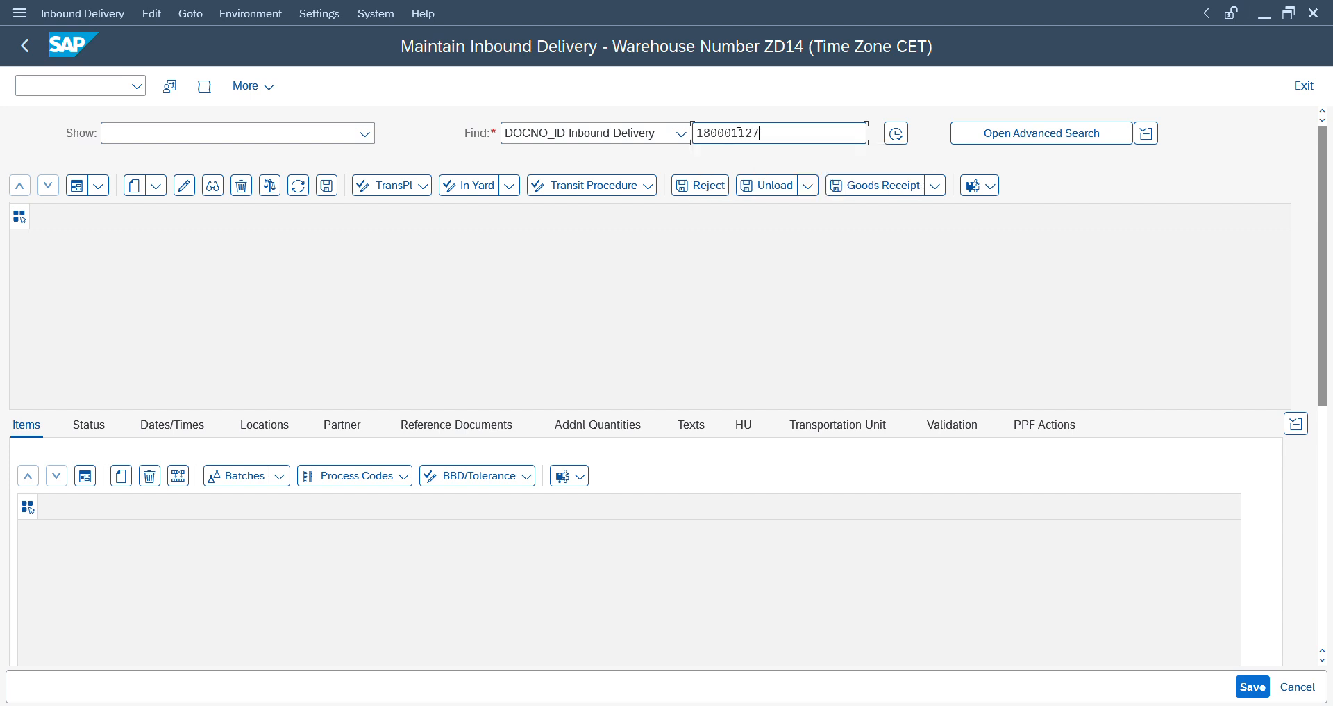
{"action": "left_click", "coordinate": [902, 139]}
{"action": "left_click", "coordinate": [897, 134]}
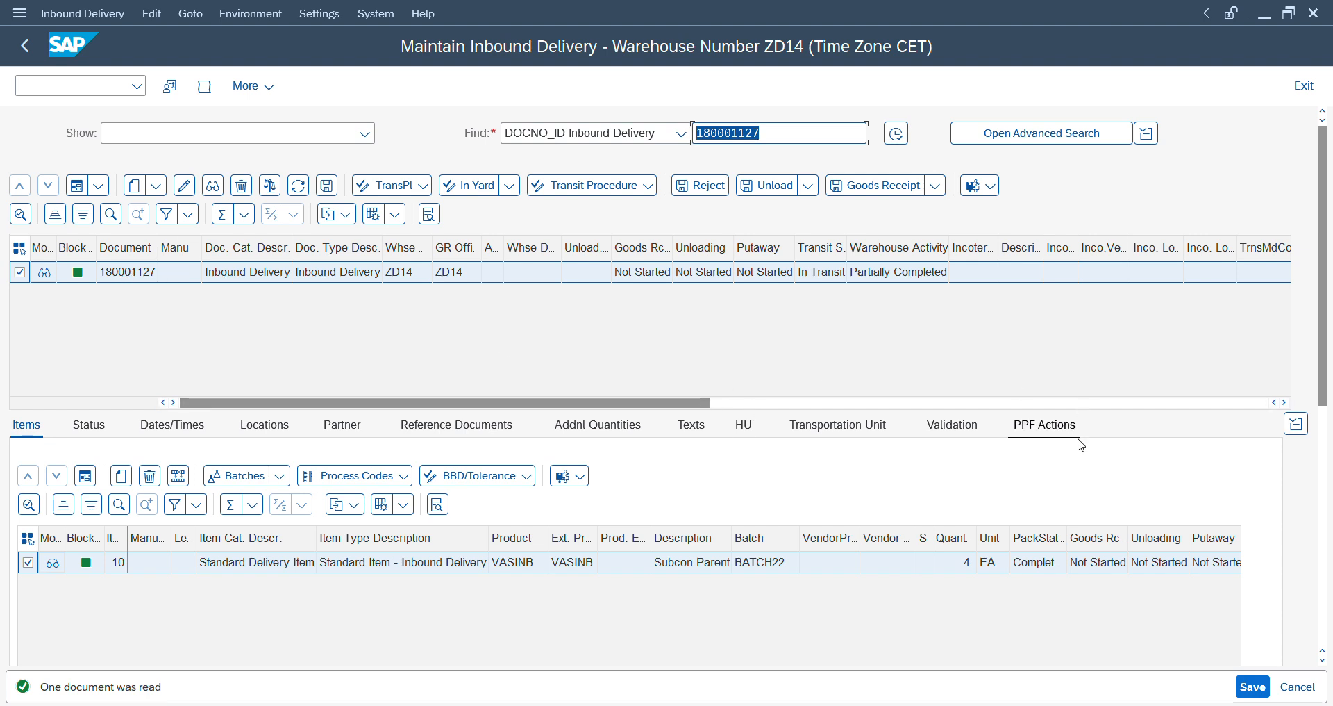
{"action": "left_click", "coordinate": [1045, 426]}
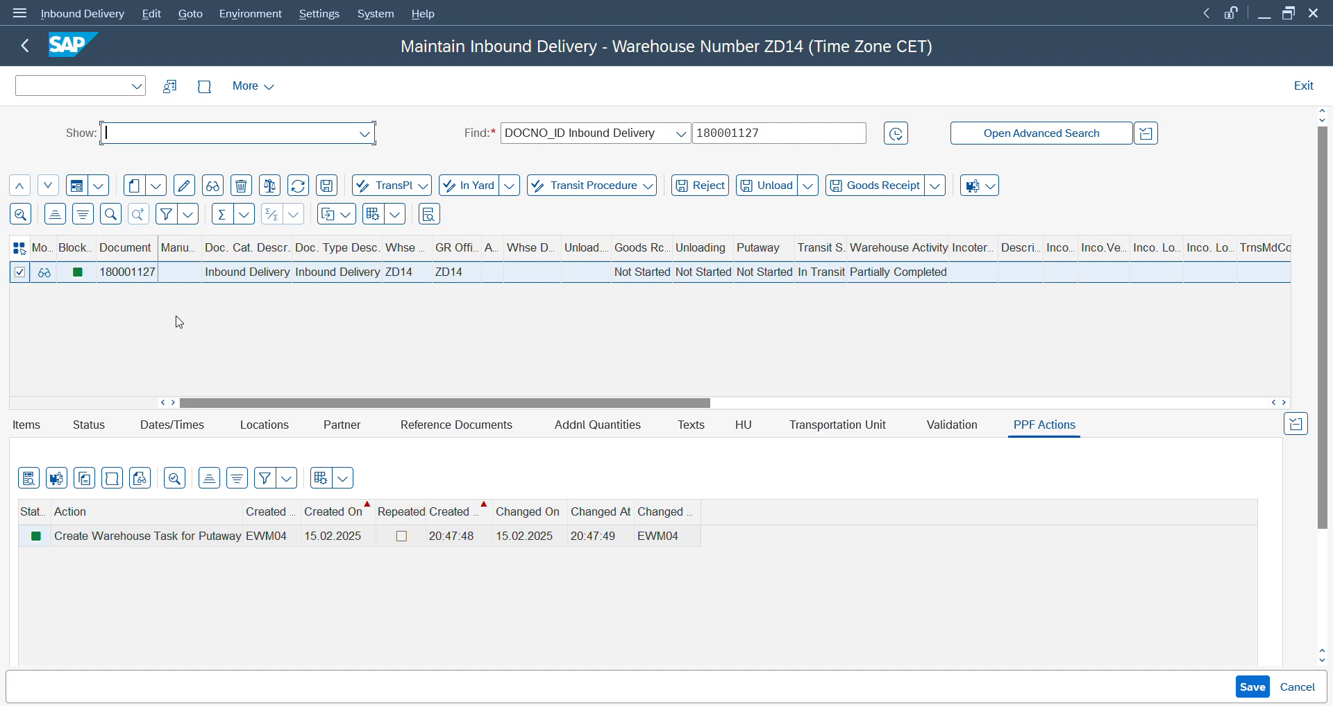
{"action": "left_click", "coordinate": [125, 272]}
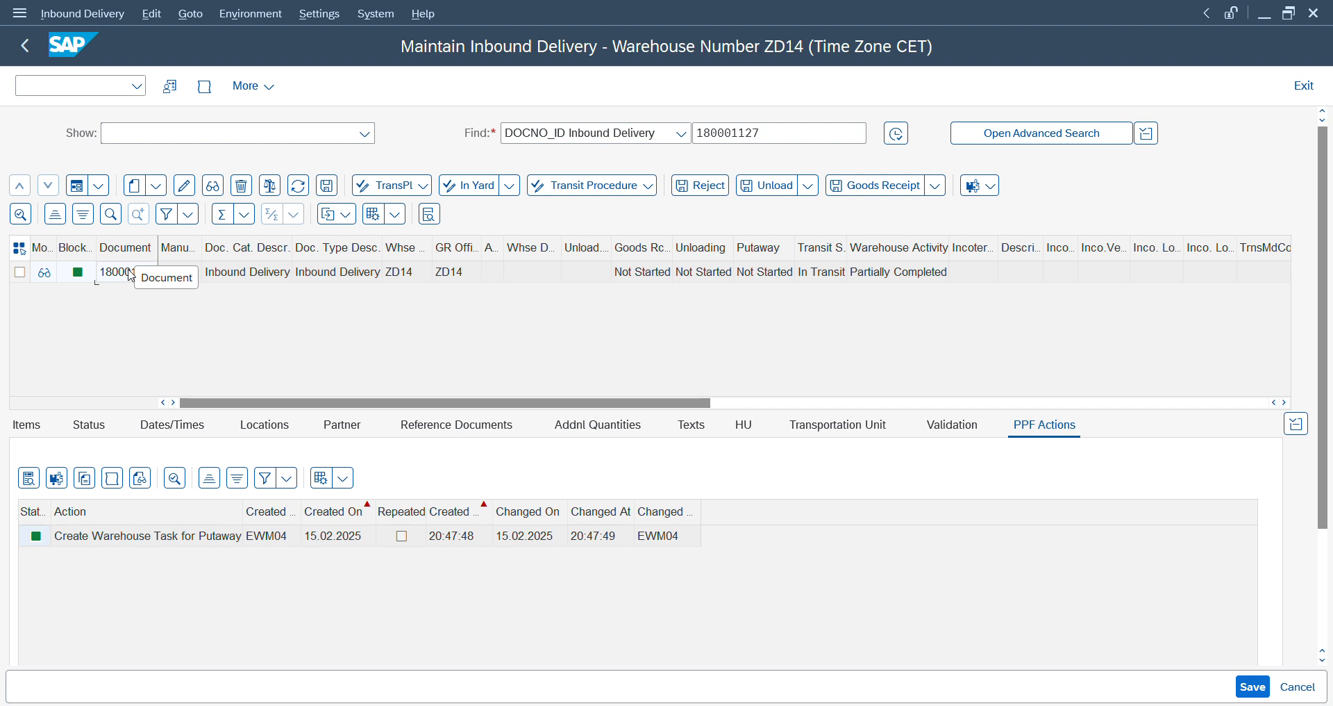
- Start the warehouse management monitor /scwm/mon in a new session for warehouse ZD14 with monitor SAP
{"action": "left_click", "coordinate": [97, 80]}
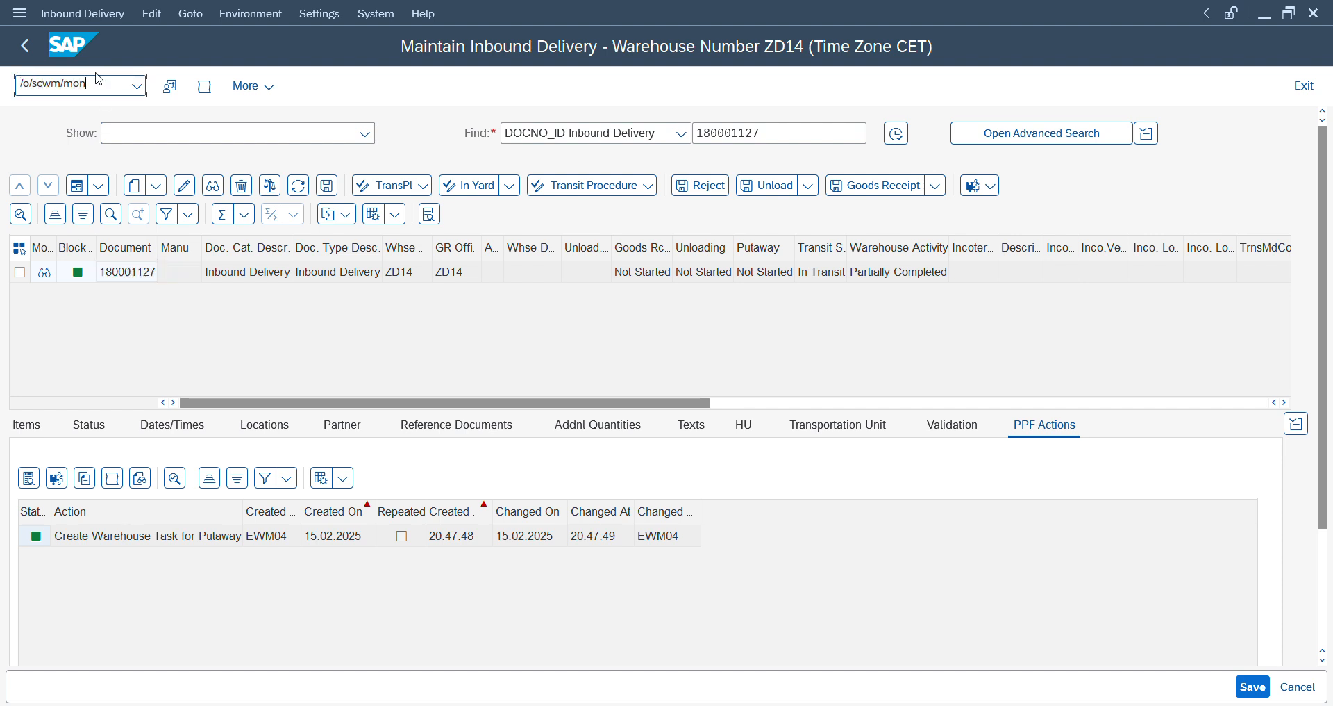
{"action": "type", "text": "/o/scwm/mon"}
{"action": "key", "text": "Return"}
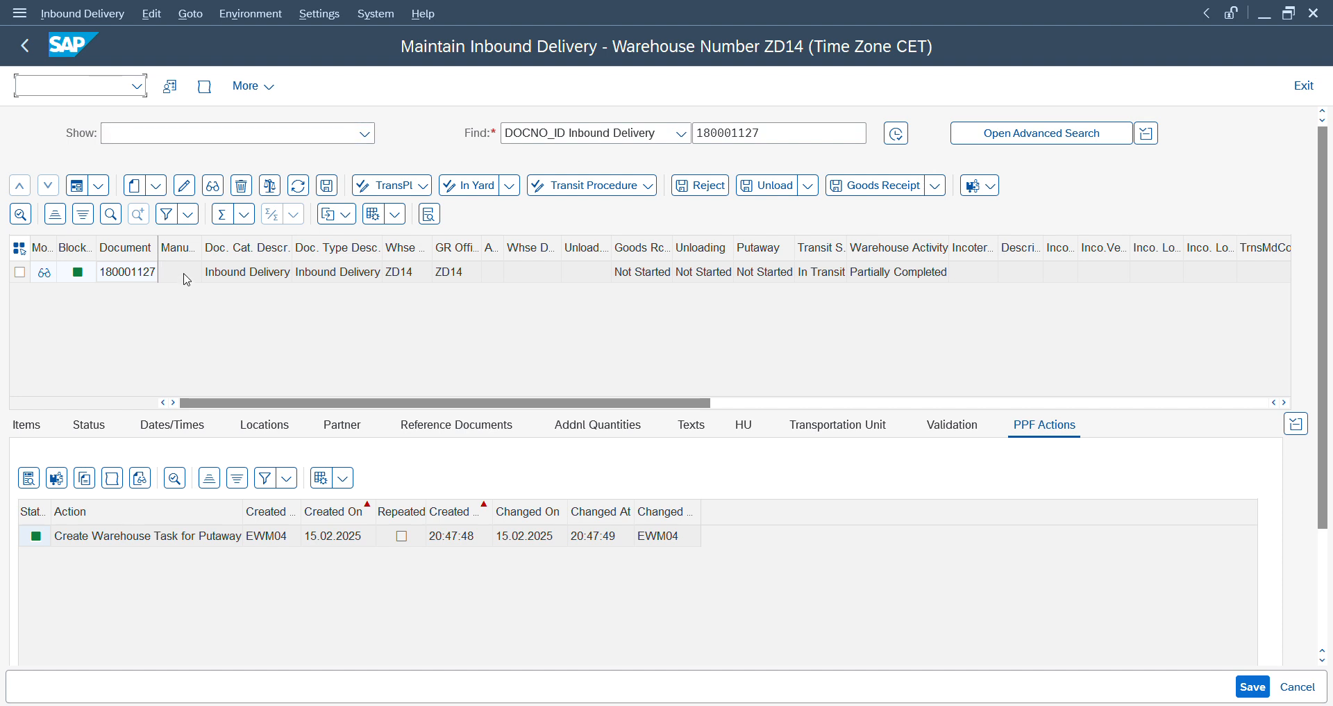
{"action": "left_click", "coordinate": [187, 279]}
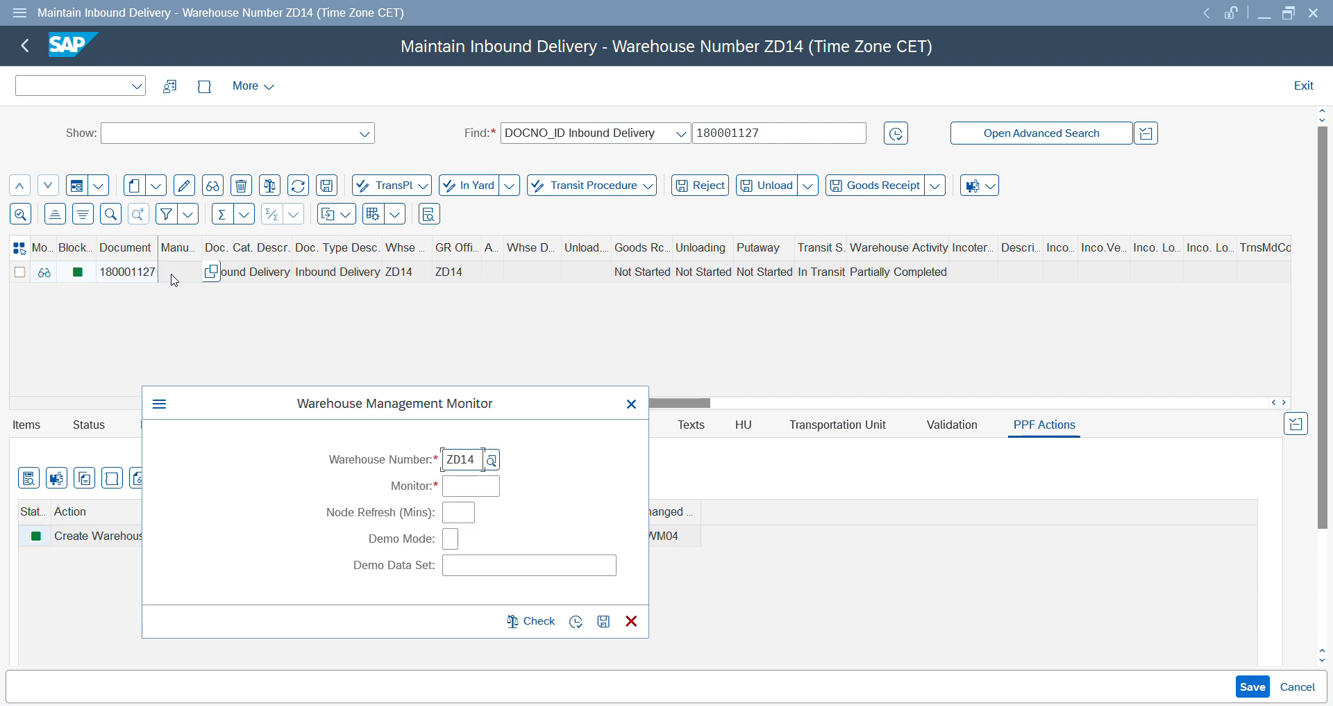
{"action": "left_click", "coordinate": [464, 484]}
{"action": "type", "text": "sap"}
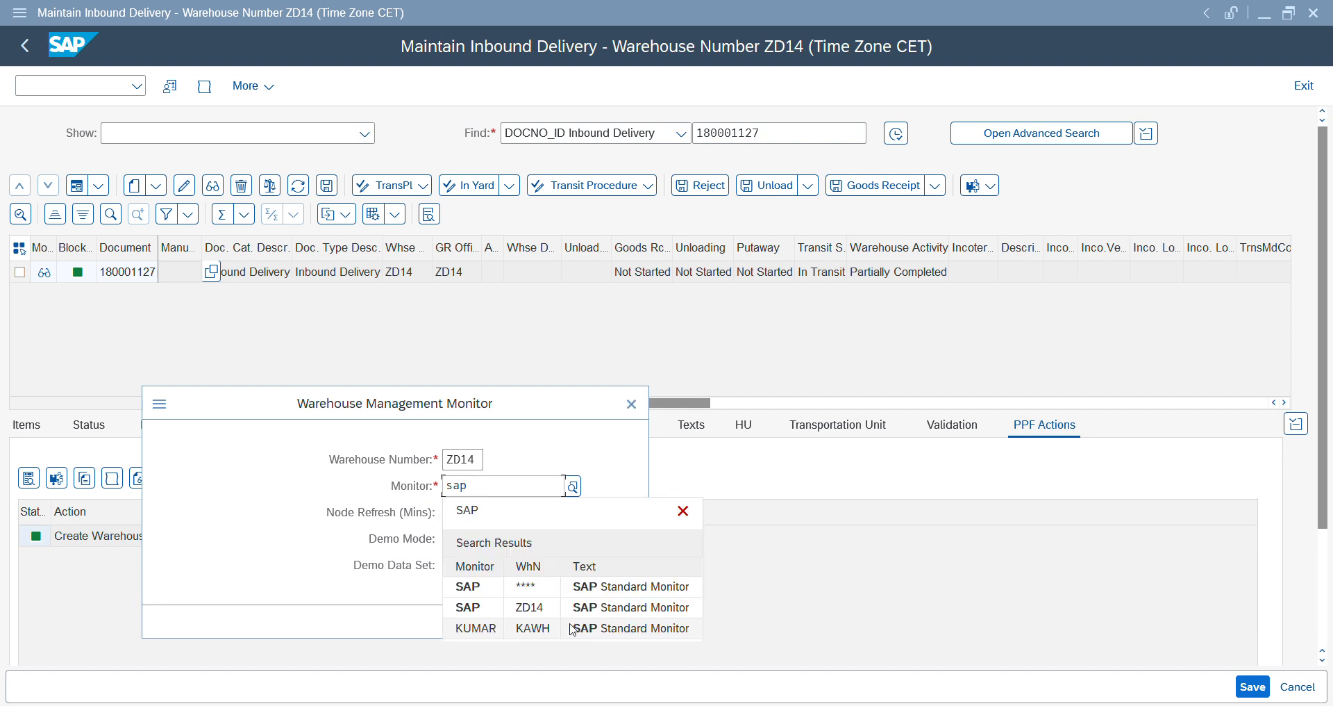
{"action": "left_click", "coordinate": [479, 628]}
{"action": "key", "text": "BackSpace"}
{"action": "key", "text": "BackSpace"}
{"action": "key", "text": "BackSpace"}
{"action": "key", "text": "BackSpace"}
{"action": "key", "text": "BackSpace"}
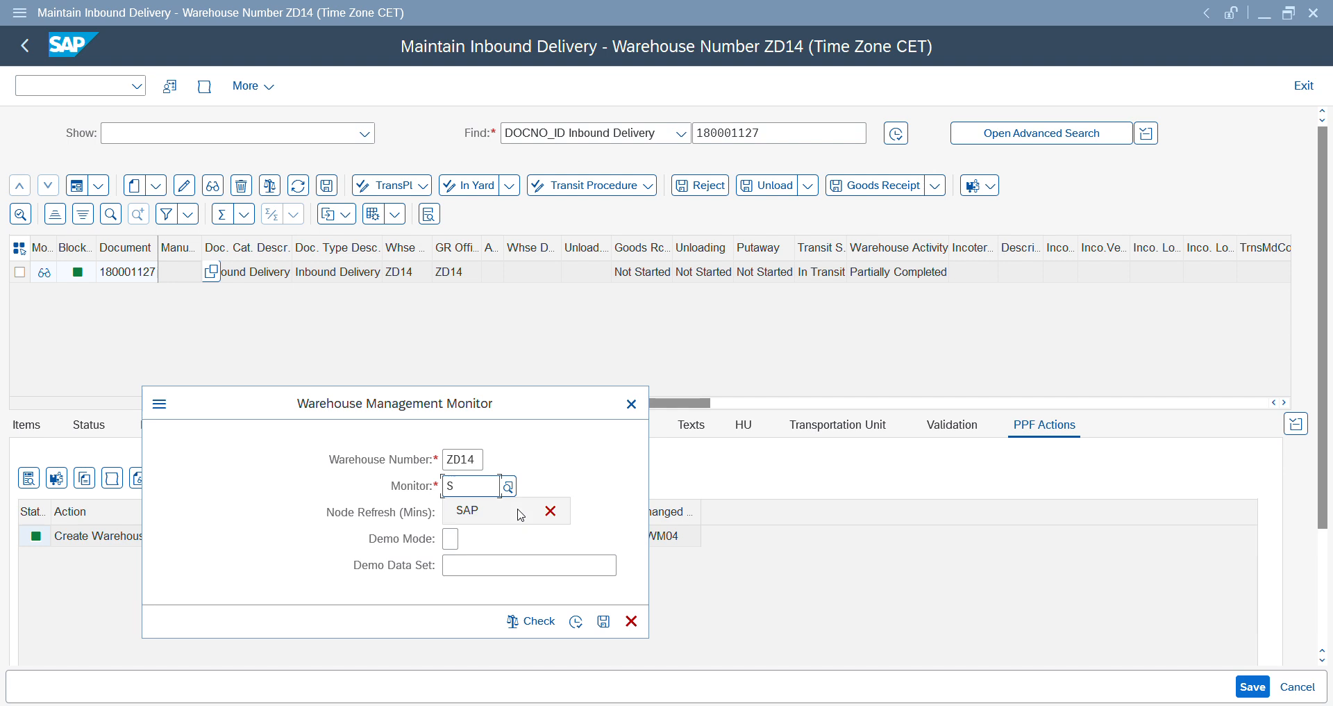
{"action": "type", "text": "SAP"}
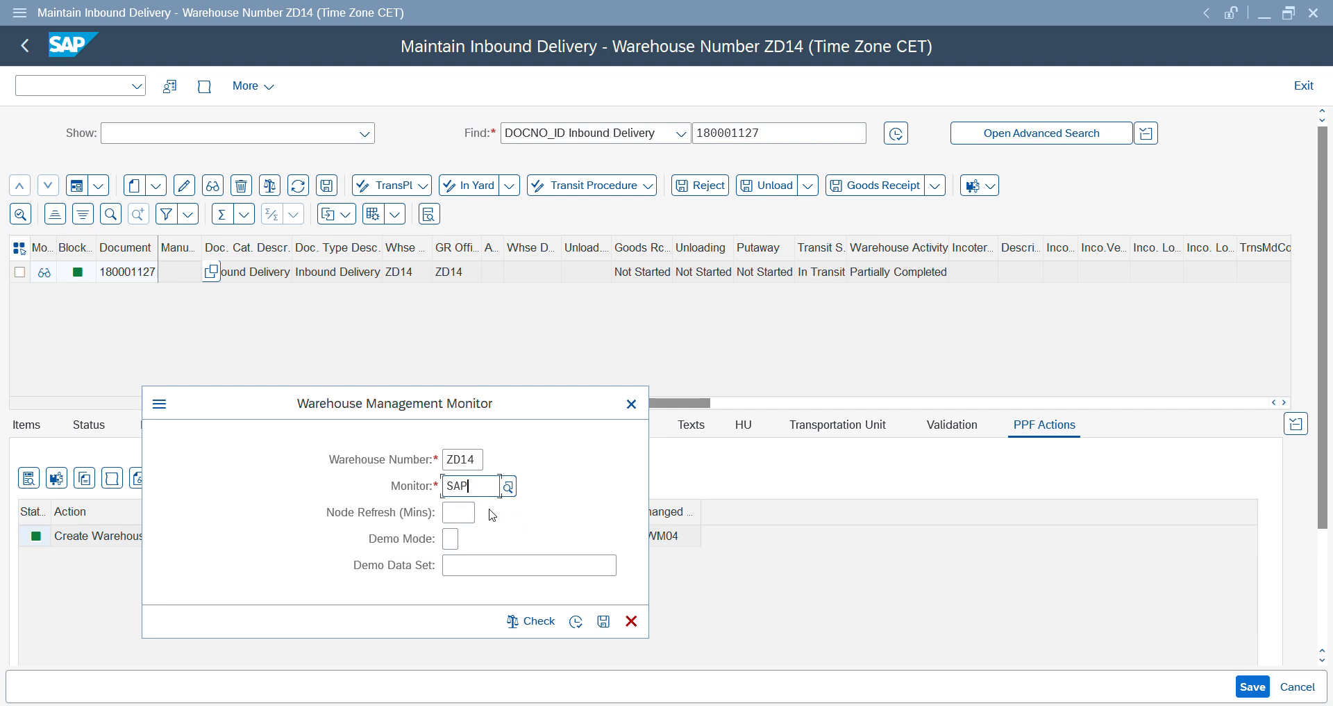
{"action": "left_click", "coordinate": [578, 622]}
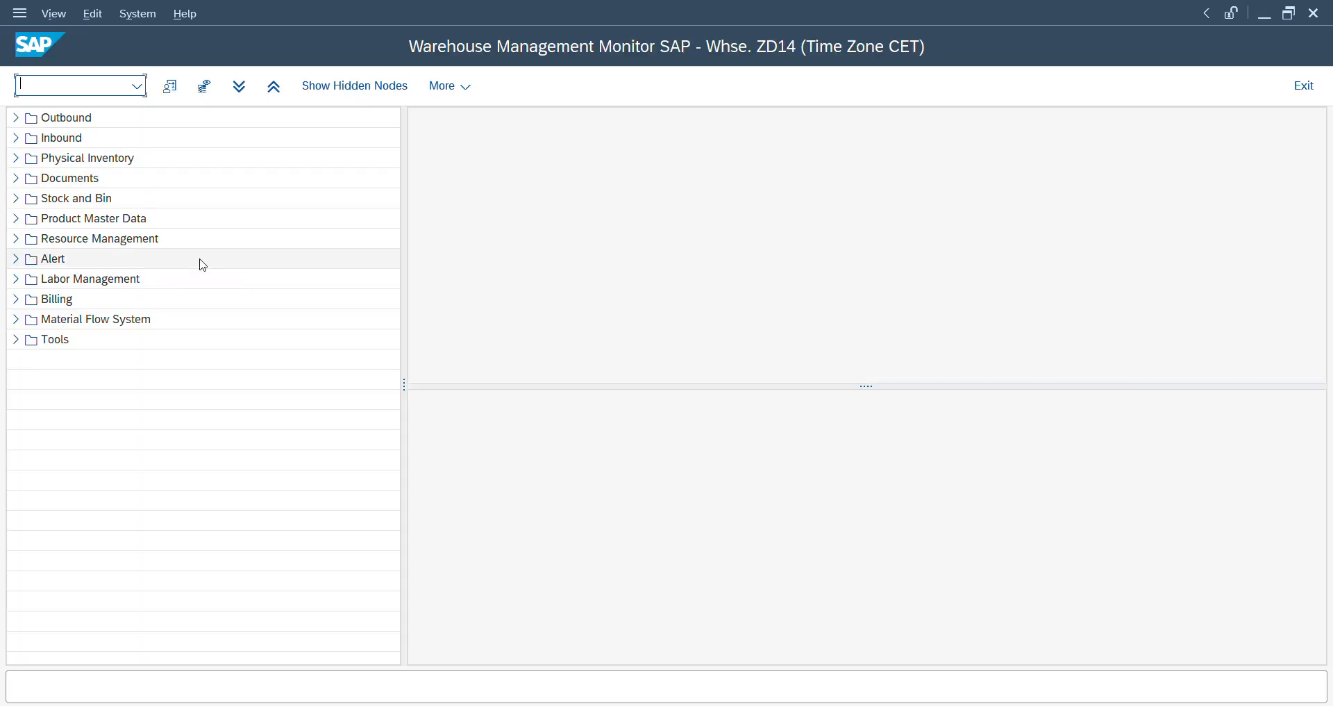
- Query the Inbound Delivery node under the inbound documents for the newly created delivery's number
{"action": "left_click", "coordinate": [12, 141]}
{"action": "left_click", "coordinate": [28, 159]}
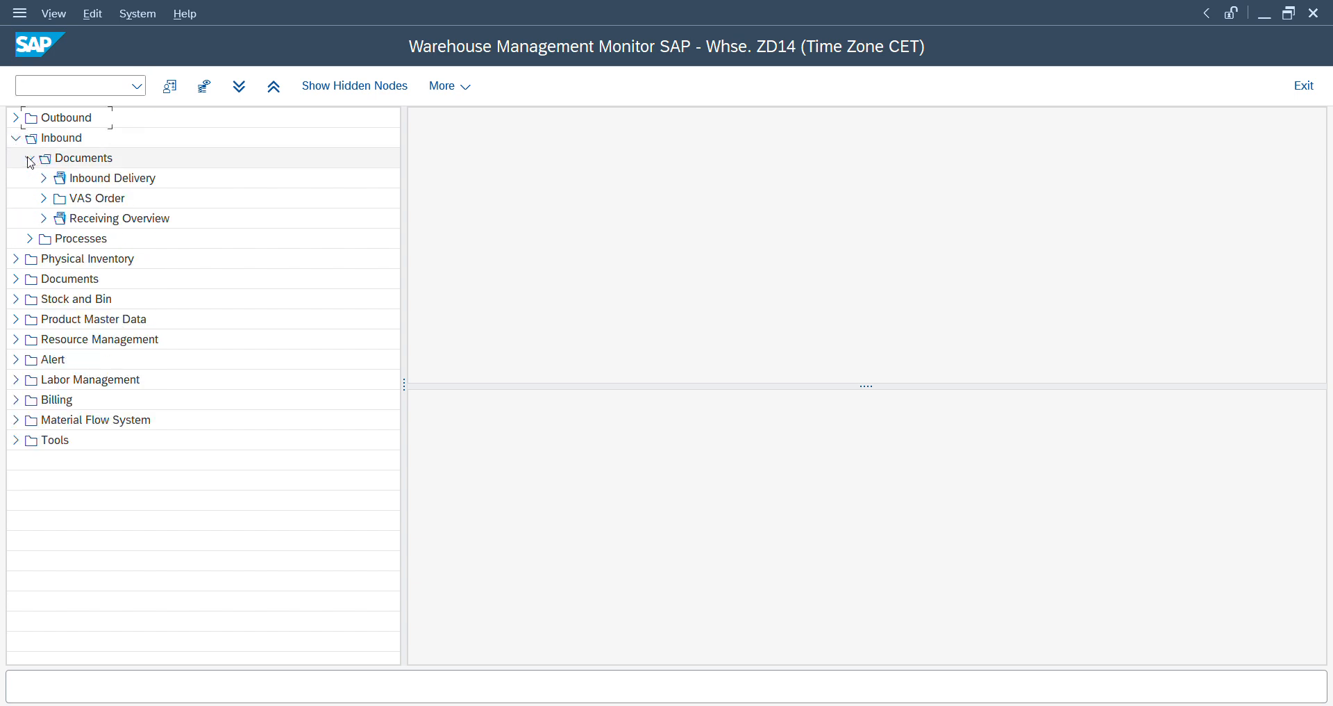
{"action": "left_click", "coordinate": [63, 178]}
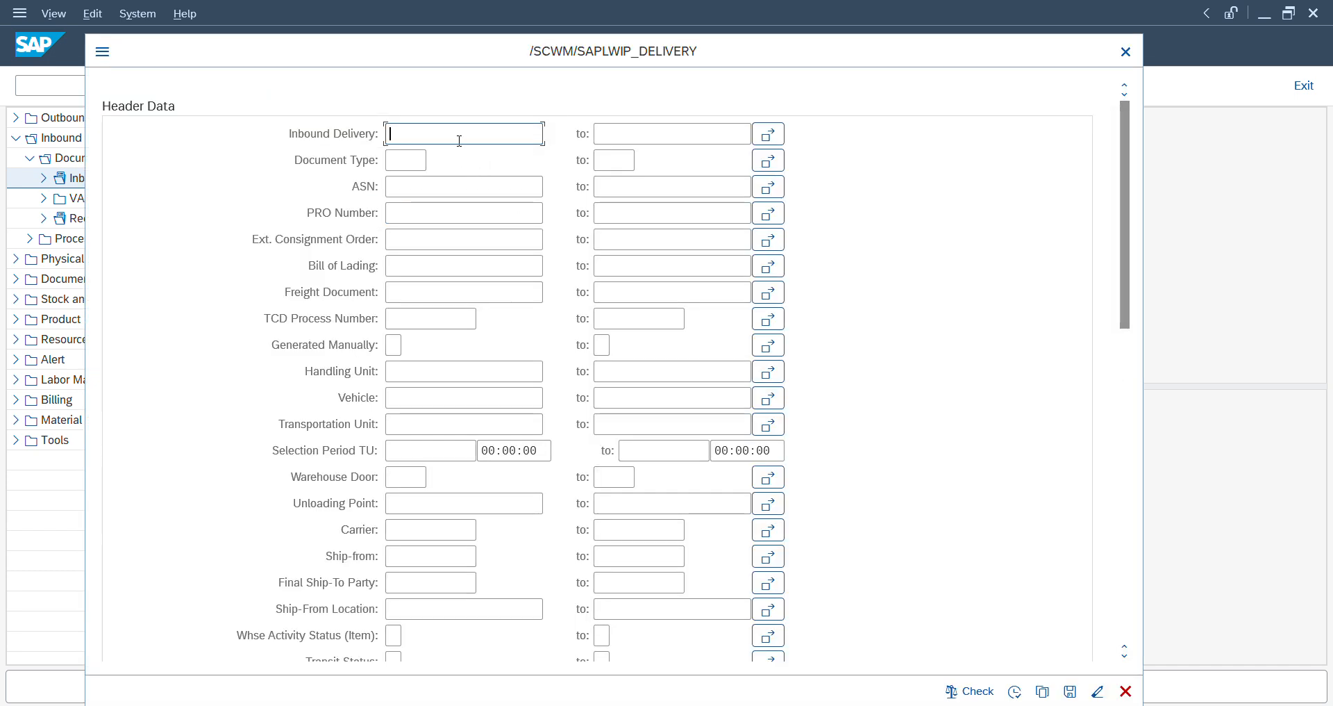
{"action": "left_click", "coordinate": [459, 141]}
{"action": "key", "text": "Down"}
{"action": "key", "text": "Return"}
{"action": "key", "text": "BackSpace"}
{"action": "type", "text": "7"}
{"action": "left_click", "coordinate": [1014, 692]}
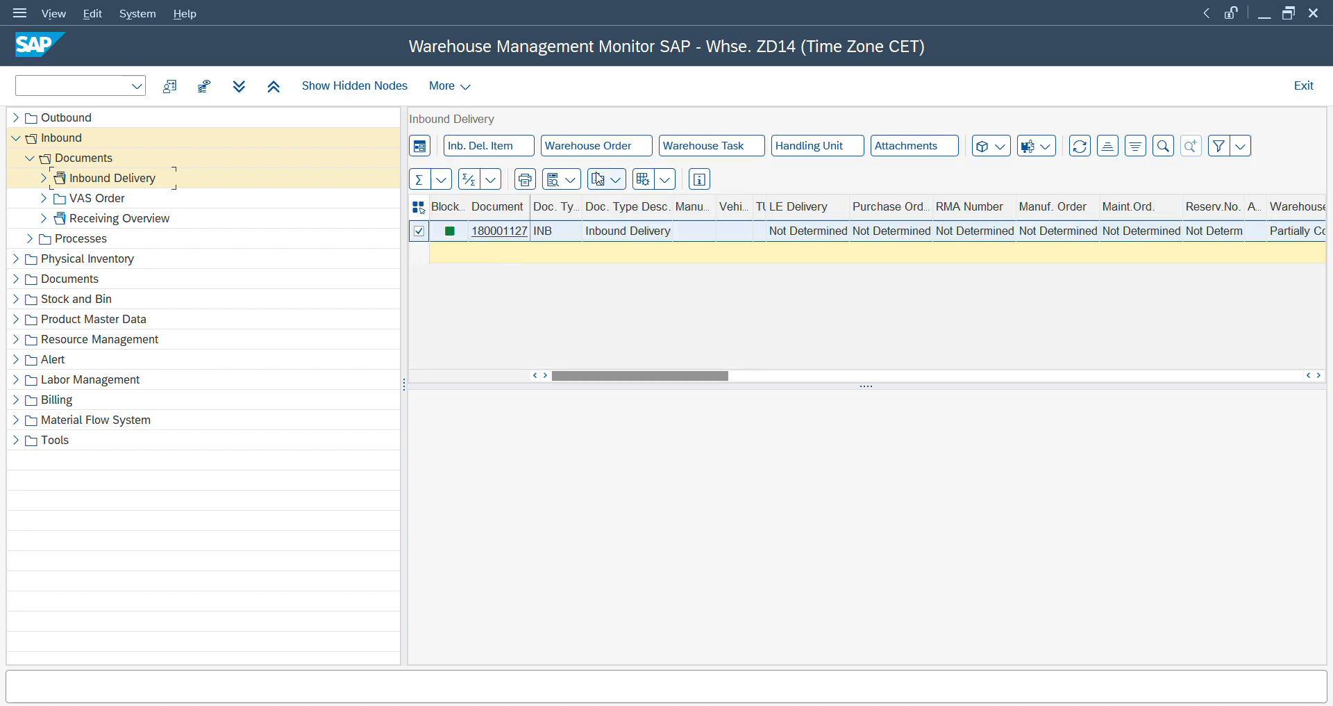
- Display the delivery's warehouse order and change its queue to INBOUND
{"action": "left_click", "coordinate": [597, 146]}
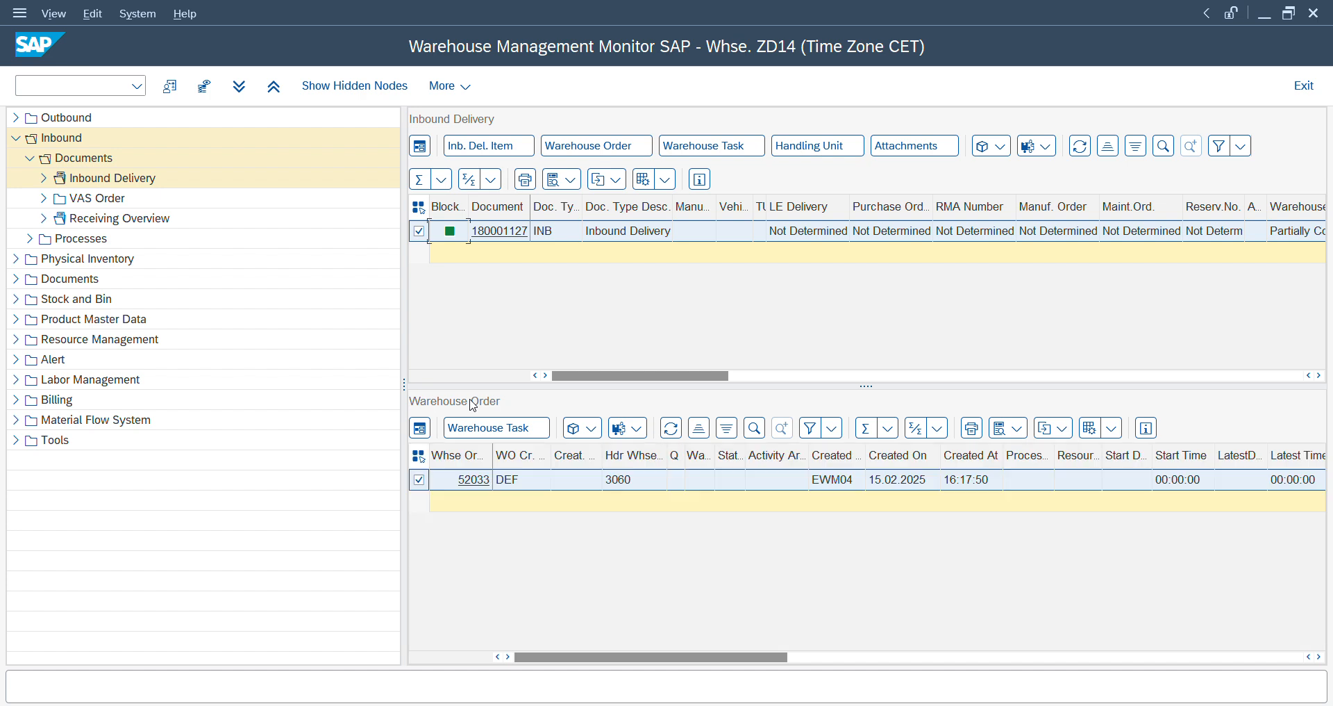
{"action": "left_click", "coordinate": [591, 428]}
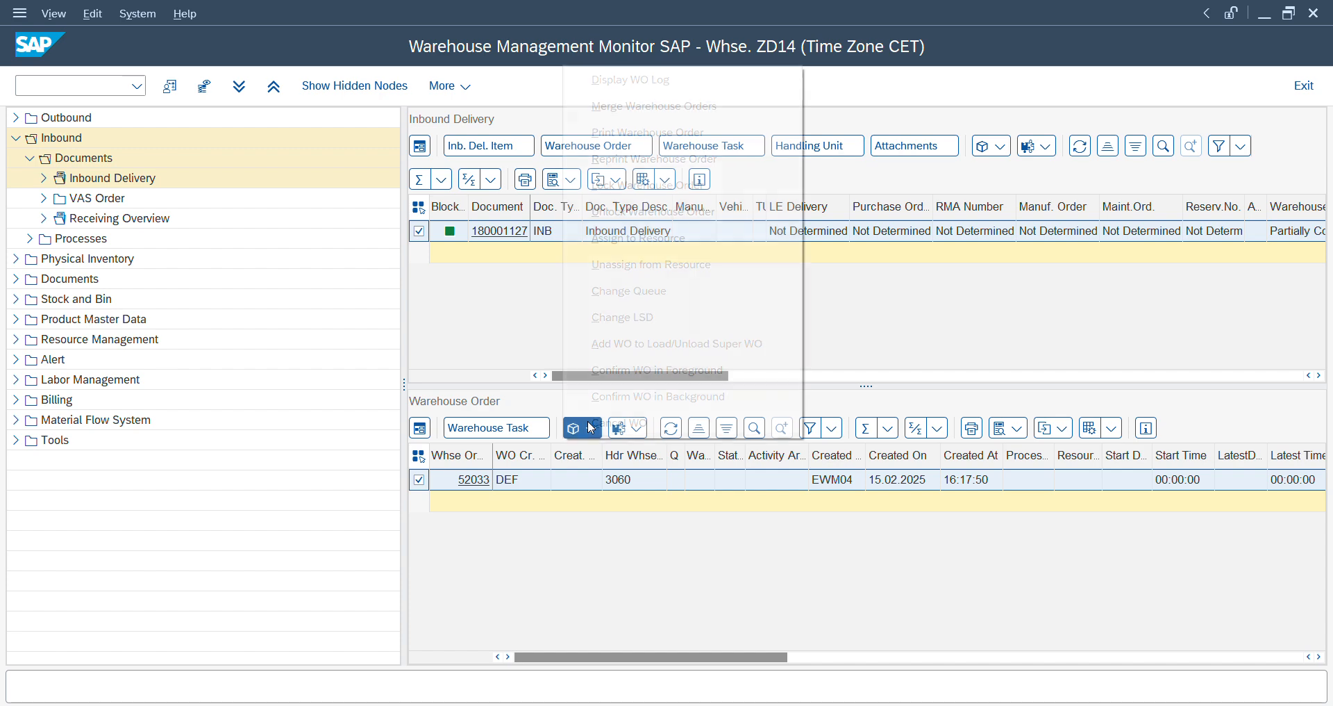
{"action": "left_click", "coordinate": [601, 292]}
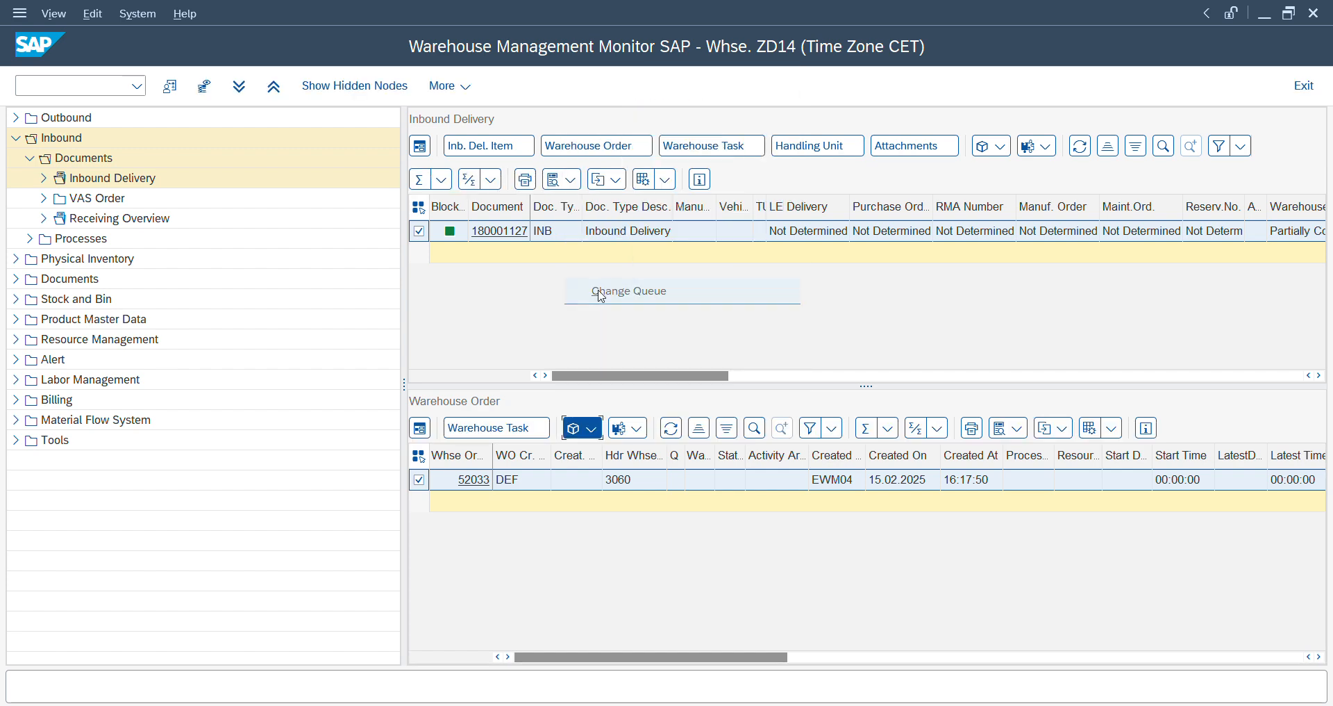
{"action": "type", "text": "INBOUND"}
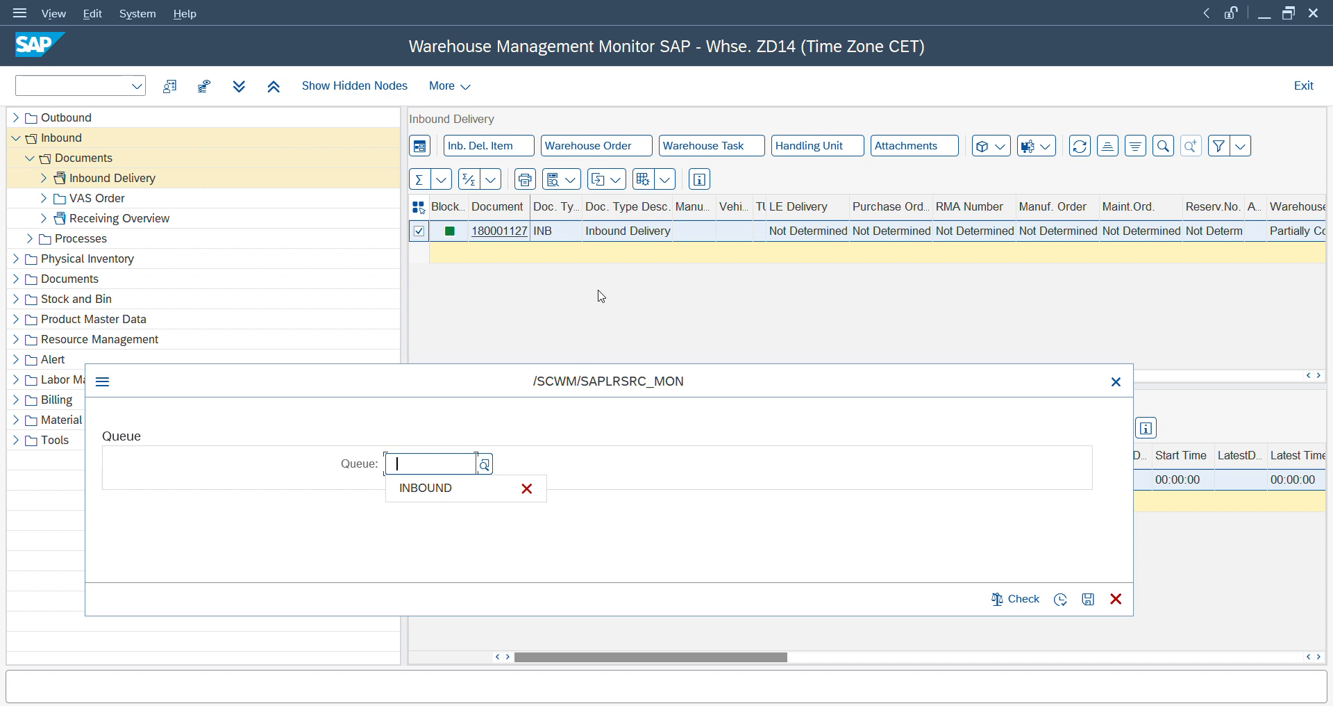
{"action": "left_click", "coordinate": [1060, 598]}
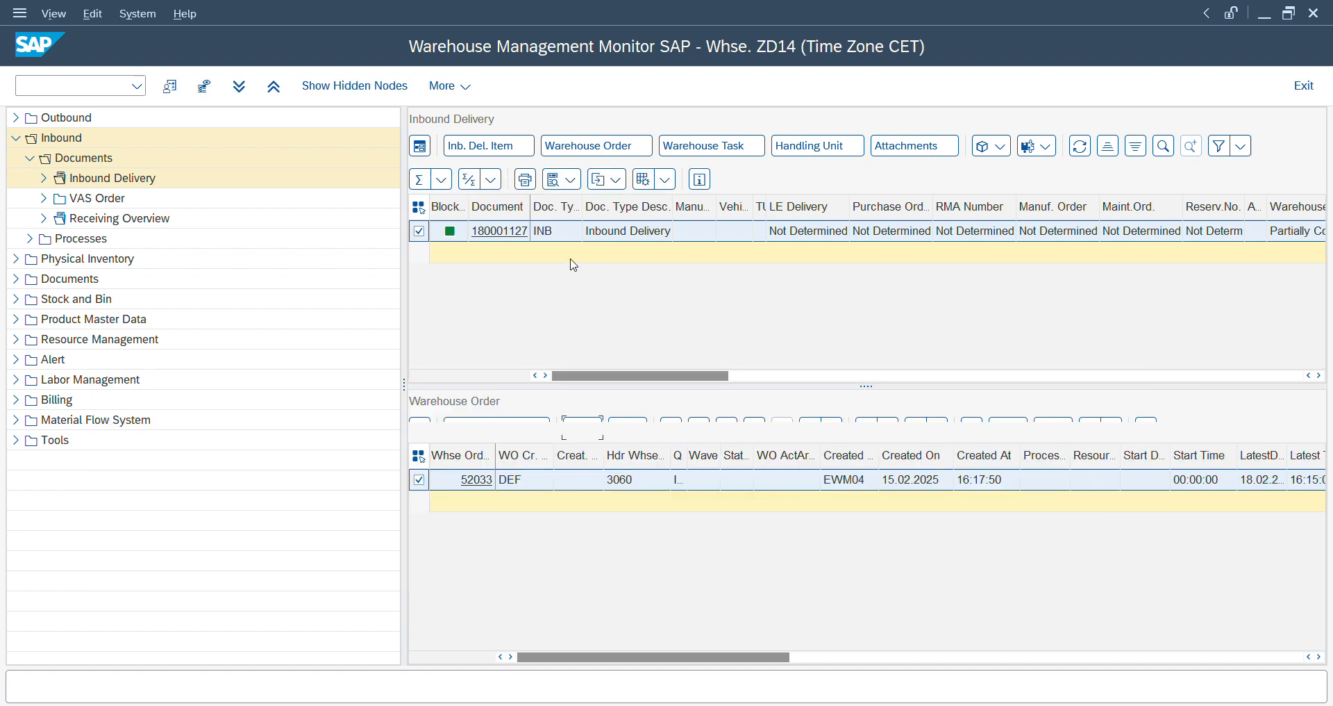
- Start the RF environment in a new session and log on to its main menu
{"action": "left_click", "coordinate": [48, 81]}
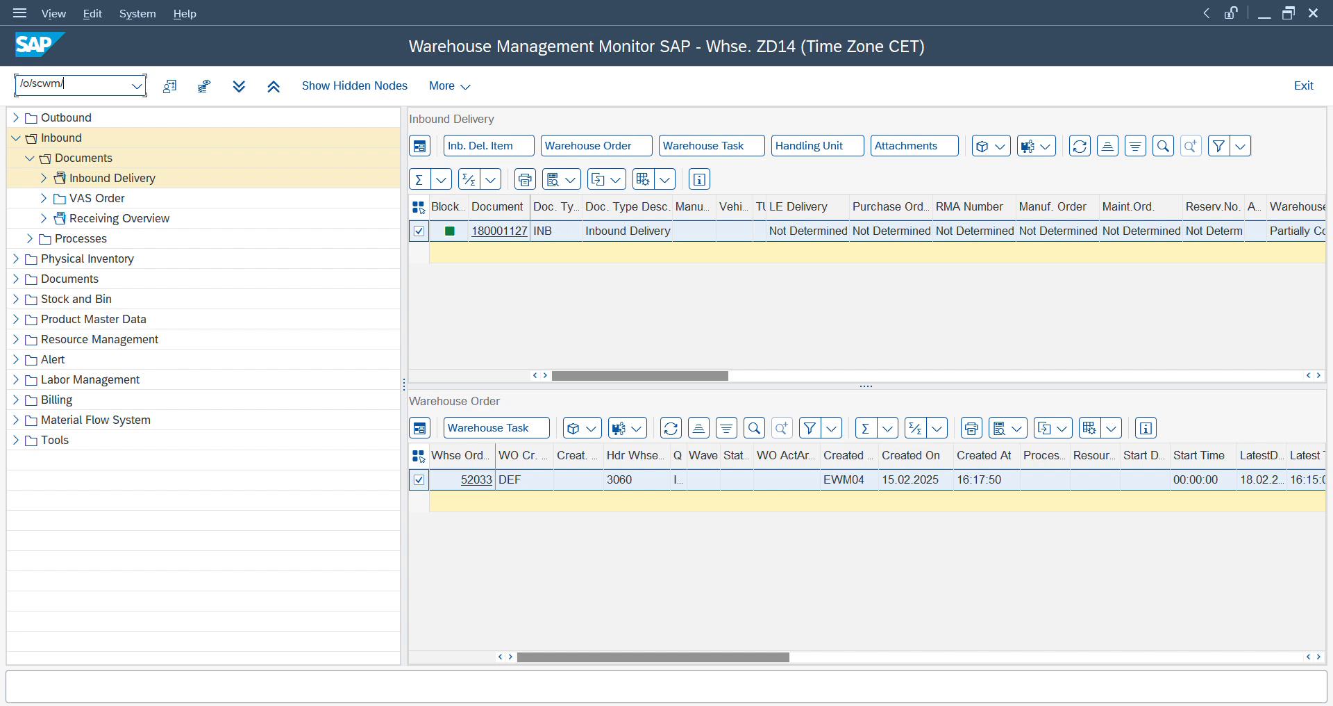
{"action": "key", "text": "Return"}
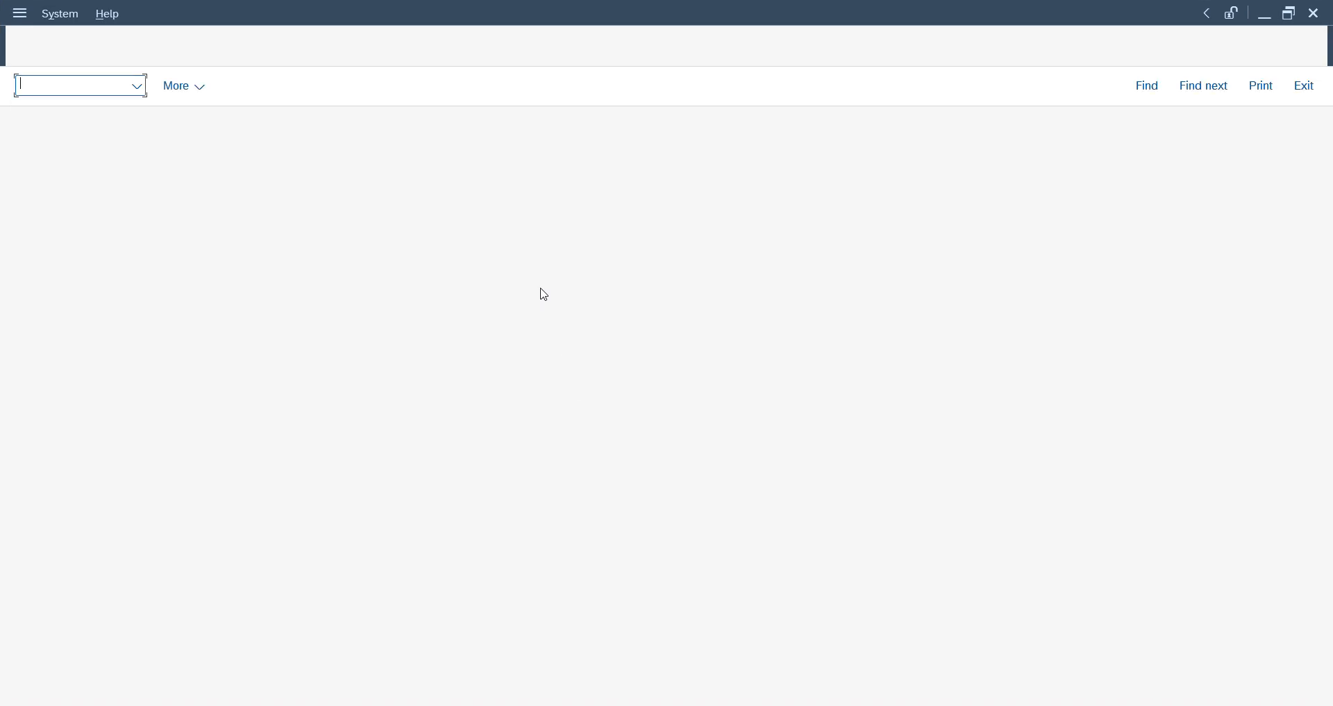
{"action": "key", "text": "Return"}
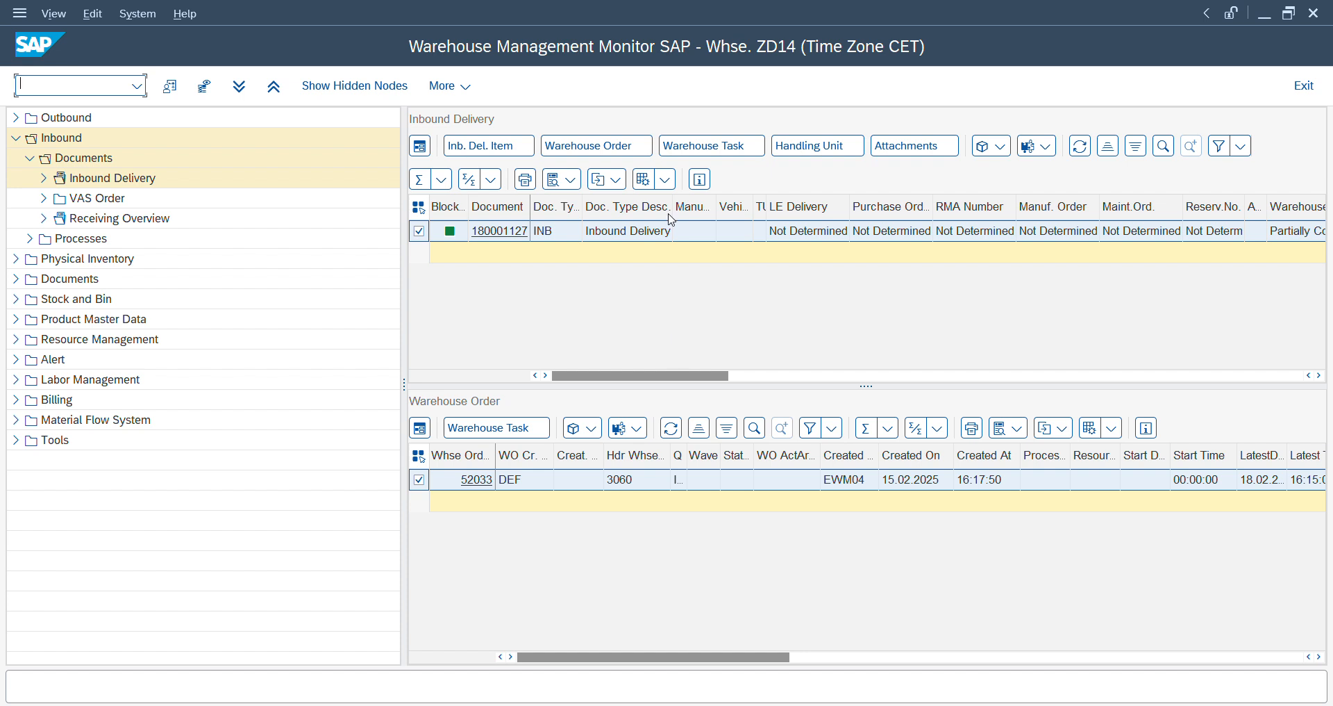
- Display the delivery's handling unit in the monitor, copy its HU number and return to the RF session
{"action": "left_click", "coordinate": [830, 153]}
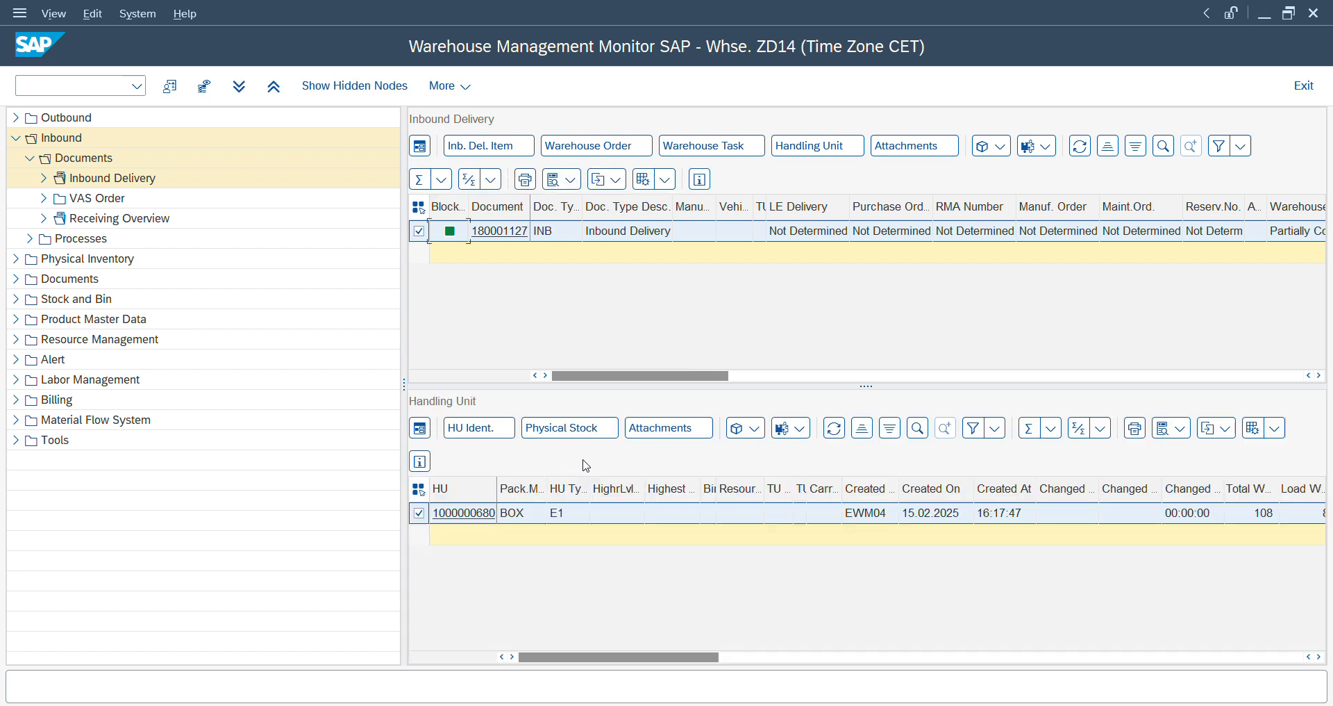
{"action": "left_click", "coordinate": [555, 515]}
{"action": "key", "text": "Left"}
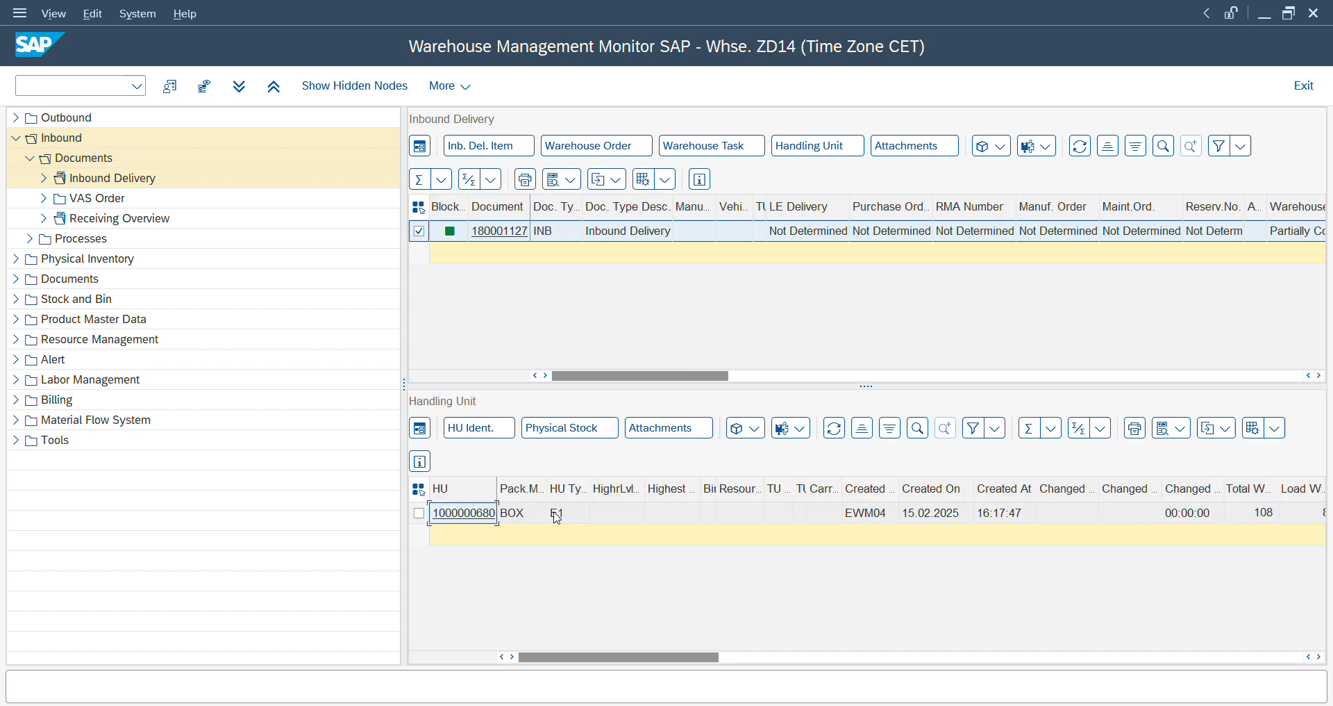
{"action": "key", "text": "ctrl+c"}
{"action": "key", "text": "alt+Tab"}
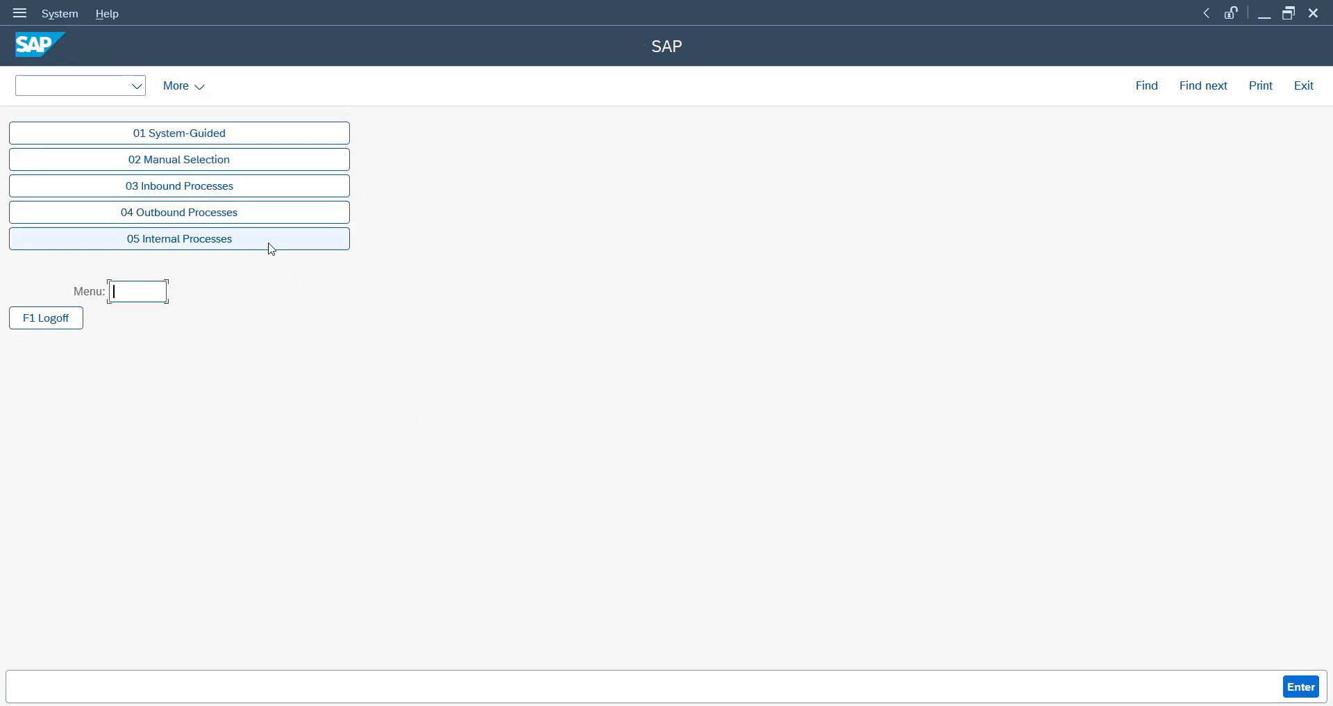
- Start inbound unloading by delivery in the RF session and enter the delivery number copied from the monitor
{"action": "left_click", "coordinate": [160, 189]}
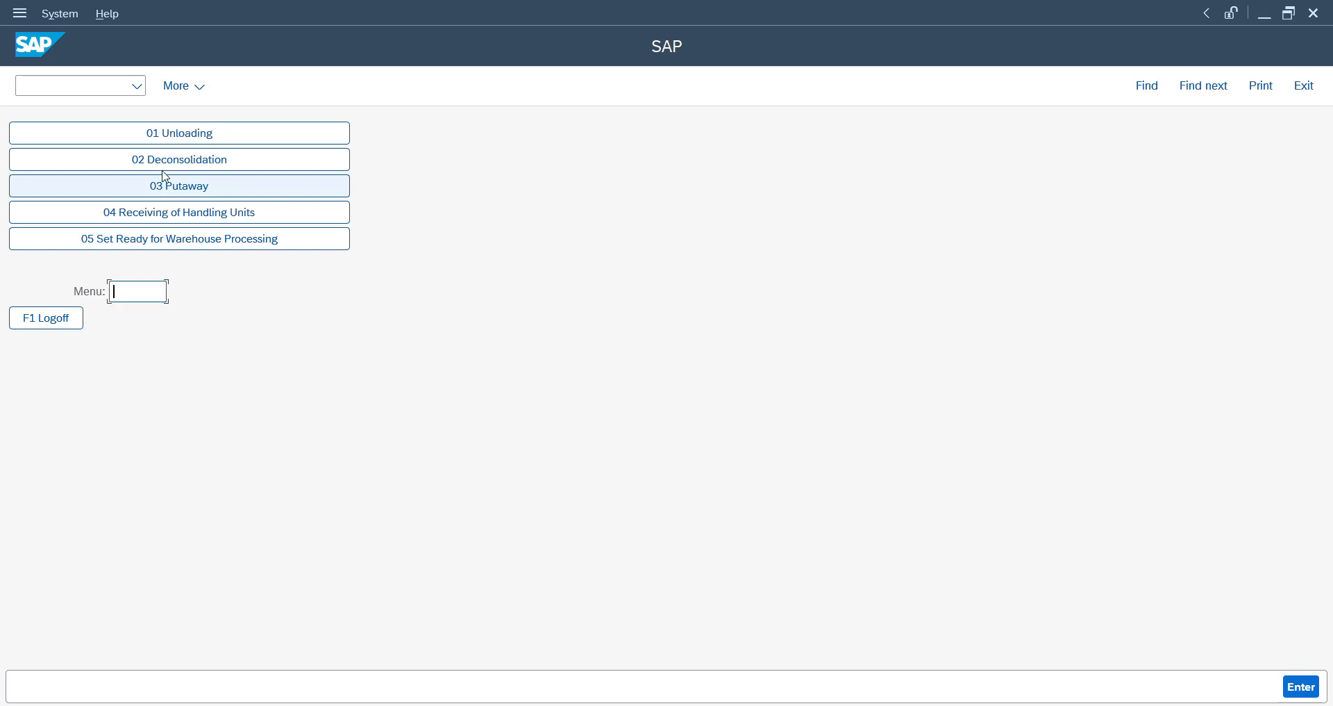
{"action": "left_click", "coordinate": [190, 137]}
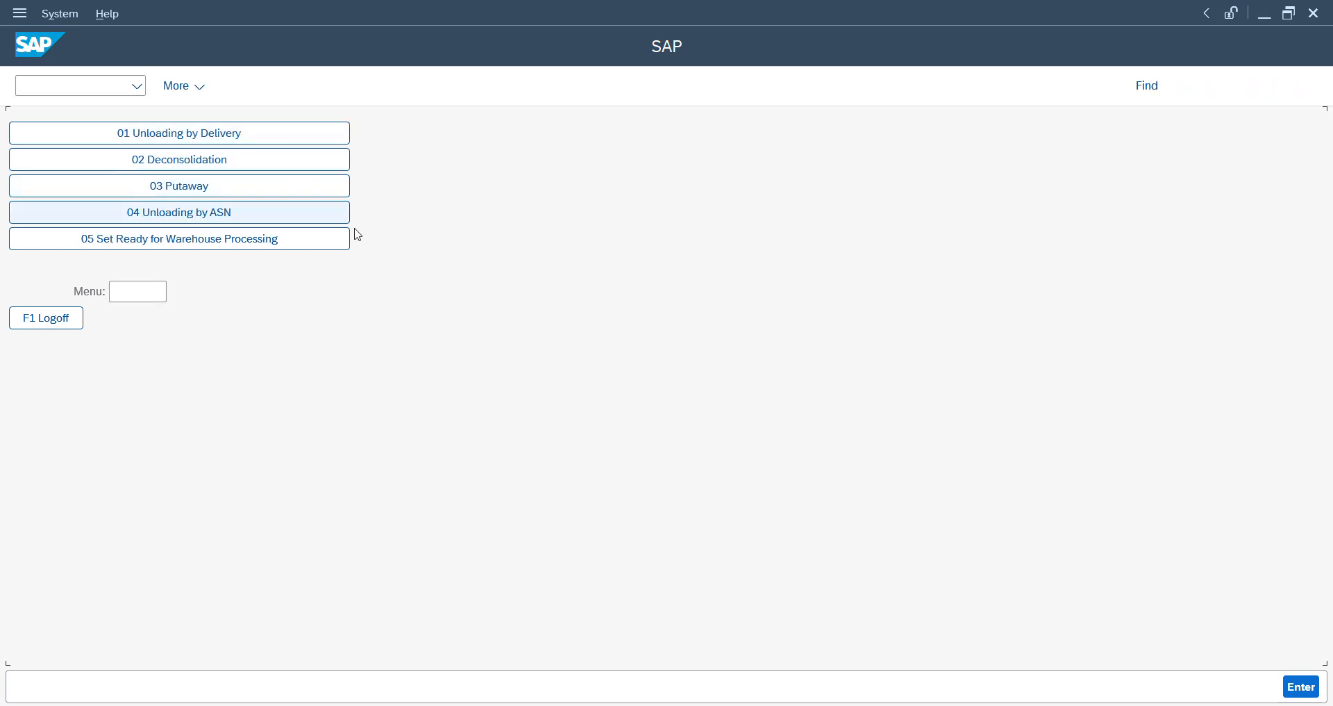
{"action": "left_click", "coordinate": [233, 131]}
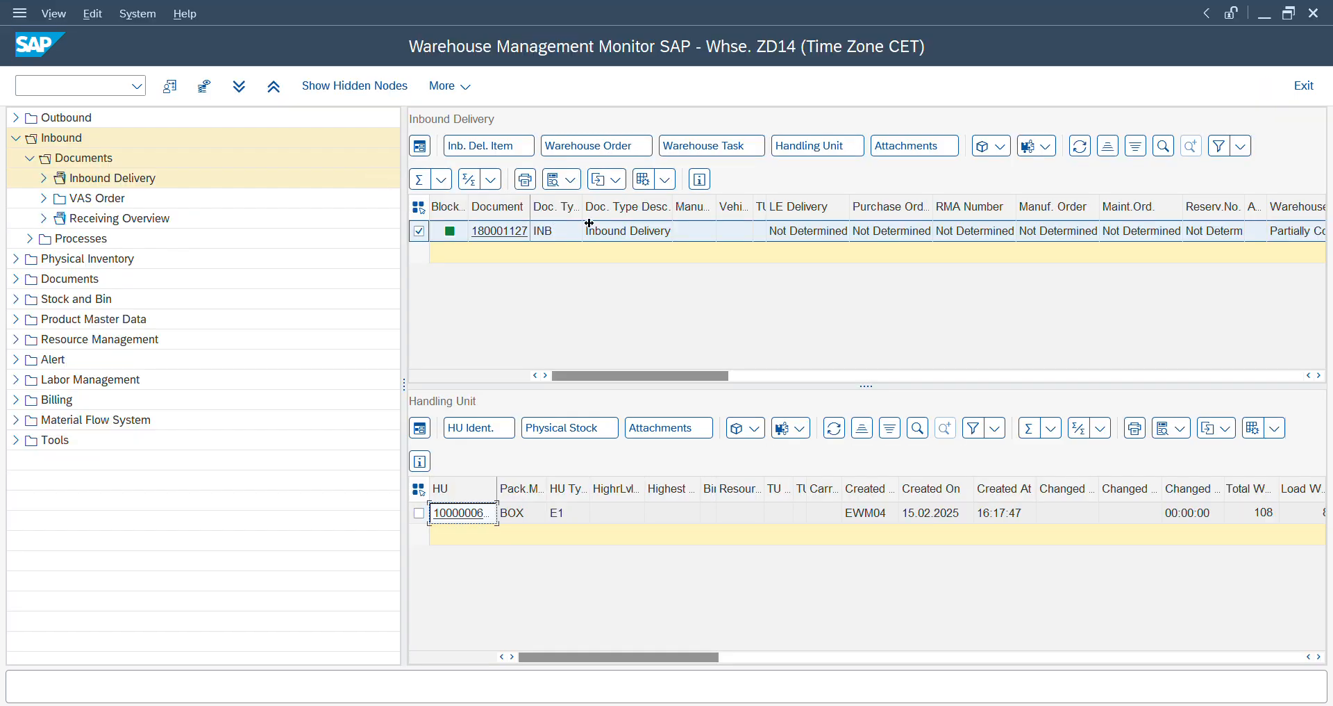
{"action": "left_click", "coordinate": [586, 231]}
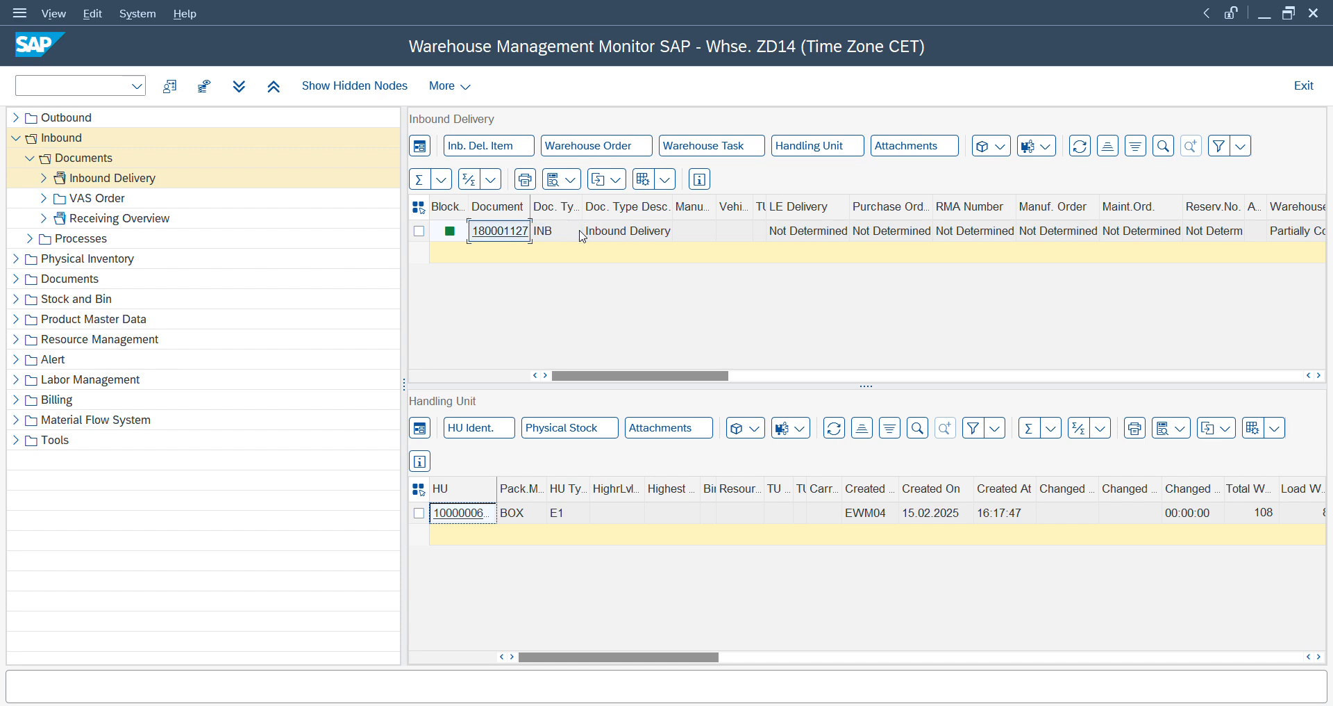
{"action": "key", "text": "alt+Tab"}
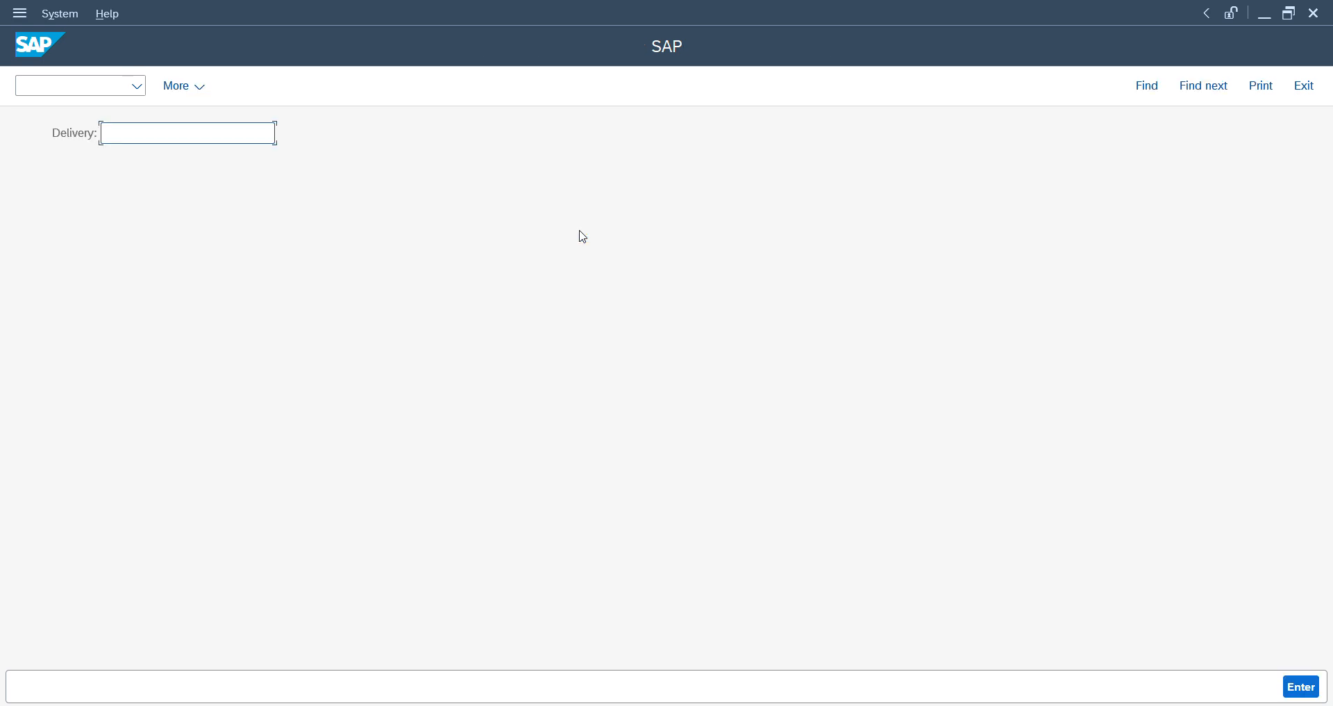
{"action": "key", "text": "ctrl+v"}
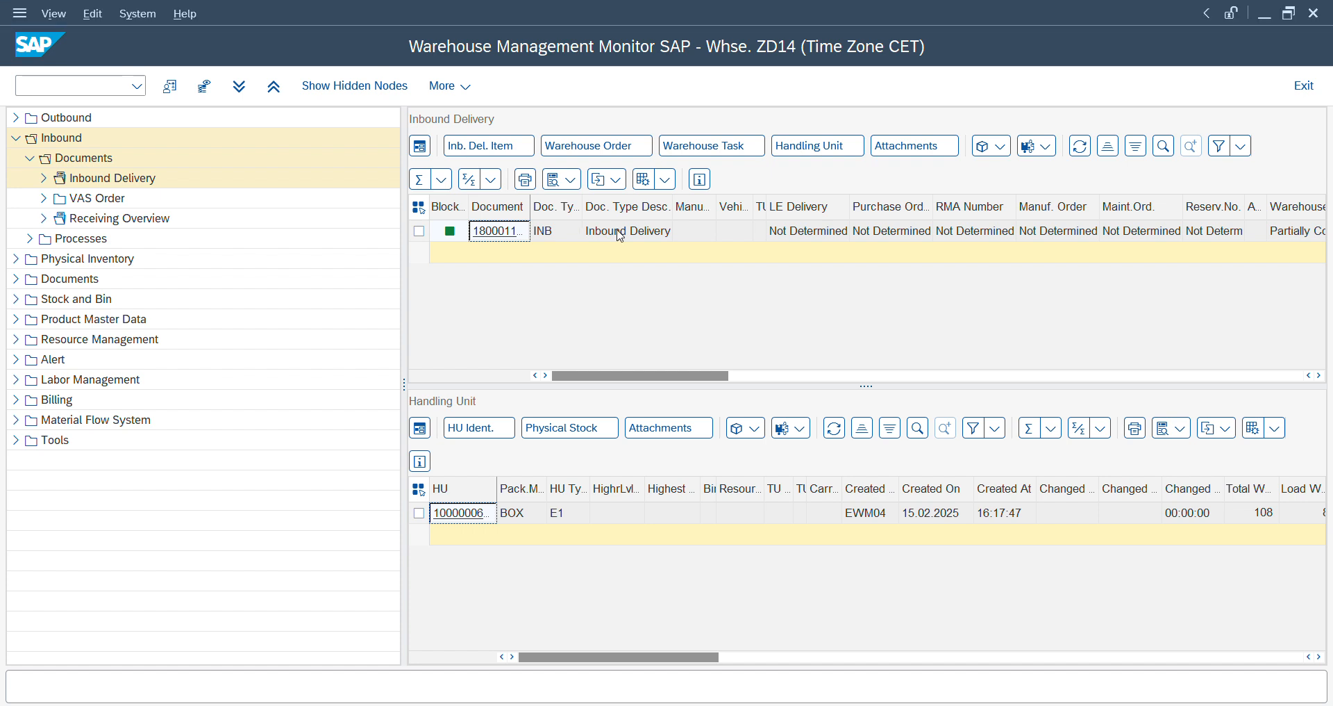
- Display the inbound delivery's warehouse task in the monitor, examine its activity and process step, and return to the RF session
{"action": "left_click", "coordinate": [419, 231]}
{"action": "left_click", "coordinate": [695, 149]}
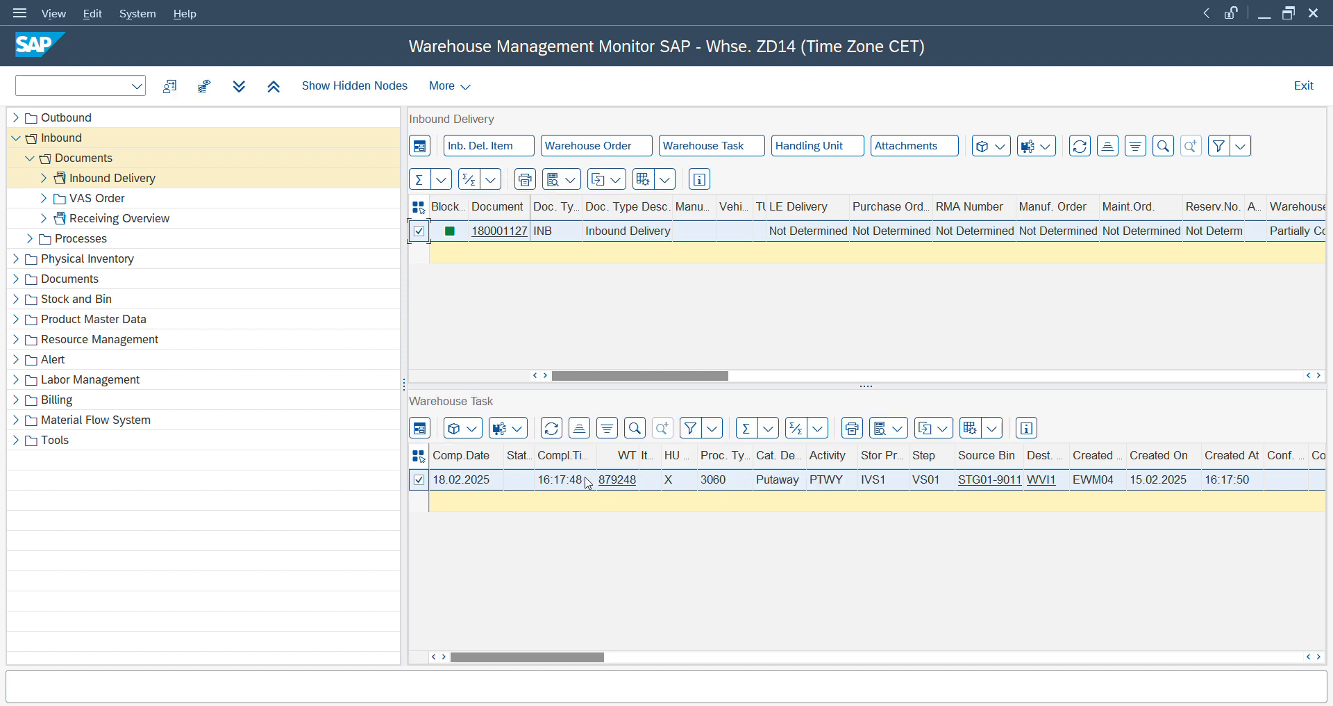
{"action": "left_click", "coordinate": [836, 484]}
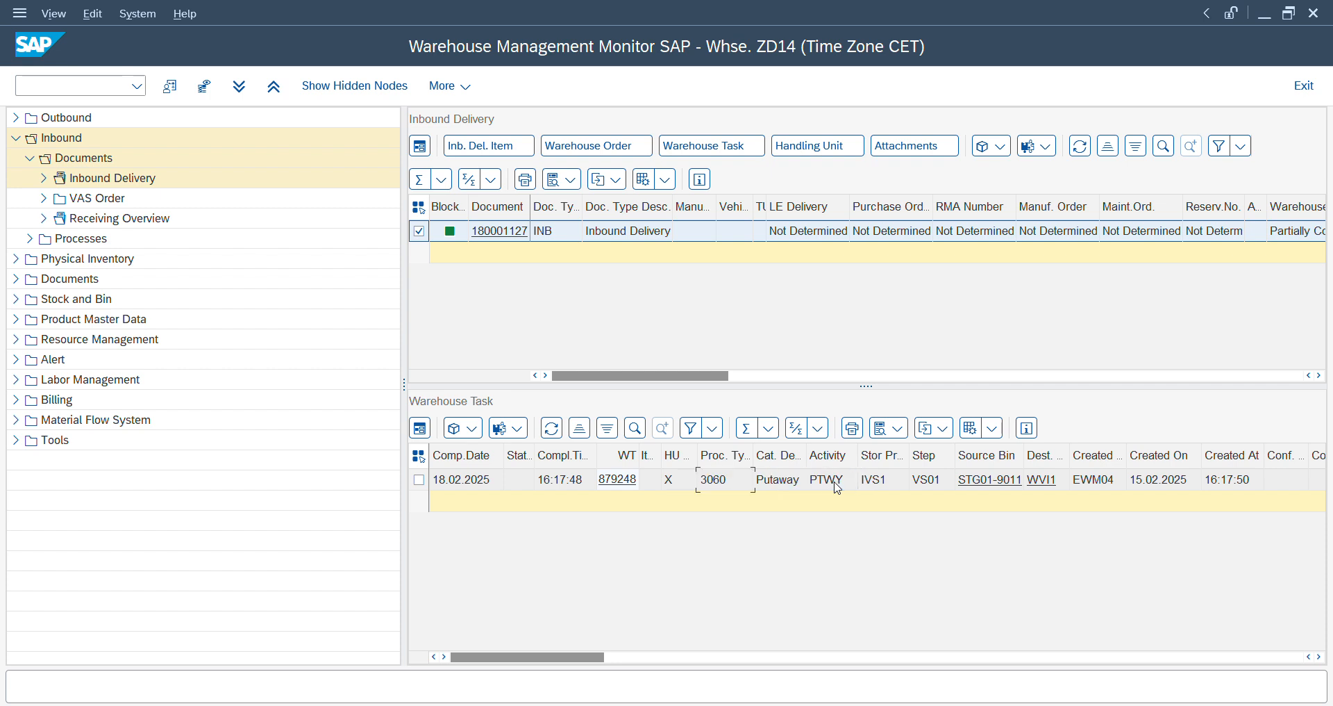
{"action": "key", "text": "Left"}
{"action": "key", "text": "Left"}
{"action": "key", "text": "Left"}
{"action": "key", "text": "Left"}
{"action": "key", "text": "Right"}
{"action": "key", "text": "Right"}
{"action": "key", "text": "alt+Tab"}
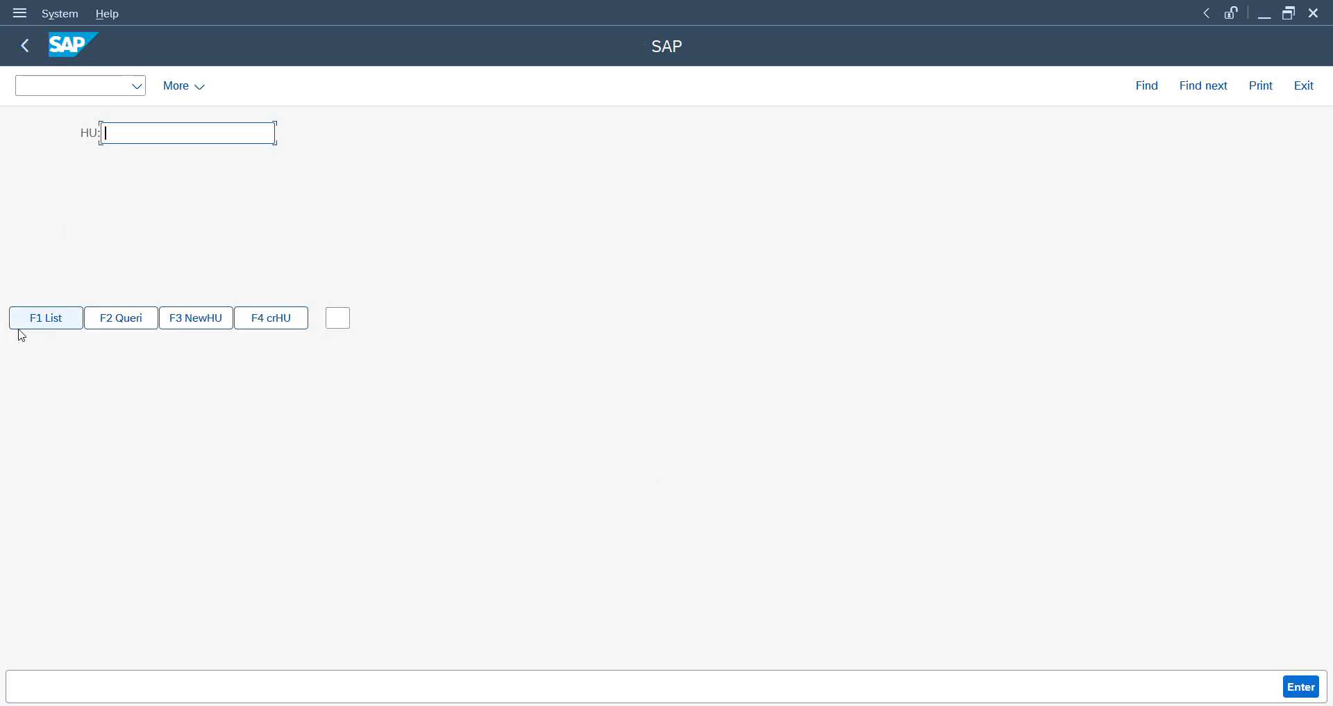
- Pick handling unit 1 from the RF list and confirm the delivery as completely unloaded
{"action": "left_click", "coordinate": [47, 322]}
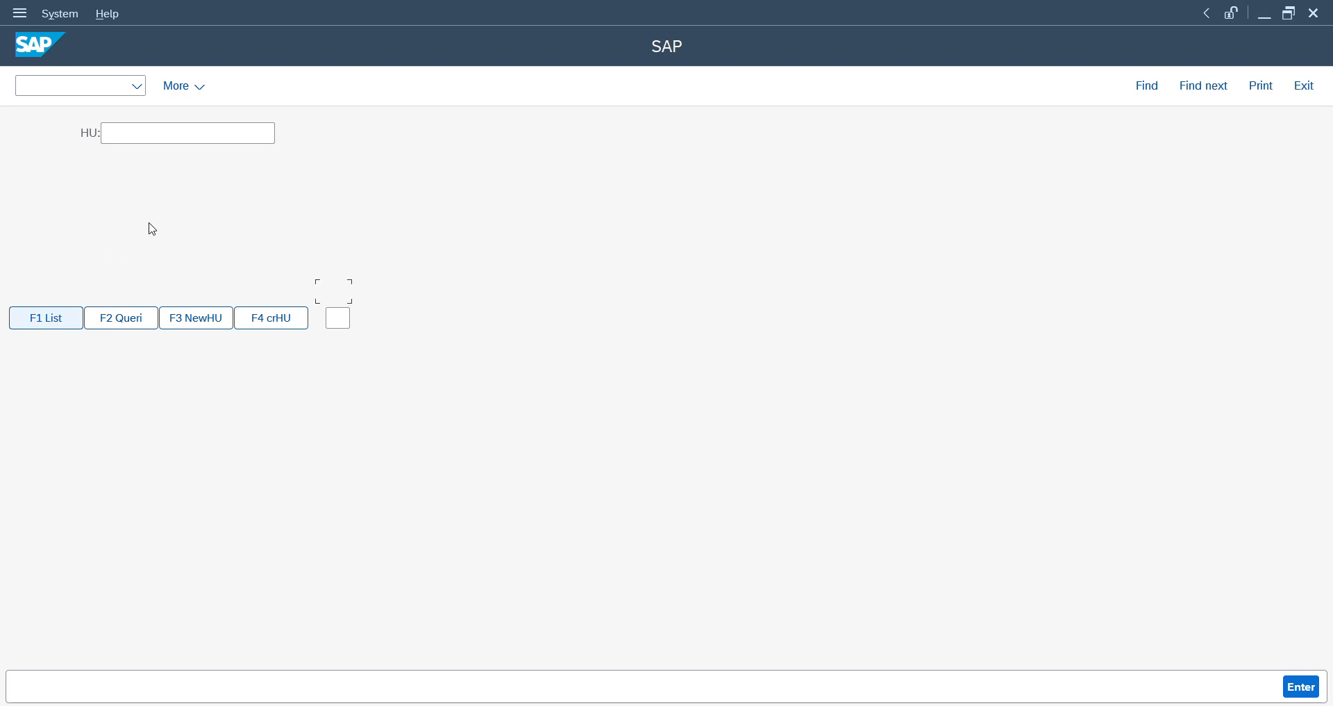
{"action": "type", "text": "1"}
{"action": "key", "text": "Return"}
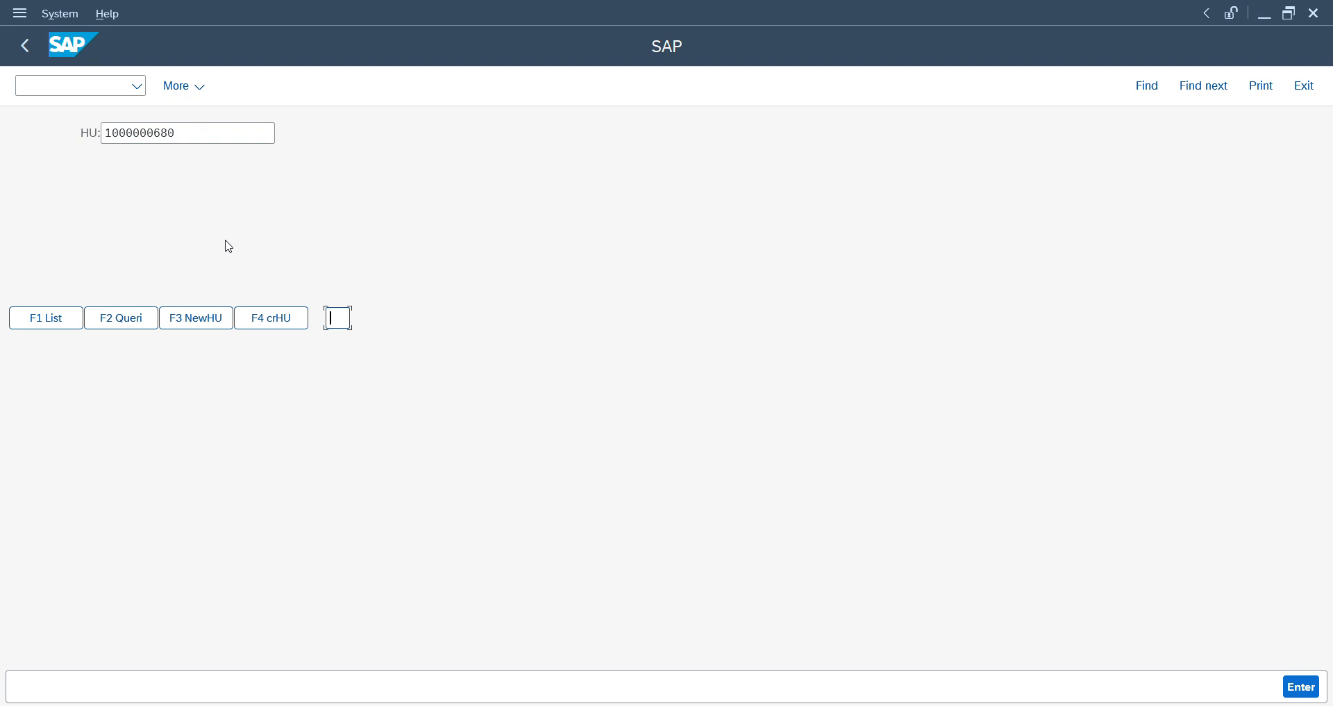
{"action": "key", "text": "F2"}
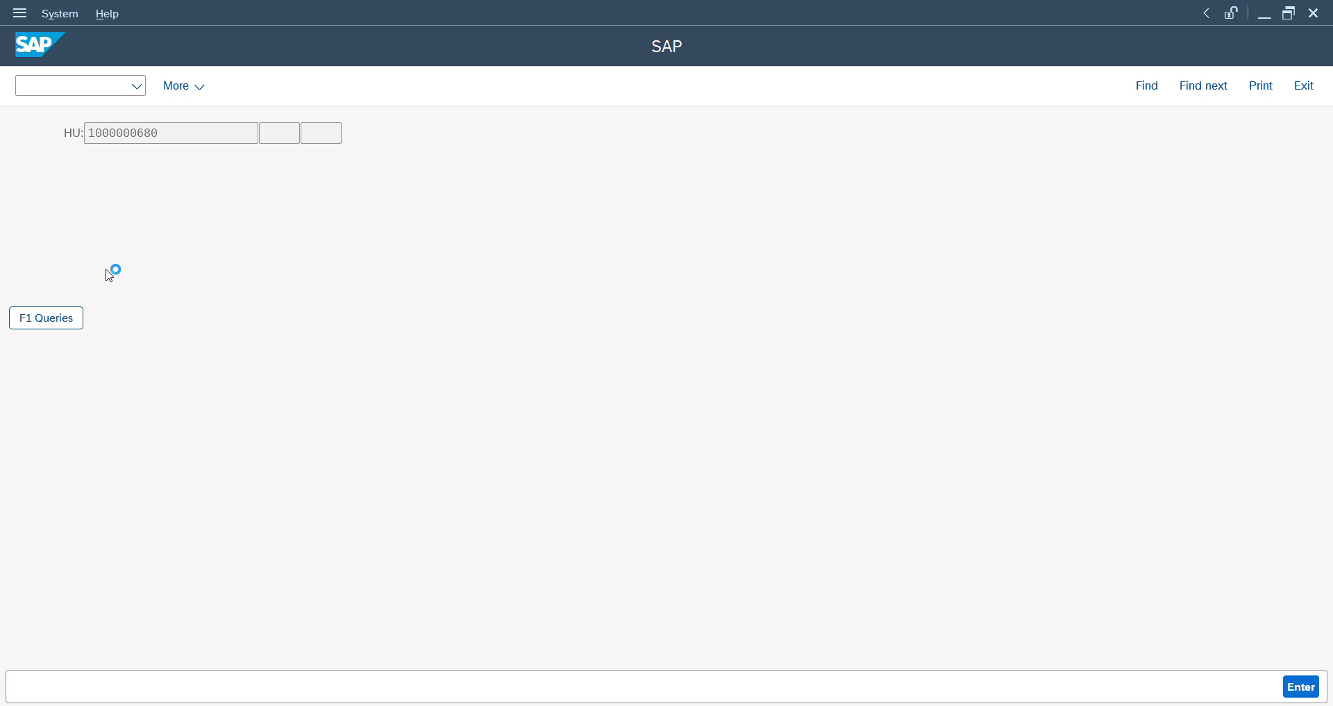
{"action": "left_click", "coordinate": [36, 324]}
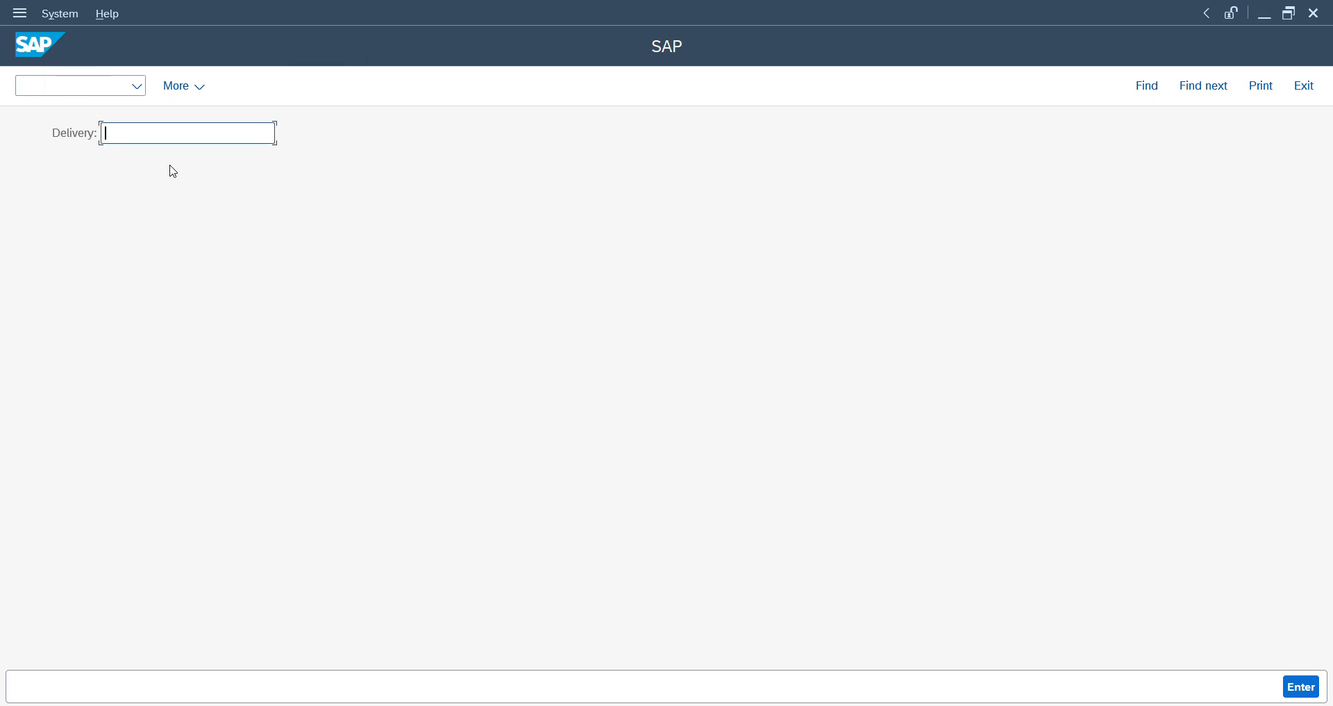
- Refresh the delivery's warehouse task list in the monitor to check the effect of unloading
{"action": "key", "text": "alt+Tab"}
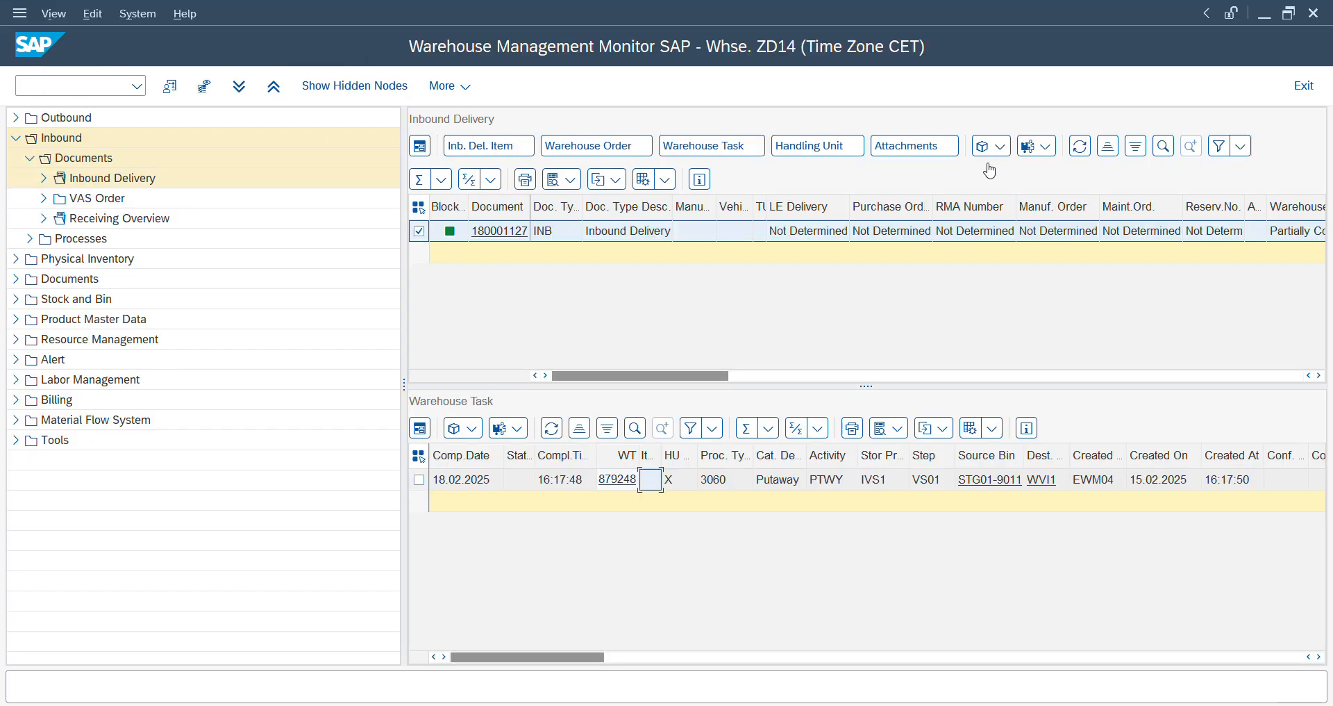
{"action": "left_click", "coordinate": [552, 428]}
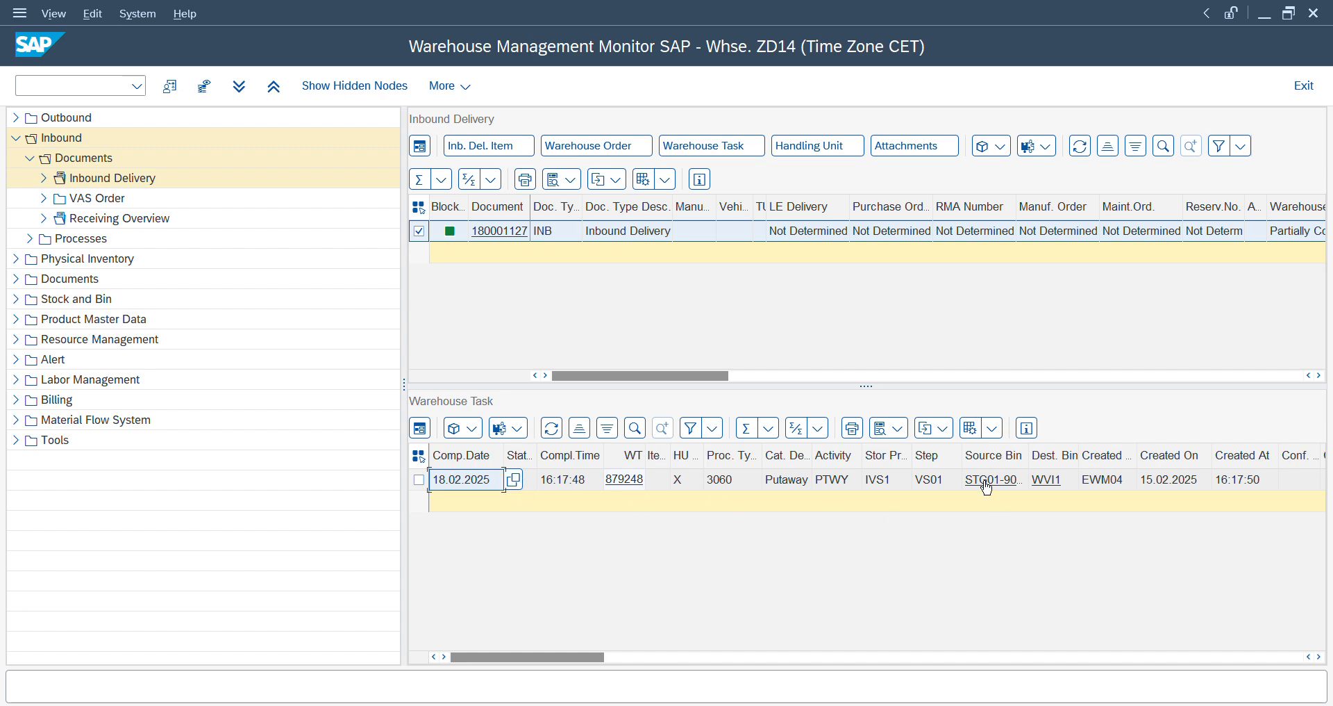
{"action": "key", "text": "alt+Tab"}
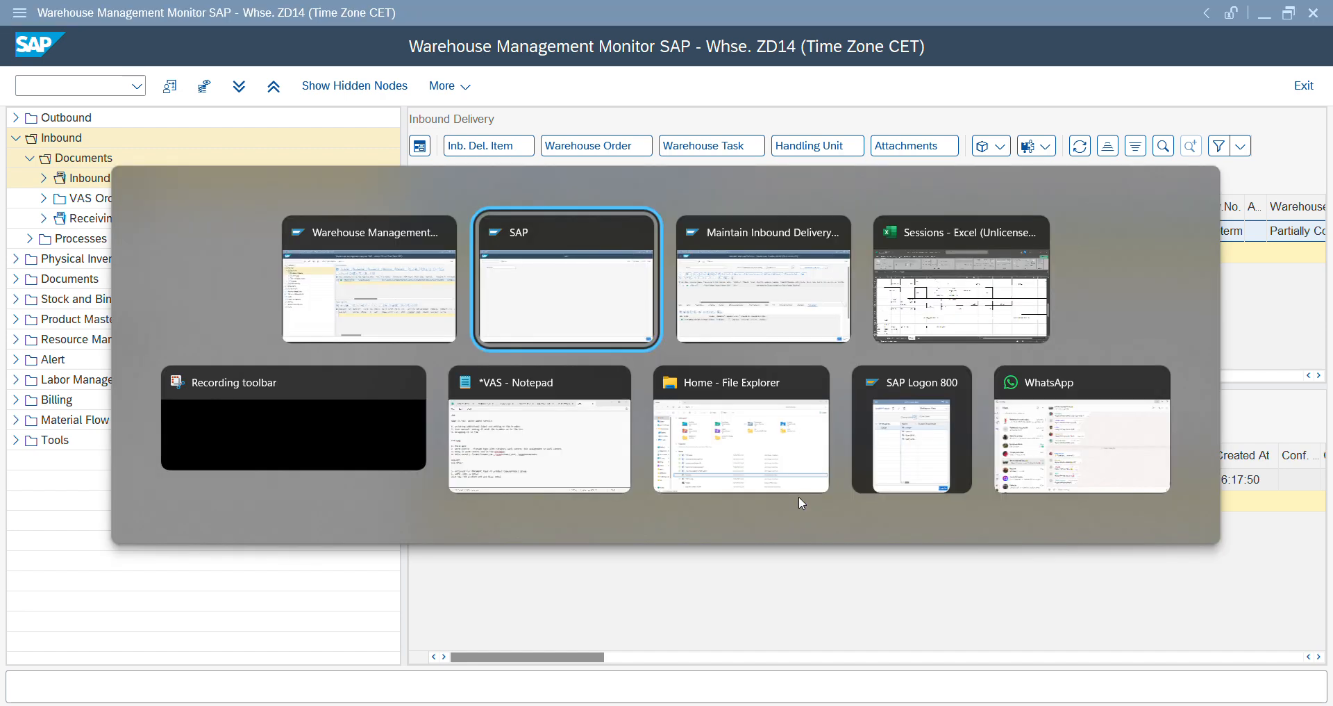
- Leave unloading in the RF session and open Rec. HU by Delivery for receiving handling units
{"action": "key", "text": "F7"}
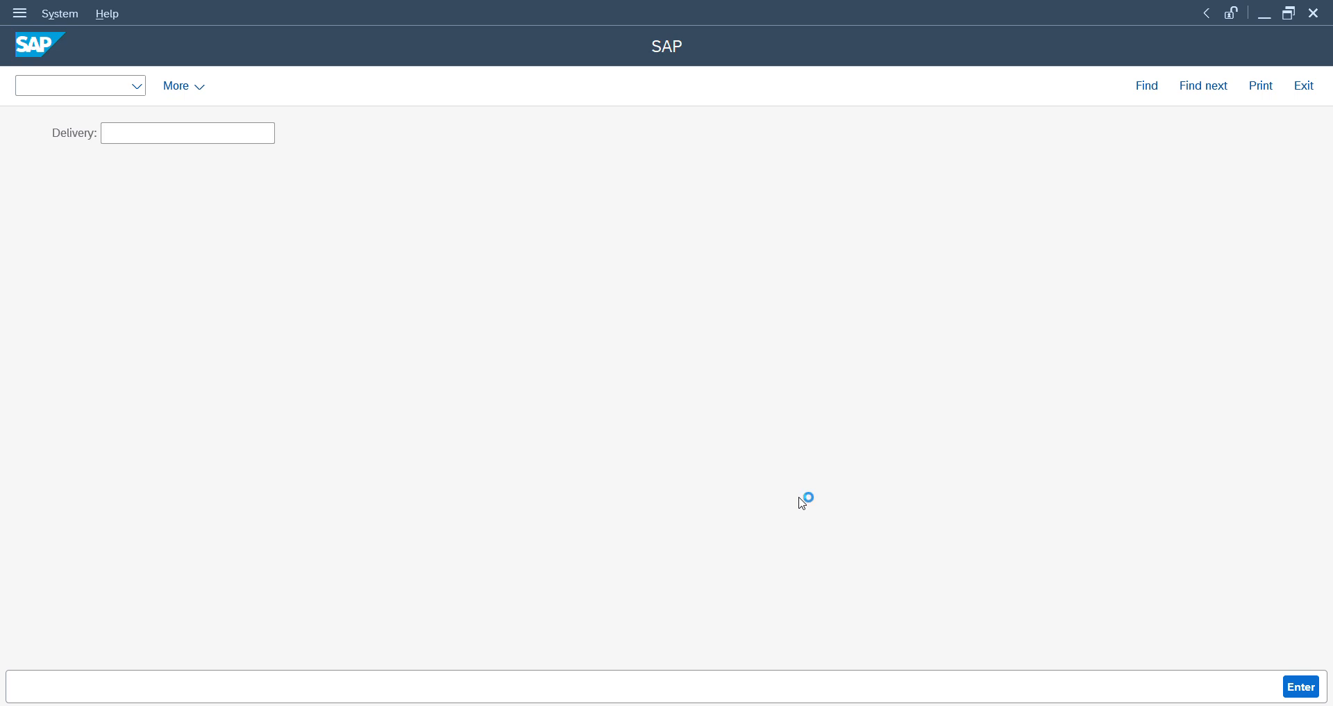
{"action": "key", "text": "F7"}
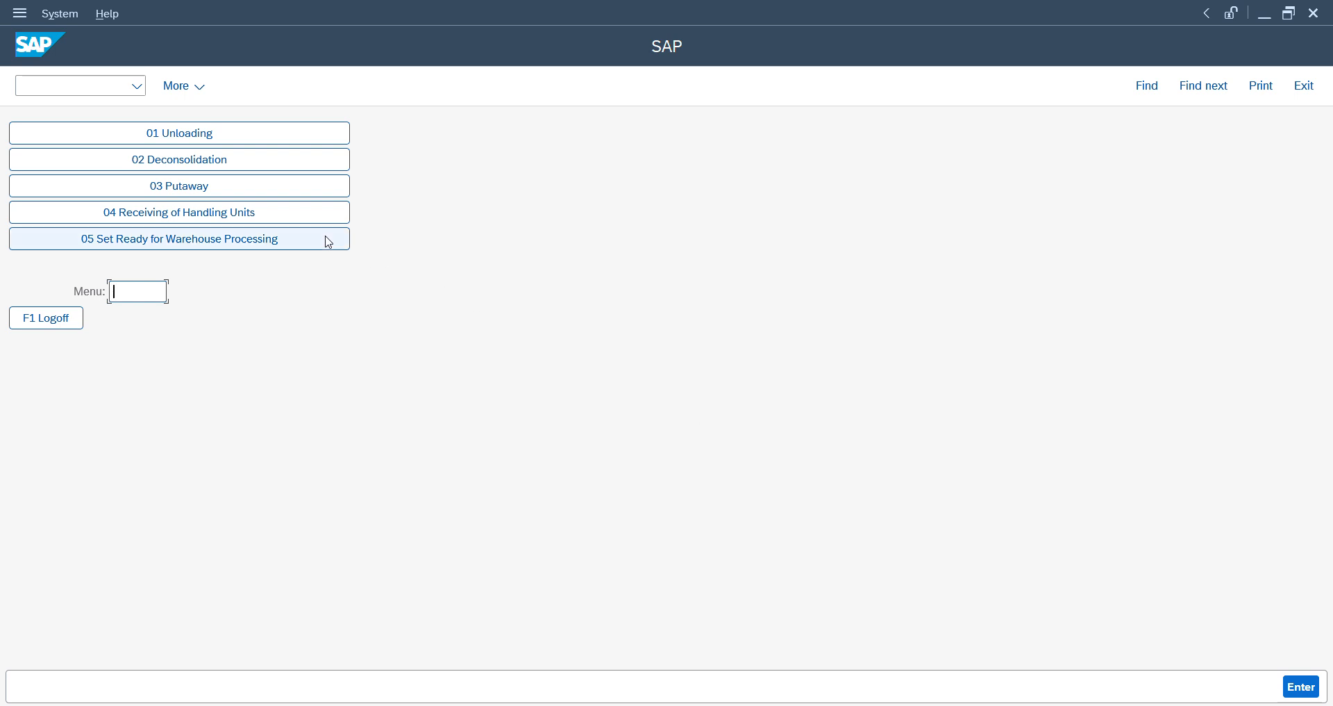
{"action": "left_click", "coordinate": [295, 215]}
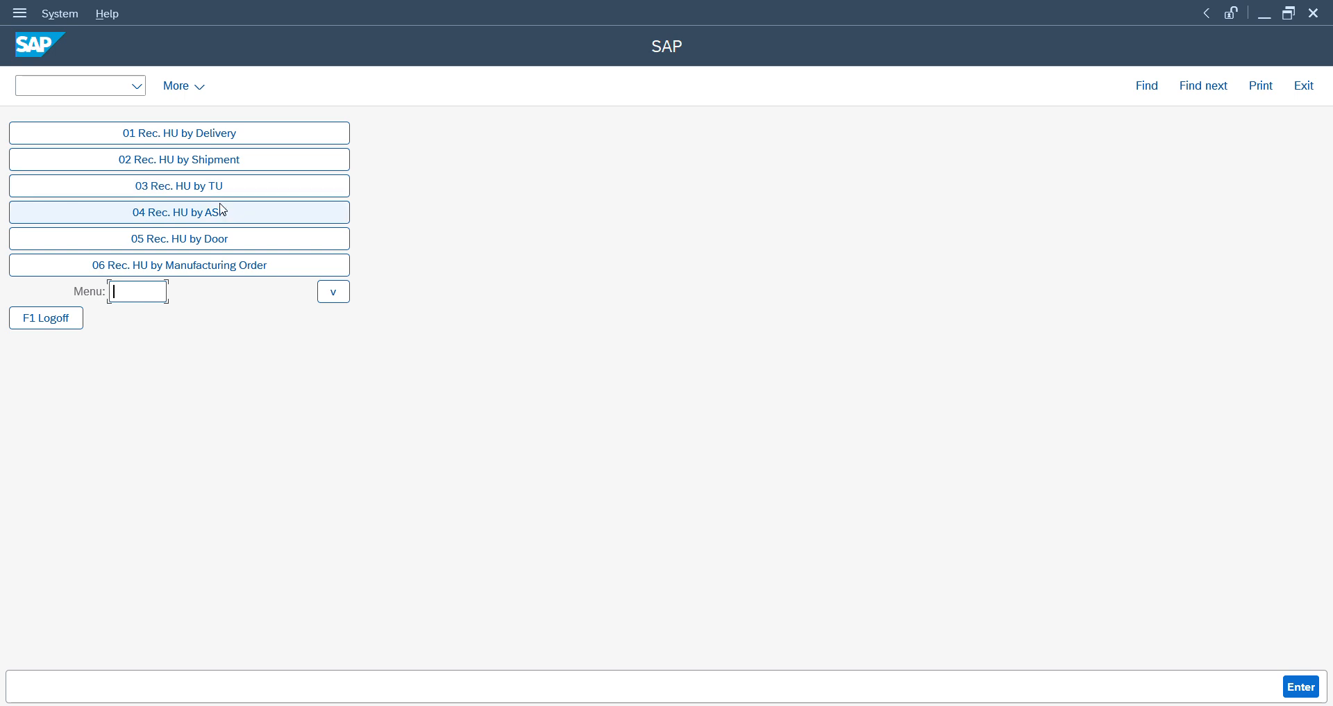
{"action": "left_click", "coordinate": [201, 133]}
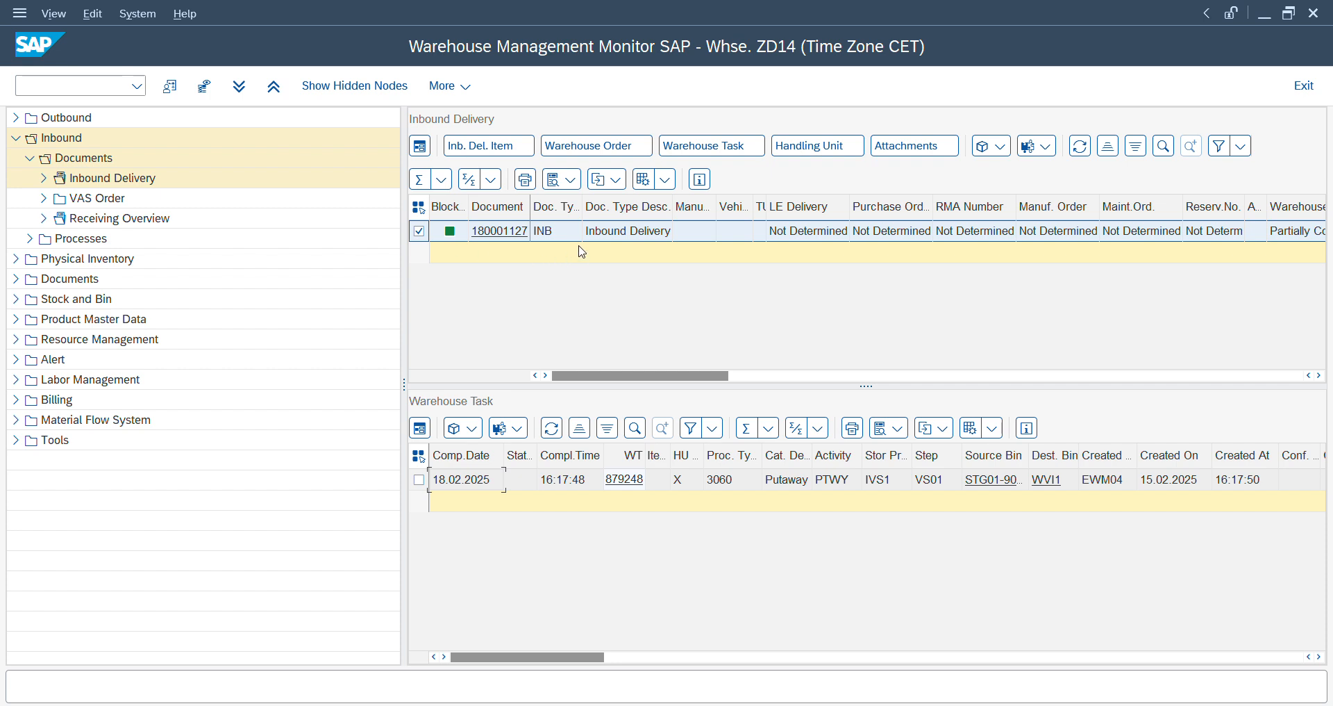
- Copy the inbound delivery's number from the monitor and open that delivery in the RF receiving transaction
{"action": "left_click", "coordinate": [589, 236]}
{"action": "key", "text": "Left"}
{"action": "key", "text": "Left"}
{"action": "key", "text": "ctrl+c"}
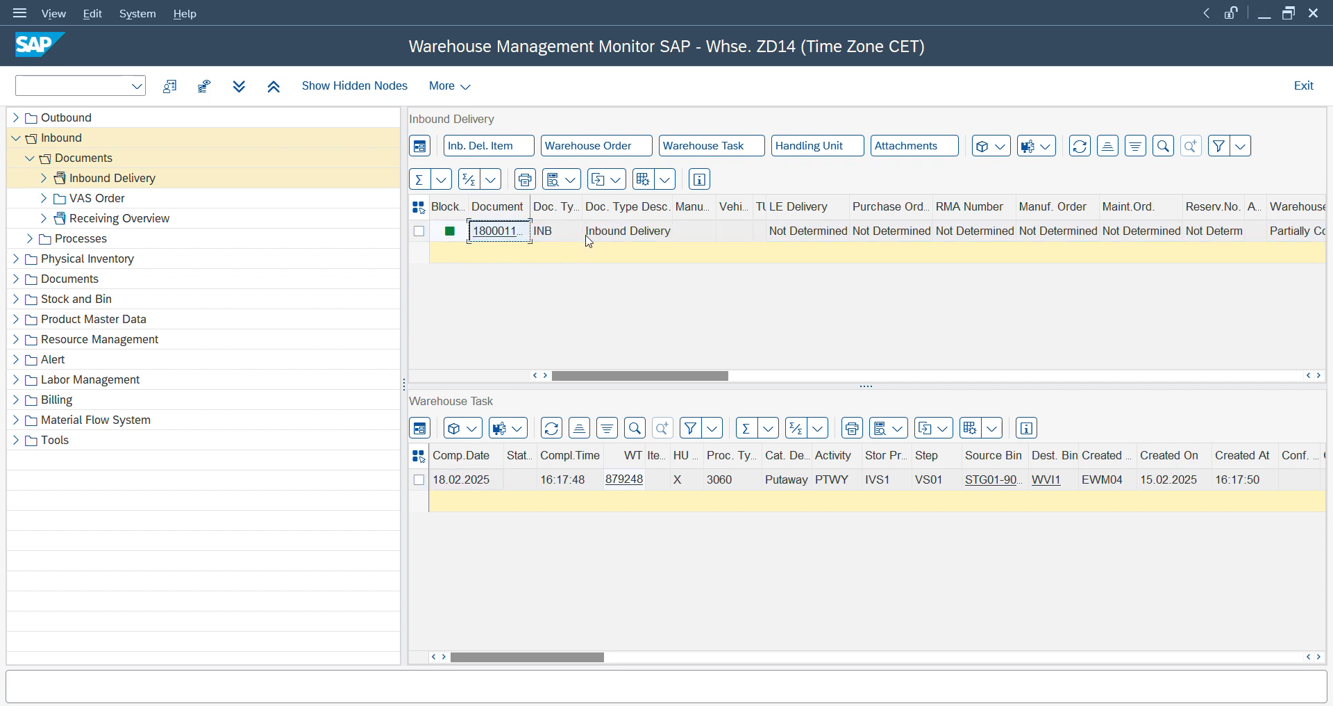
{"action": "key", "text": "alt+Tab"}
{"action": "key", "text": "ctrl+v"}
{"action": "key", "text": "Return"}
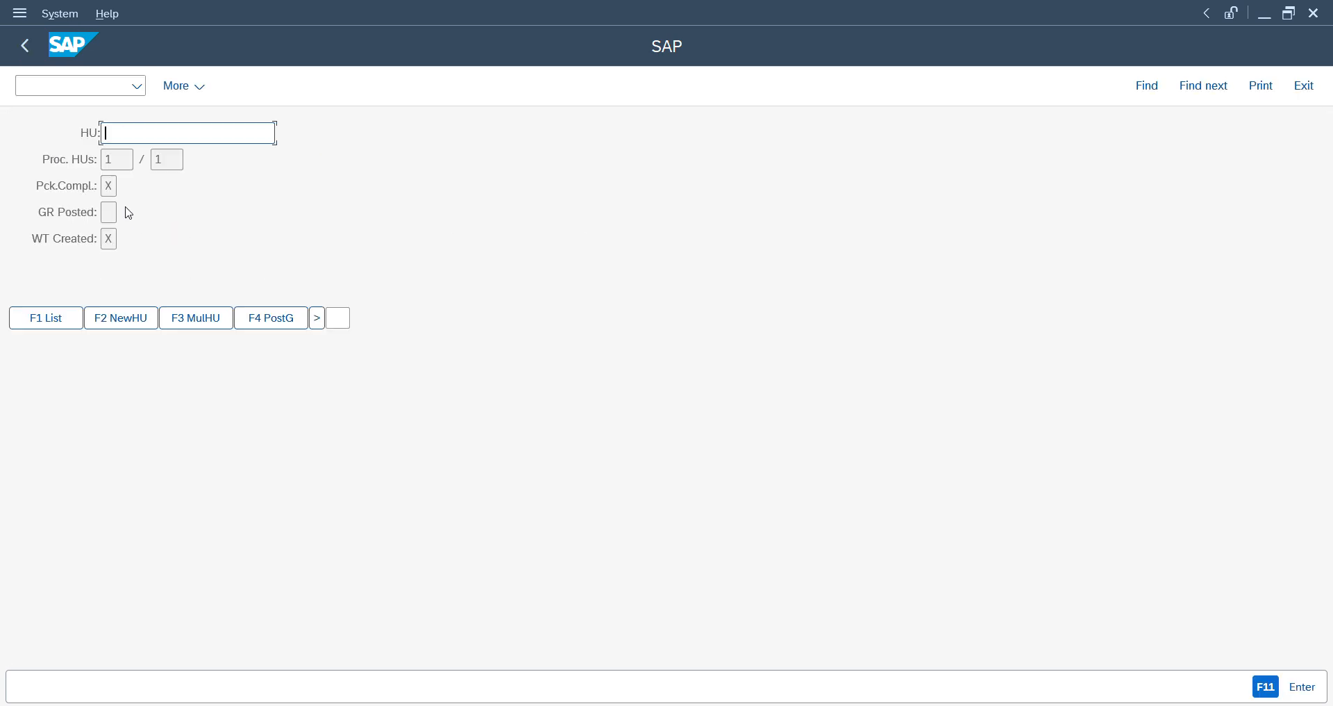
- Select the delivery's handling unit from the RF list and confirm its VASINB item with Pack
{"action": "left_click", "coordinate": [49, 320]}
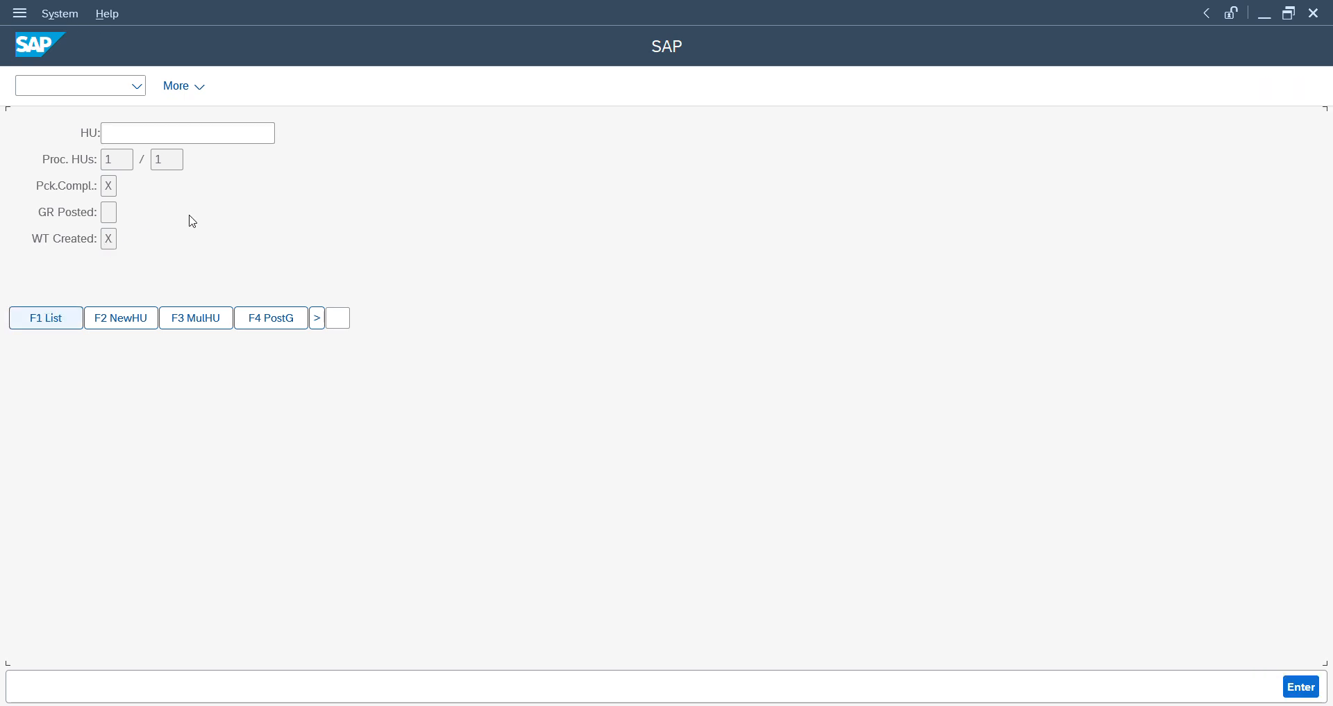
{"action": "key", "text": "Return"}
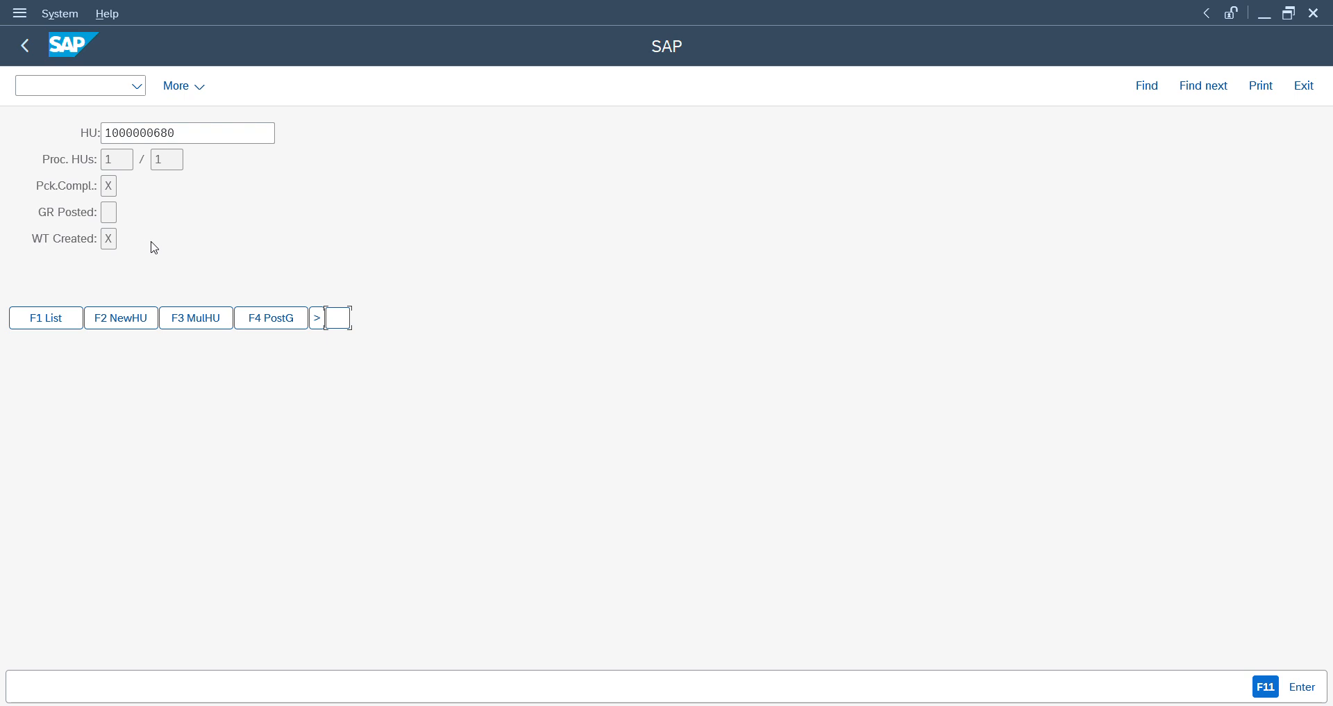
{"action": "key", "text": "Return"}
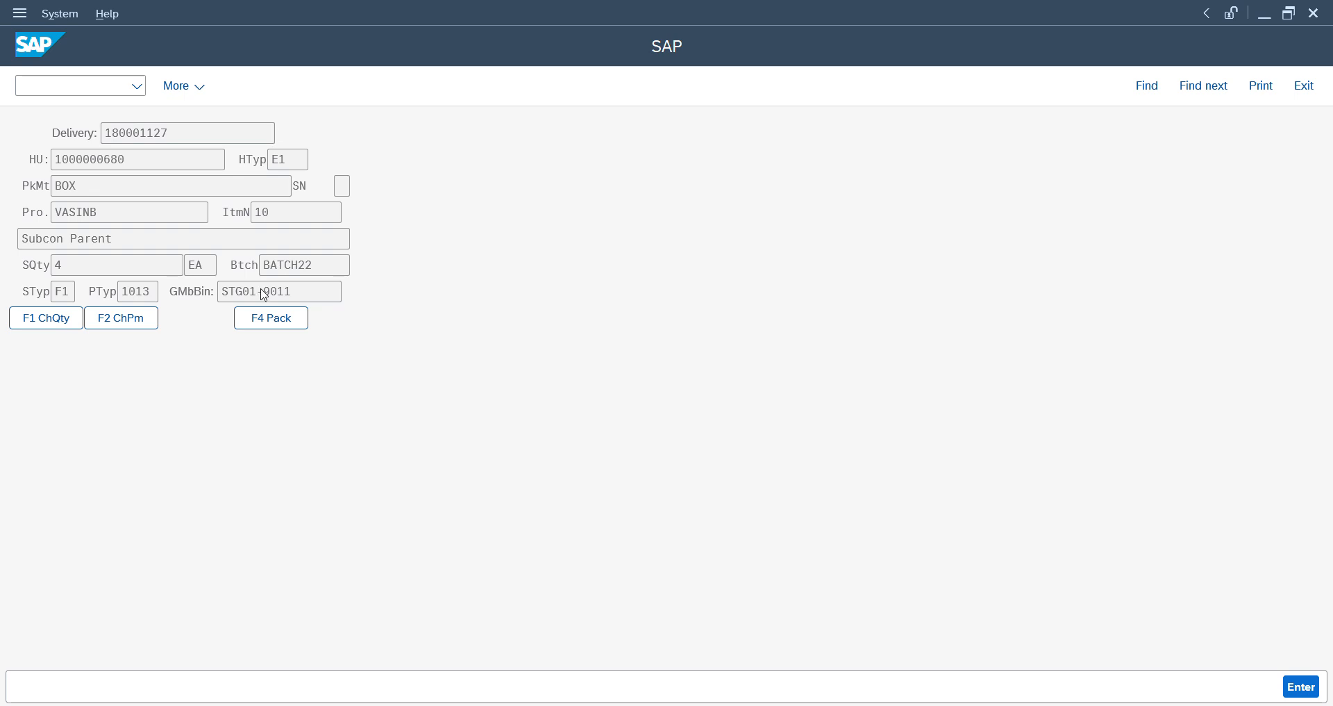
{"action": "left_click", "coordinate": [268, 314]}
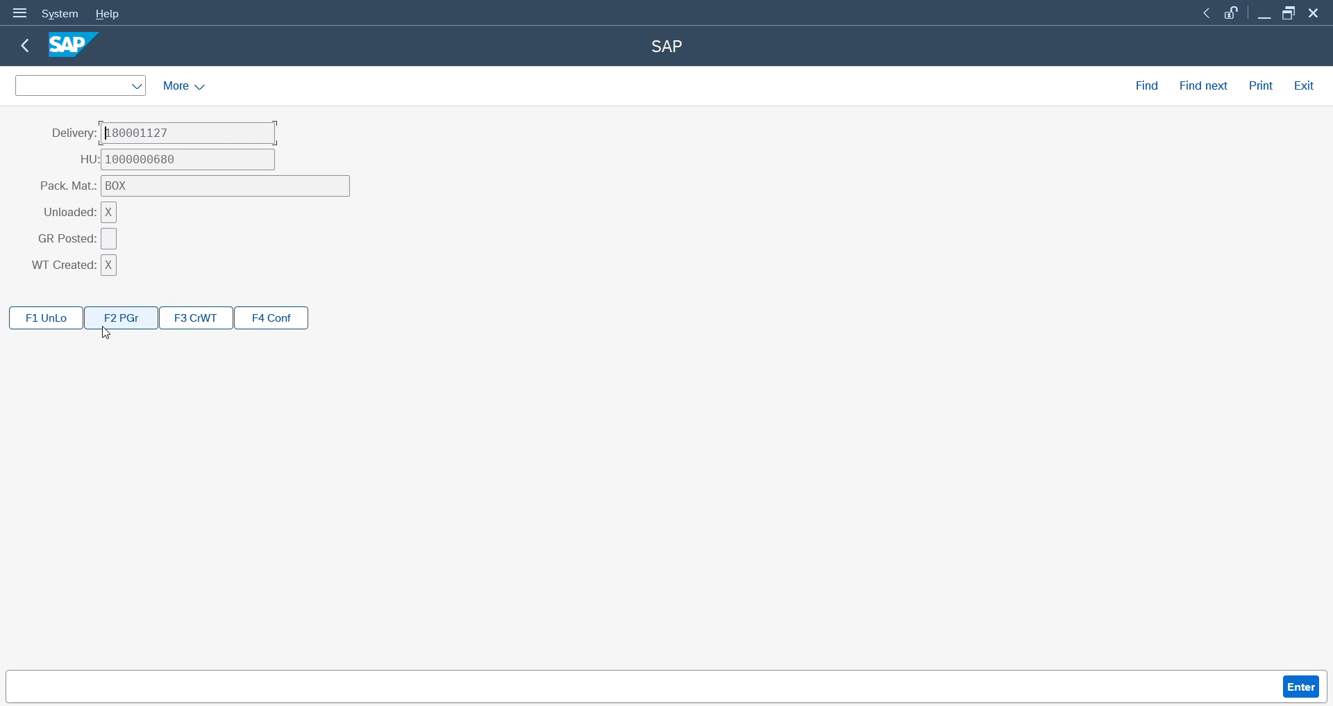
- Run unloading for the handling unit and post its goods receipt
{"action": "left_click", "coordinate": [46, 328]}
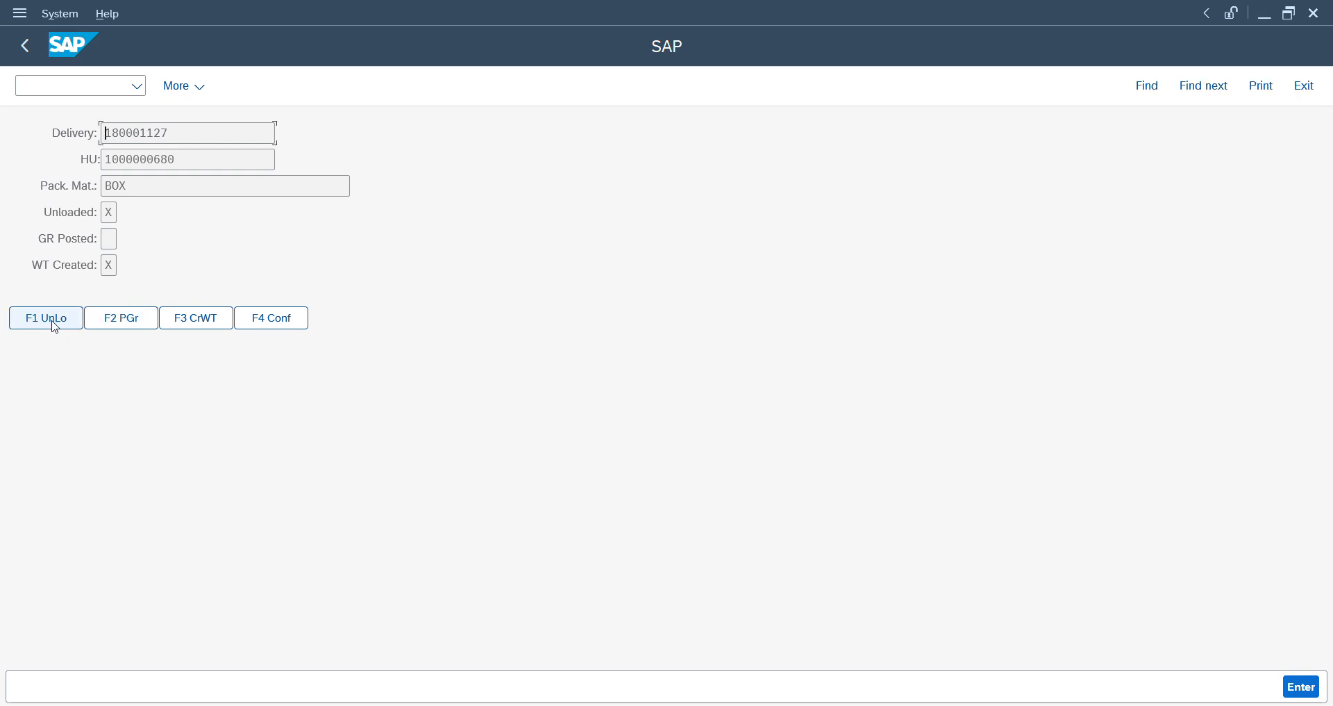
{"action": "left_click", "coordinate": [54, 326]}
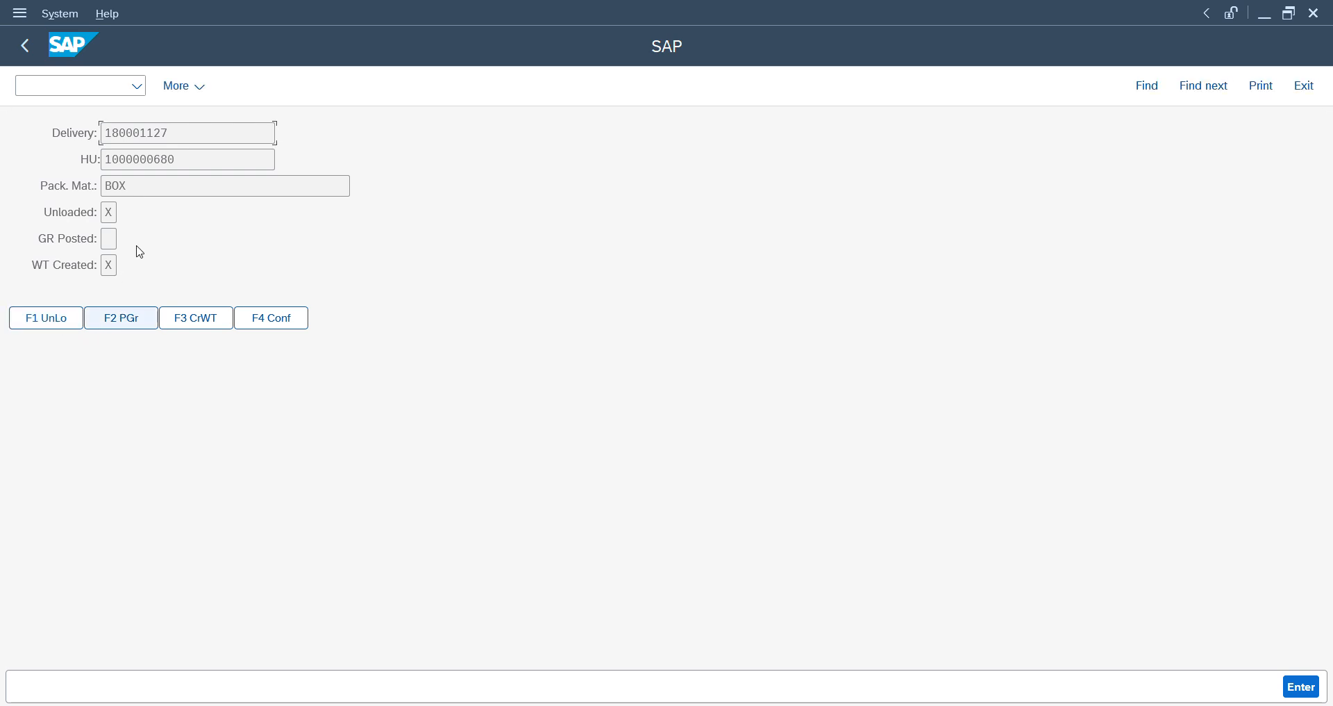
{"action": "left_click", "coordinate": [127, 324]}
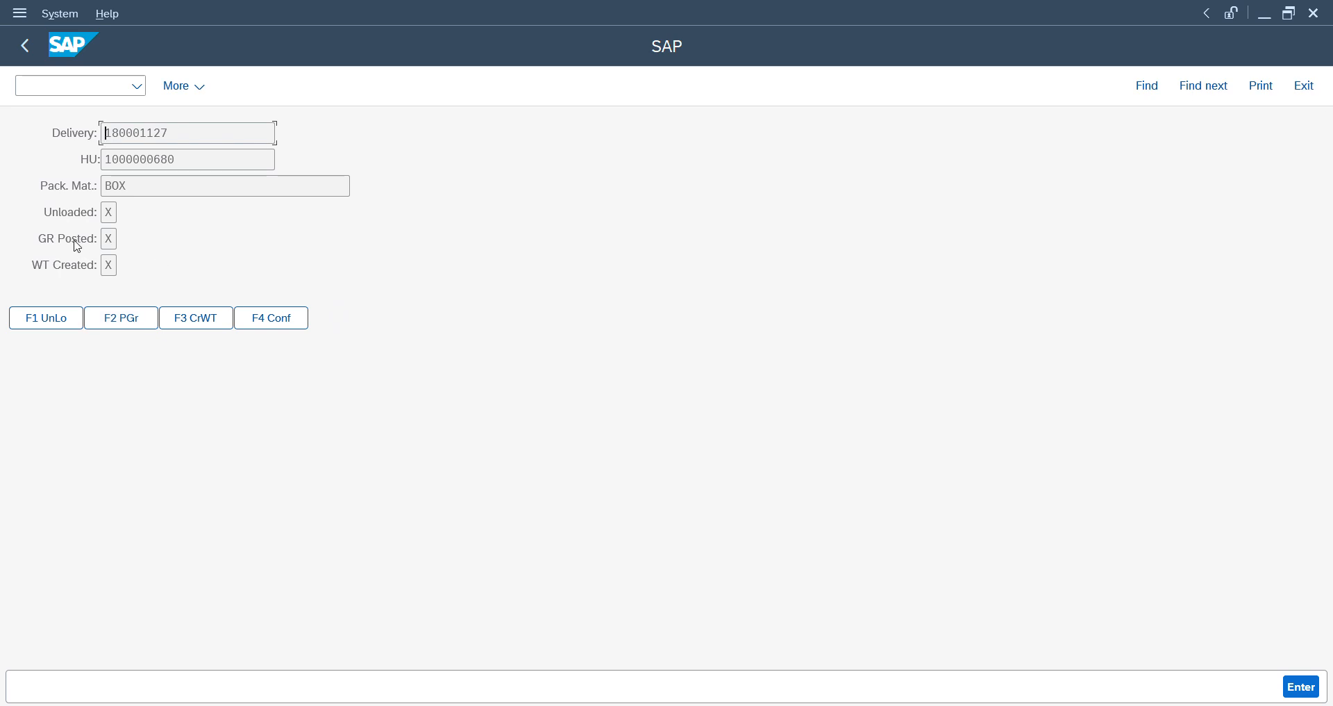
- Select the inbound delivery in the monitor and refresh its data to check the goods receipt
{"action": "key", "text": "alt+Tab"}
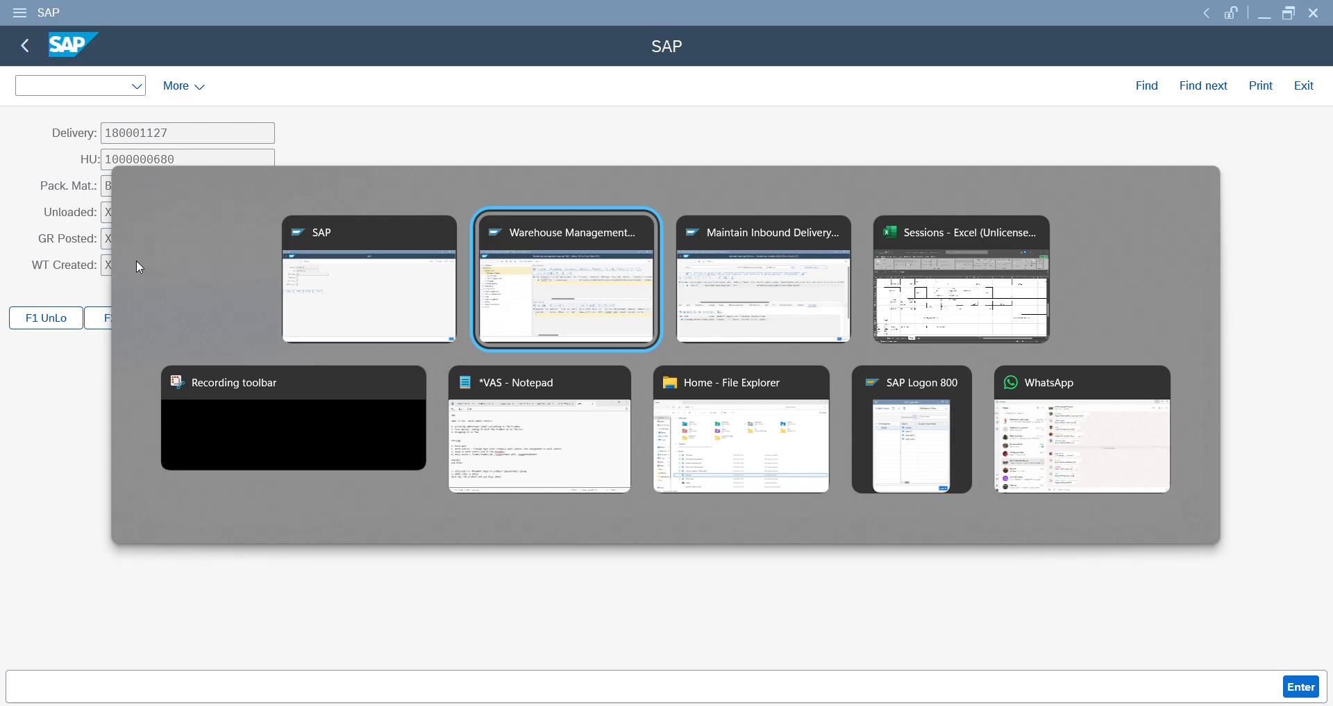
{"action": "key", "text": "alt+Tab"}
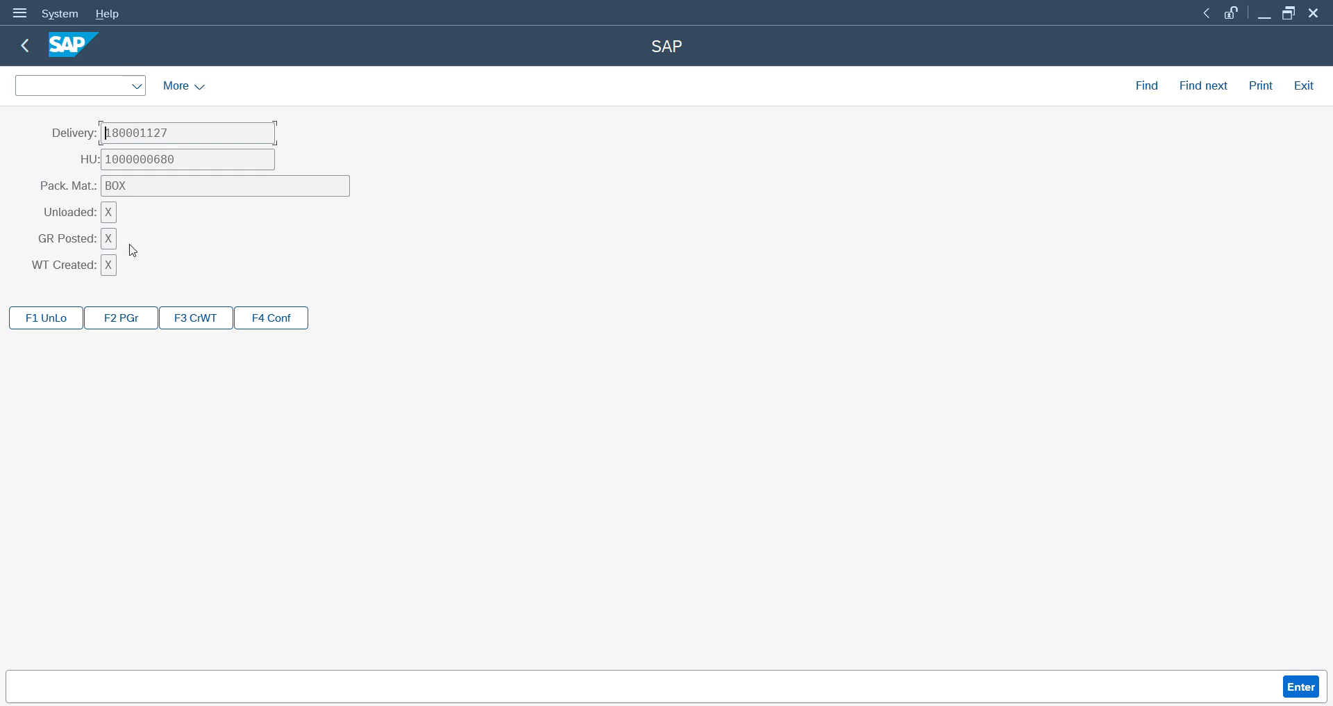
{"action": "key", "text": "alt+Tab"}
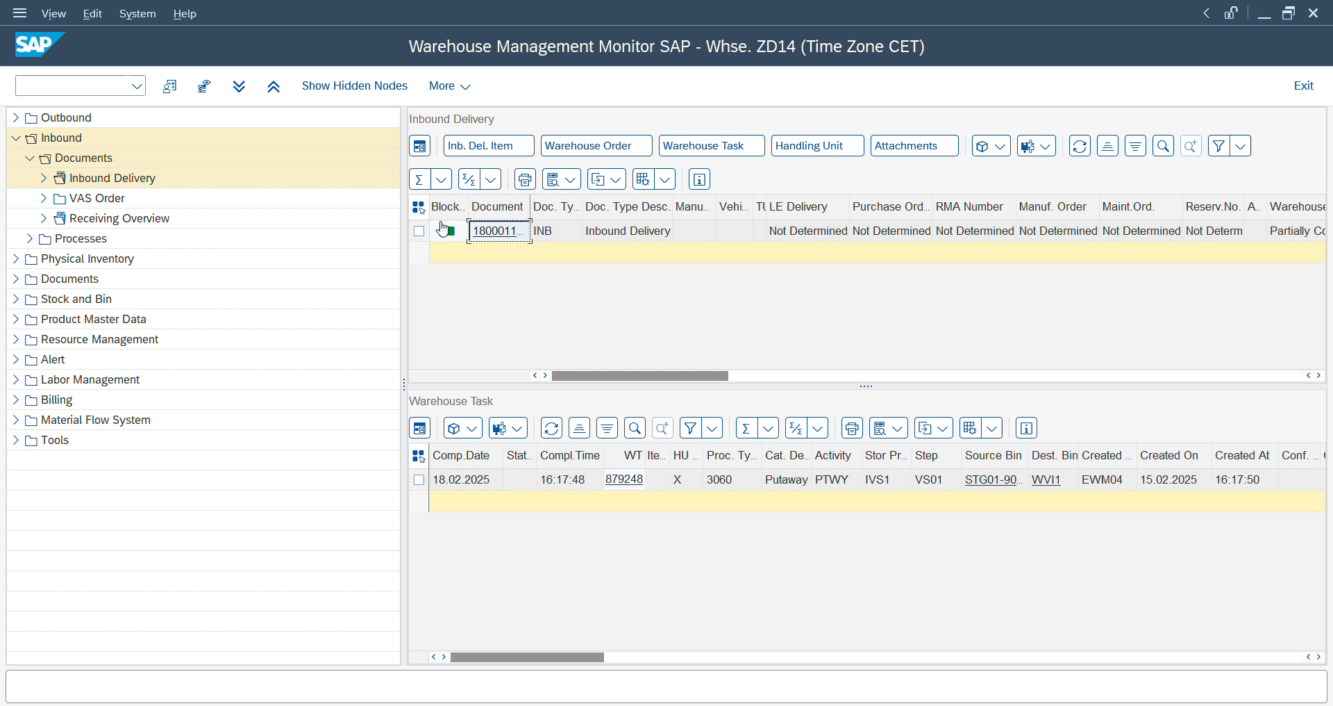
{"action": "left_click", "coordinate": [417, 231]}
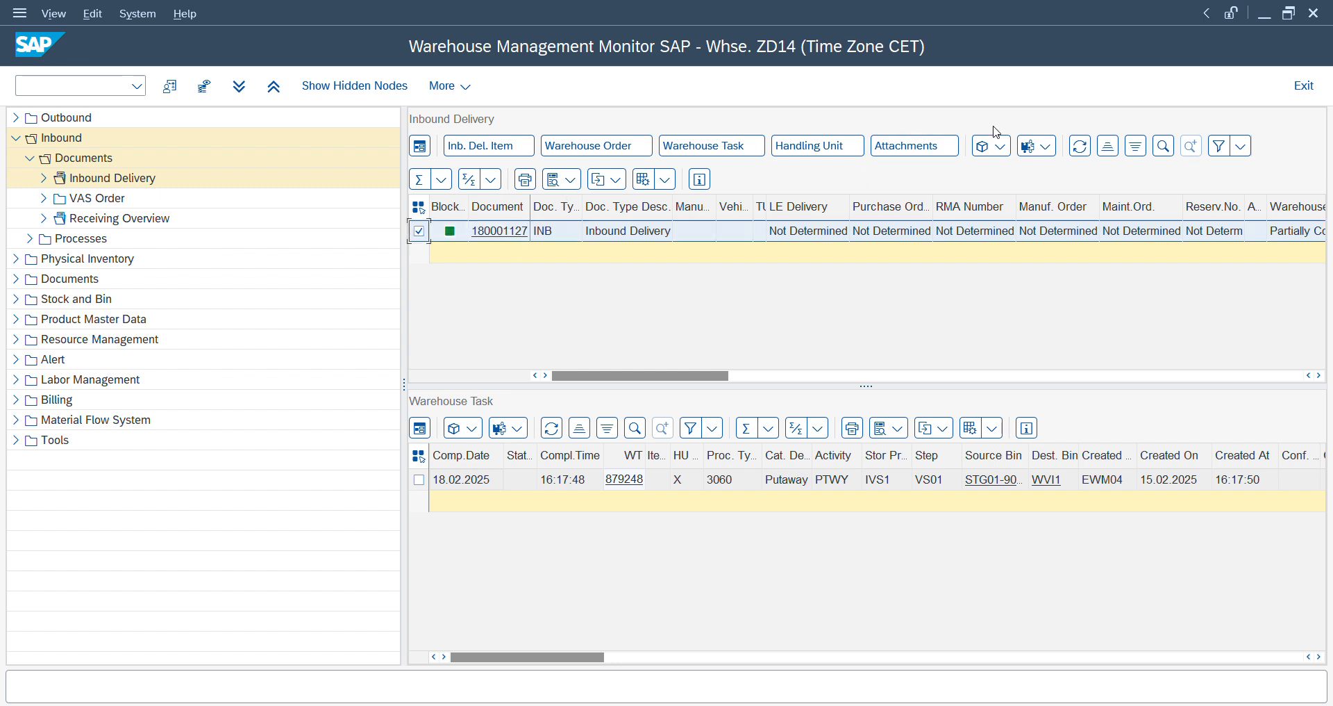
{"action": "left_click", "coordinate": [1080, 146]}
- Return to the handling unit in the RF session and save its receipt
{"action": "key", "text": "alt+Tab"}
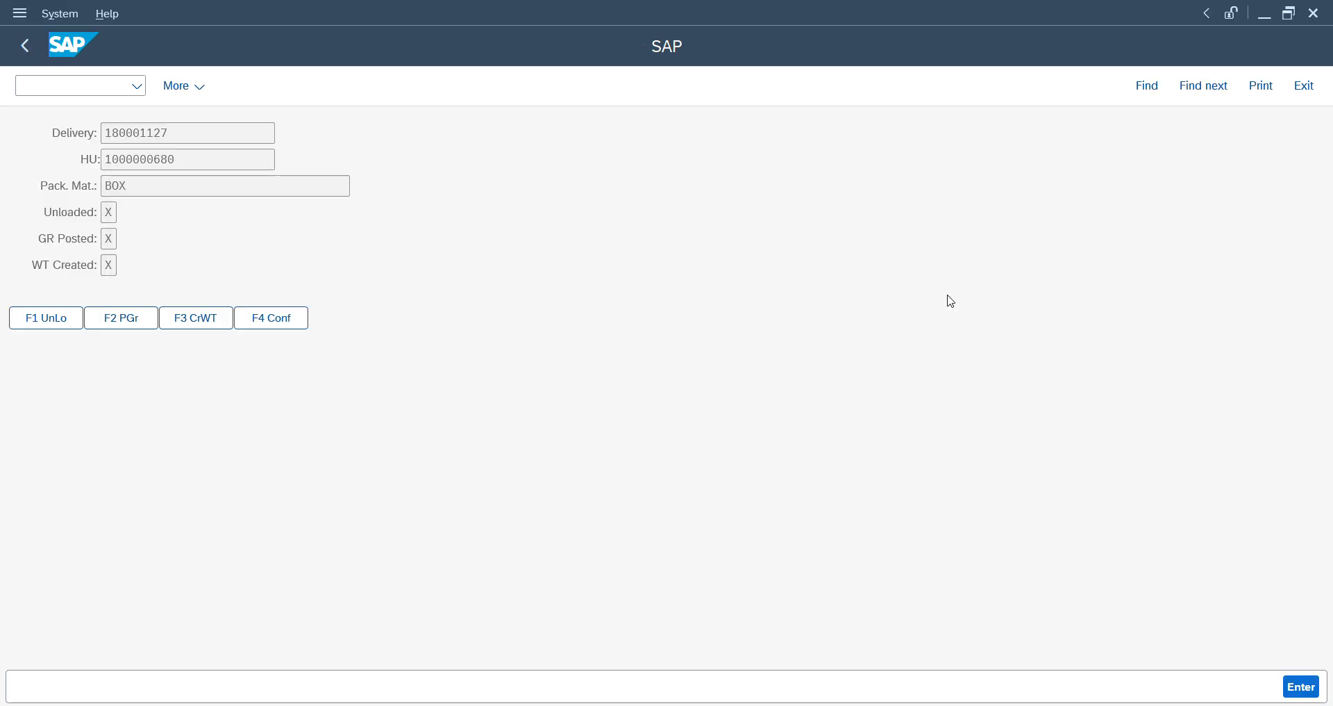
{"action": "key", "text": "alt+Tab"}
{"action": "key", "text": "F11"}
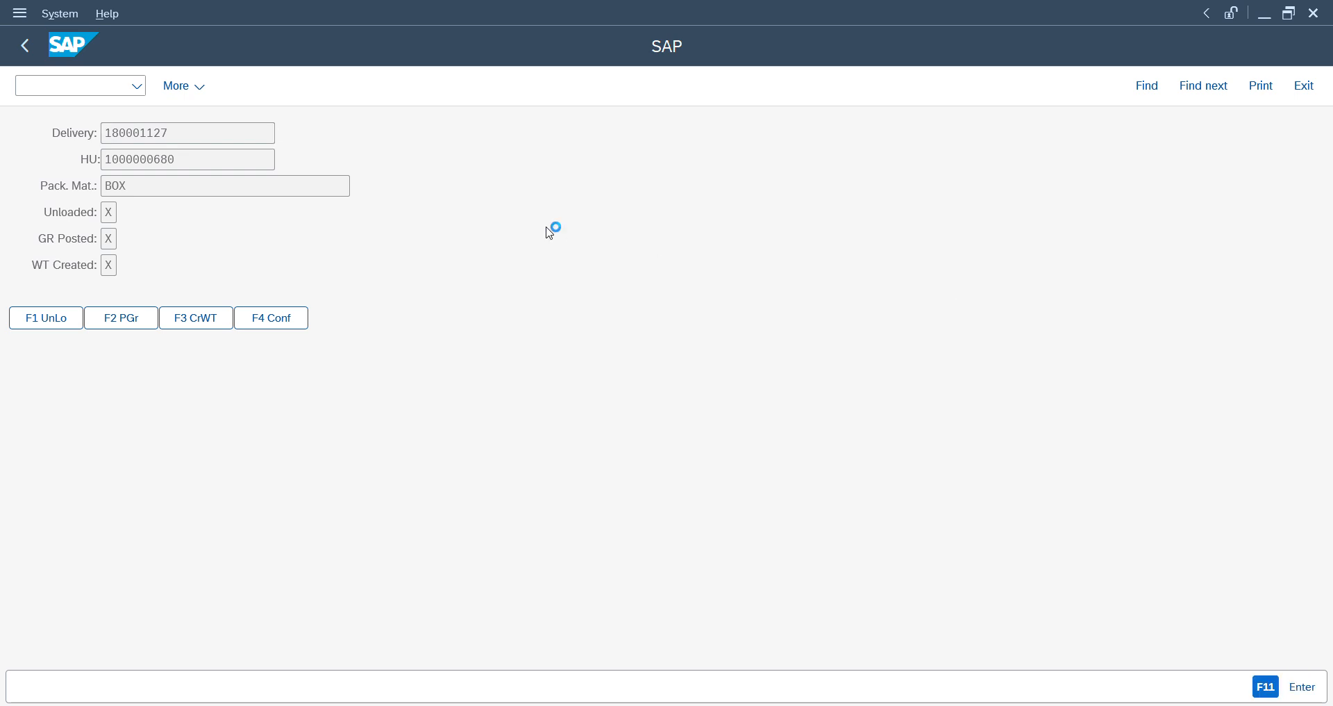
- Leave the RF handling unit receiving screens and open manual putaway selection by HU
{"action": "key", "text": "F7"}
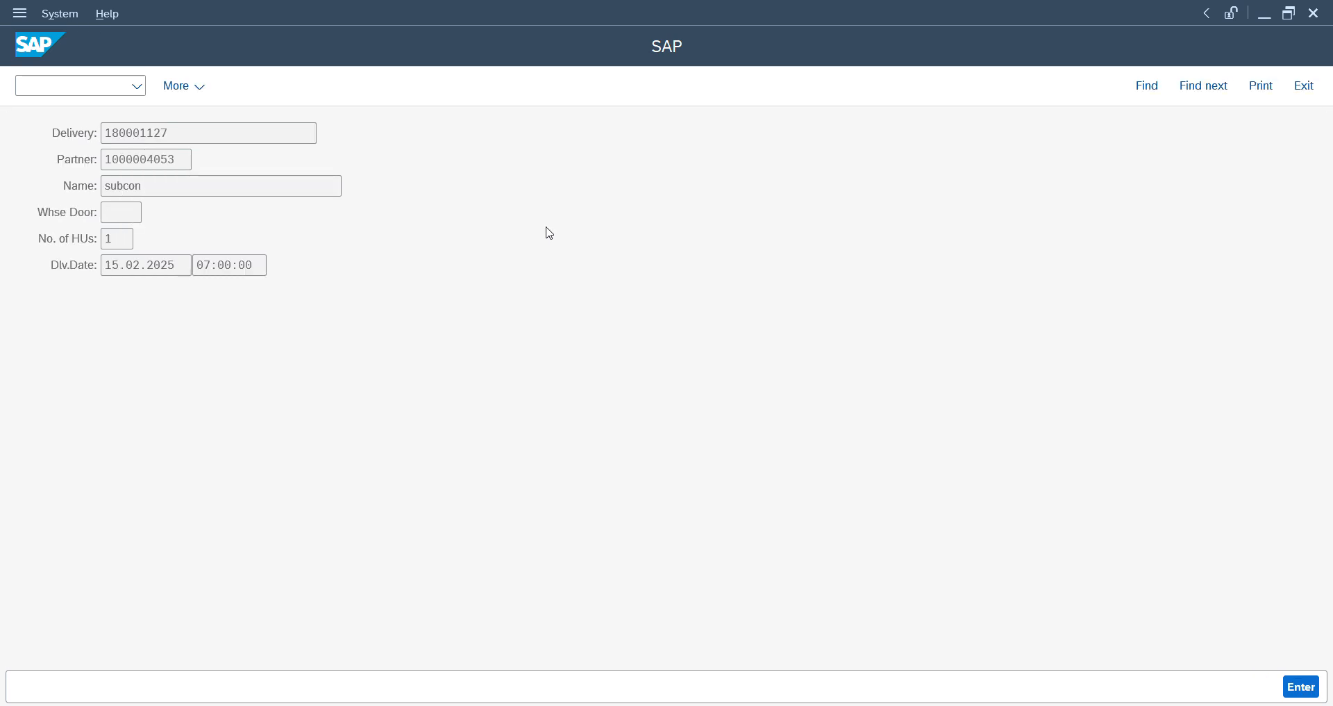
{"action": "key", "text": "F7"}
{"action": "key", "text": "F7"}
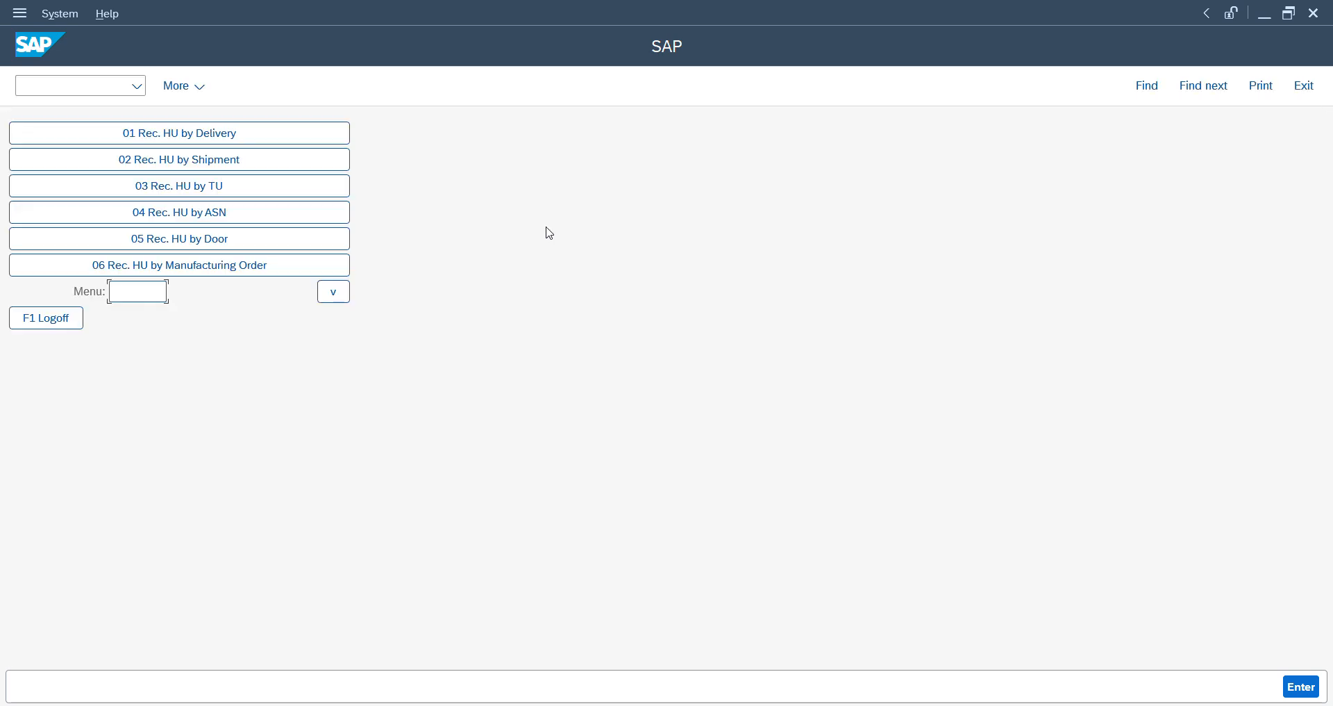
{"action": "key", "text": "F7"}
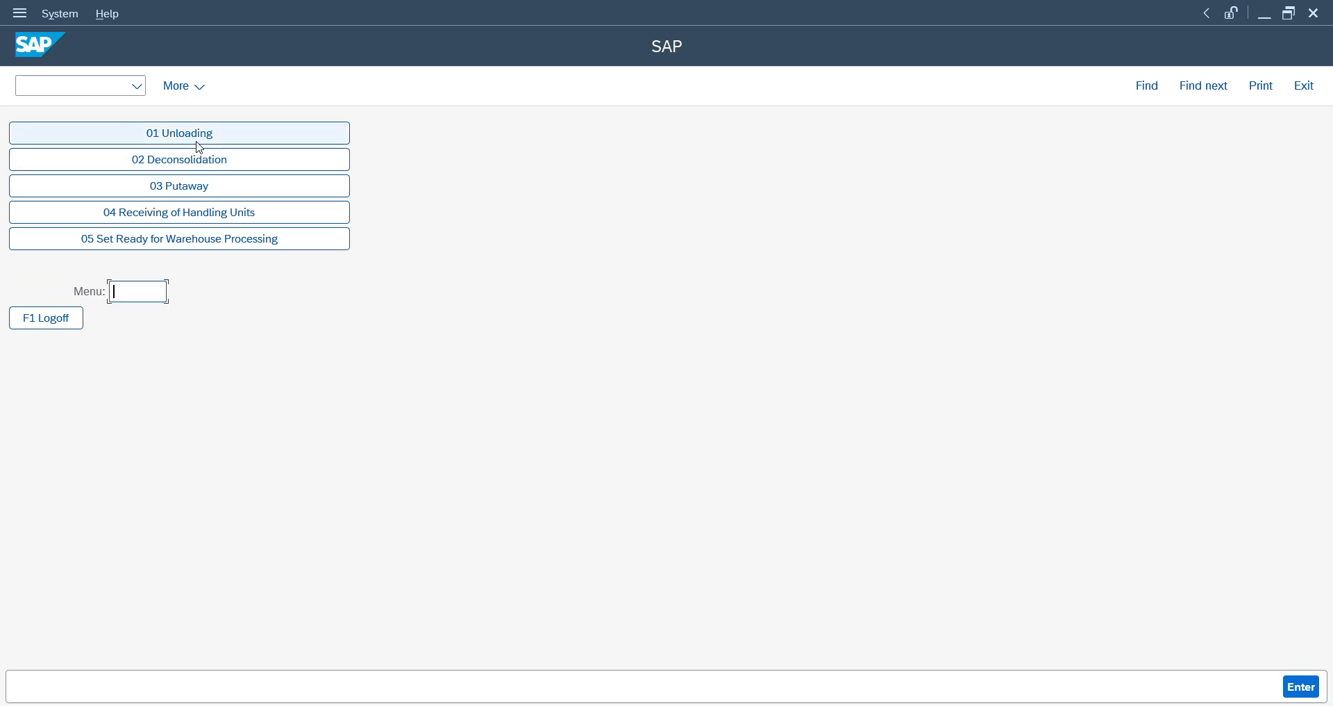
{"action": "key", "text": "F7"}
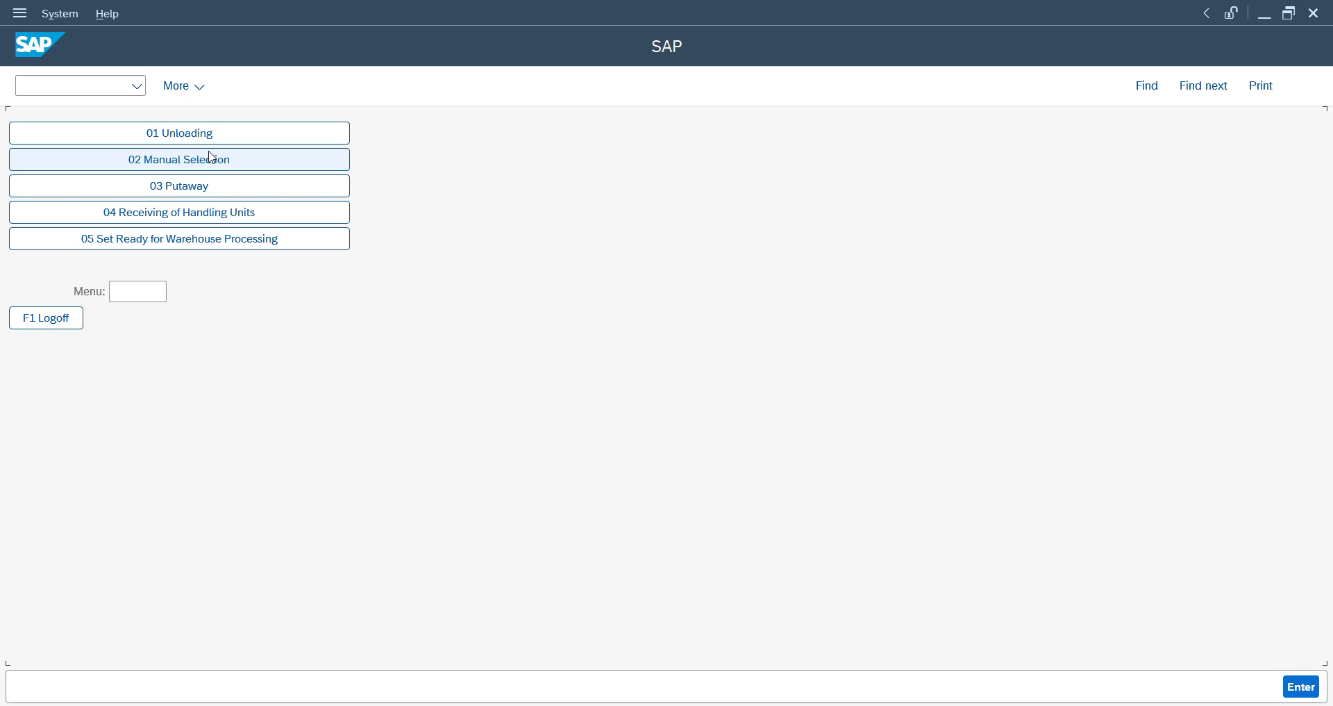
{"action": "left_click", "coordinate": [211, 159]}
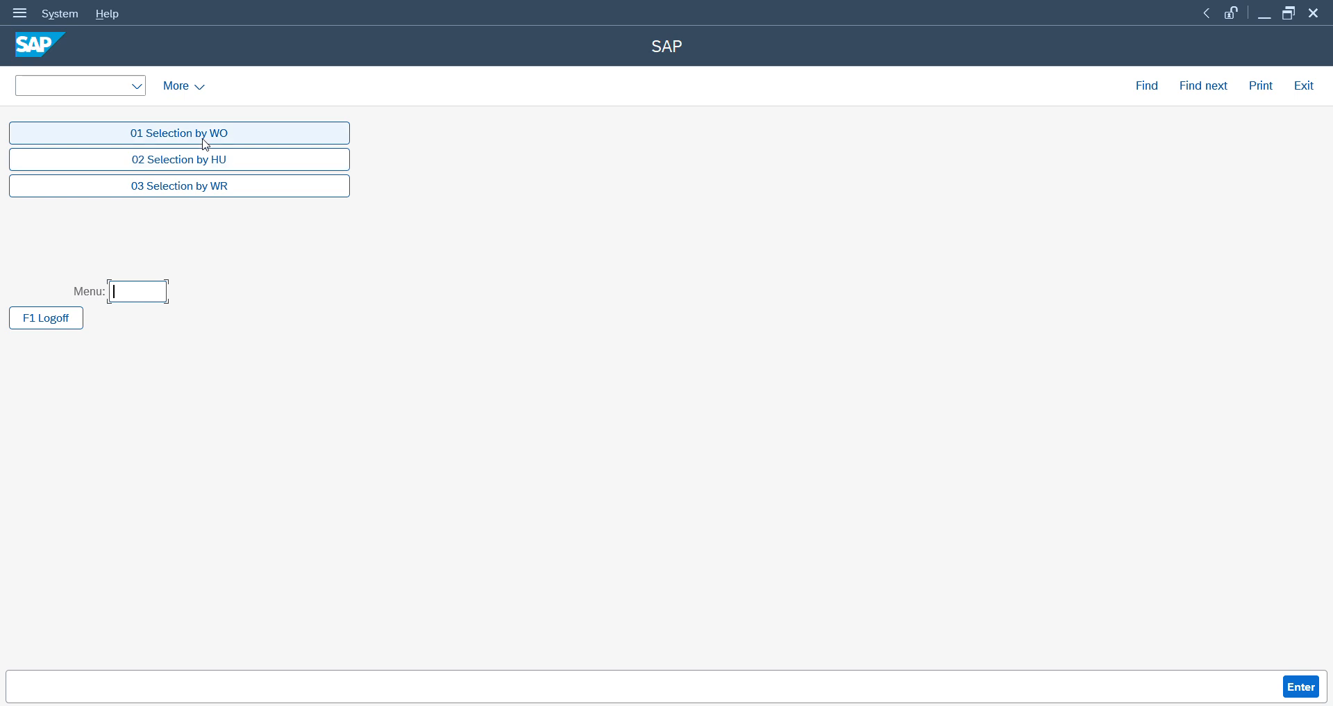
{"action": "left_click", "coordinate": [207, 160]}
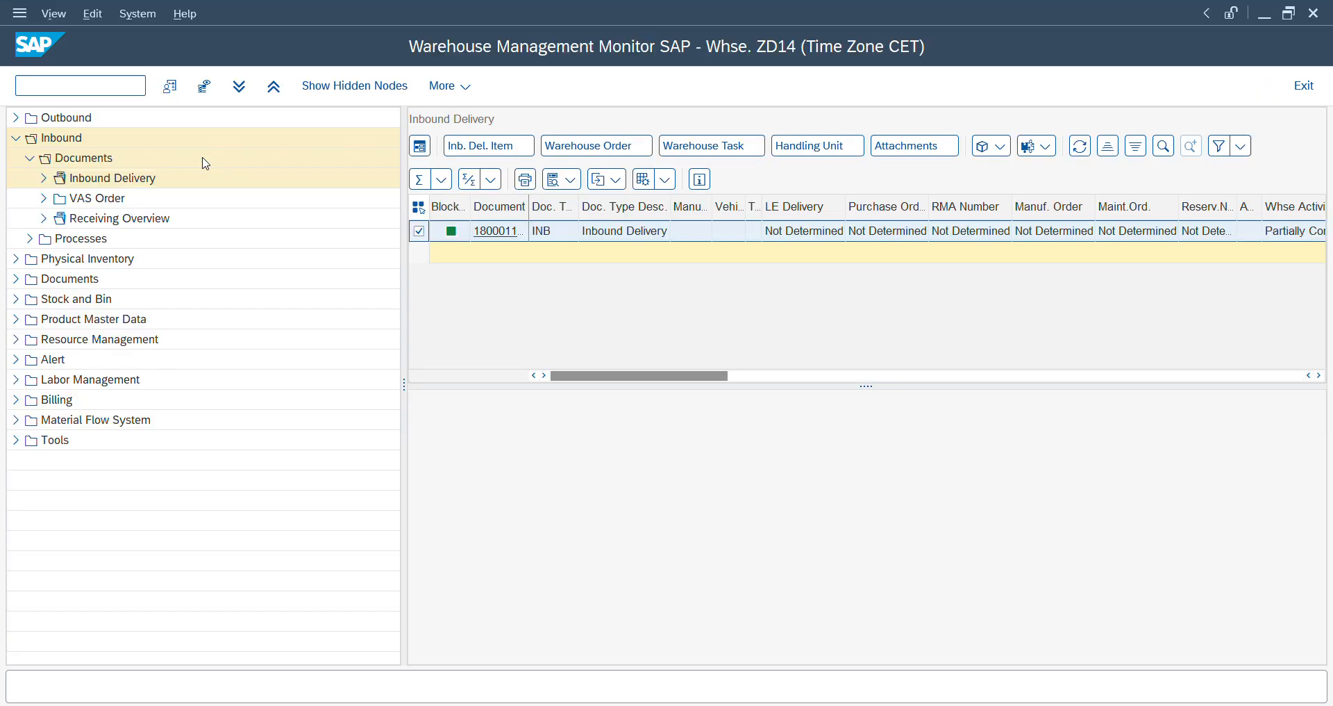
- Copy the delivery's handling unit number from the warehouse monitor and enter it in the RF putaway selection
{"action": "left_click", "coordinate": [809, 147]}
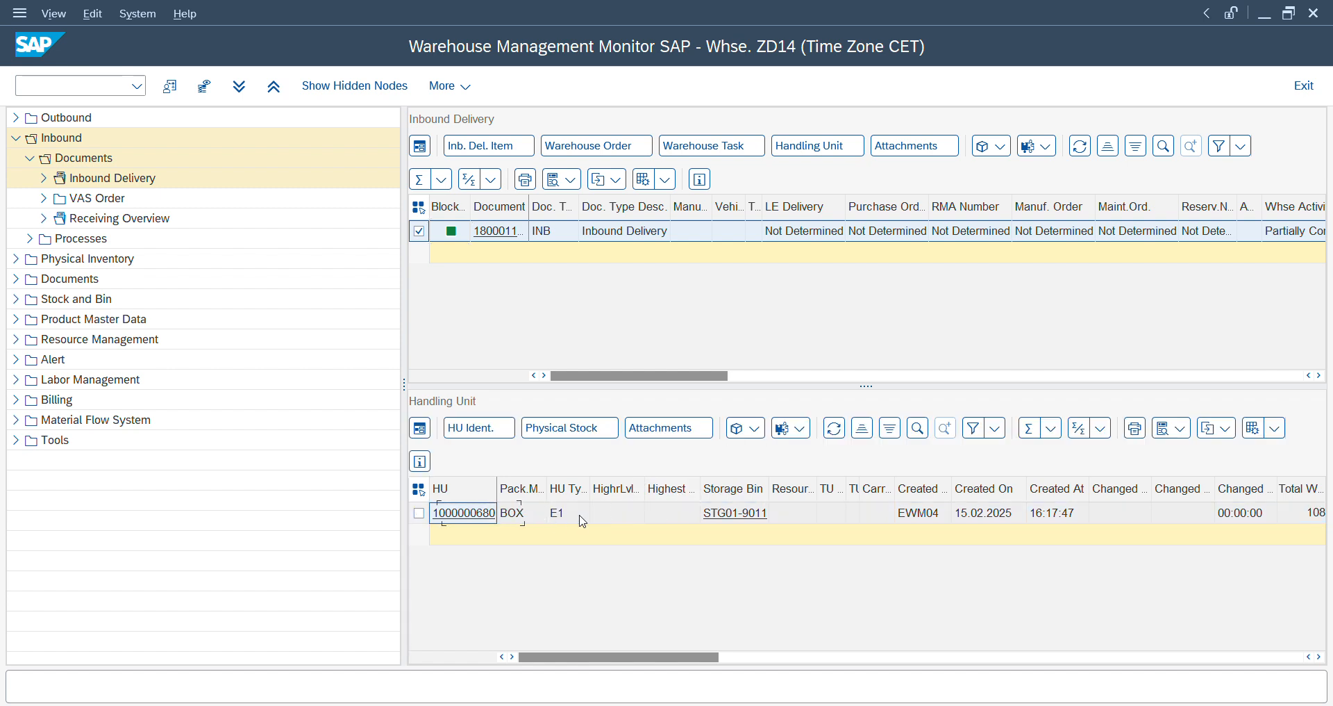
{"action": "key", "text": "ctrl+c"}
{"action": "key", "text": "alt+Tab"}
{"action": "key", "text": "ctrl+v"}
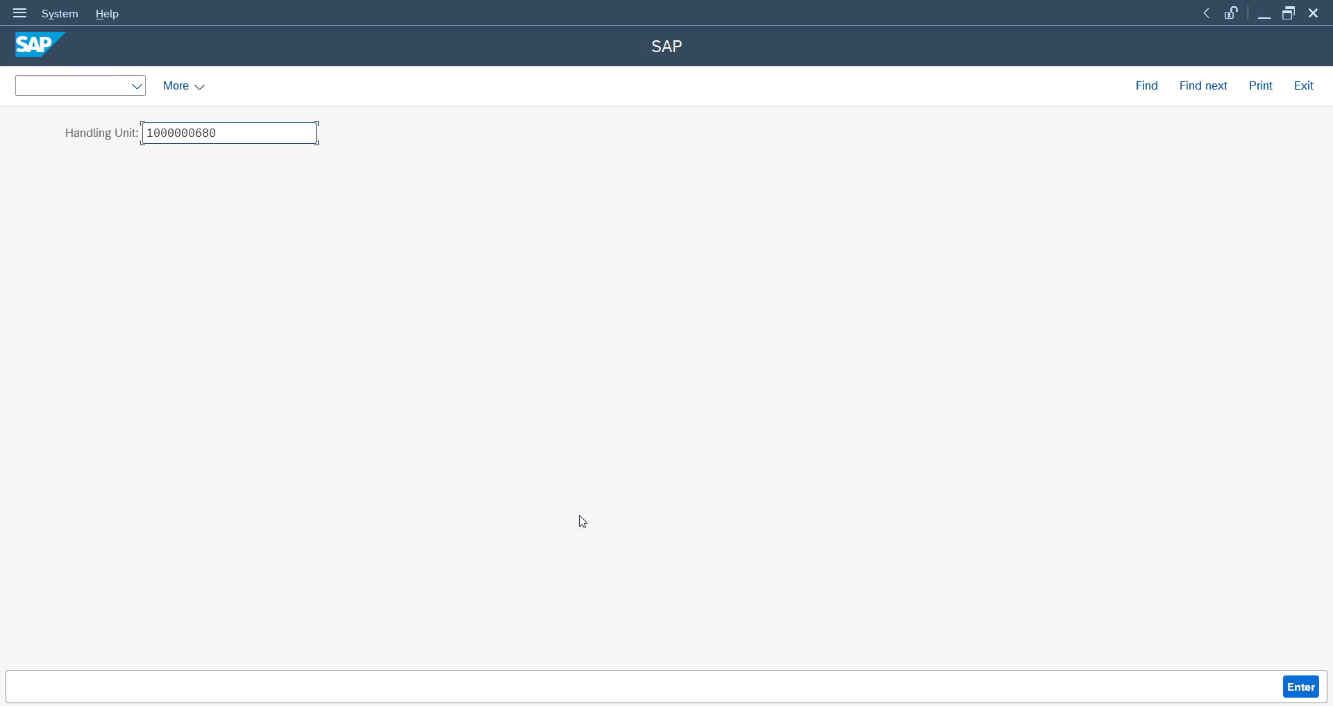
{"action": "key", "text": "Return"}
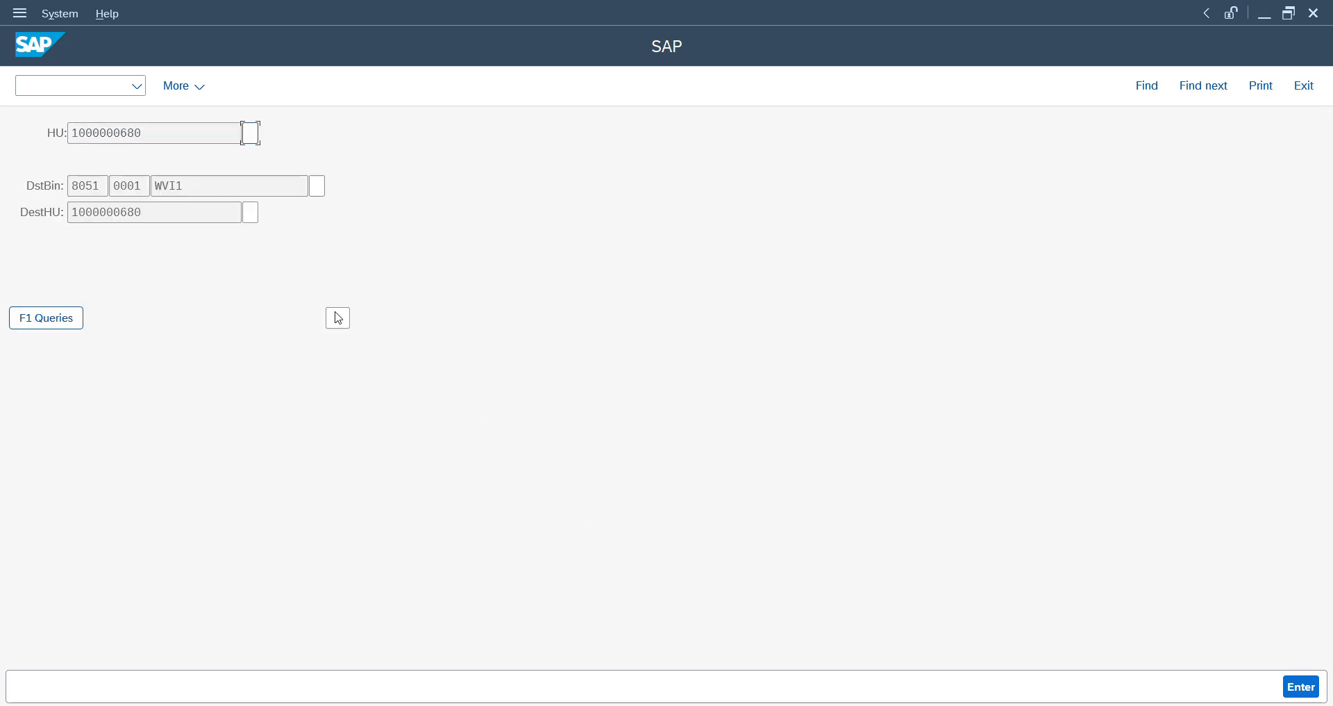
- Verify the handling unit, destination bin WVI1 and destination HU to confirm the RF putaway task
{"action": "left_click_drag", "start_coordinate": [178, 130], "coordinate": [59, 132]}
{"action": "key", "text": "Tab"}
{"action": "type", "text": "0"}
{"action": "key", "text": "Return"}
{"action": "left_click_drag", "start_coordinate": [185, 186], "coordinate": [115, 185]}
{"action": "key", "text": "Tab"}
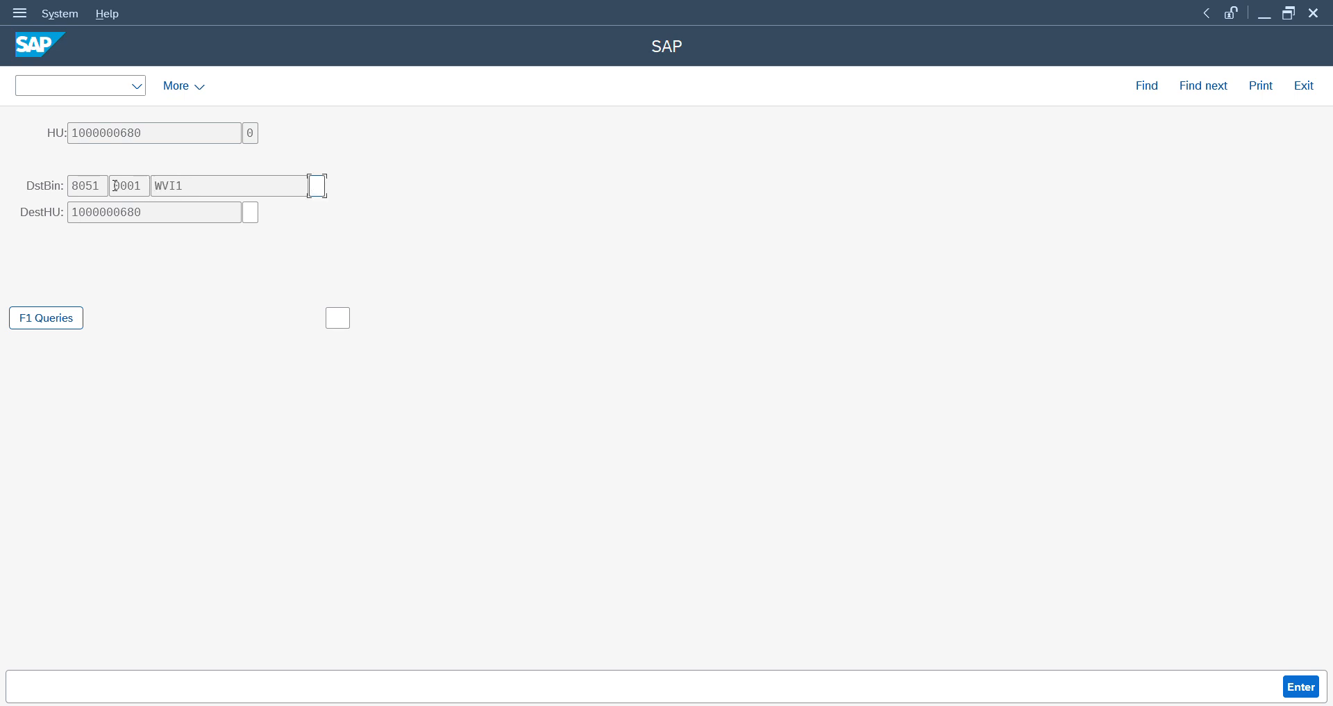
{"action": "key", "text": "Return"}
{"action": "left_click_drag", "start_coordinate": [155, 210], "coordinate": [48, 212]}
{"action": "key", "text": "Tab"}
{"action": "type", "text": "1"}
{"action": "key", "text": "Return"}
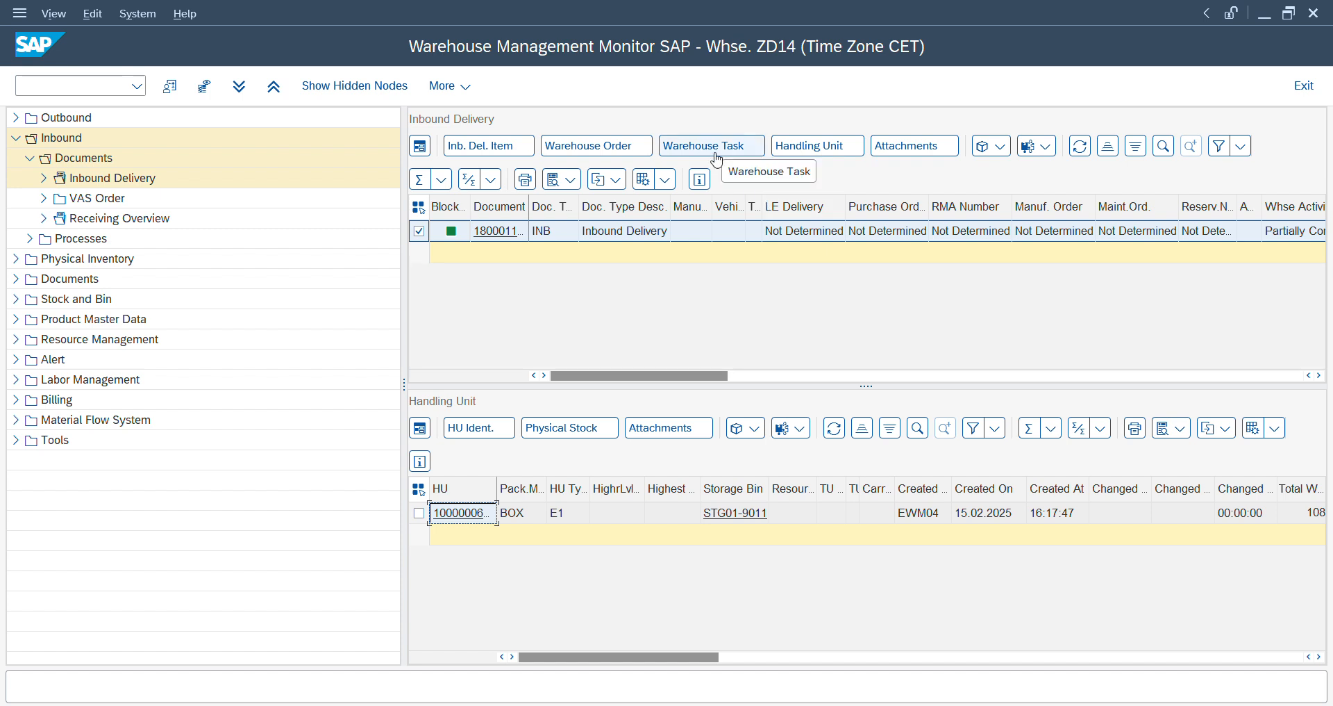
- Refresh the inbound delivery in the monitor and examine its warehouse tasks, including confirmation times, source HU and destination data
{"action": "left_click", "coordinate": [1080, 146]}
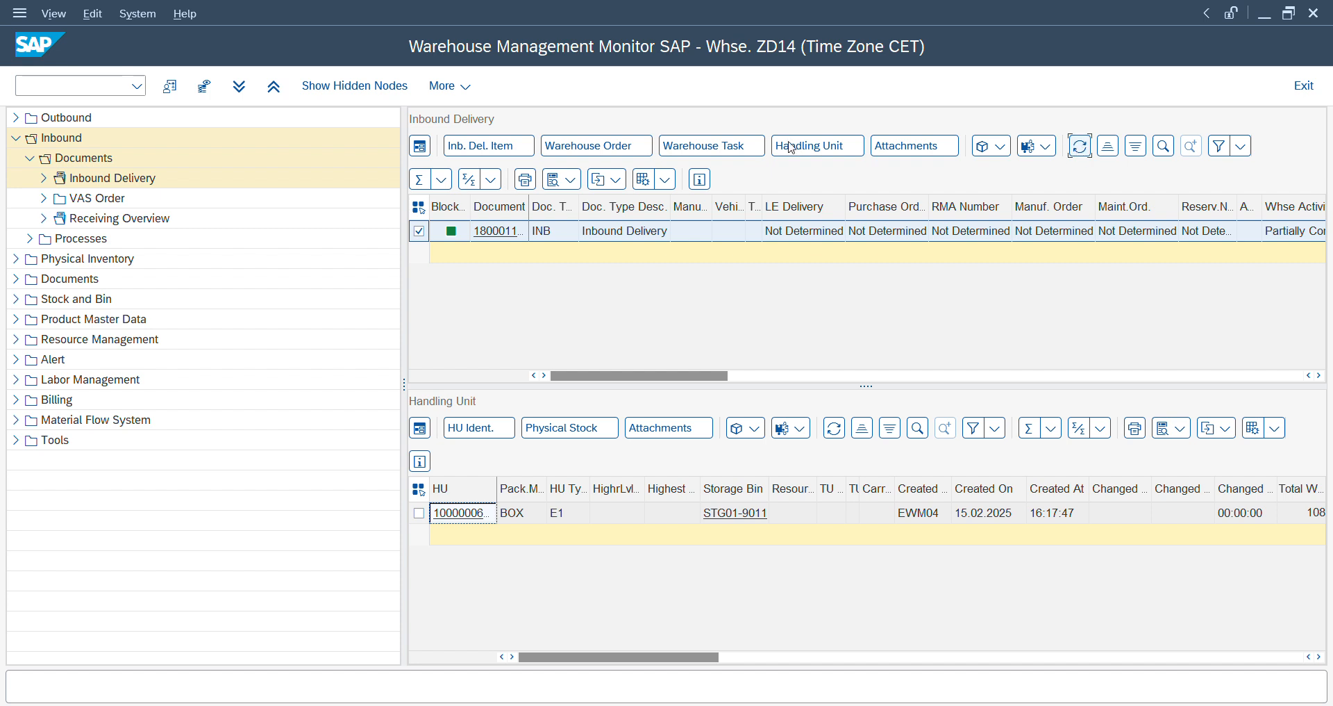
{"action": "left_click", "coordinate": [719, 147]}
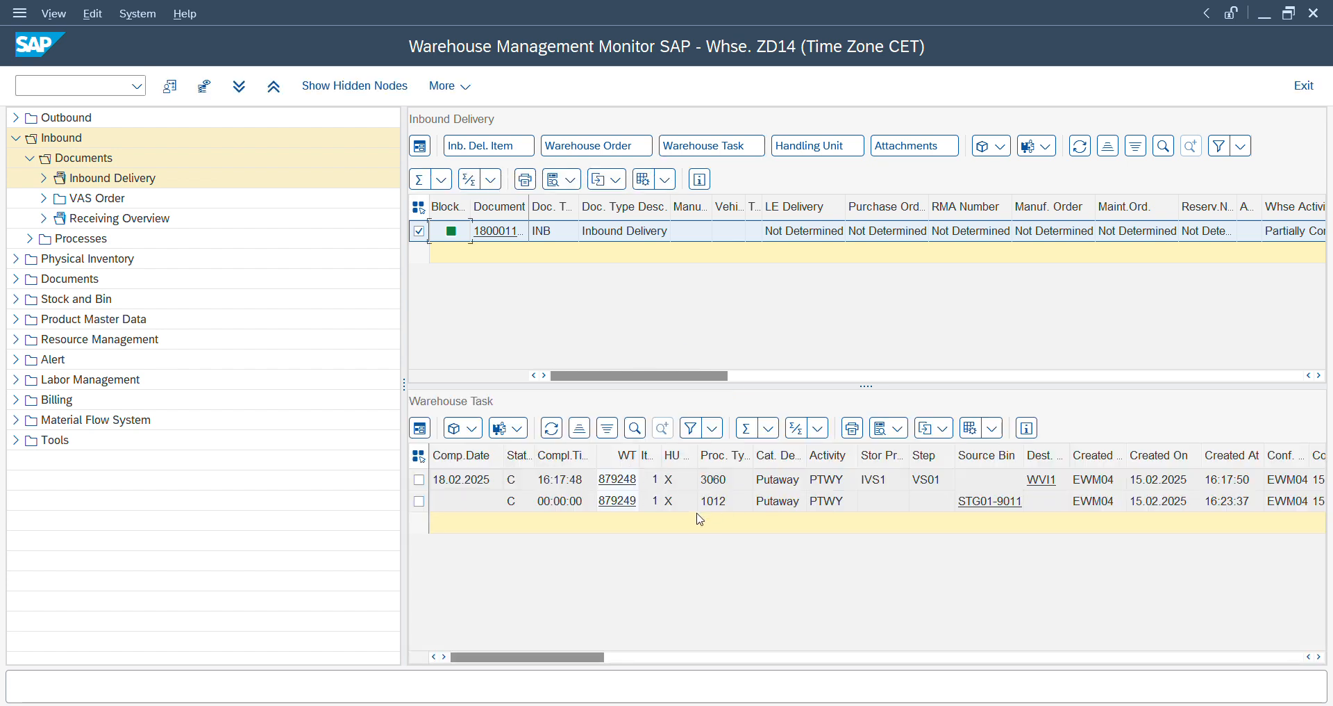
{"action": "left_click", "coordinate": [851, 506]}
{"action": "key", "text": "Right"}
{"action": "key", "text": "Right"}
{"action": "key", "text": "Right"}
{"action": "key", "text": "Right"}
{"action": "key", "text": "Right"}
{"action": "key", "text": "Right"}
{"action": "key", "text": "Right"}
{"action": "key", "text": "Right"}
{"action": "key", "text": "Right"}
{"action": "key", "text": "Right"}
{"action": "key", "text": "Right"}
{"action": "key", "text": "Right"}
{"action": "key", "text": "Right"}
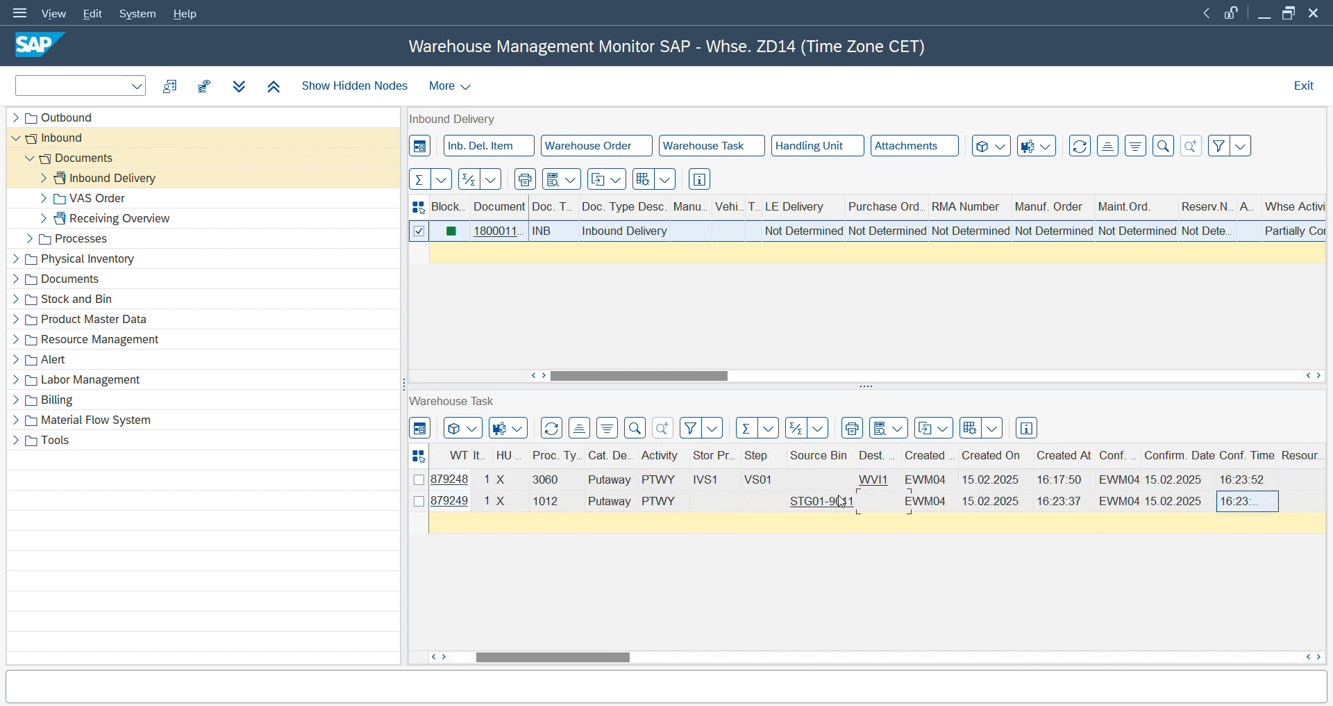
{"action": "key", "text": "Right"}
{"action": "key", "text": "Right"}
{"action": "key", "text": "Right"}
{"action": "key", "text": "Right"}
{"action": "key", "text": "Right"}
{"action": "key", "text": "Right"}
{"action": "key", "text": "Right"}
{"action": "key", "text": "Right"}
{"action": "key", "text": "Right"}
{"action": "key", "text": "Right"}
{"action": "key", "text": "Right"}
{"action": "key", "text": "Right"}
{"action": "key", "text": "Right"}
{"action": "key", "text": "Right"}
{"action": "key", "text": "Right"}
{"action": "key", "text": "Right"}
{"action": "key", "text": "Right"}
{"action": "key", "text": "Right"}
{"action": "key", "text": "Right"}
{"action": "key", "text": "Right"}
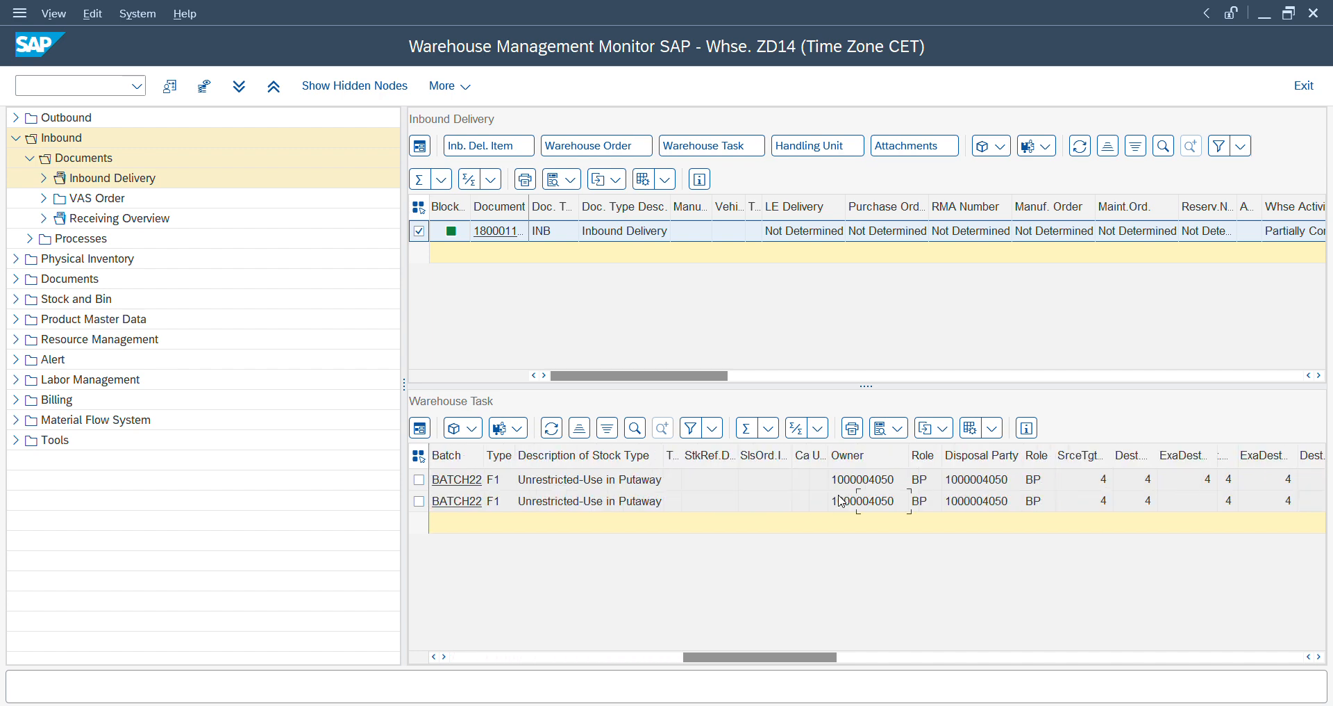
{"action": "key", "text": "Right"}
{"action": "key", "text": "Right"}
{"action": "key", "text": "Right"}
{"action": "key", "text": "Right"}
{"action": "key", "text": "Right"}
{"action": "key", "text": "Right"}
{"action": "key", "text": "Right"}
{"action": "key", "text": "Right"}
{"action": "key", "text": "Right"}
{"action": "key", "text": "Right"}
{"action": "key", "text": "Right"}
{"action": "key", "text": "Right"}
{"action": "key", "text": "Right"}
{"action": "key", "text": "Right"}
{"action": "key", "text": "Right"}
{"action": "key", "text": "Right"}
{"action": "key", "text": "Right"}
{"action": "key", "text": "Right"}
{"action": "key", "text": "Right"}
{"action": "key", "text": "Right"}
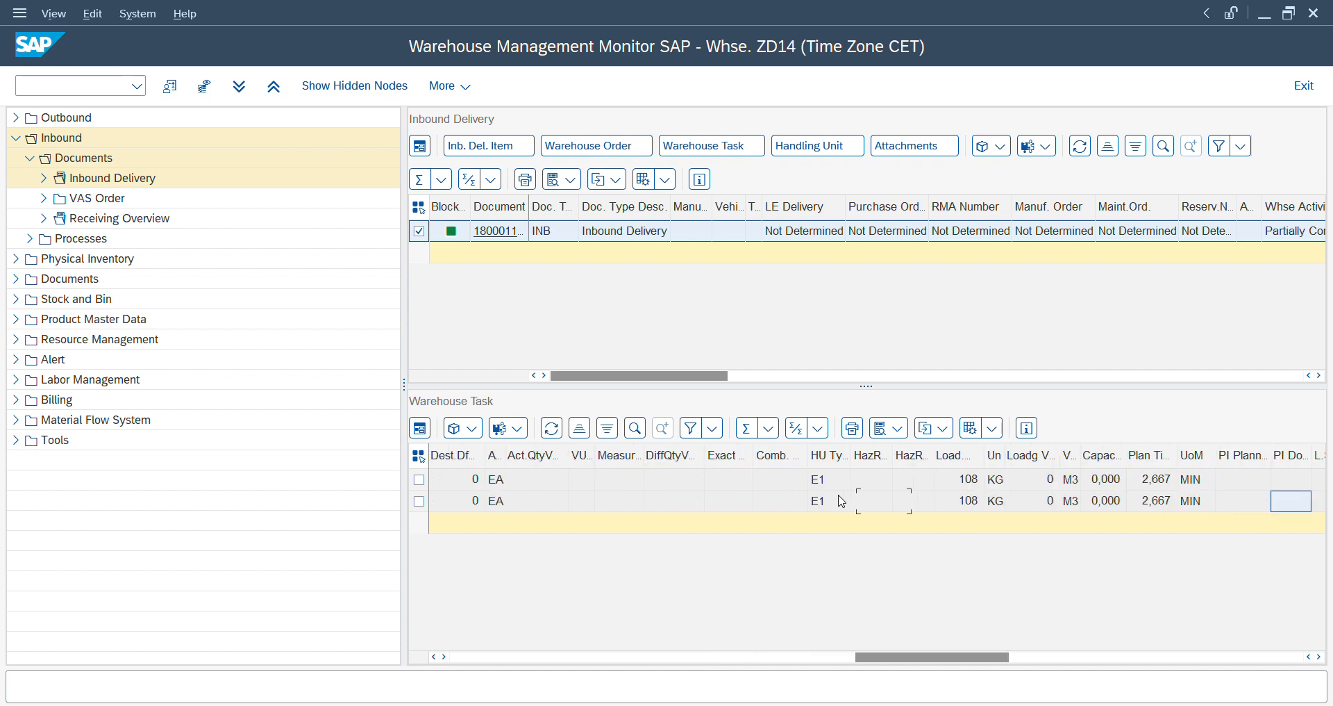
{"action": "key", "text": "Right"}
{"action": "key", "text": "Right"}
{"action": "key", "text": "Right"}
{"action": "key", "text": "Right"}
{"action": "key", "text": "Right"}
{"action": "key", "text": "Right"}
{"action": "key", "text": "Right"}
{"action": "key", "text": "Right"}
{"action": "key", "text": "Right"}
{"action": "key", "text": "Right"}
{"action": "key", "text": "Right"}
{"action": "key", "text": "Right"}
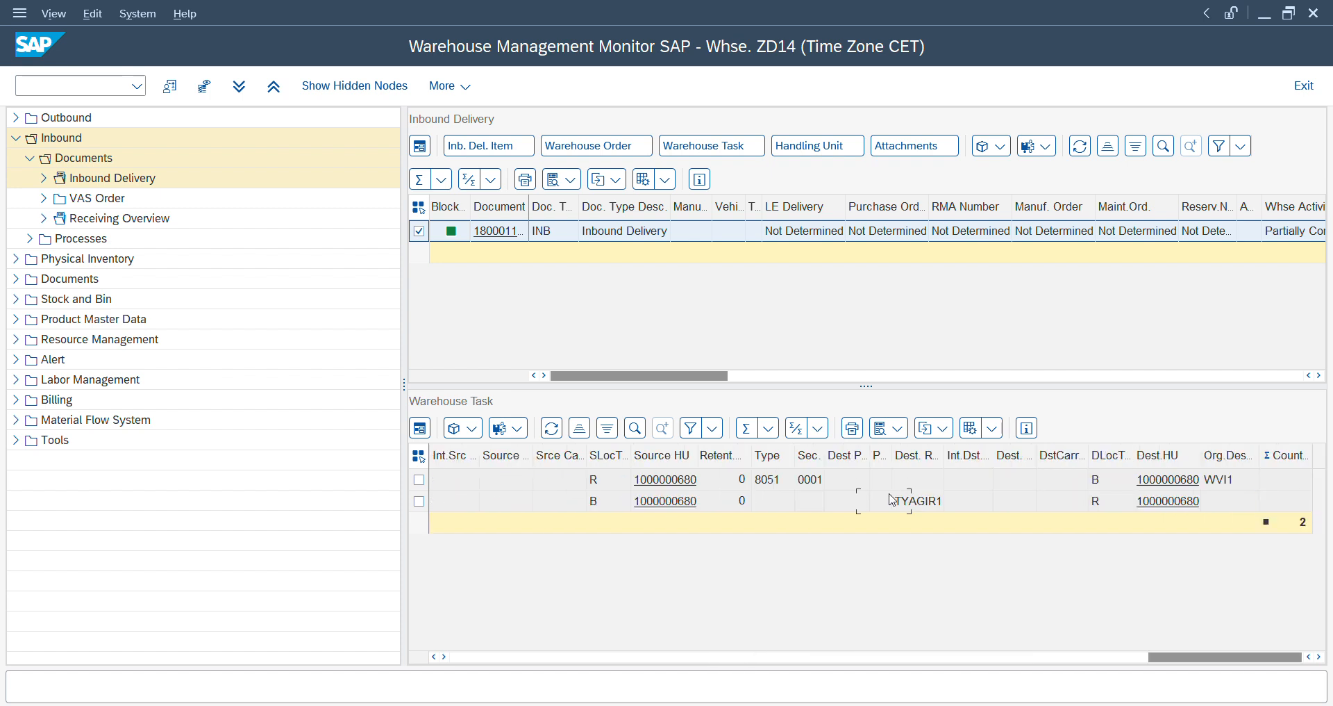
- Return to the RF session and open transaction /scwm/vasexec in a new session
{"action": "key", "text": "alt+Tab"}
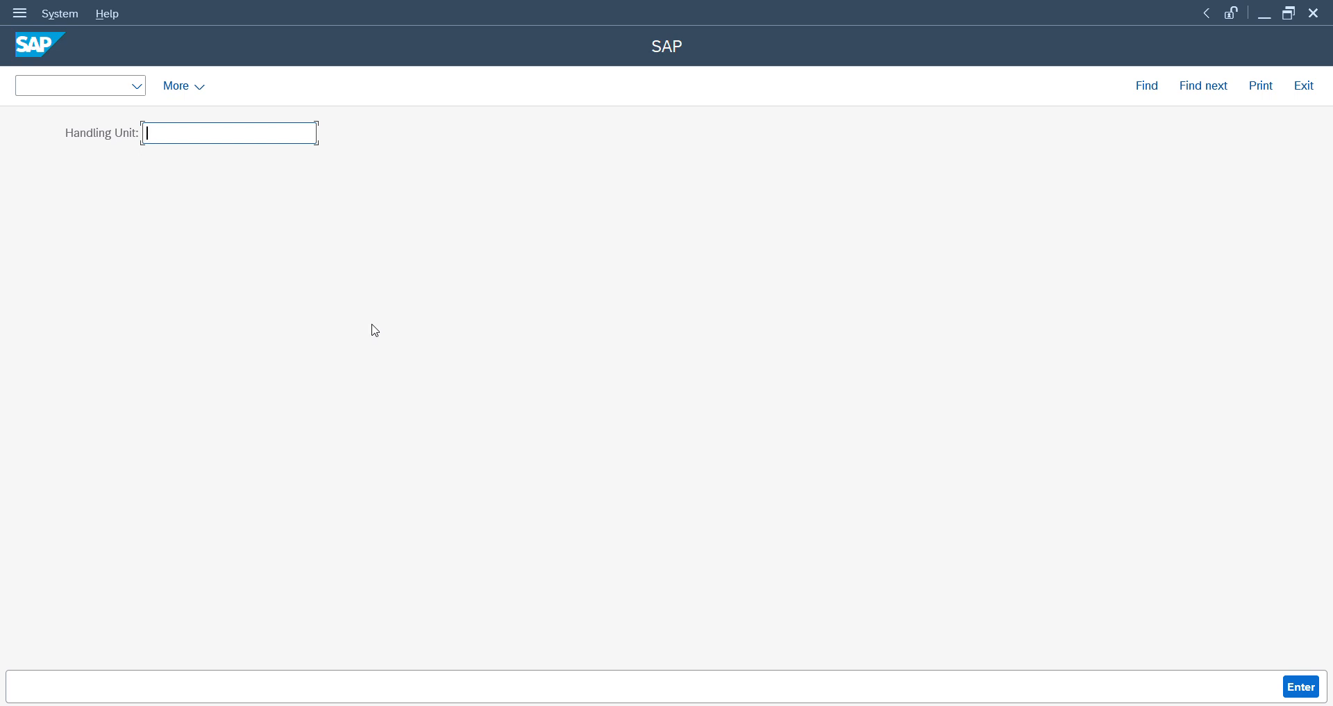
{"action": "left_click", "coordinate": [98, 89]}
{"action": "type", "text": "/o/scwm/vase"}
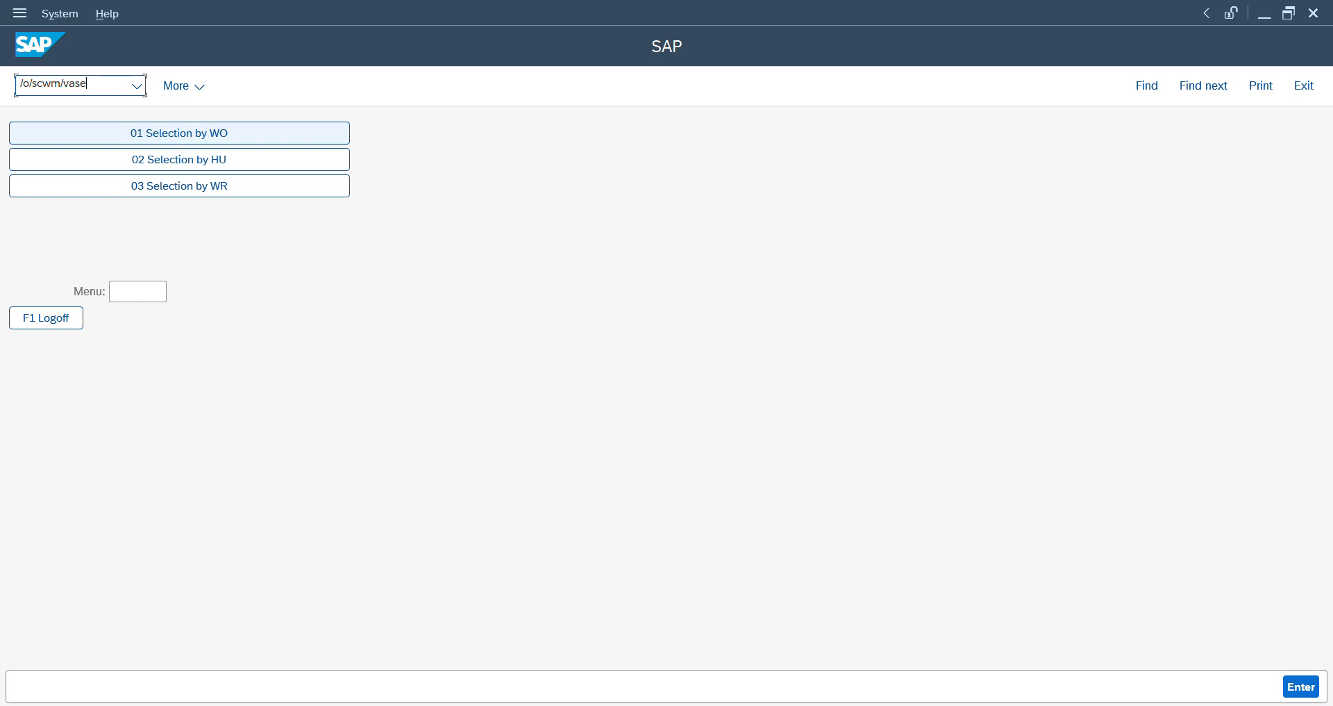
{"action": "type", "text": "xec"}
{"action": "key", "text": "Return"}
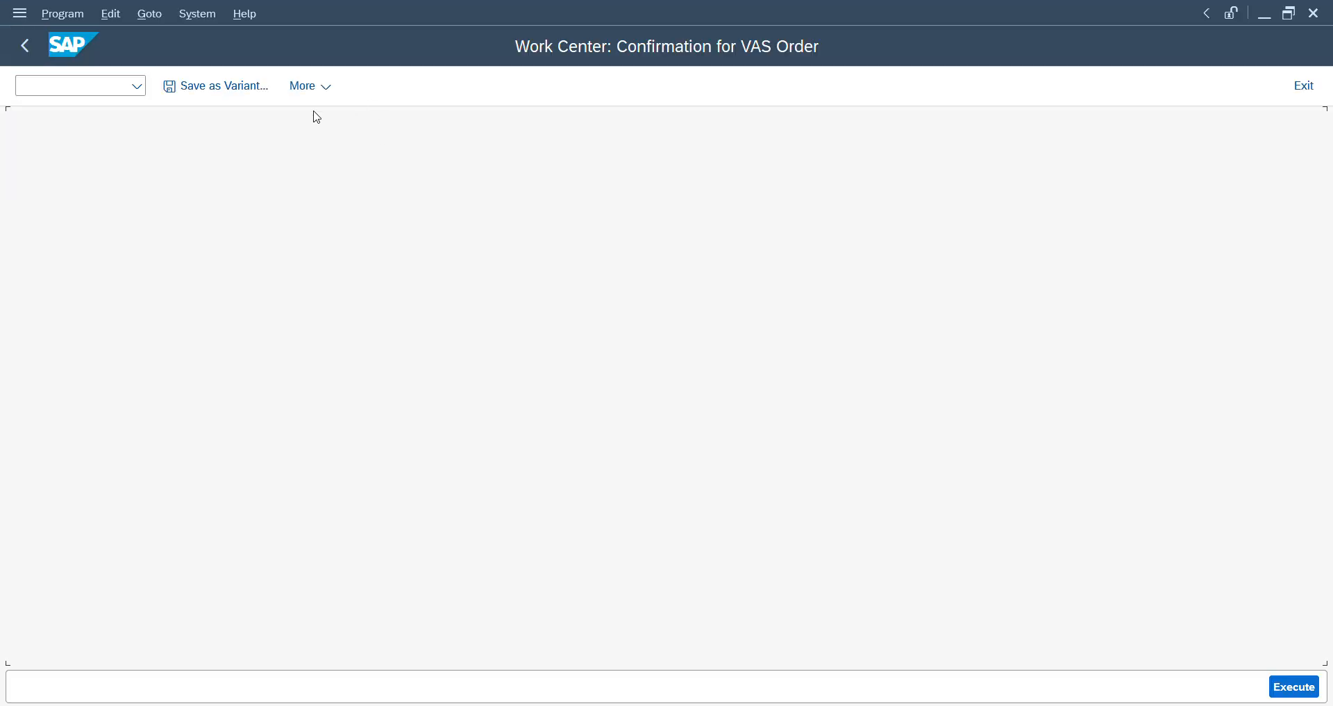
{"action": "left_click", "coordinate": [302, 184]}
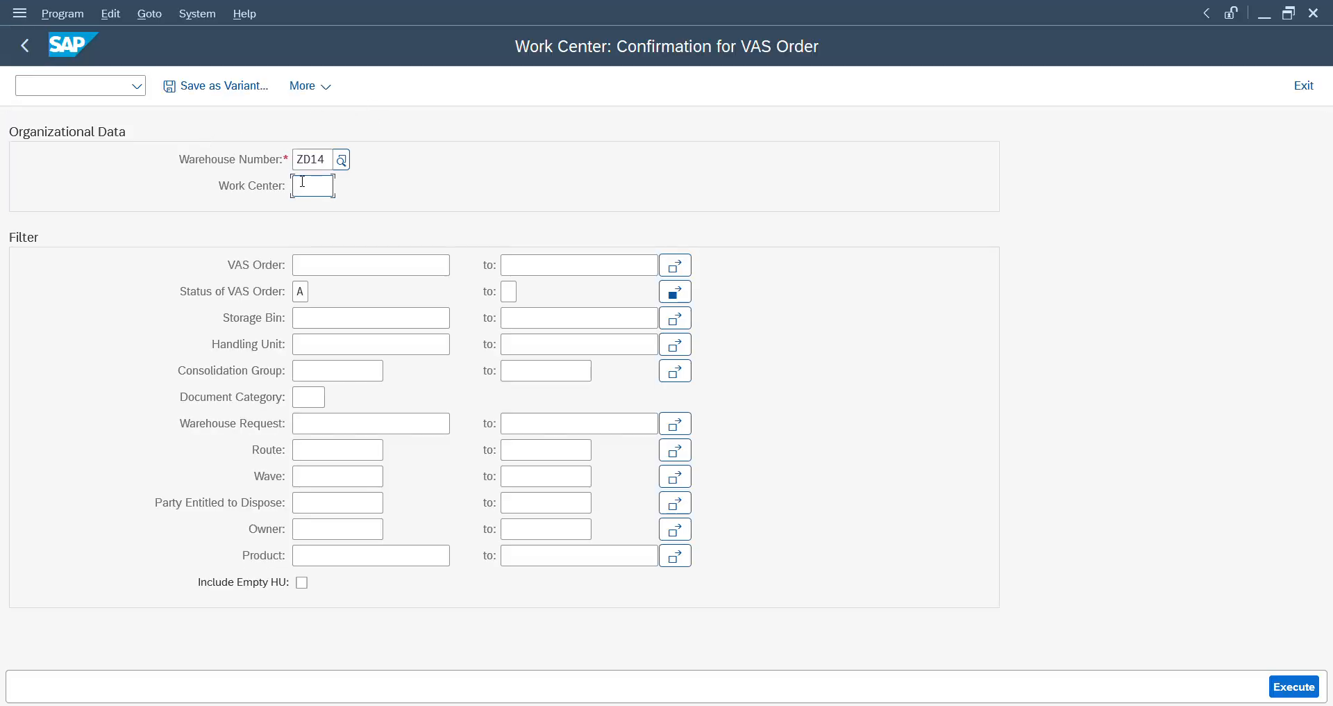
{"action": "type", "text": "w"}
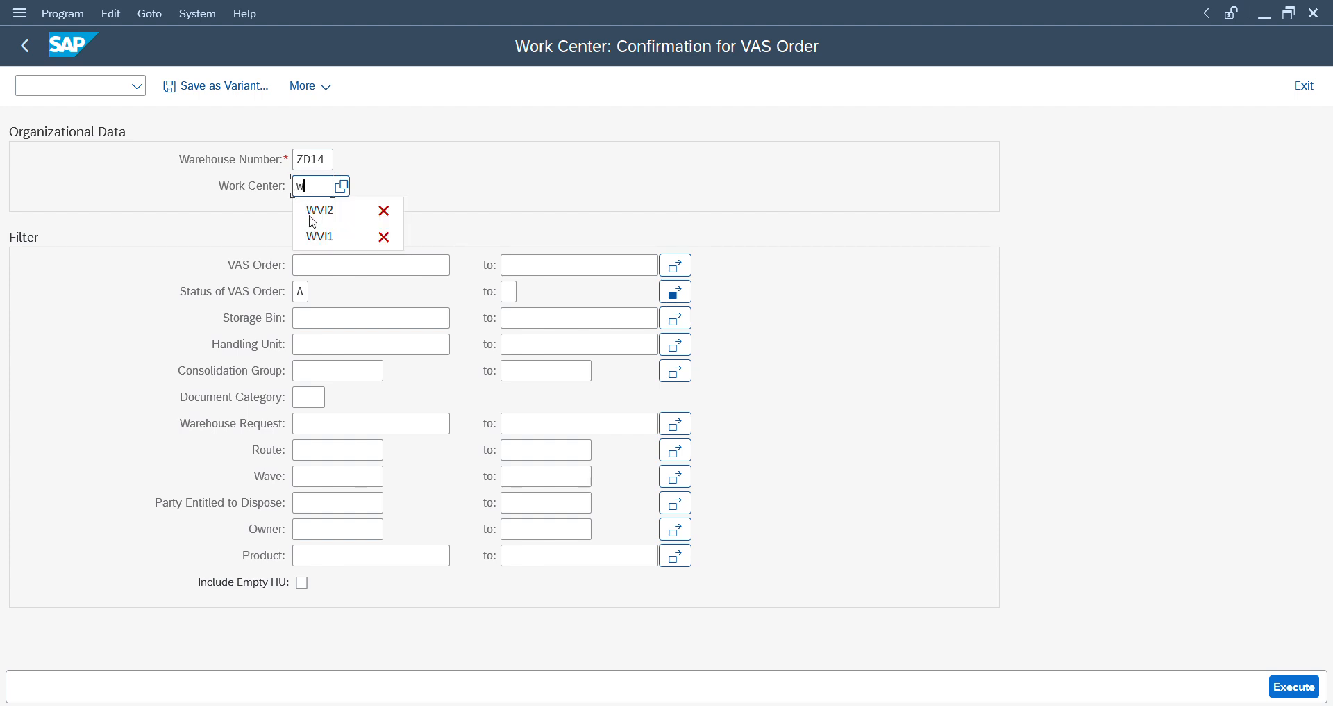
{"action": "left_click", "coordinate": [317, 242]}
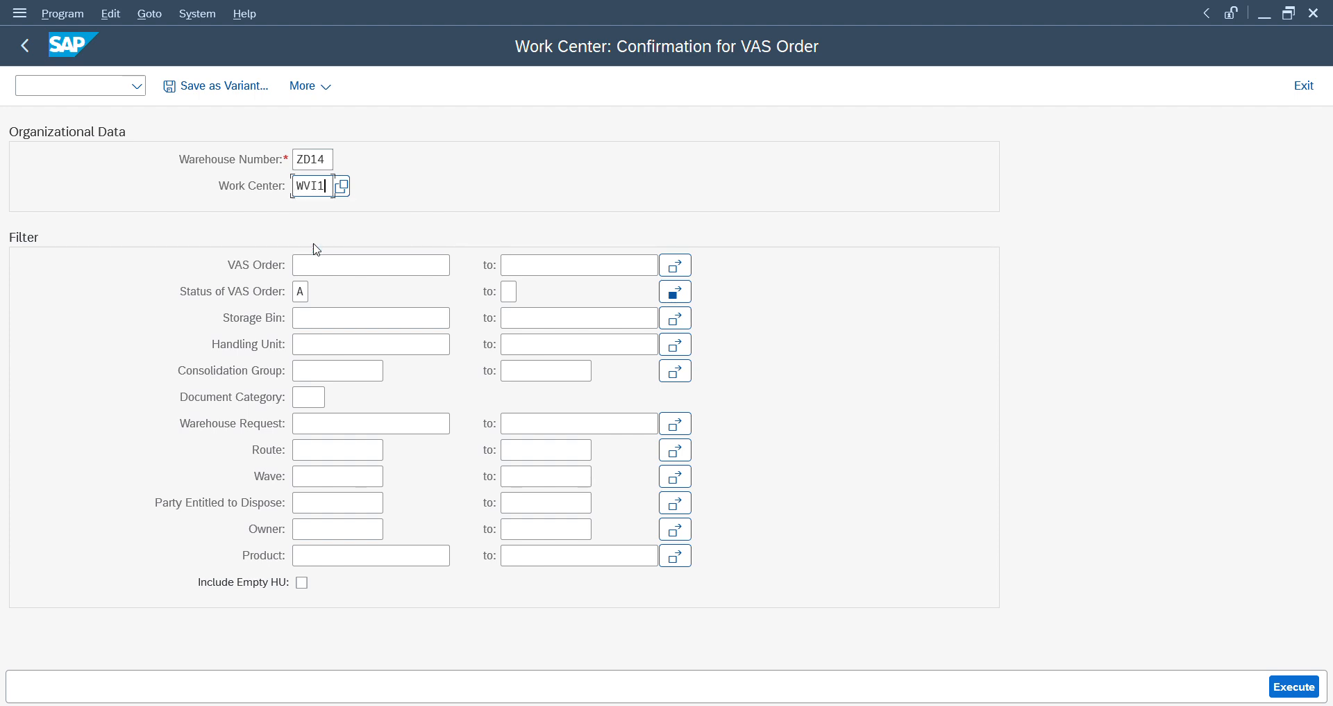
{"action": "left_click", "coordinate": [323, 343]}
{"action": "key", "text": "ctrl+v"}
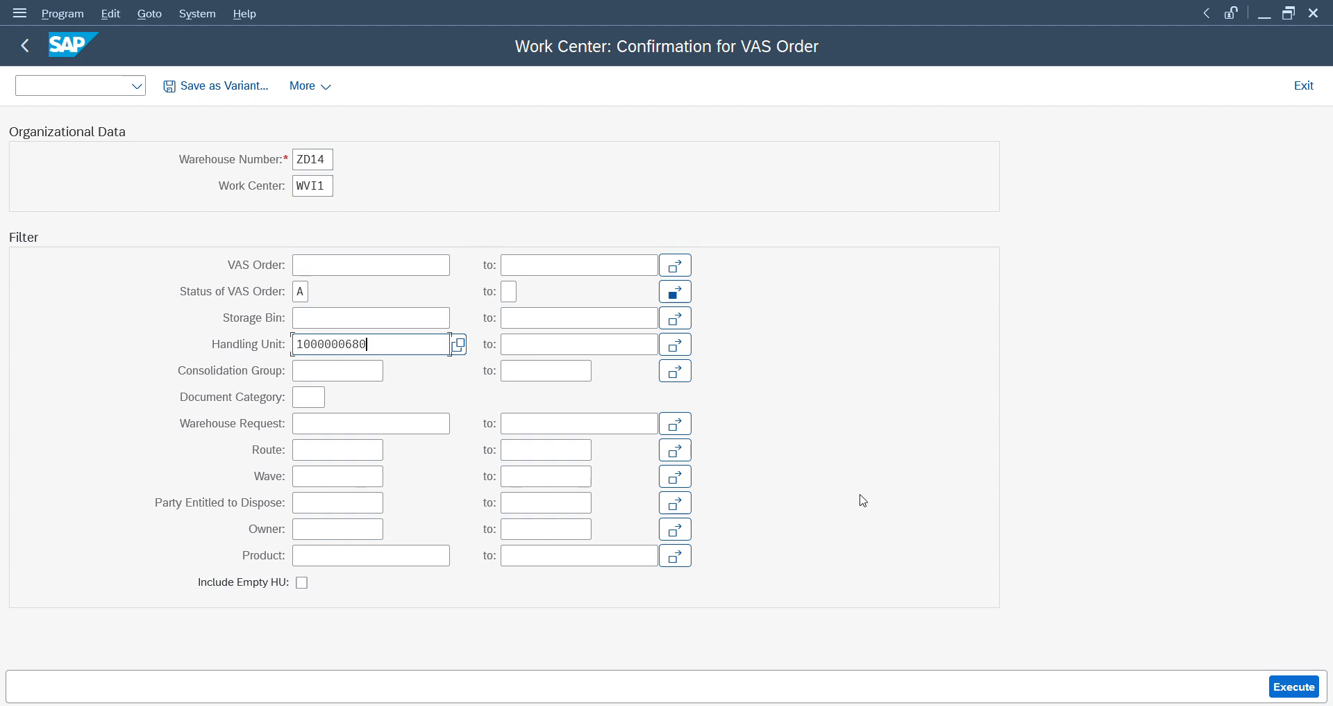
{"action": "left_click", "coordinate": [1296, 689]}
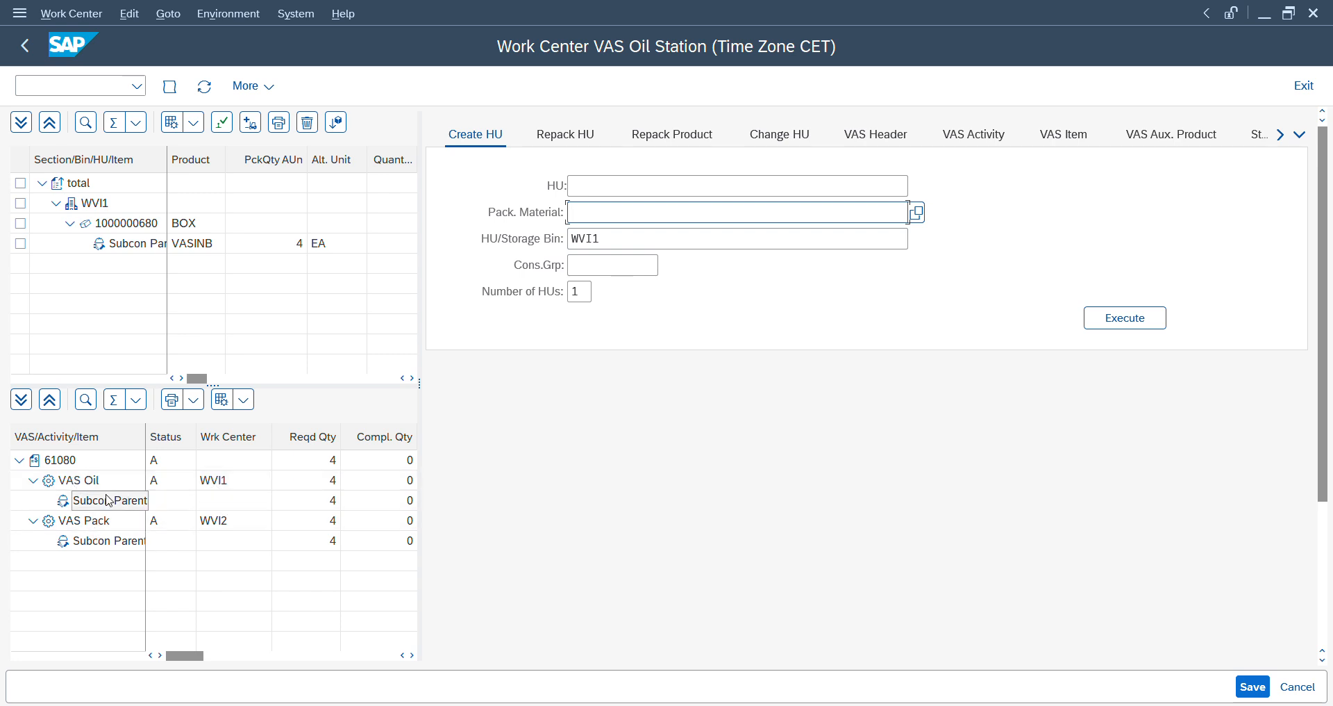
- Start the VAS Oil activity of the VAS order and end it without variances
{"action": "left_click", "coordinate": [65, 485]}
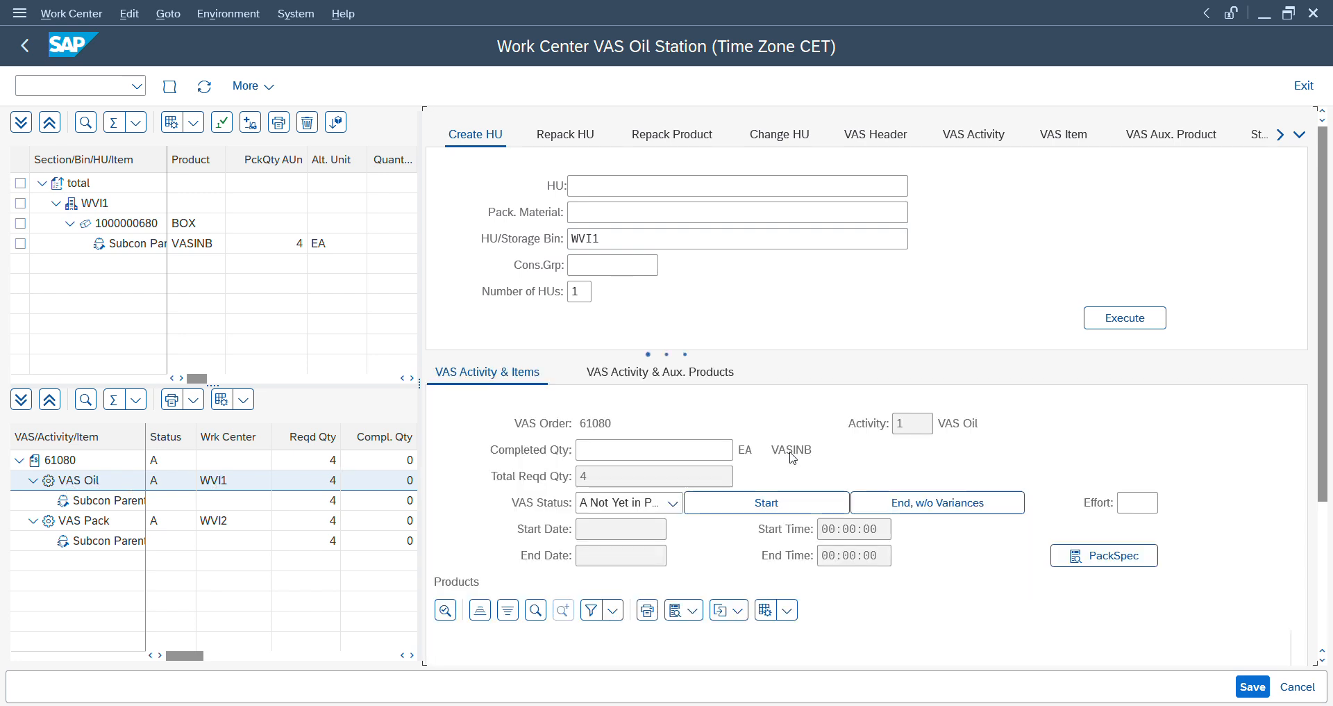
{"action": "left_click", "coordinate": [790, 504]}
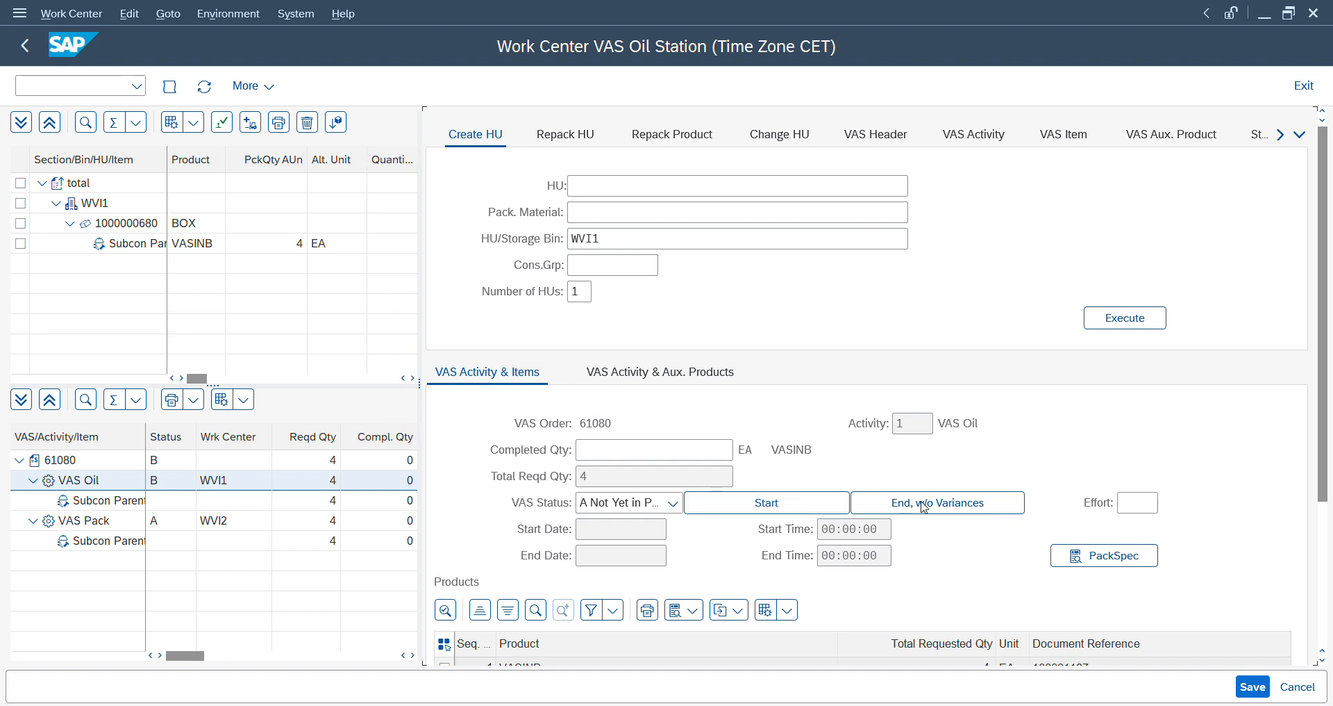
{"action": "left_click", "coordinate": [924, 508]}
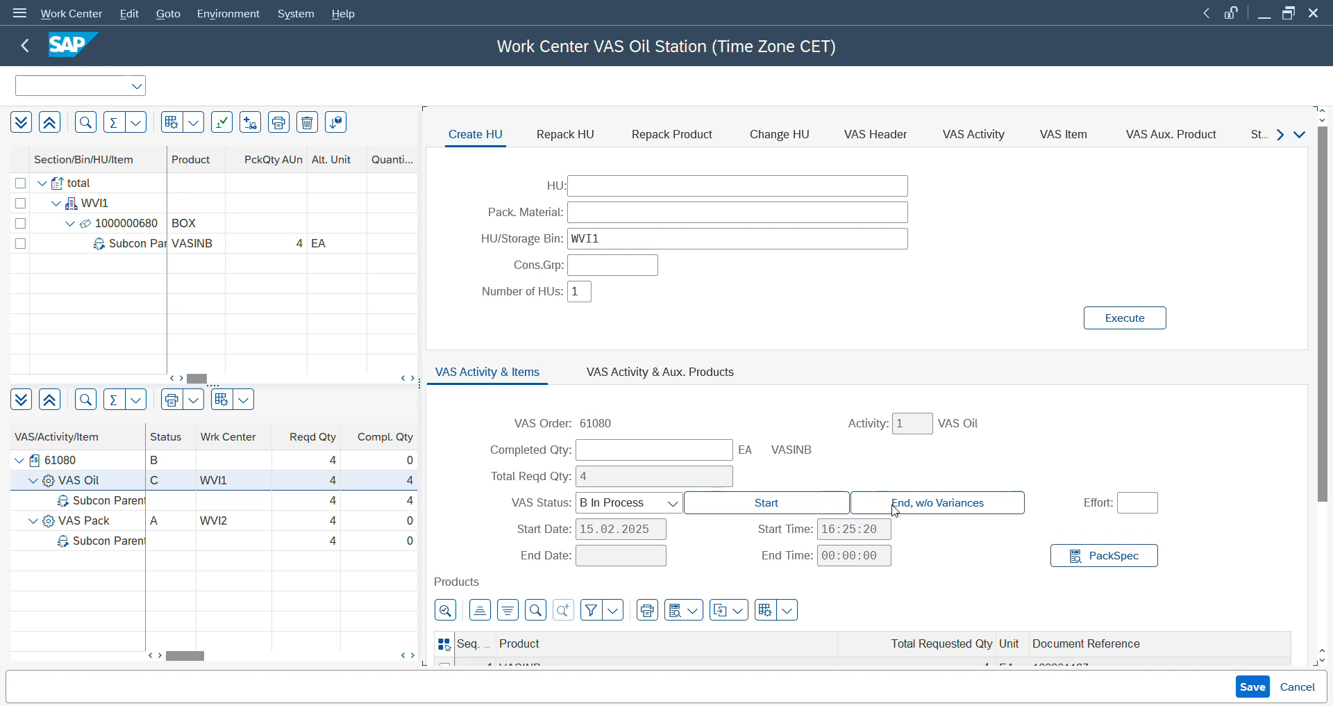
{"action": "left_click", "coordinate": [895, 510]}
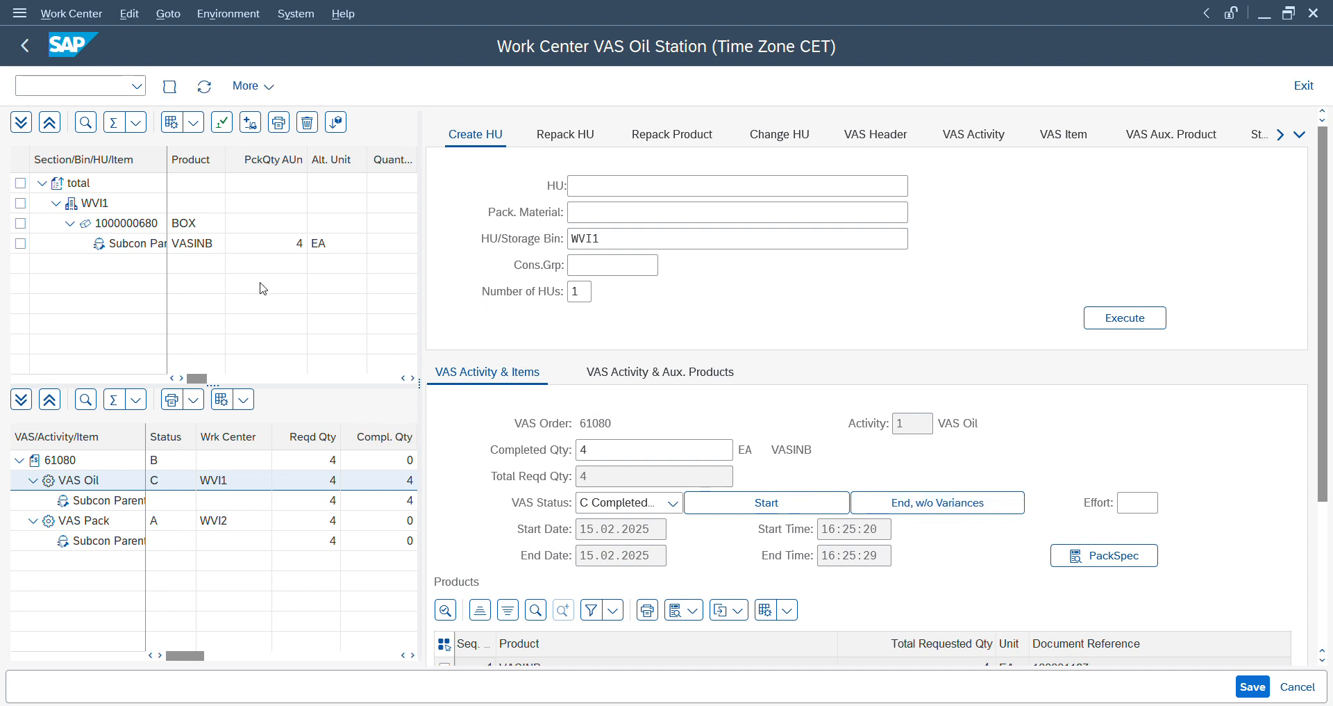
{"action": "left_click", "coordinate": [21, 223]}
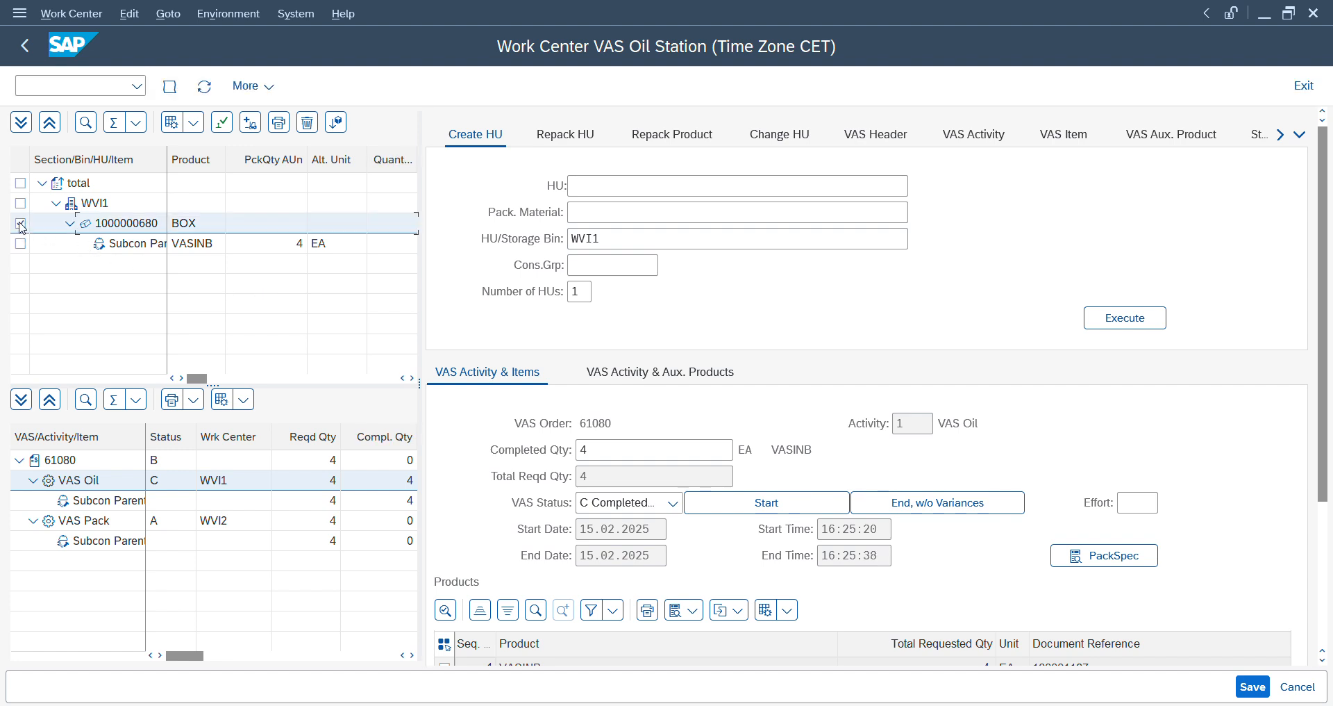
{"action": "left_click", "coordinate": [226, 120]}
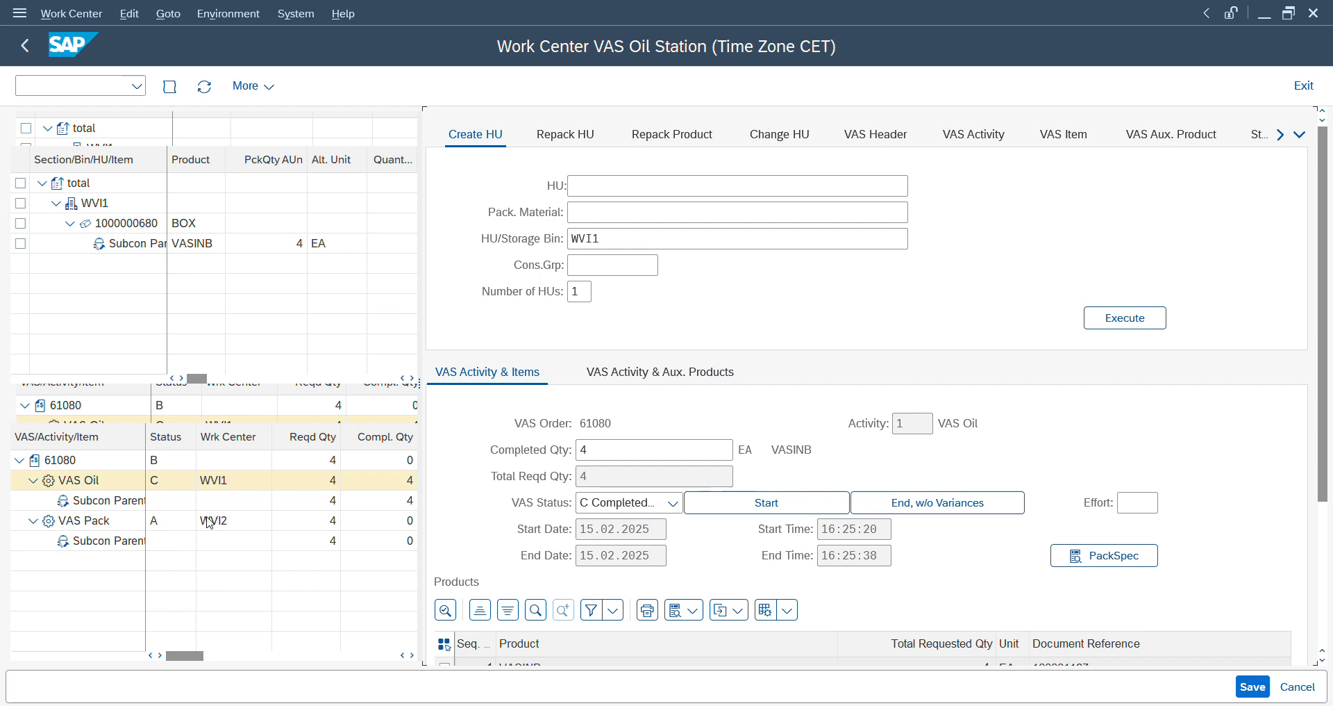
- Switch to the warehouse monitor, refresh the inbound delivery and display its warehouse tasks again
{"action": "key", "text": "alt+Tab"}
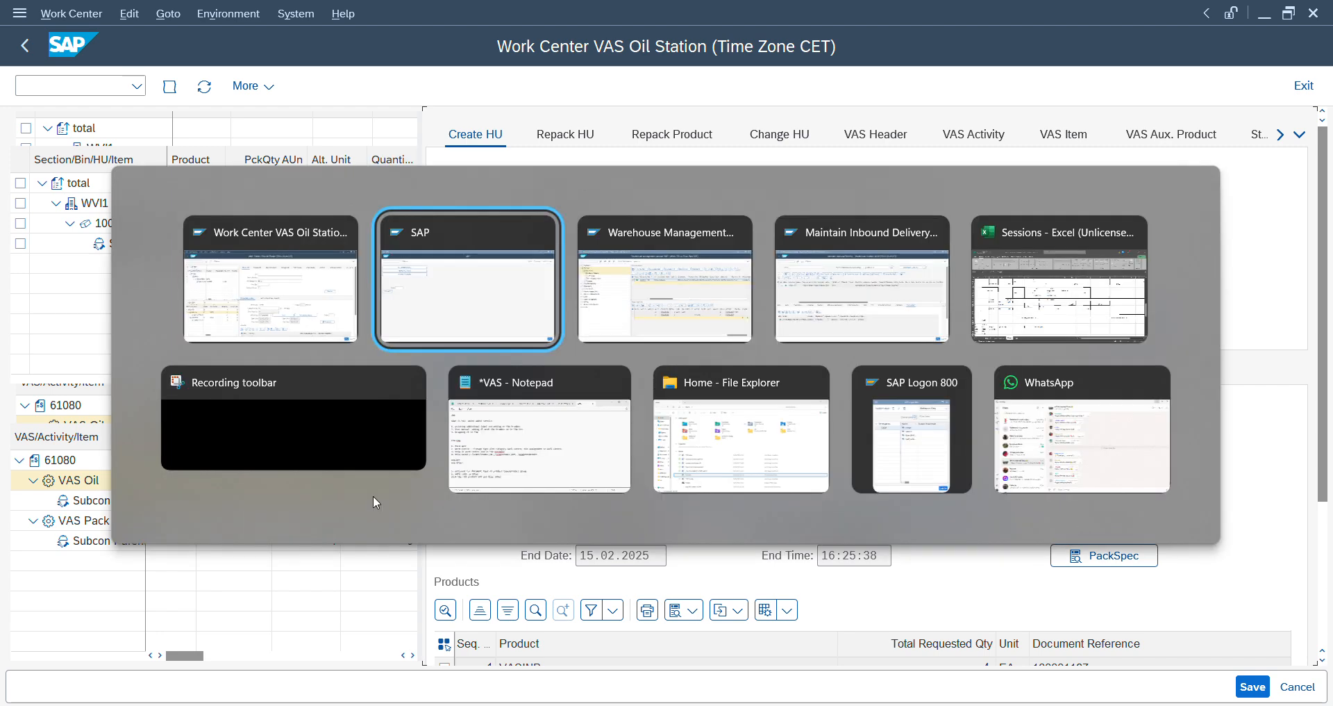
{"action": "key", "text": "alt+Tab"}
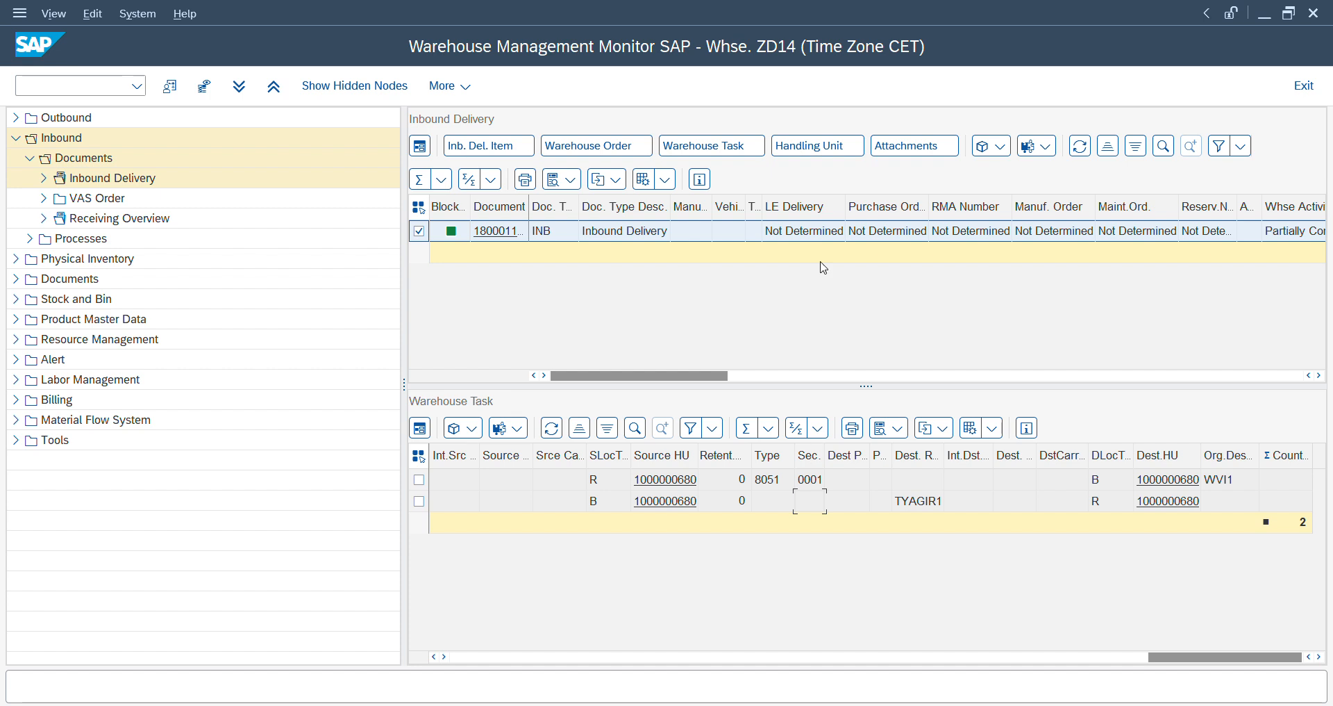
{"action": "left_click", "coordinate": [1087, 161]}
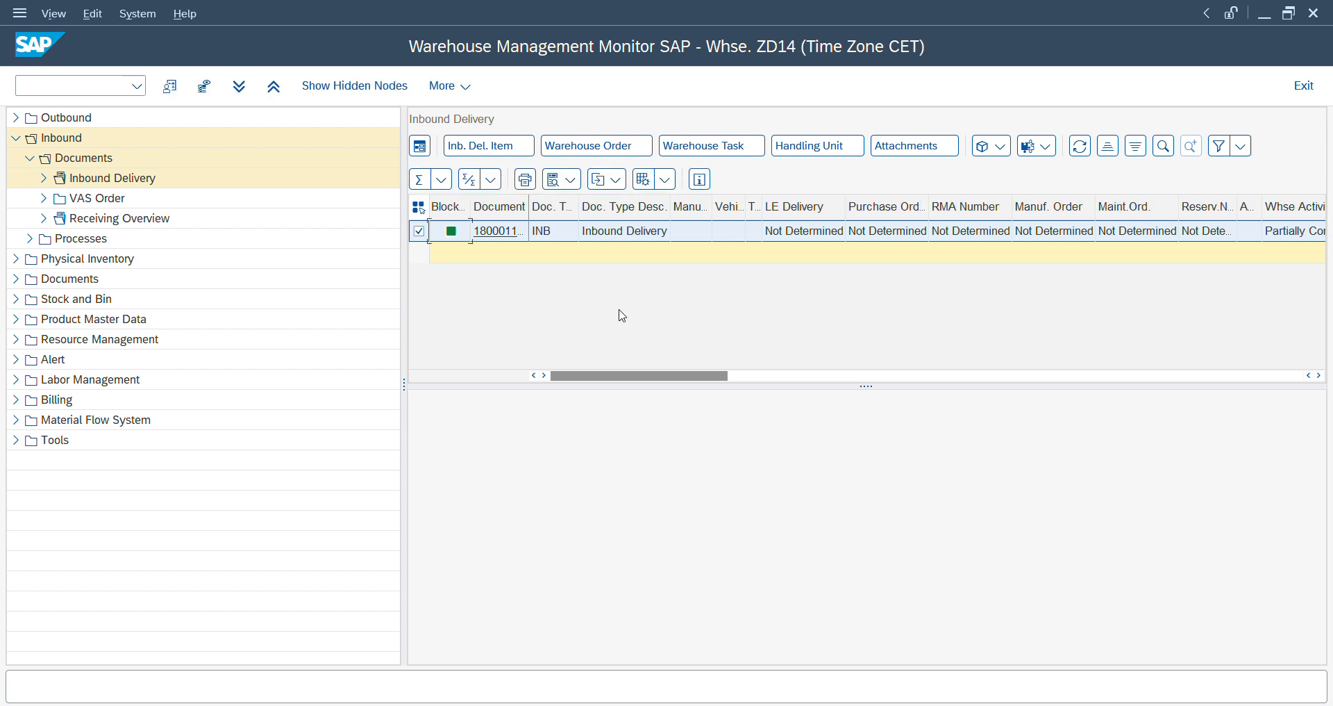
{"action": "left_click", "coordinate": [736, 149]}
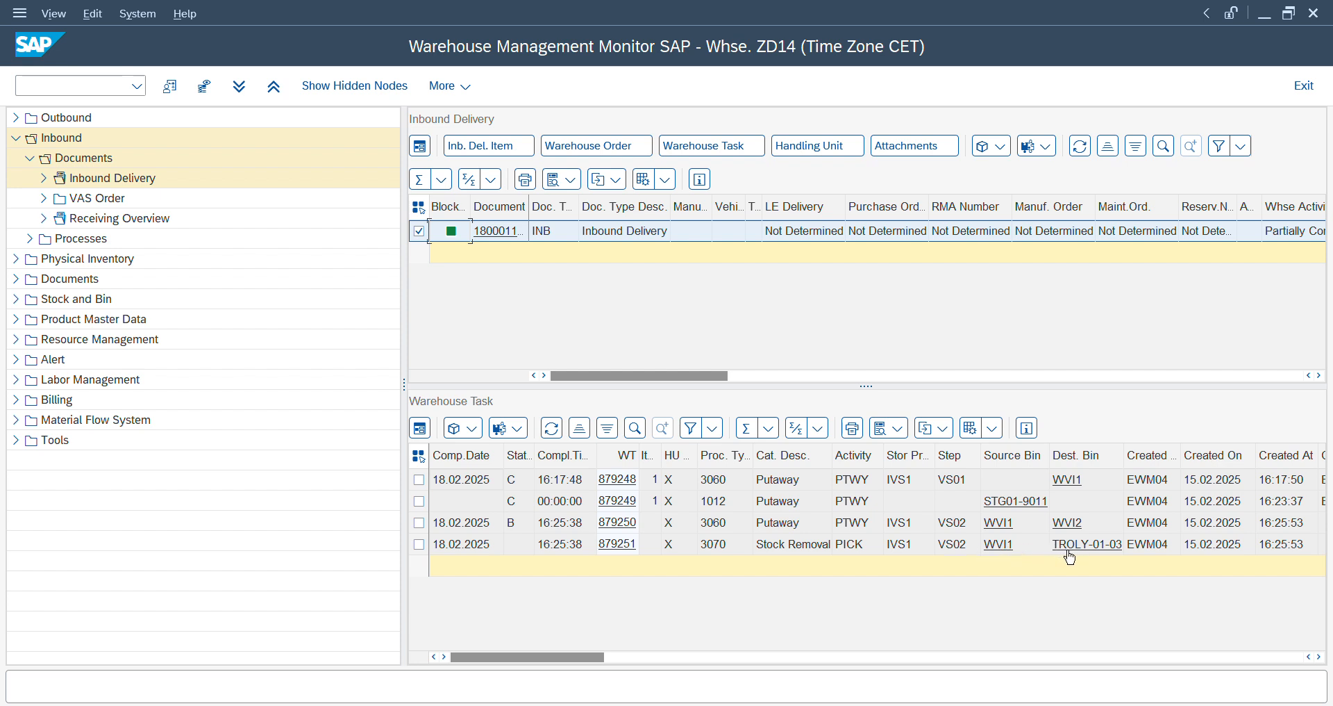
{"action": "key", "text": "alt+Tab"}
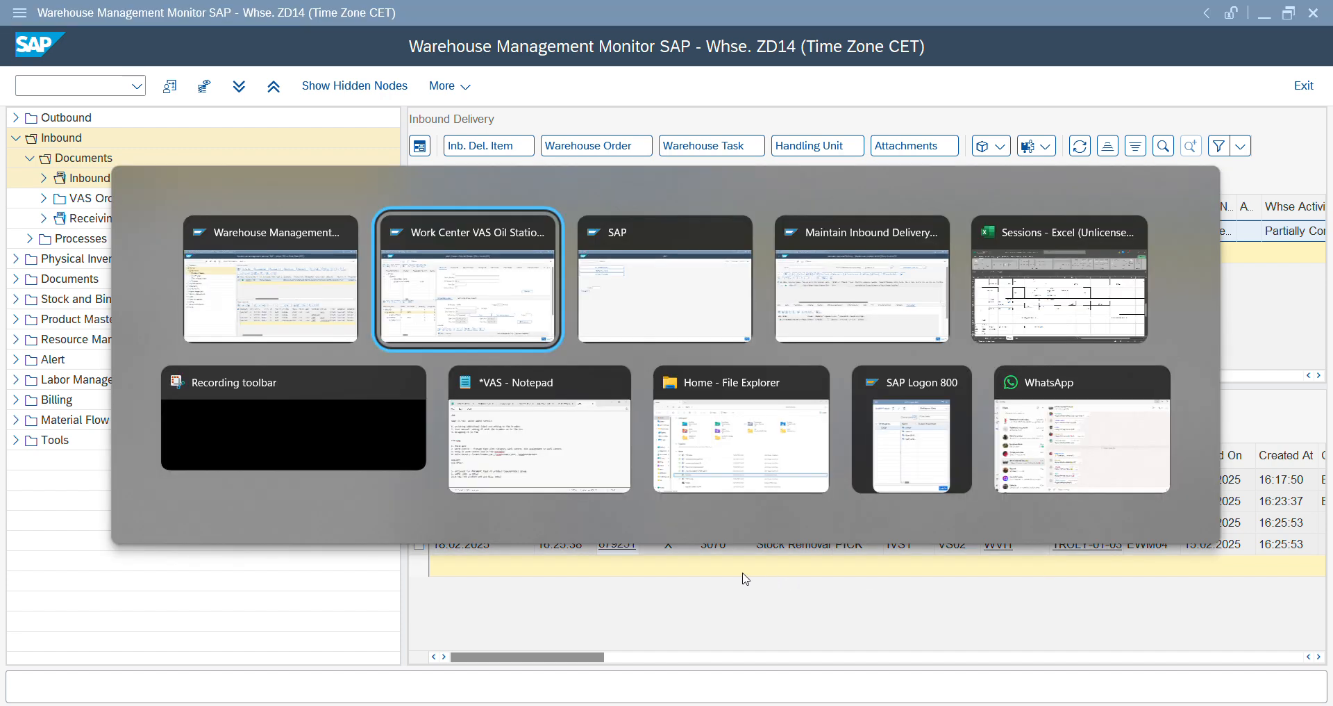
{"action": "key", "text": "alt+Tab"}
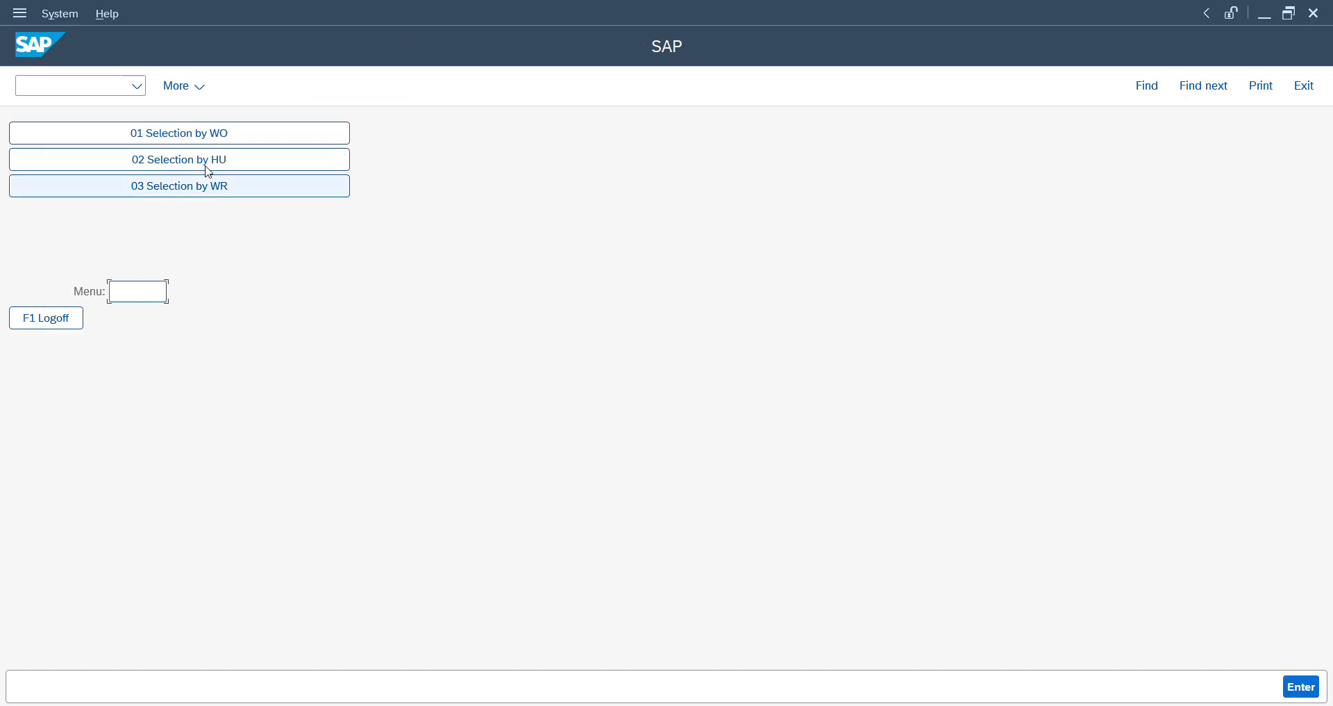
{"action": "left_click", "coordinate": [206, 157]}
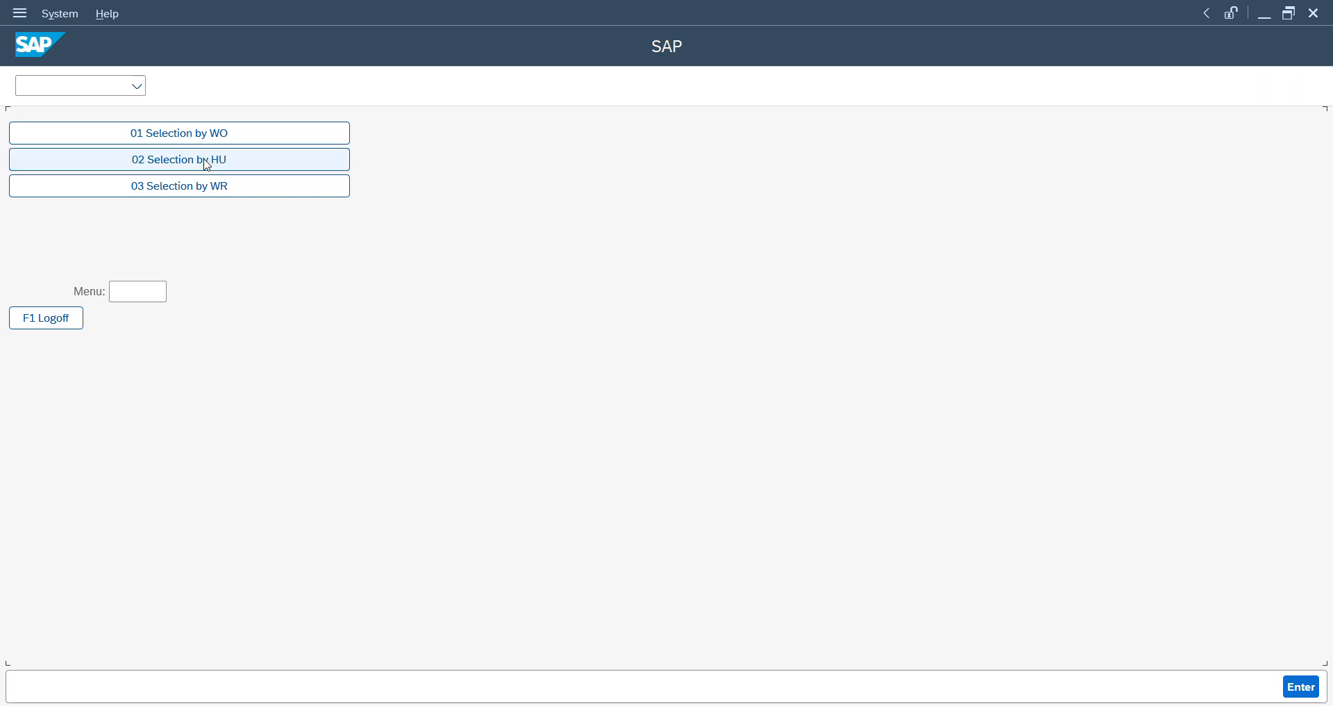
{"action": "key", "text": "ctrl+v"}
{"action": "key", "text": "Return"}
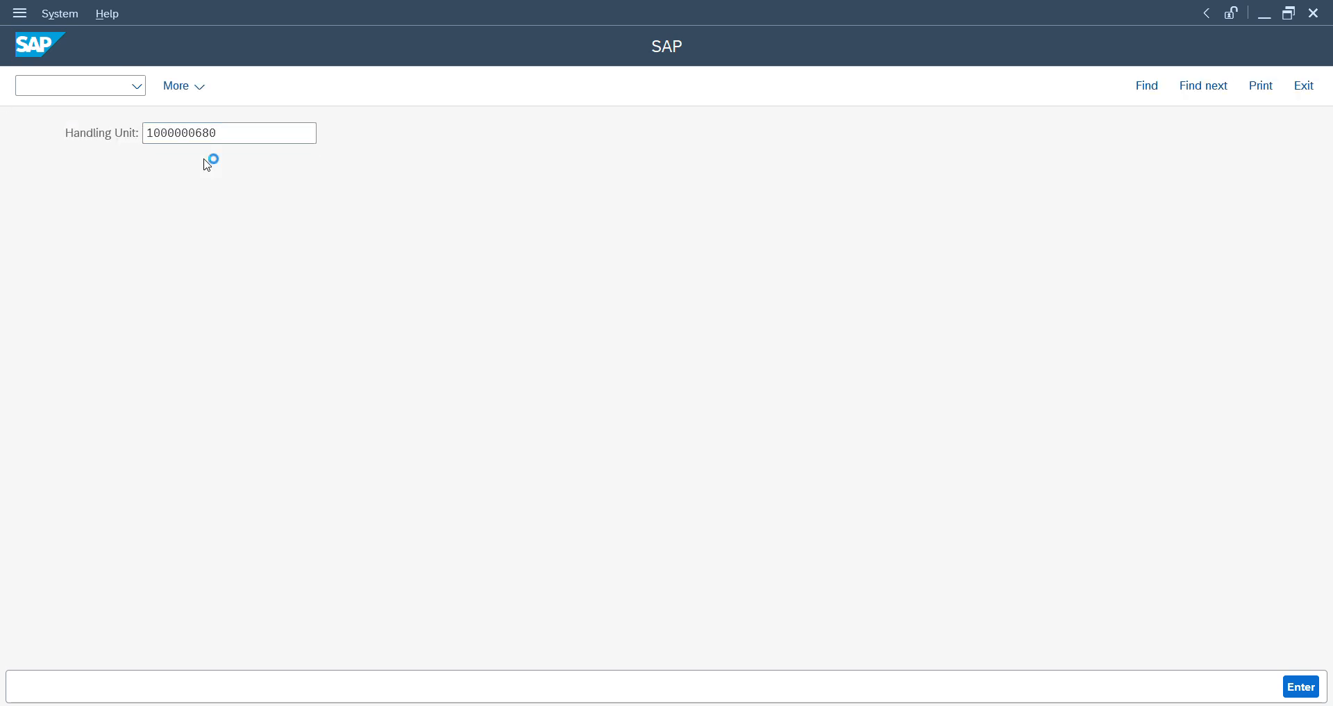
- Display the delivery's warehouse orders in the monitor and assign the open type 3070 warehouse order to queue INBOUND
{"action": "key", "text": "alt+Tab"}
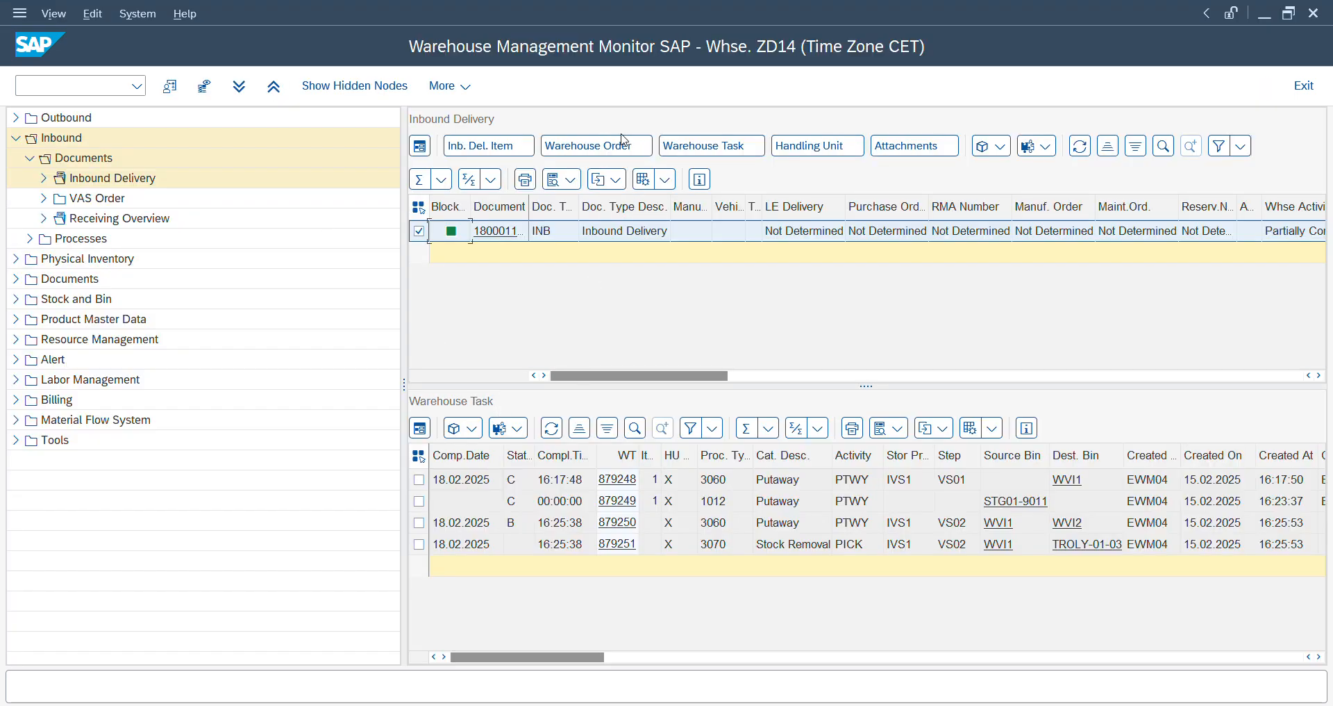
{"action": "left_click", "coordinate": [623, 144]}
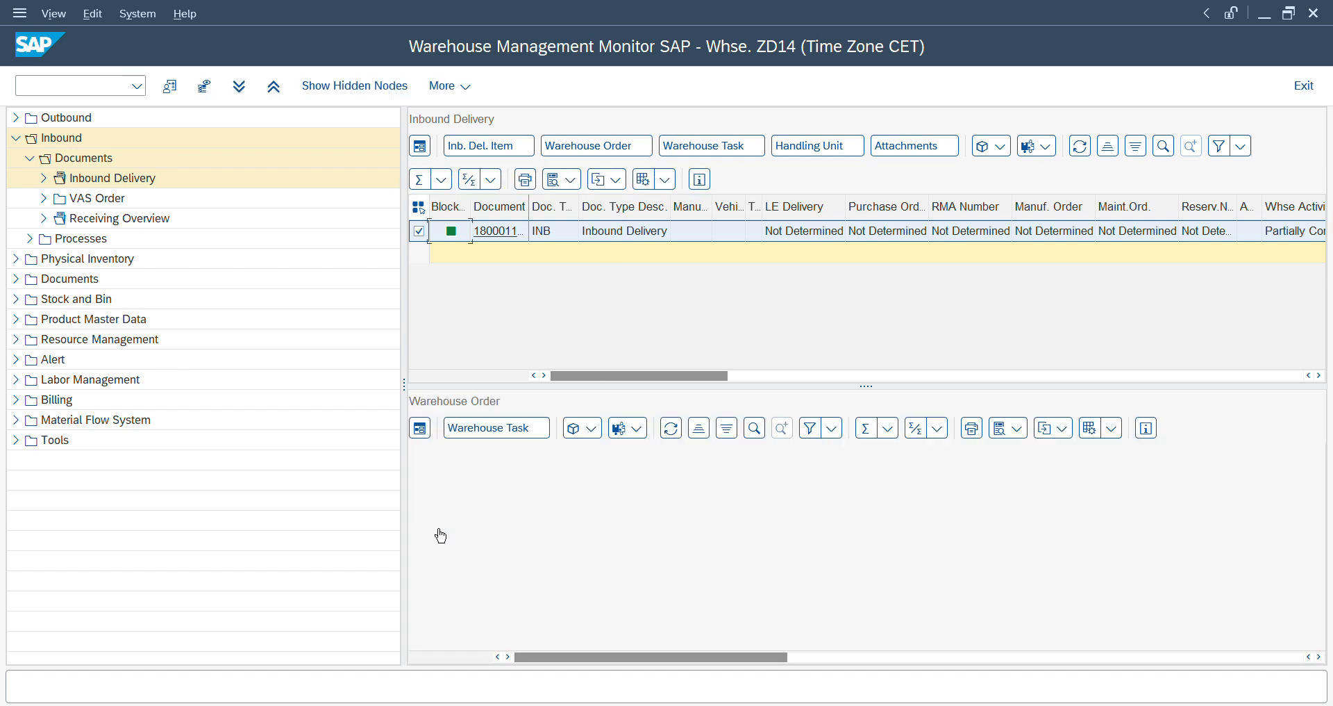
{"action": "left_click", "coordinate": [418, 500]}
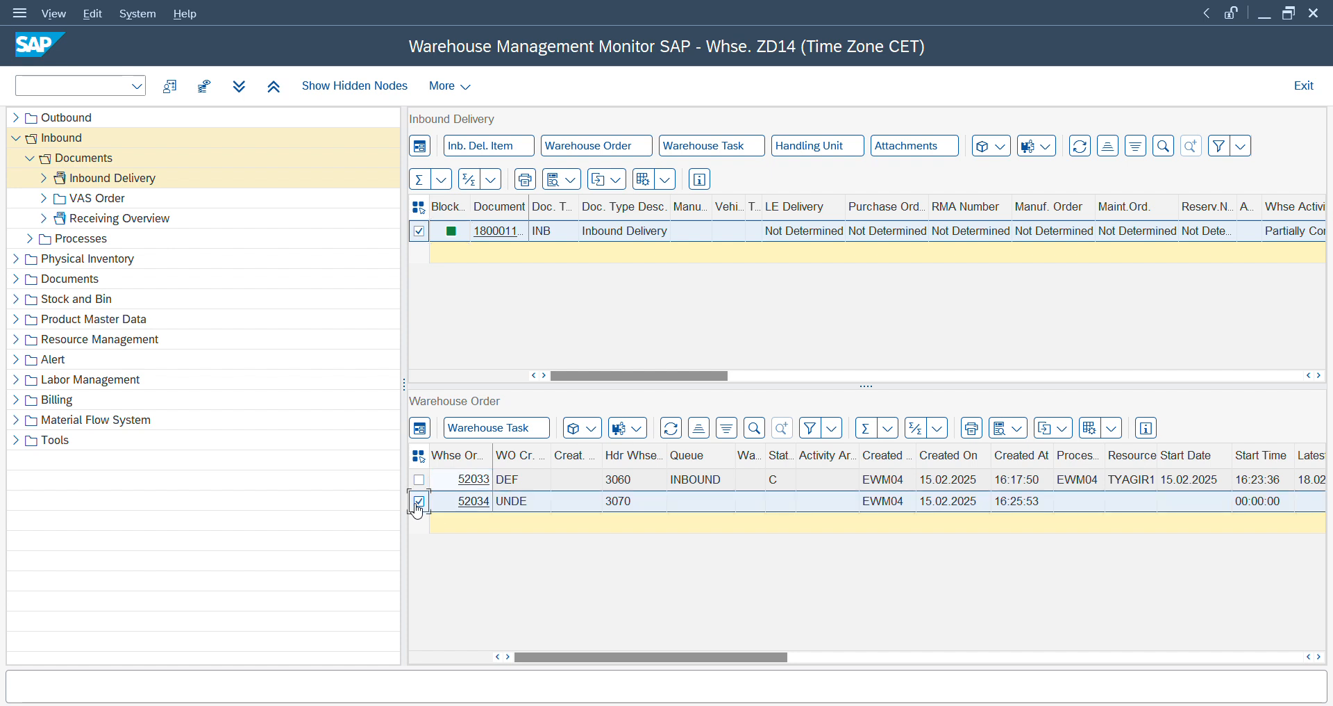
{"action": "left_click", "coordinate": [599, 431]}
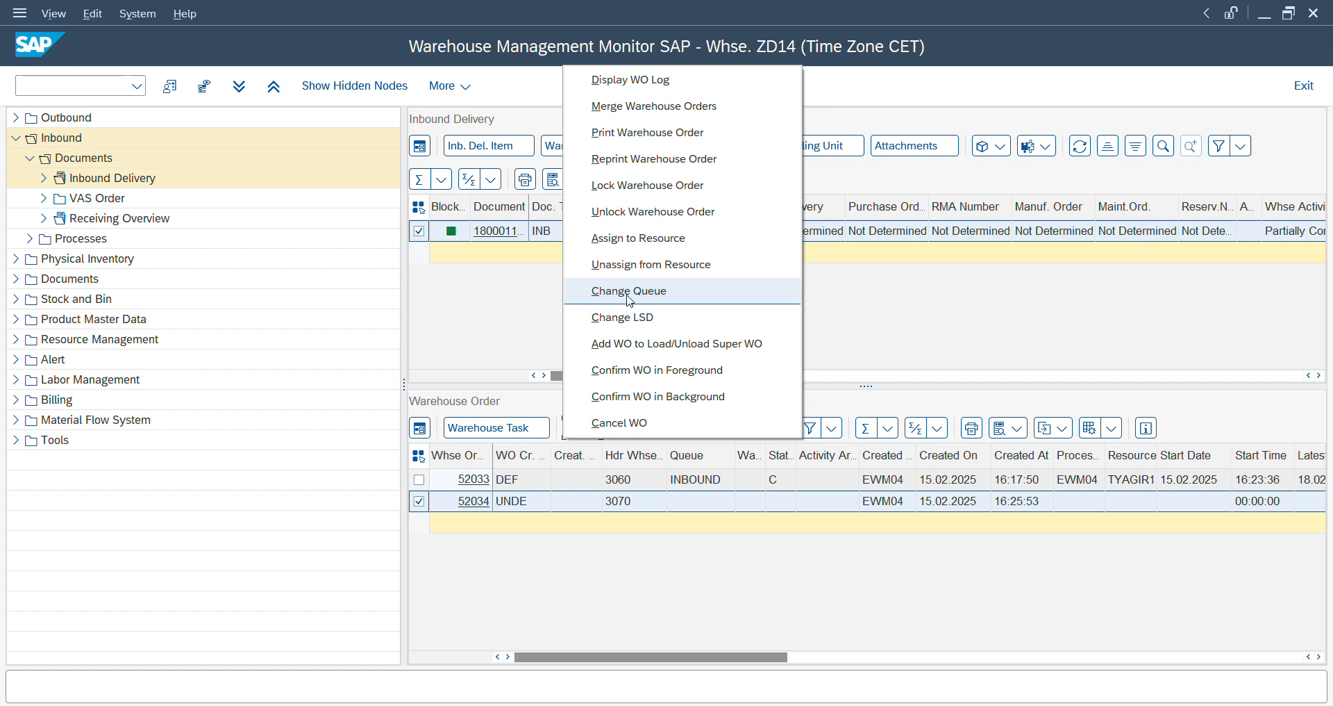
{"action": "left_click", "coordinate": [629, 291]}
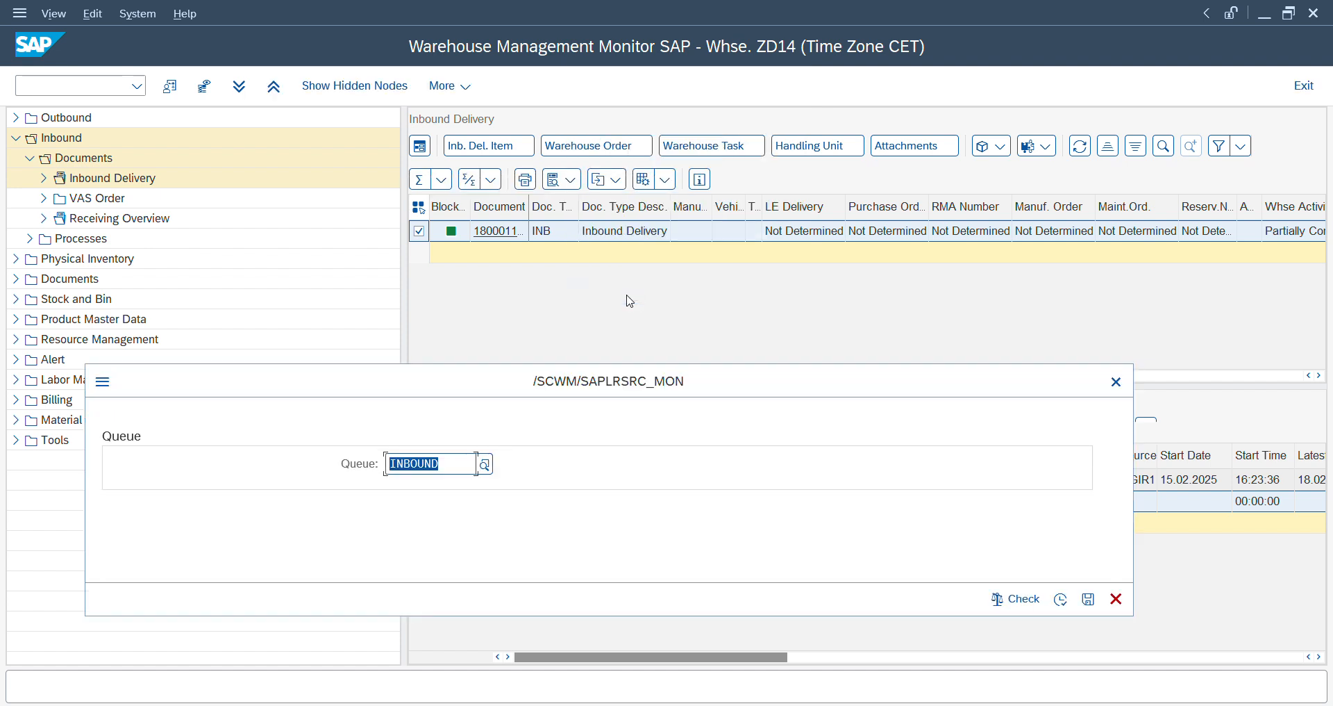
{"action": "left_click", "coordinate": [1061, 600]}
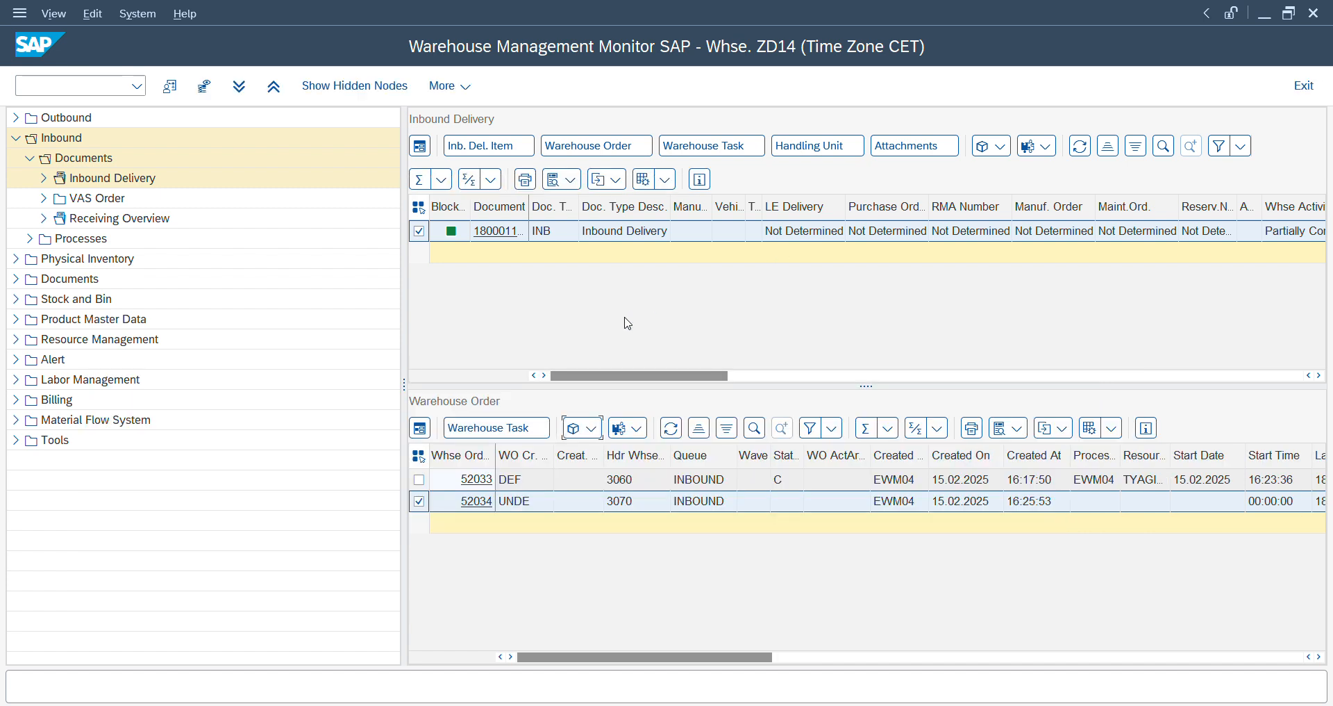
{"action": "key", "text": "alt+Tab"}
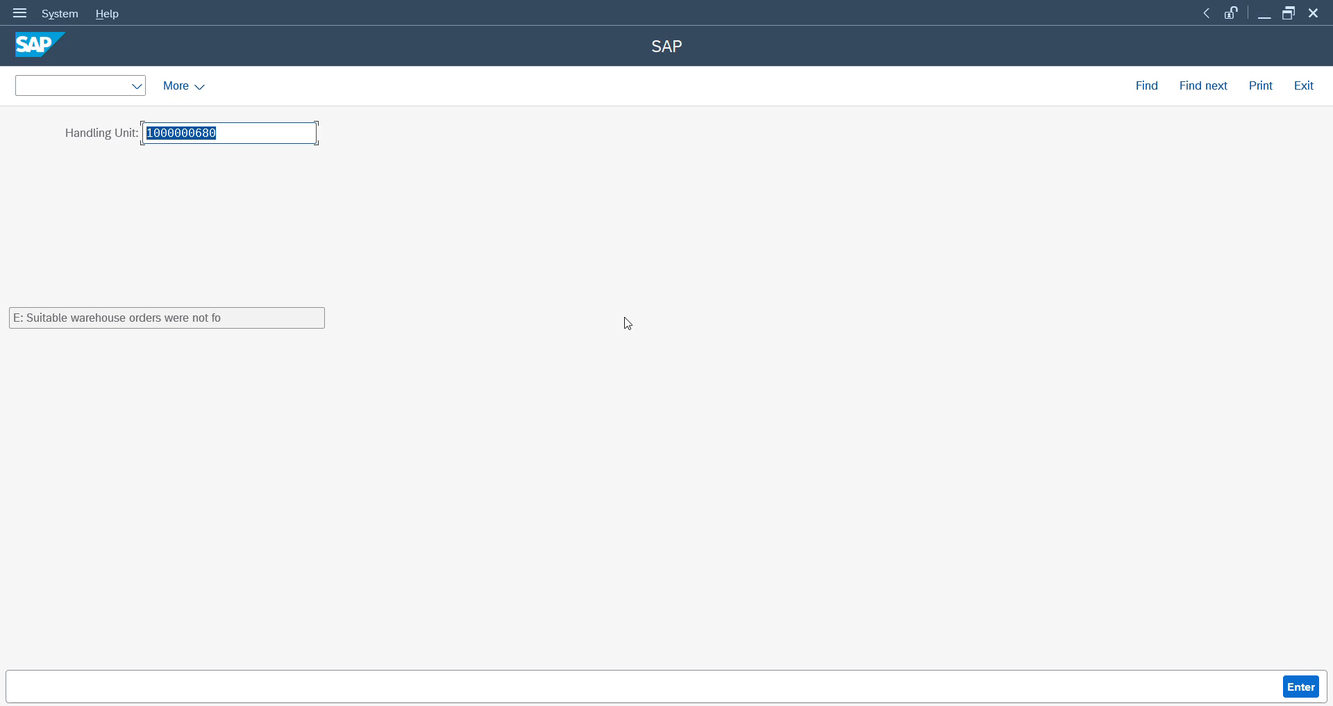
{"action": "key", "text": "Return"}
{"action": "key", "text": "alt+Tab"}
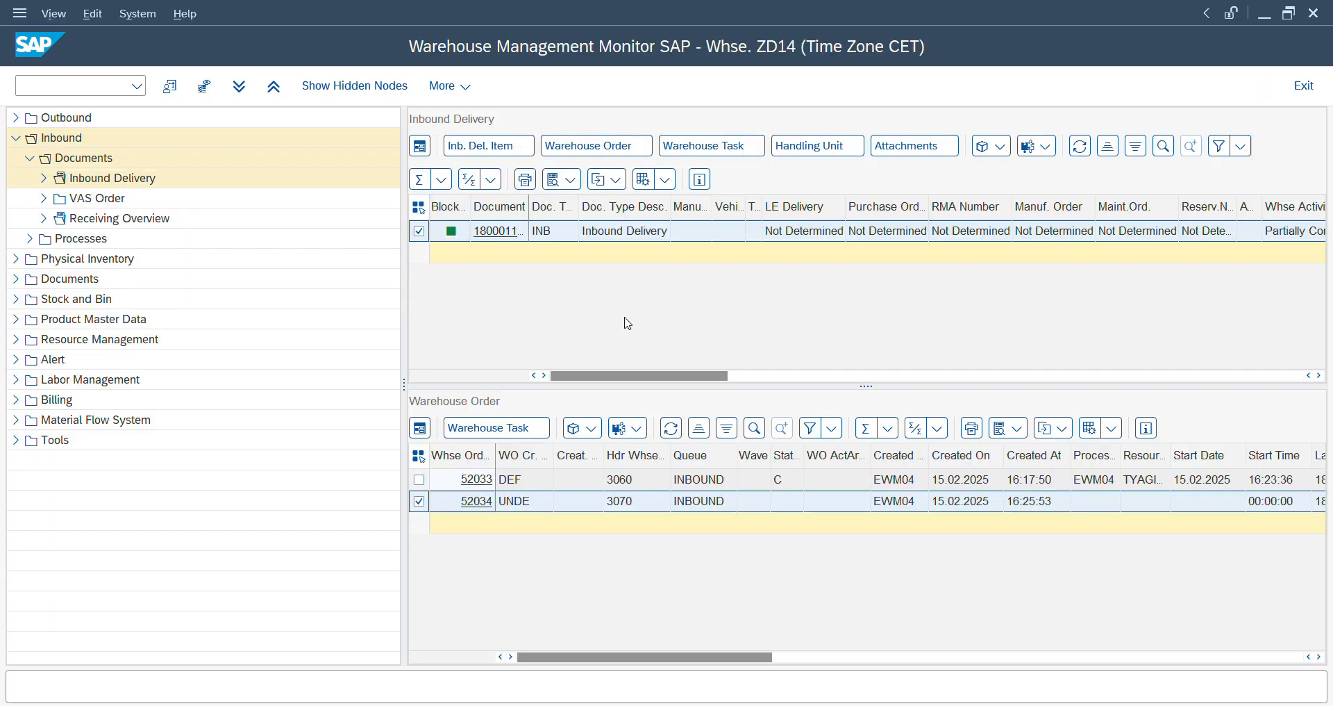
{"action": "key", "text": "alt+Tab"}
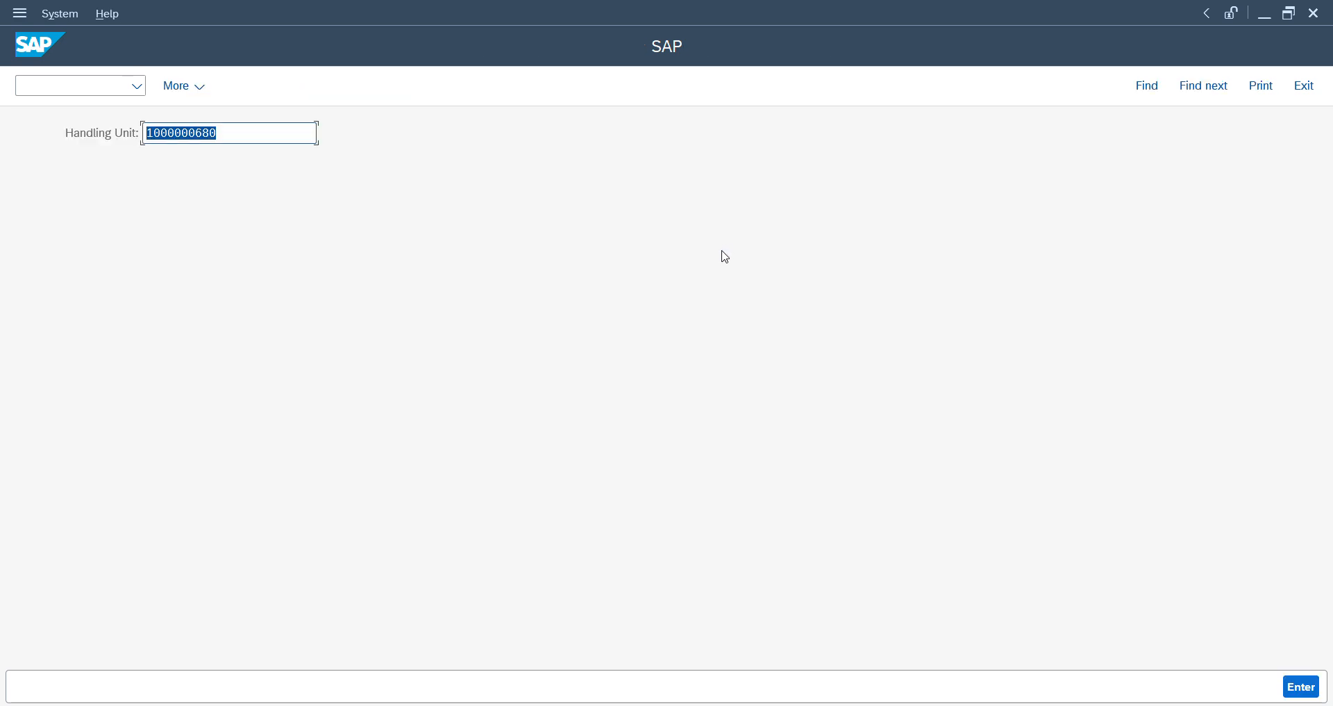
{"action": "key", "text": "alt+Tab"}
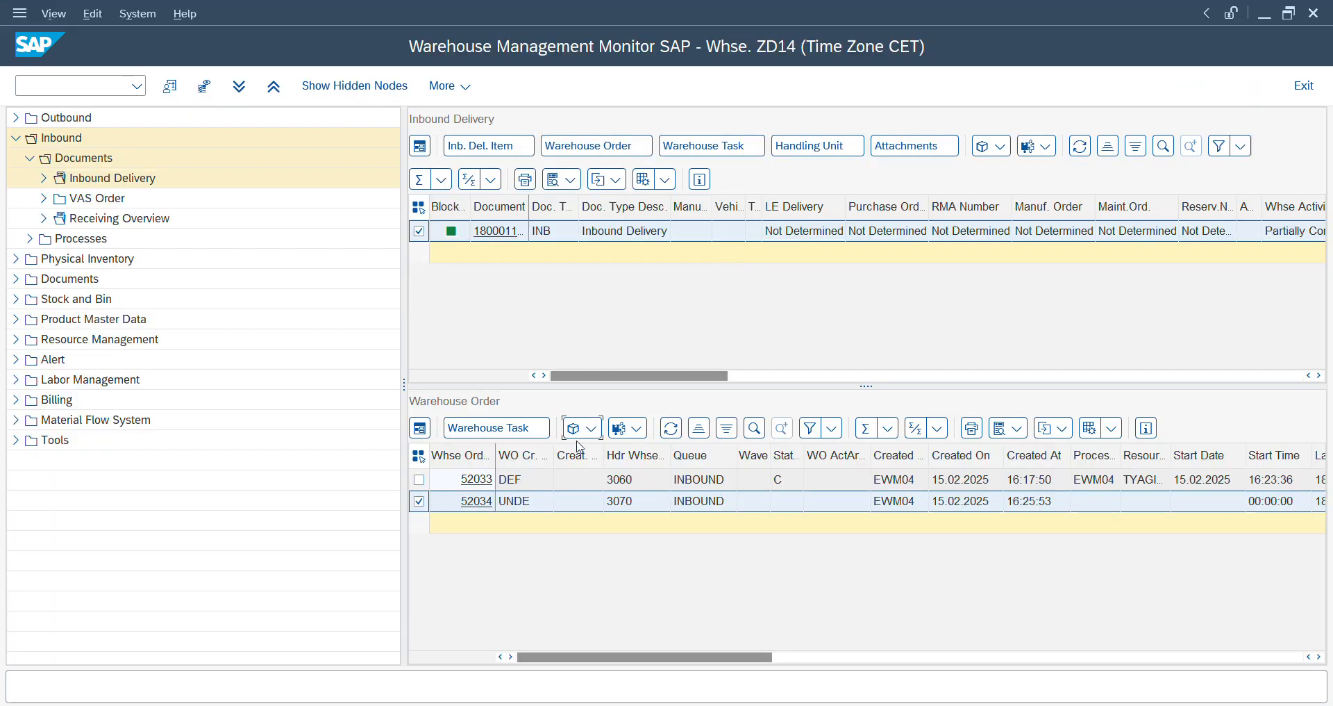
{"action": "key", "text": "alt+Tab"}
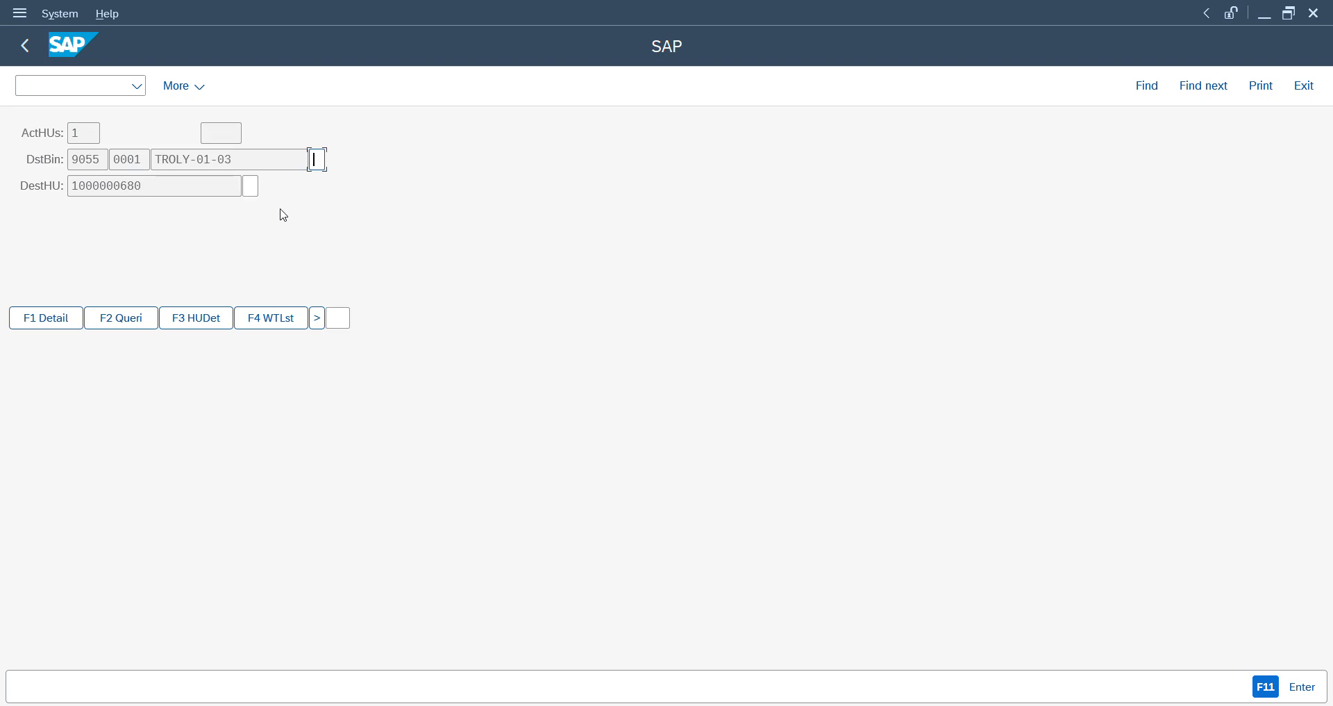
{"action": "left_click_drag", "start_coordinate": [245, 159], "coordinate": [153, 158]}
{"action": "left_click", "coordinate": [155, 158]}
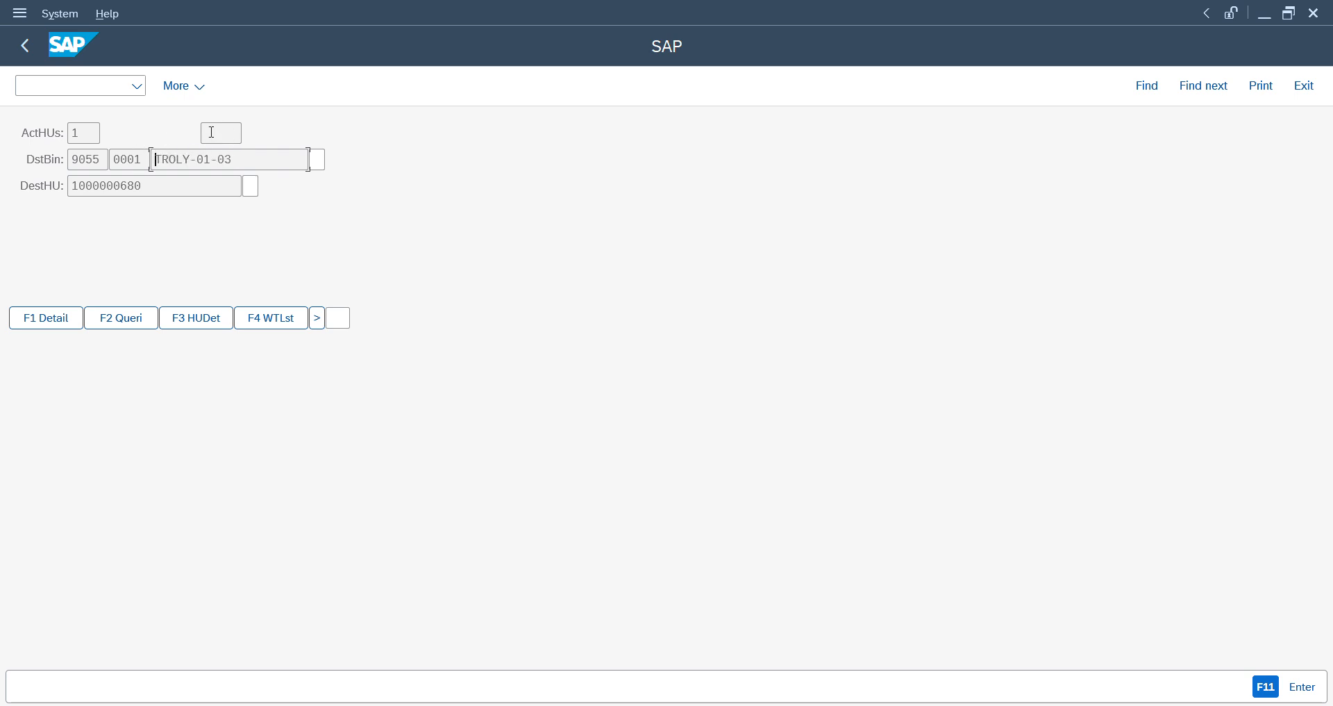
{"action": "left_click", "coordinate": [317, 158]}
{"action": "key", "text": "Return"}
{"action": "left_click_drag", "start_coordinate": [142, 186], "coordinate": [53, 187]}
{"action": "key", "text": "ctrl+c"}
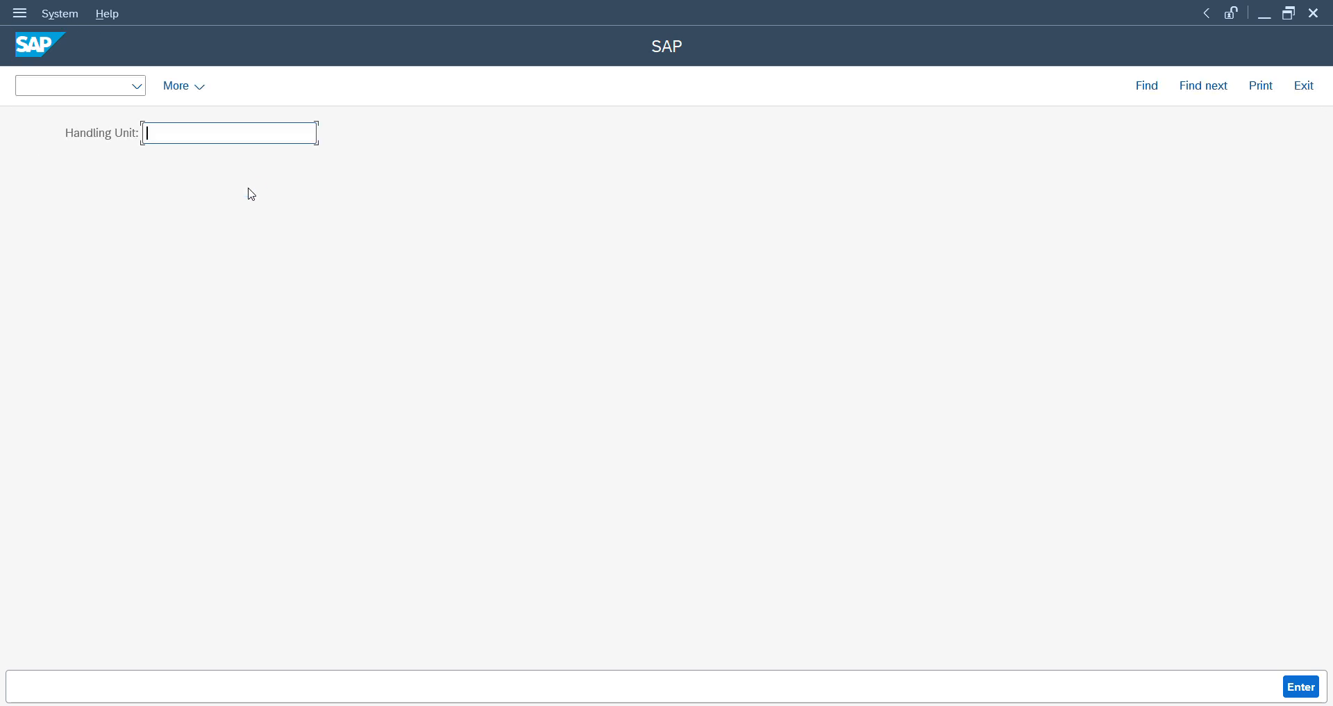
- Switch to the monitor, refresh the warehouse orders and display the delivery's warehouse tasks
{"action": "key", "text": "alt+Tab"}
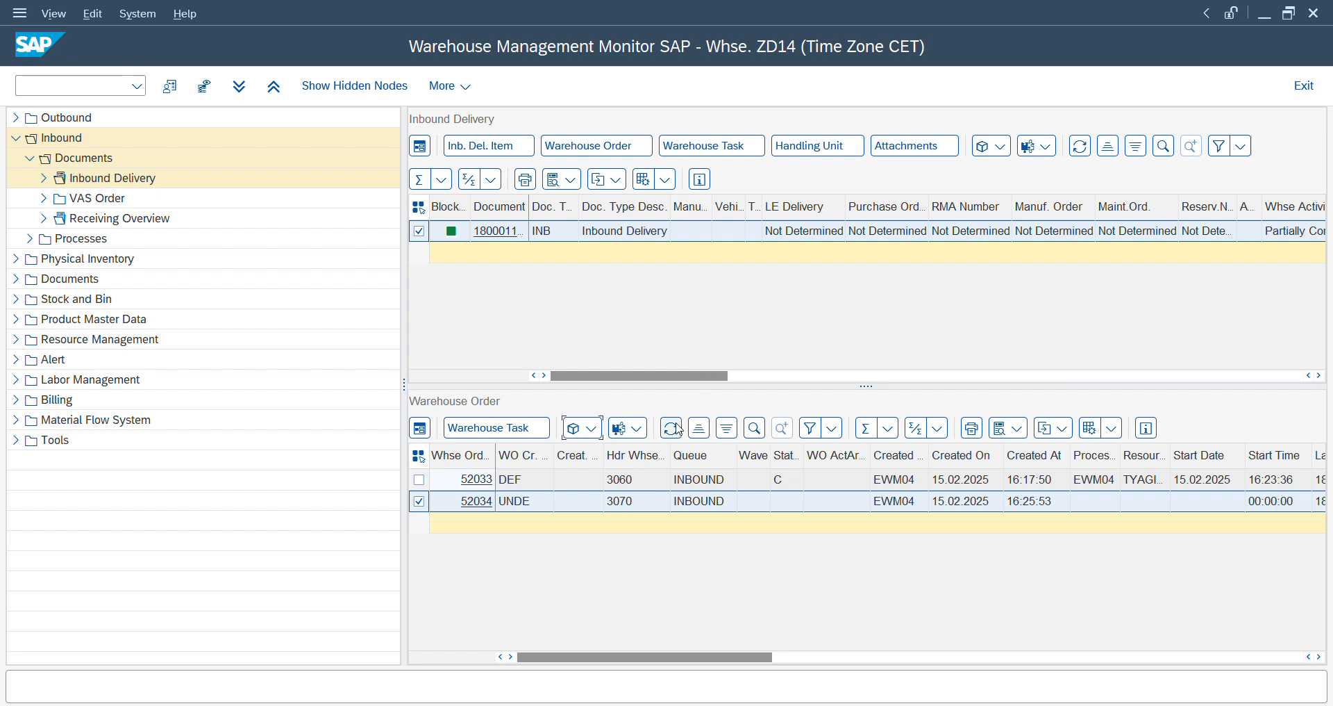
{"action": "left_click", "coordinate": [678, 428]}
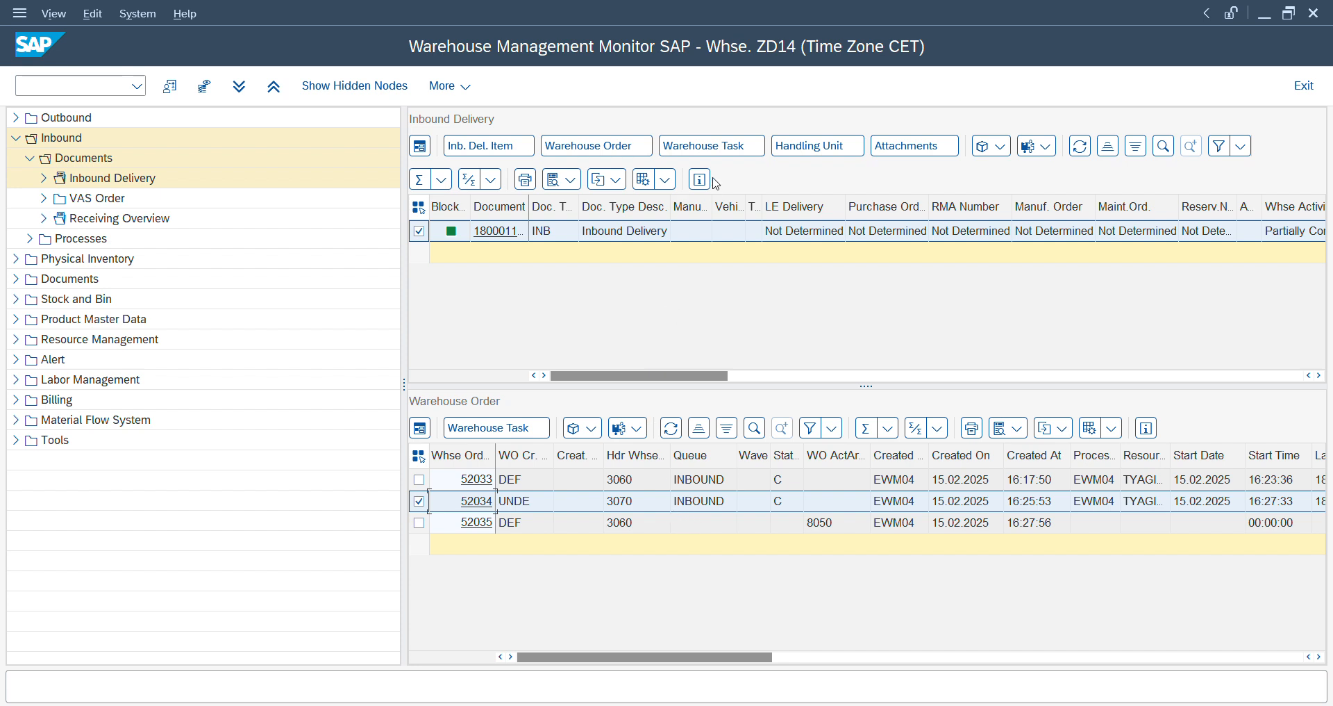
{"action": "left_click", "coordinate": [723, 155]}
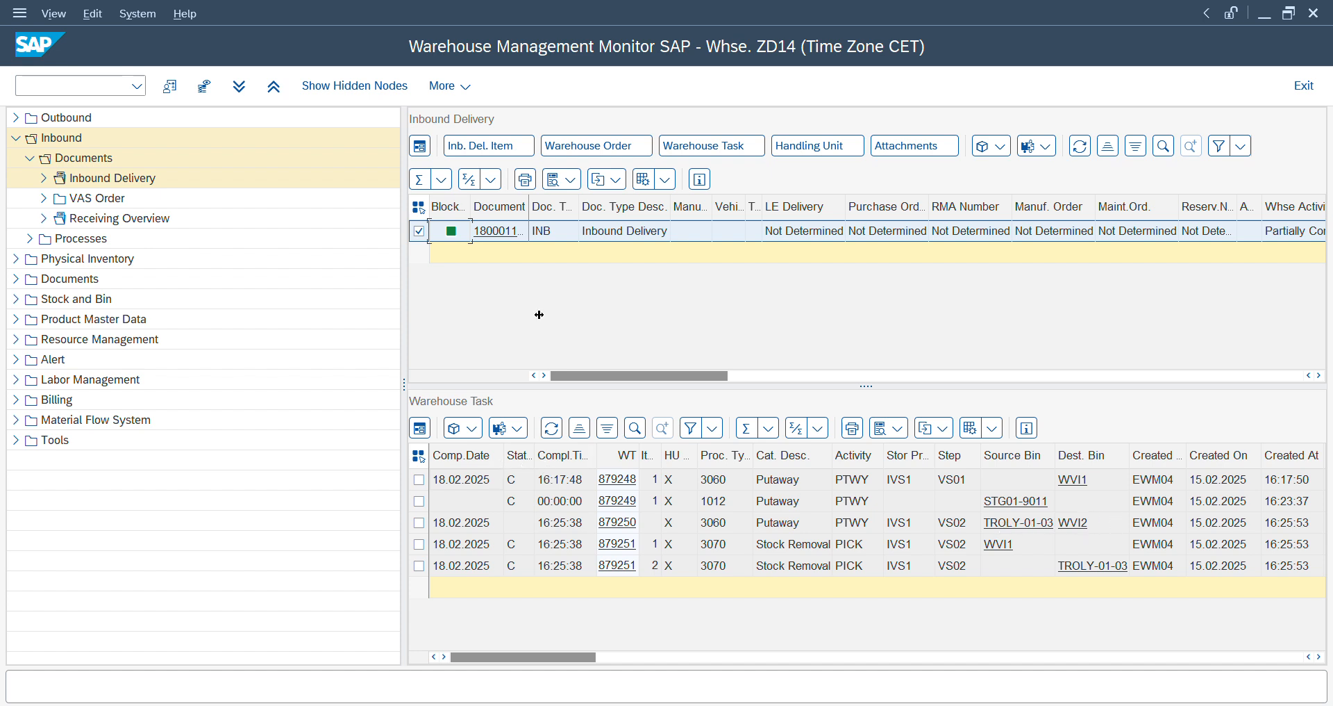
- Display the delivery's warehouse orders again and assign the new type 3060 order for activity area 8050 to queue INBOUND
{"action": "left_click", "coordinate": [595, 146]}
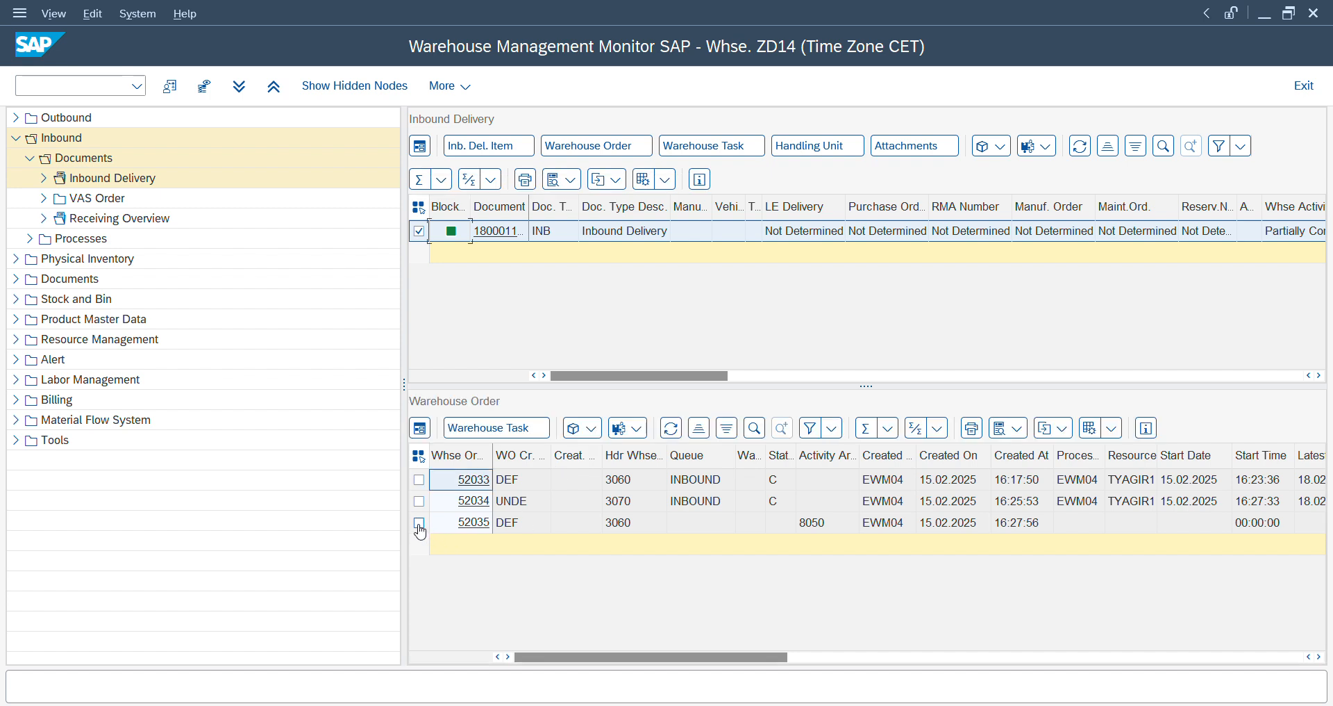
{"action": "left_click", "coordinate": [420, 522]}
{"action": "left_click", "coordinate": [587, 435]}
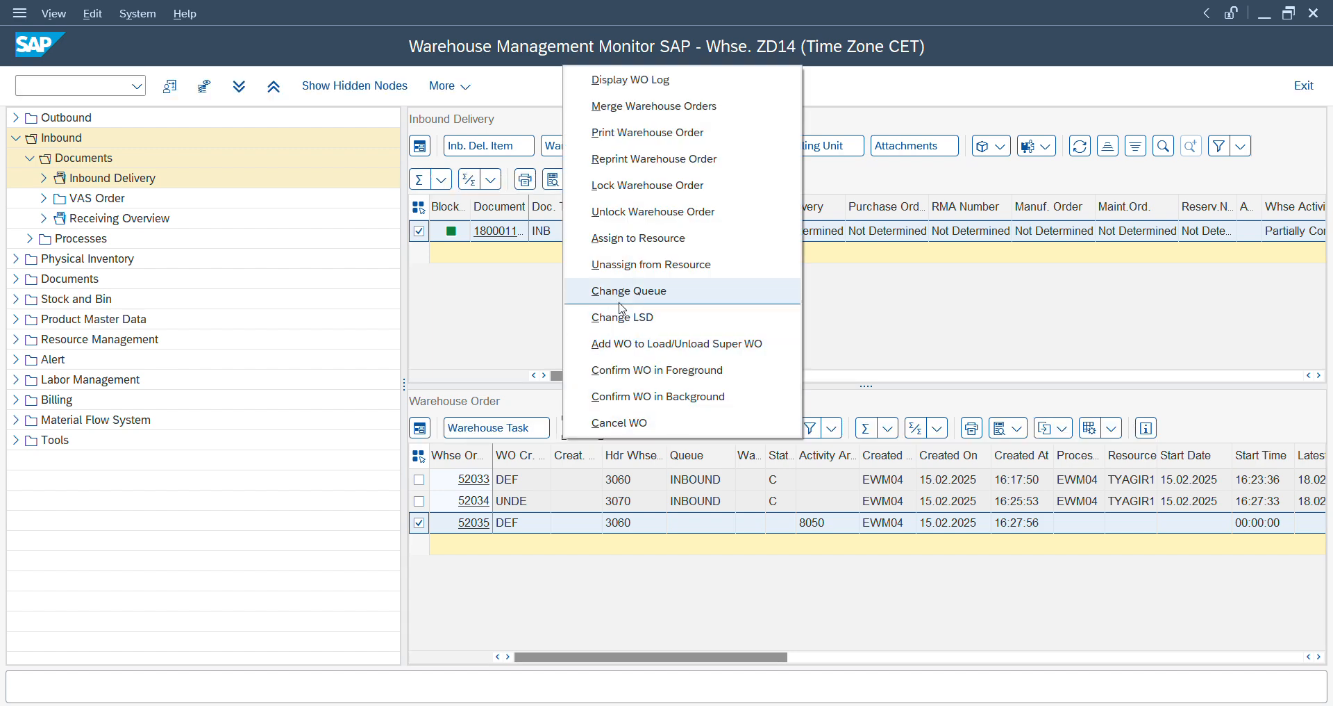
{"action": "left_click", "coordinate": [620, 303]}
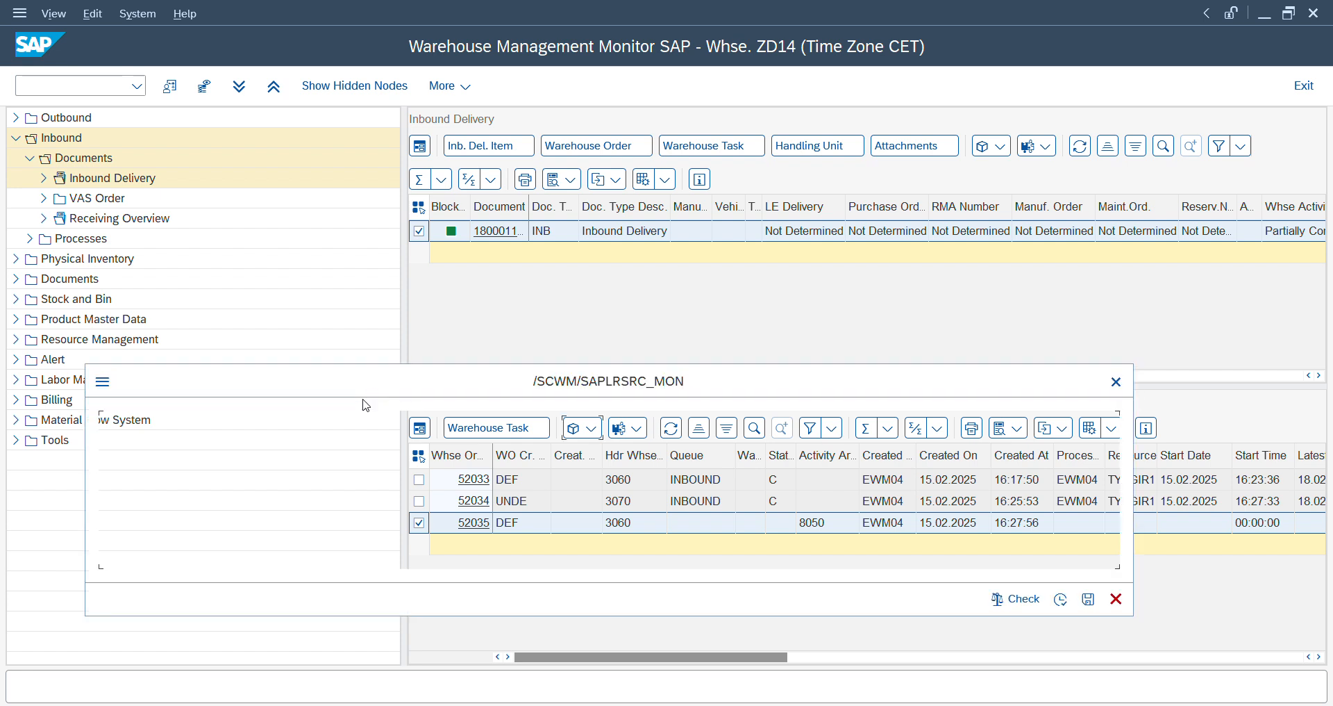
{"action": "left_click", "coordinate": [1062, 598]}
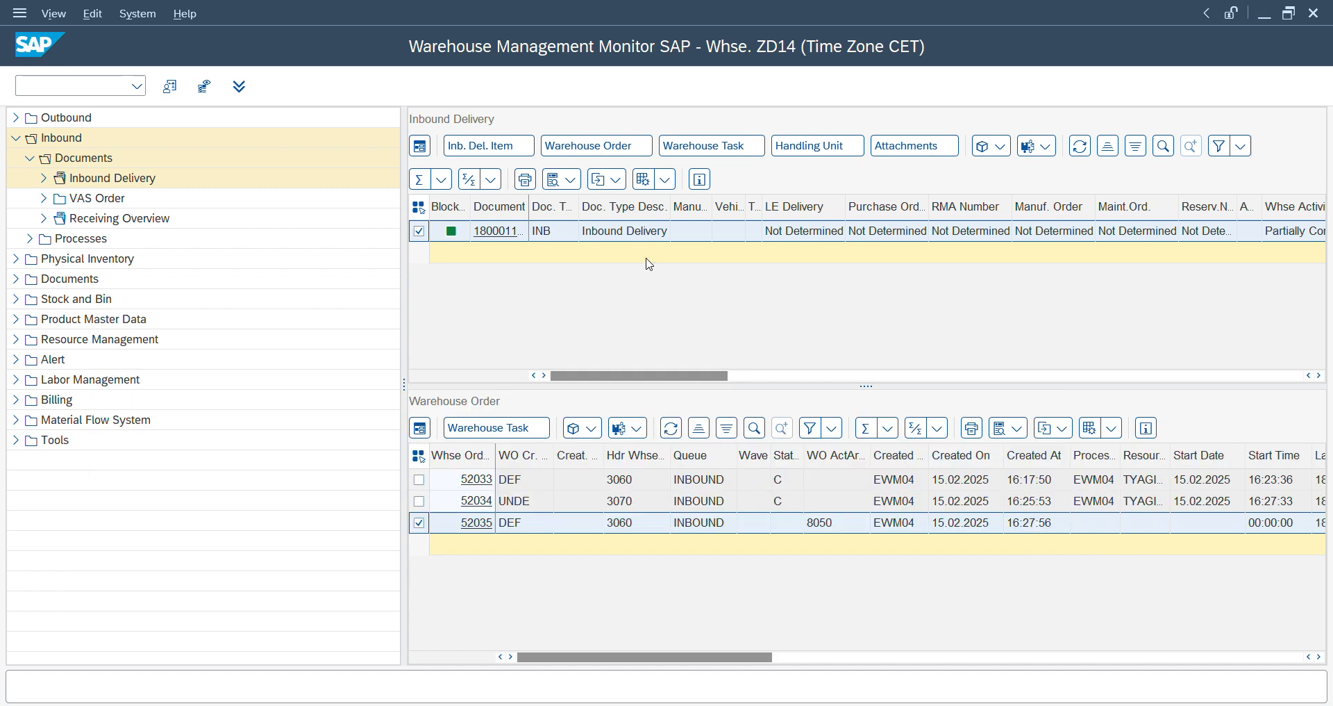
{"action": "key", "text": "alt+Tab"}
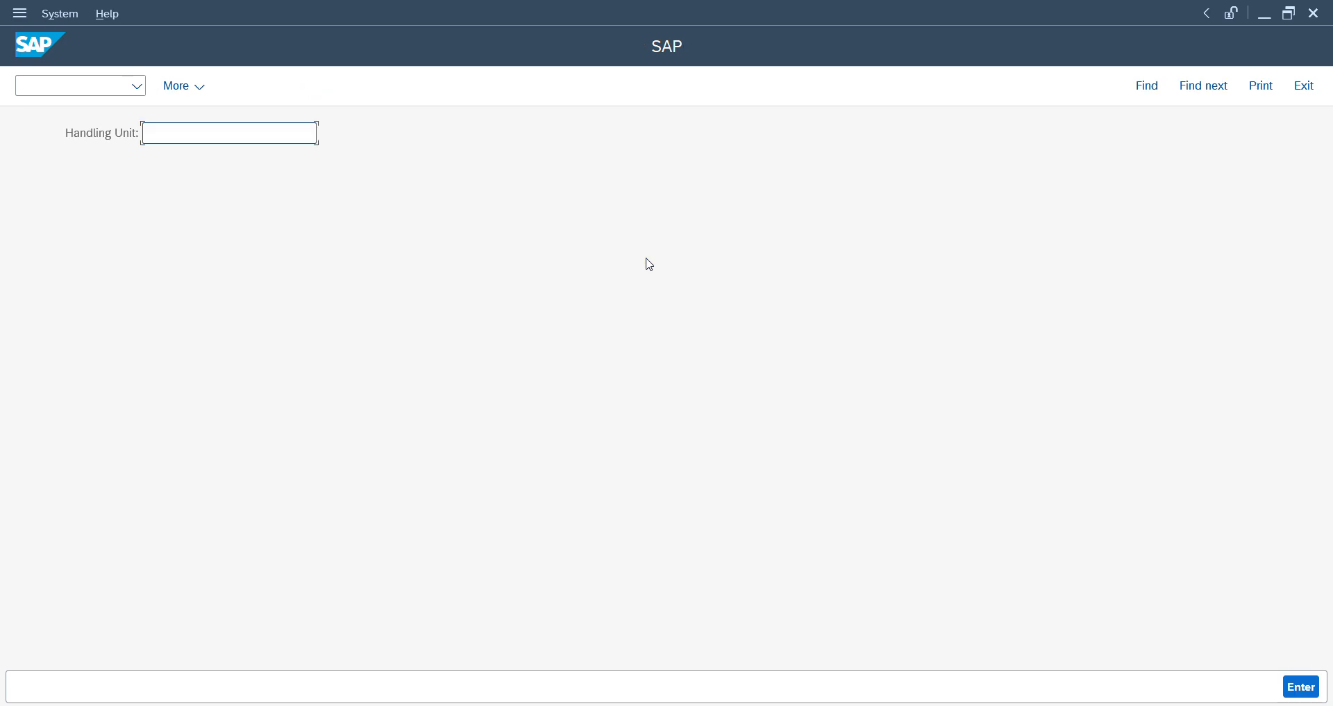
{"action": "key", "text": "ctrl+v"}
{"action": "key", "text": "Return"}
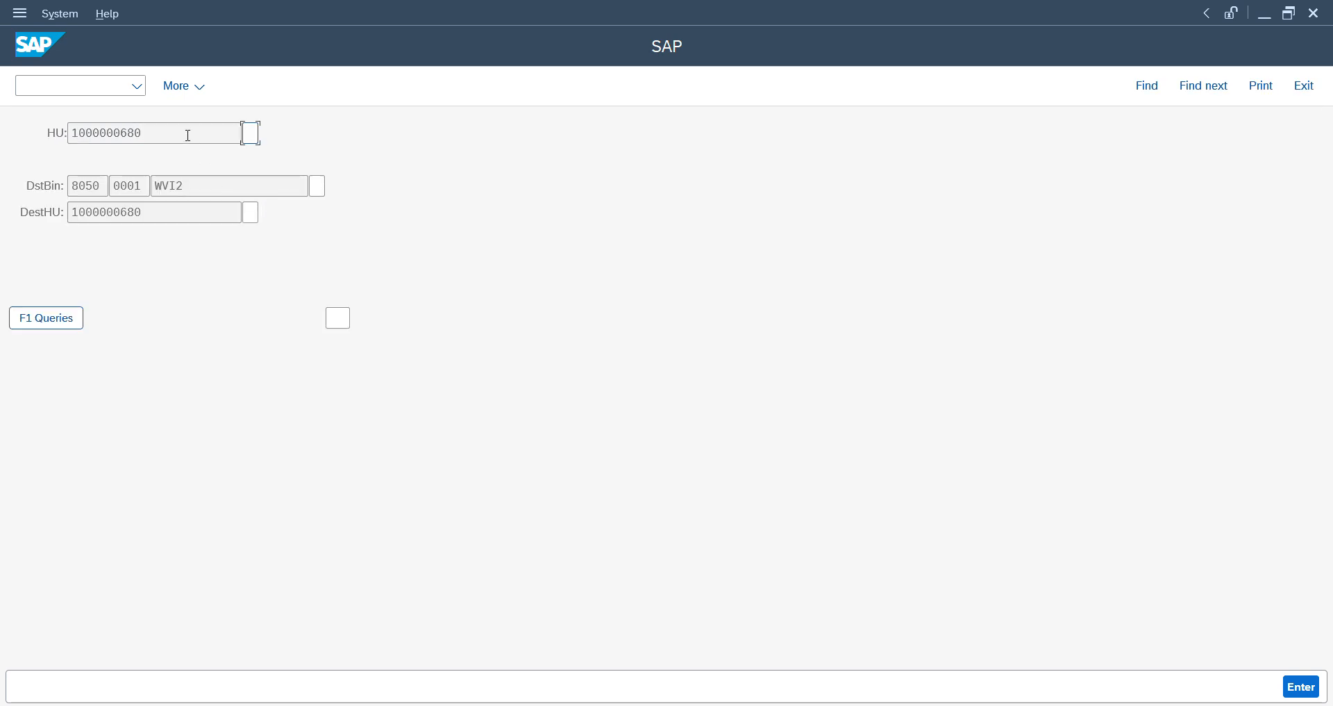
{"action": "left_click_drag", "start_coordinate": [188, 135], "coordinate": [54, 131]}
{"action": "key", "text": "Tab"}
{"action": "type", "text": "0"}
{"action": "key", "text": "Tab"}
{"action": "left_click_drag", "start_coordinate": [216, 188], "coordinate": [130, 184]}
{"action": "key", "text": "Tab"}
{"action": "type", "text": "W"}
{"action": "key", "text": "Tab"}
{"action": "left_click_drag", "start_coordinate": [151, 217], "coordinate": [61, 219]}
{"action": "key", "text": "ctrl+c"}
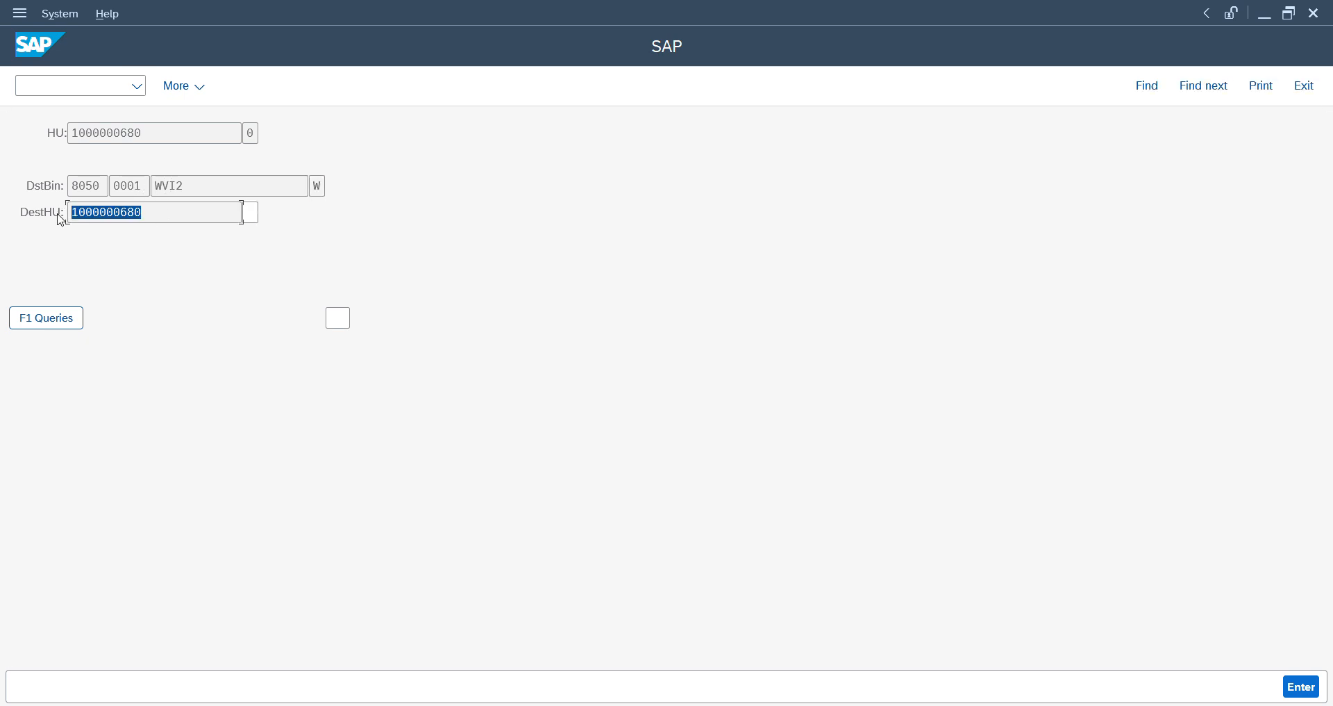
{"action": "key", "text": "Tab"}
{"action": "type", "text": "0"}
{"action": "key", "text": "Return"}
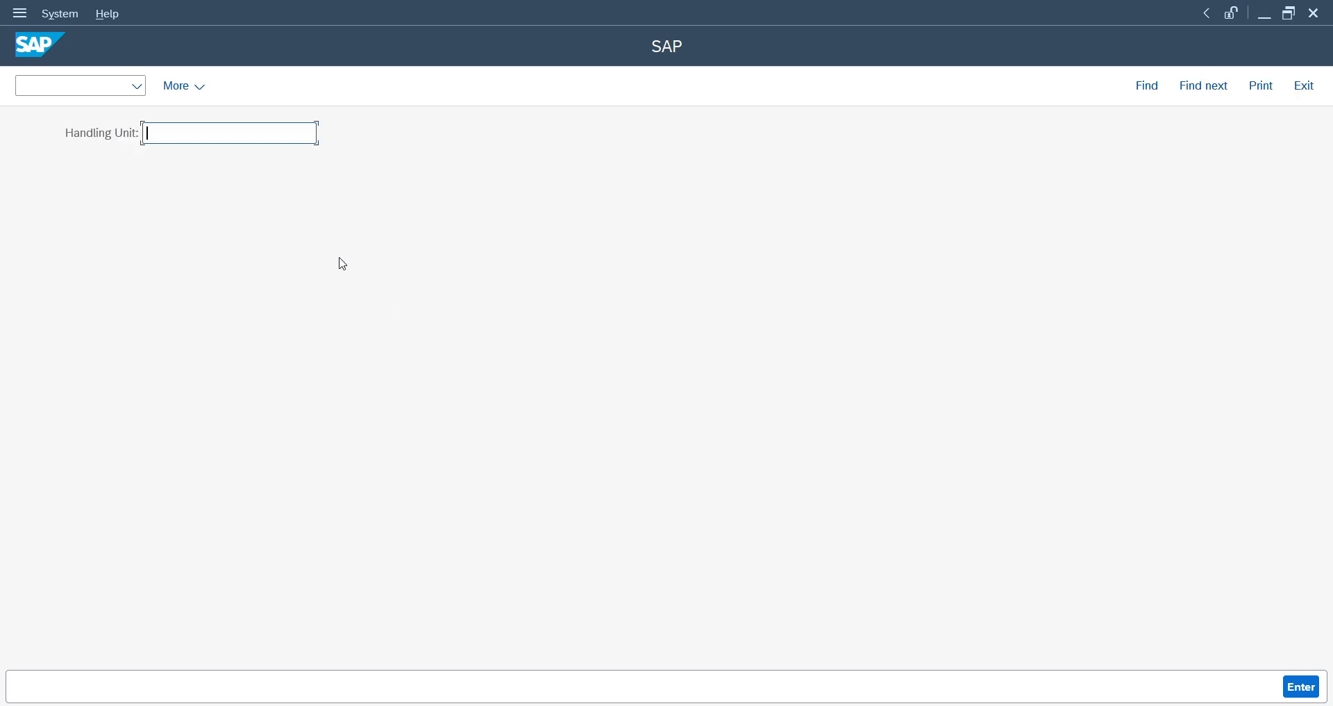
- Switch to the monitor, refresh the inbound delivery and display its warehouse orders
{"action": "key", "text": "alt+Tab"}
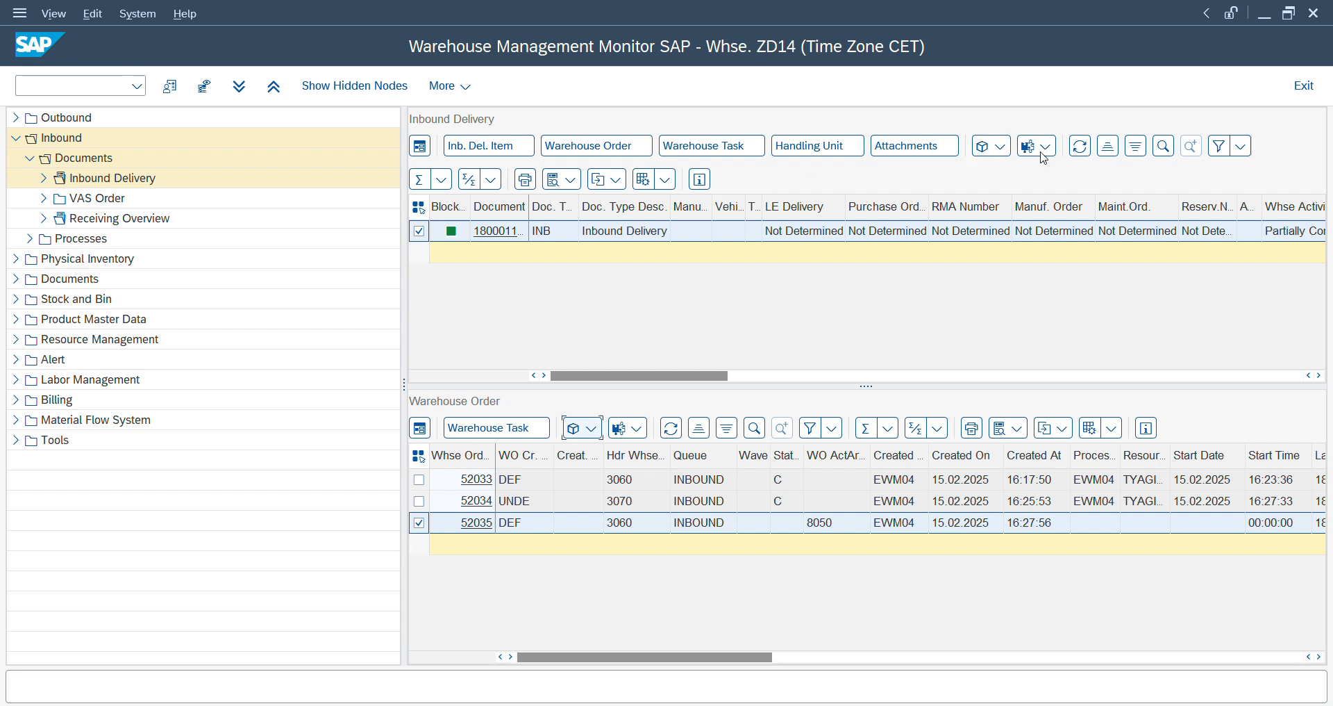
{"action": "left_click", "coordinate": [1079, 148]}
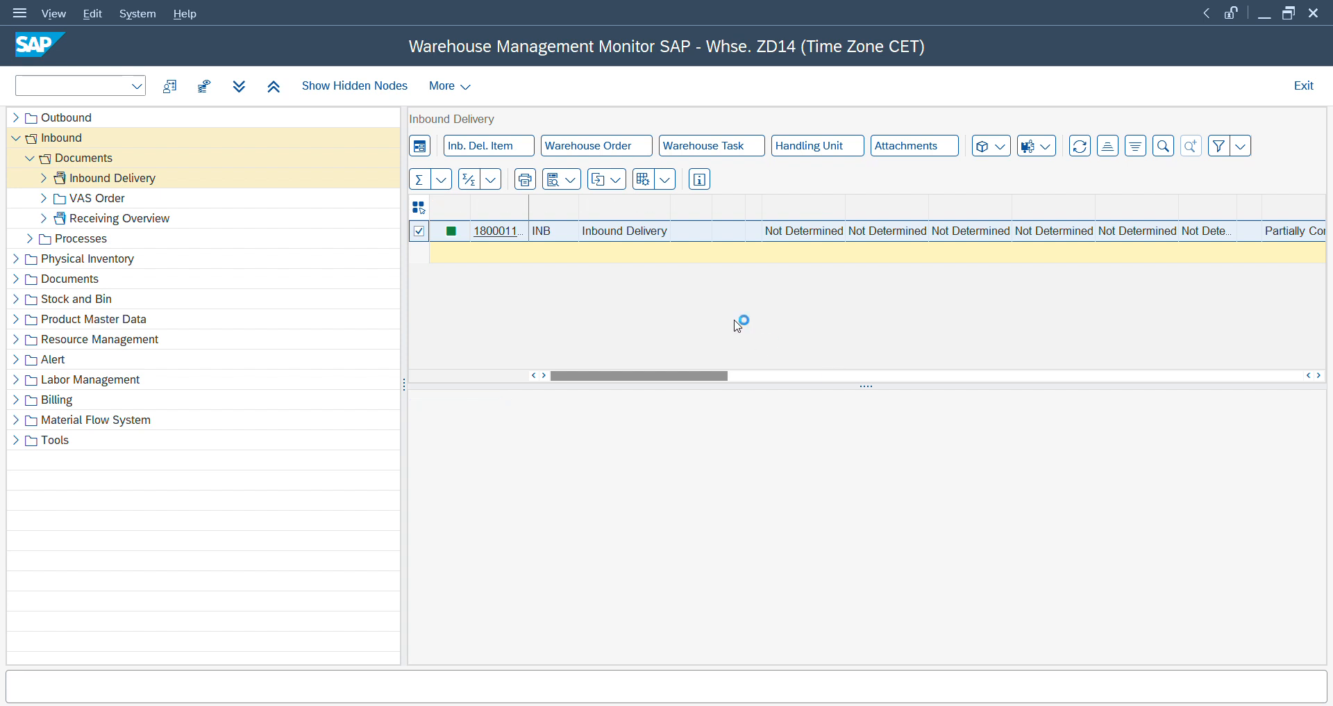
{"action": "left_click", "coordinate": [622, 148]}
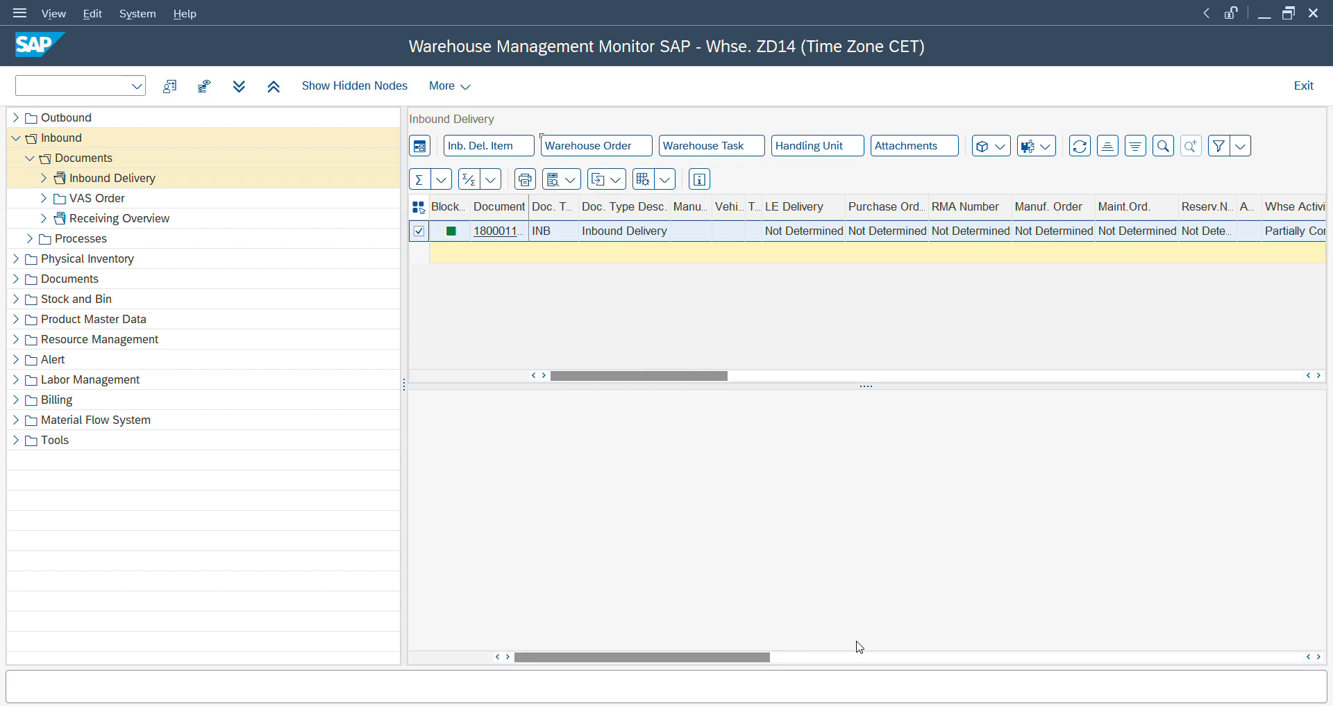
- Switch to the VAS Oil Station session and start transaction /n/scwm/vas
{"action": "mouse_move", "coordinate": [840, 704]}
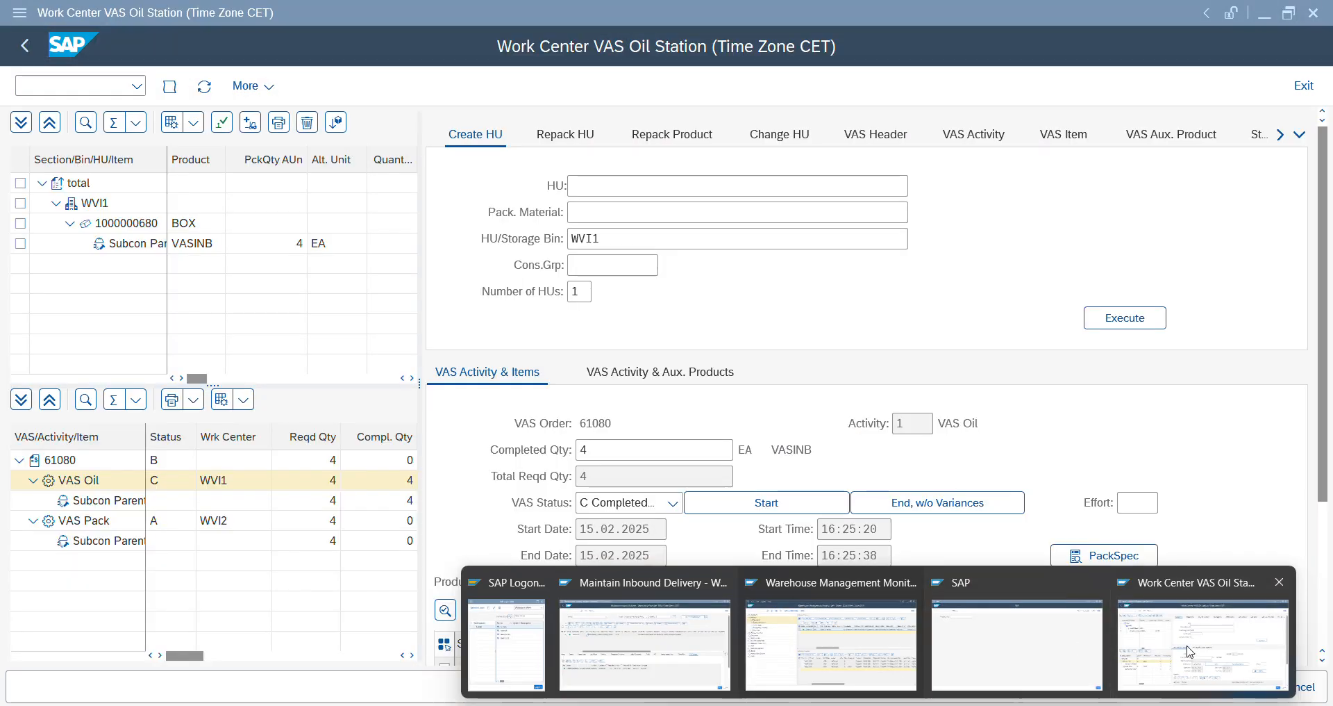
{"action": "left_click", "coordinate": [1203, 643]}
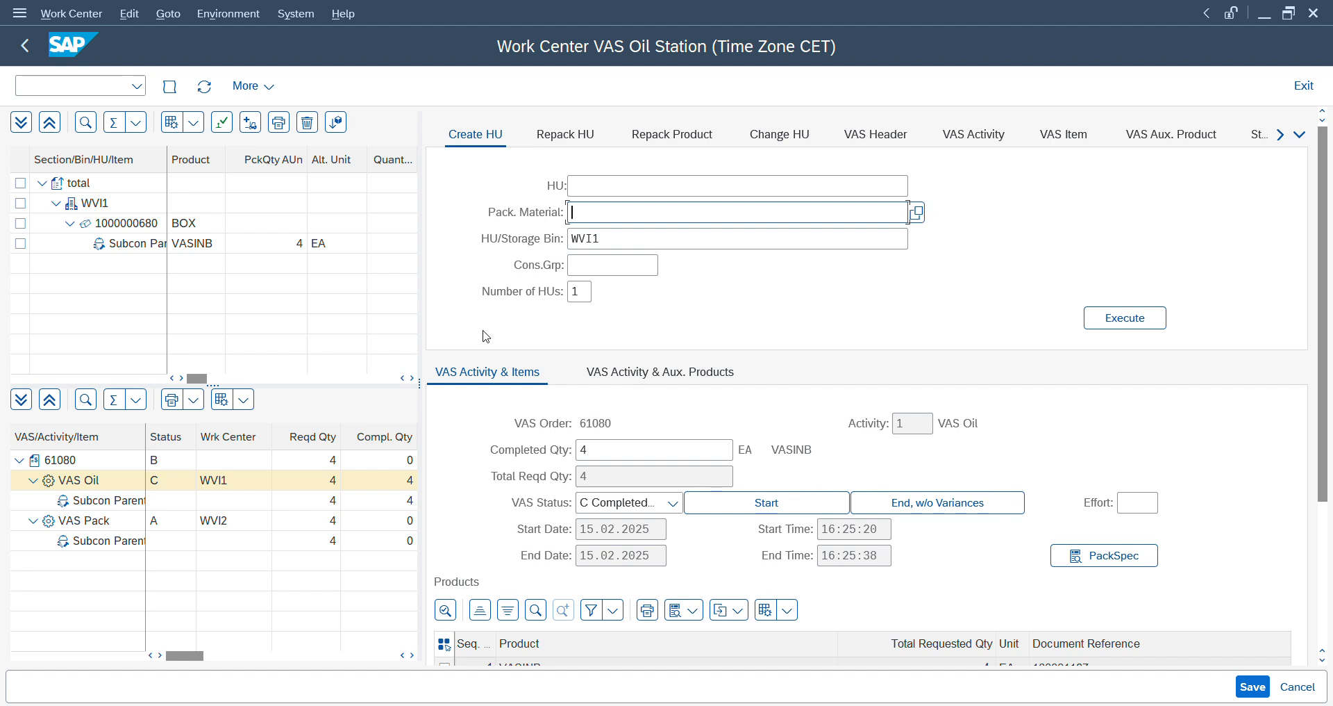
{"action": "left_click", "coordinate": [116, 249]}
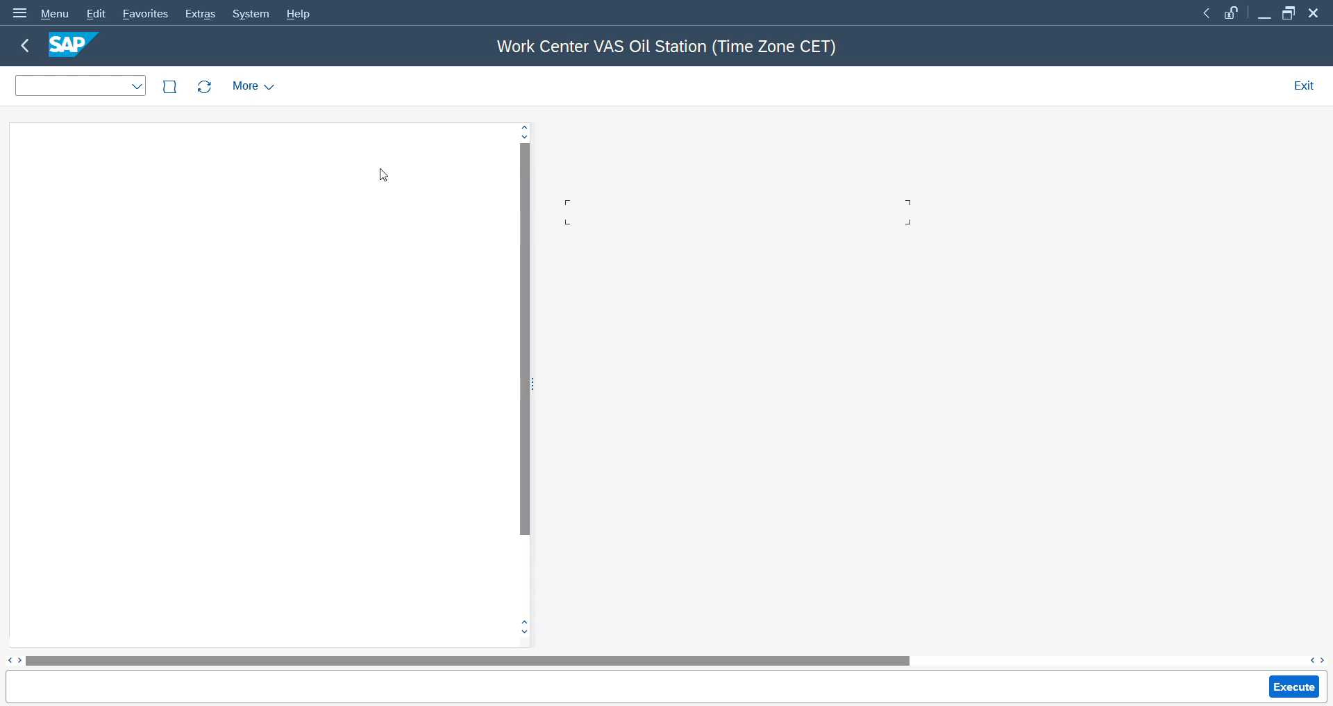
{"action": "type", "text": "/n/scw"}
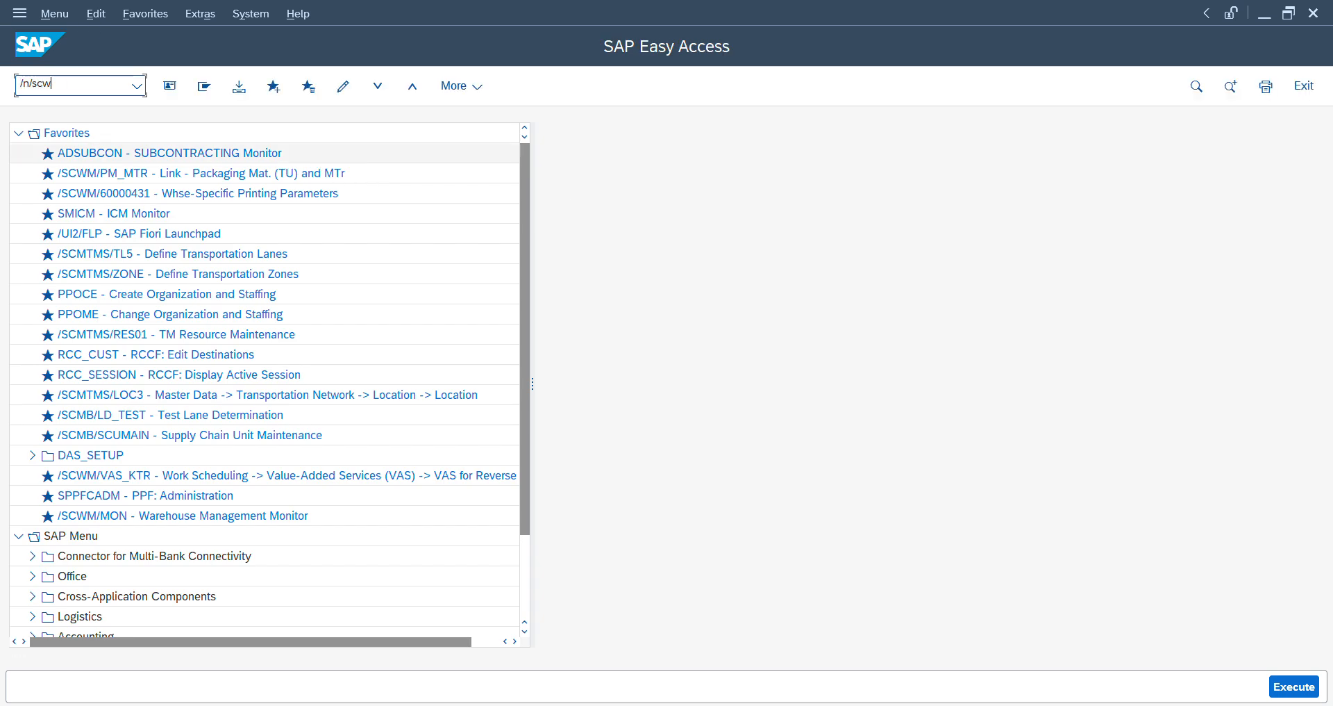
{"action": "type", "text": "m/vasexec"}
{"action": "key", "text": "Return"}
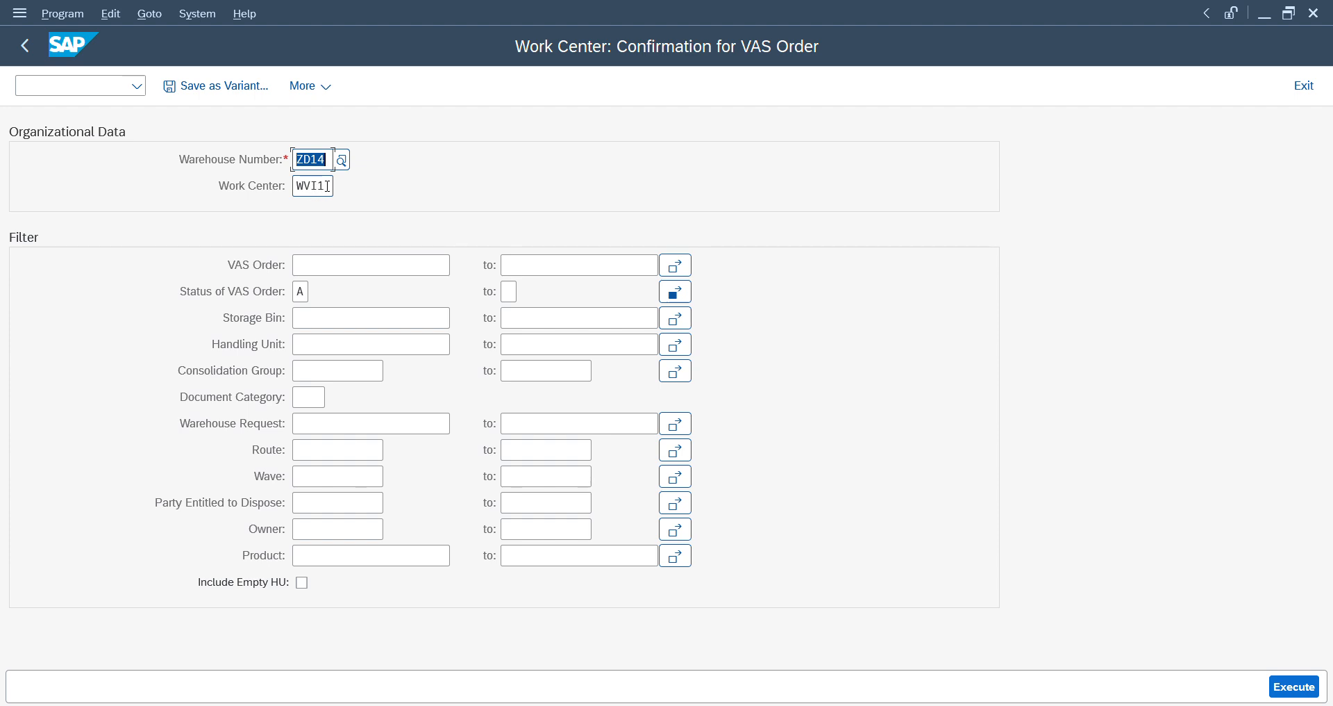
{"action": "left_click", "coordinate": [329, 186]}
{"action": "key", "text": "BackSpace"}
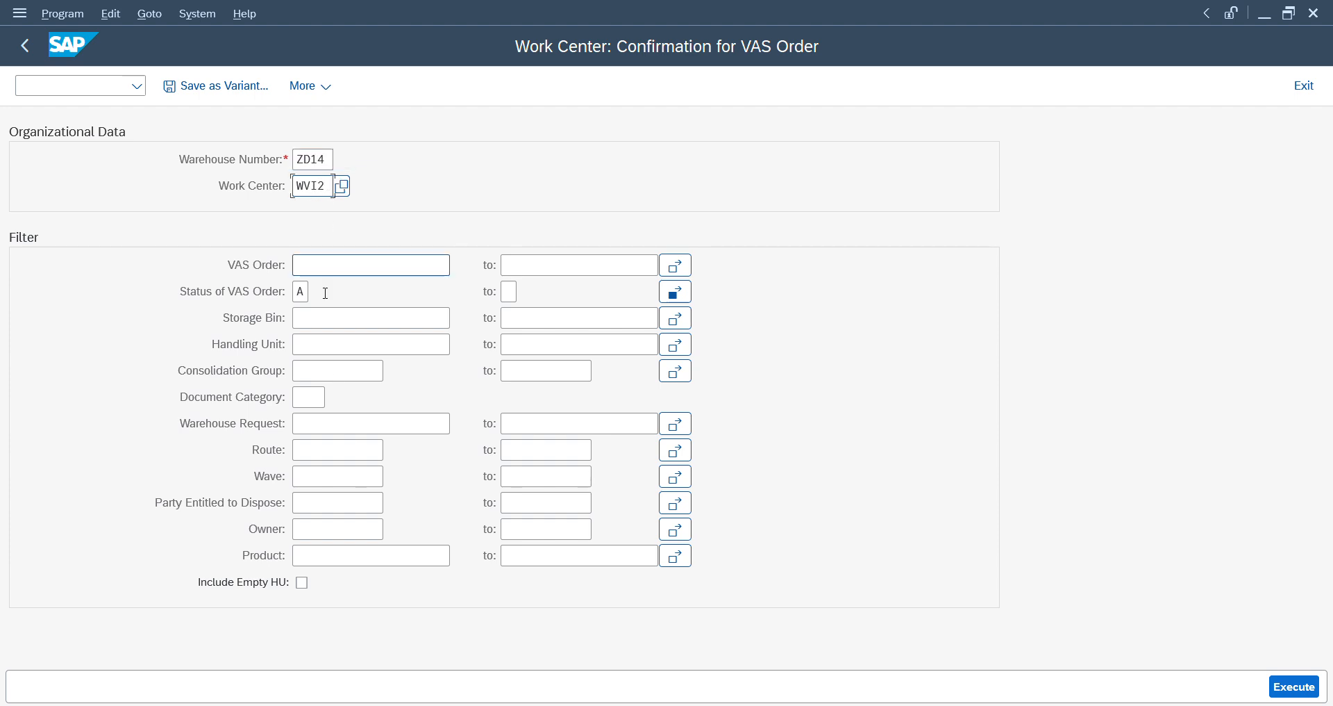
{"action": "left_click", "coordinate": [335, 342]}
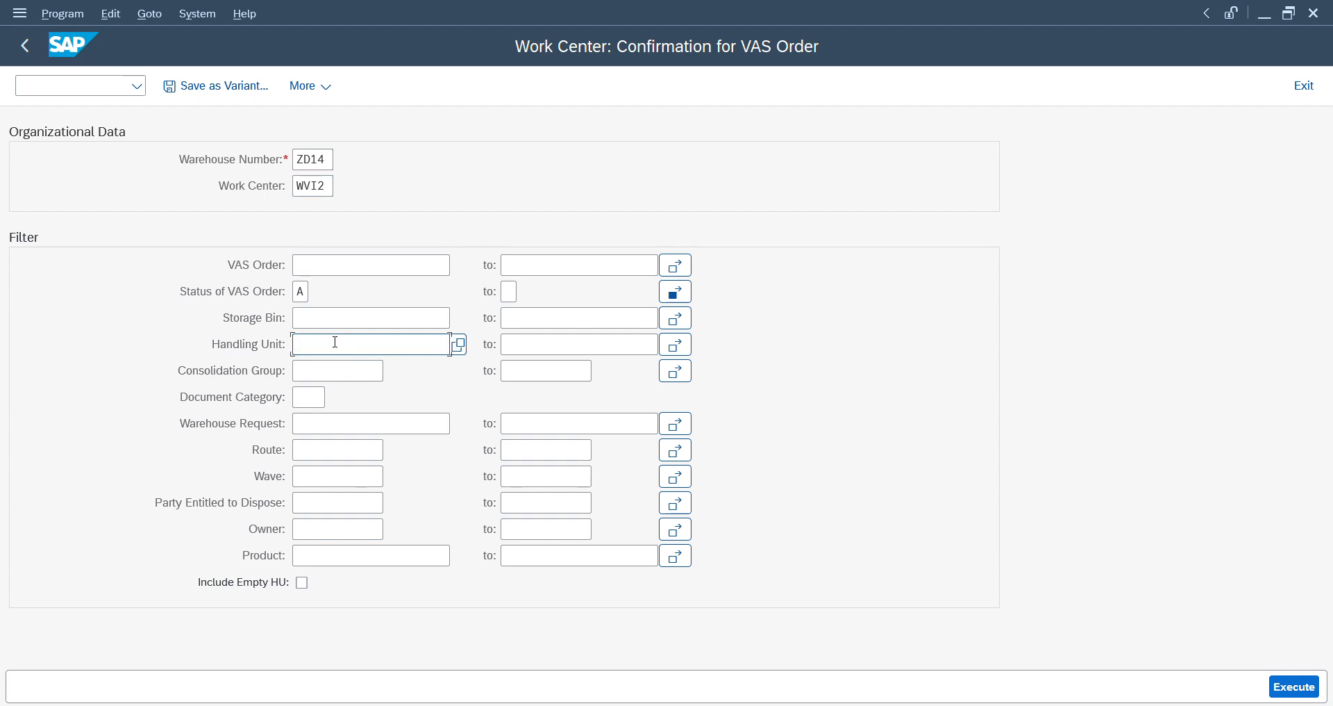
{"action": "key", "text": "ctrl+v"}
- Add status C to the VAS order status selection and execute the work center selection
{"action": "left_click", "coordinate": [677, 296]}
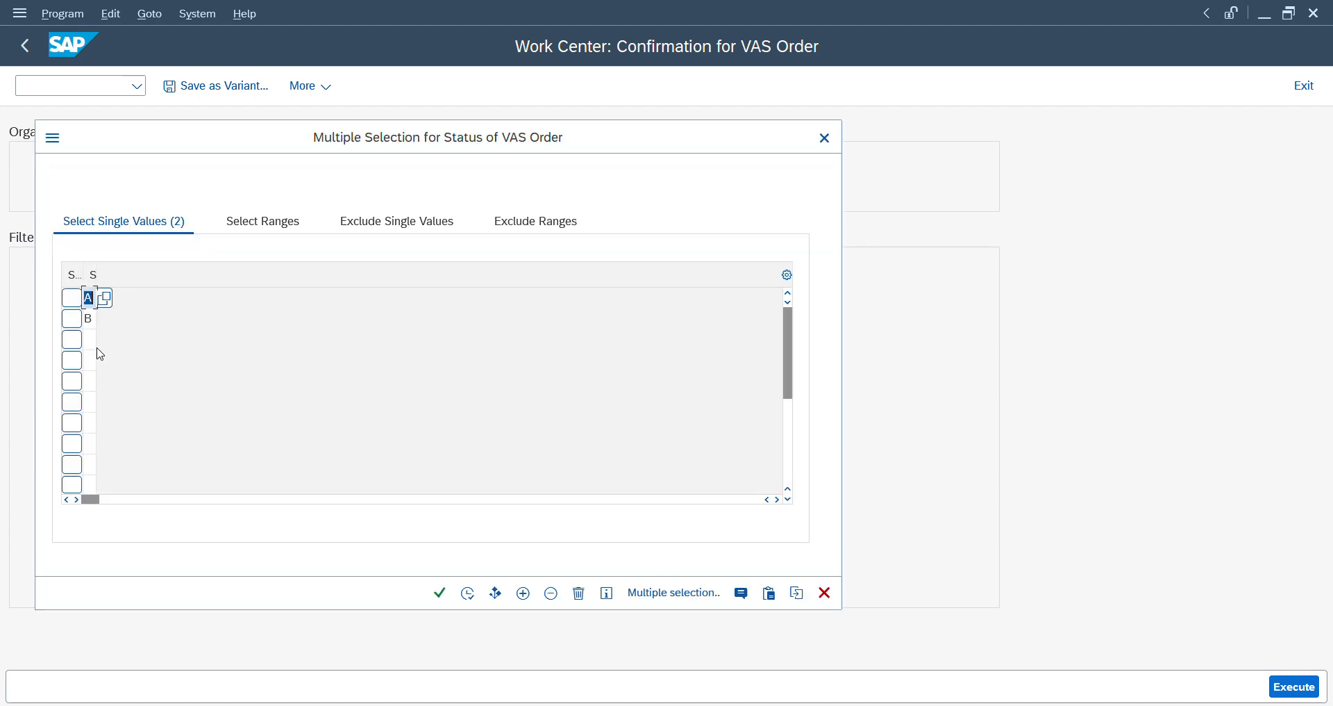
{"action": "left_click", "coordinate": [91, 340]}
{"action": "type", "text": "C"}
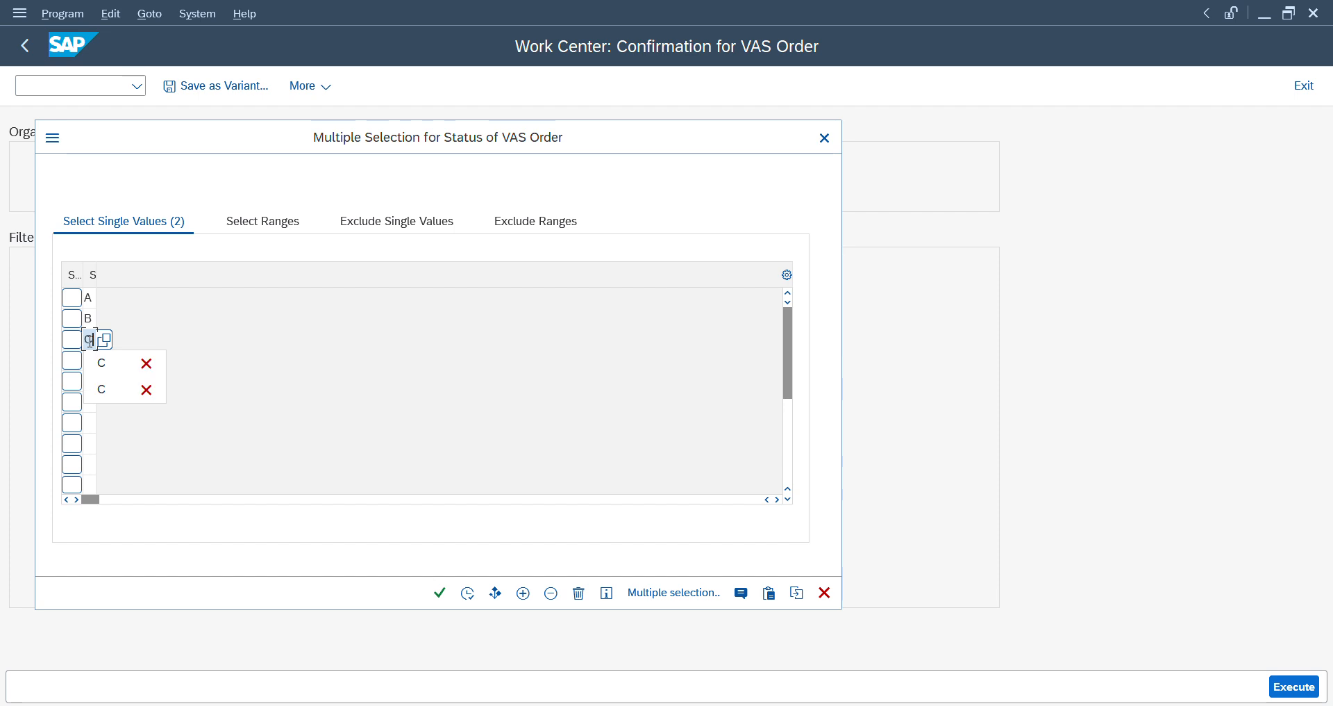
{"action": "left_click", "coordinate": [247, 346]}
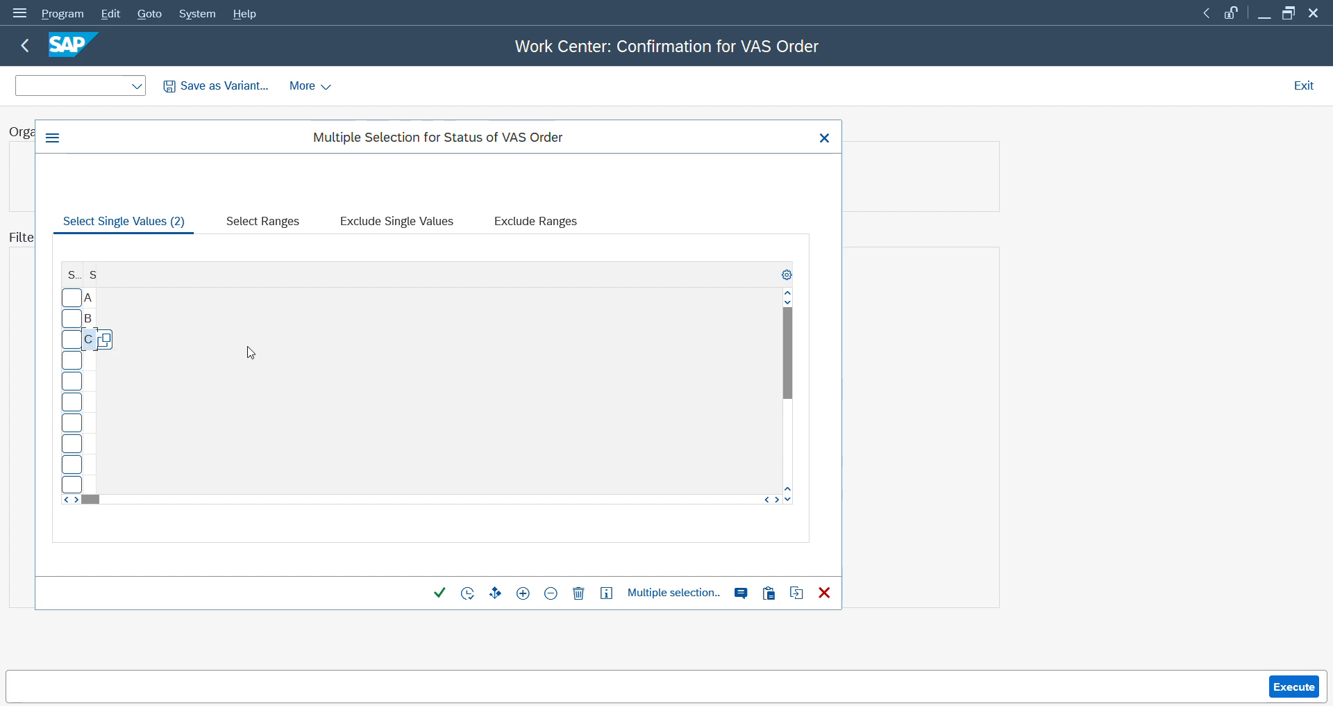
{"action": "left_click", "coordinate": [465, 592]}
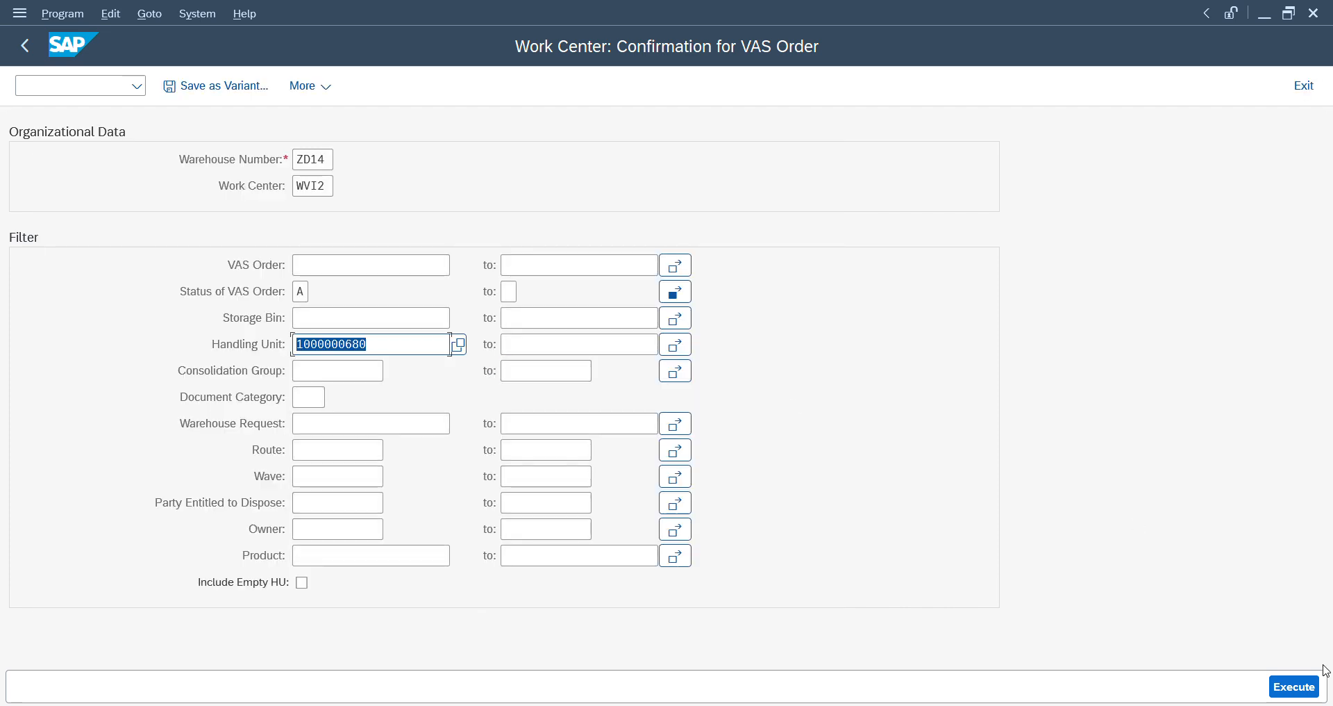
{"action": "left_click", "coordinate": [1298, 691]}
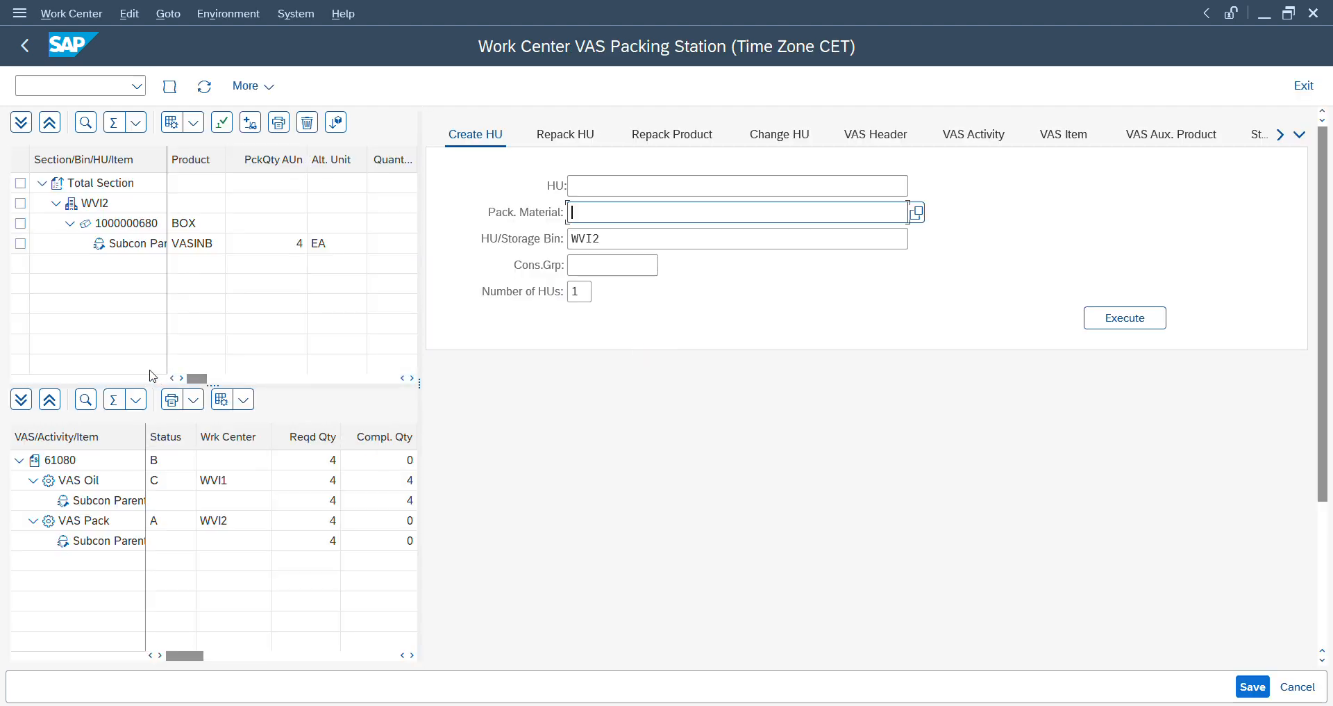
- Start the VAS Pack activity of order 61080 and preview its packaging specification printout with output device LP01
{"action": "left_click", "coordinate": [81, 522]}
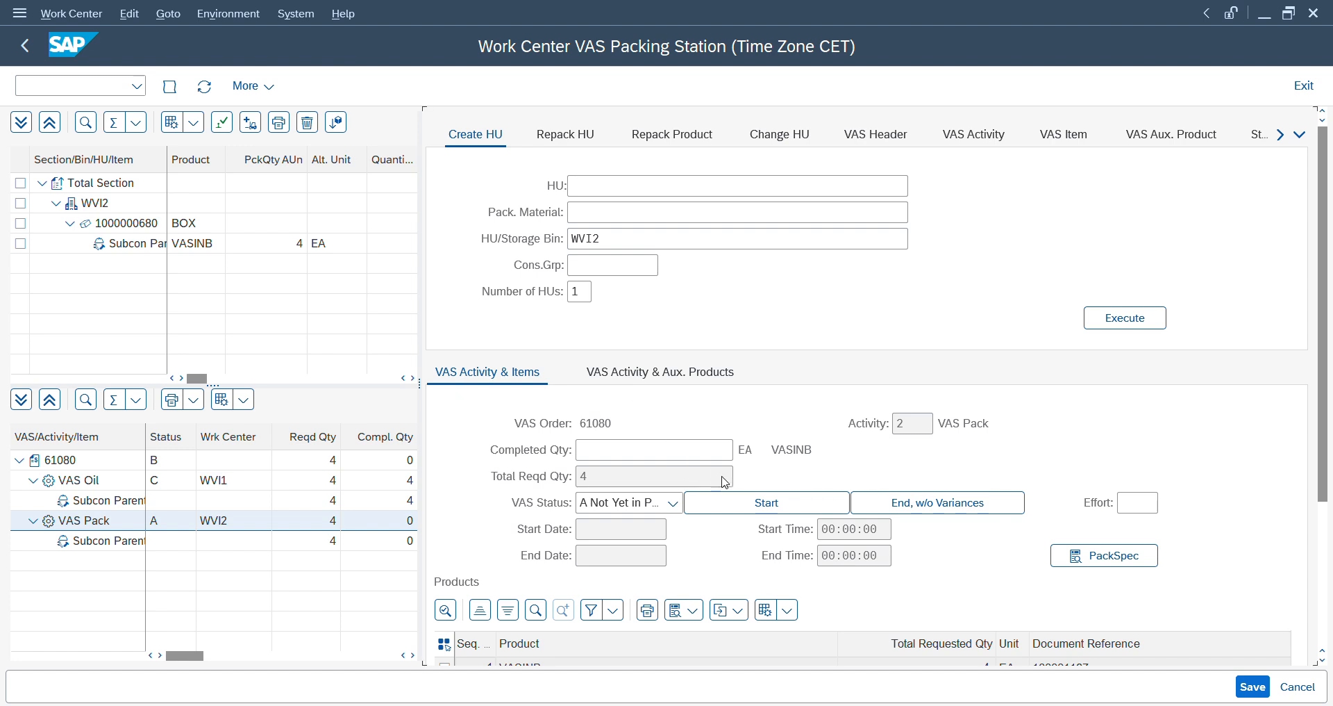
{"action": "left_click", "coordinate": [744, 501]}
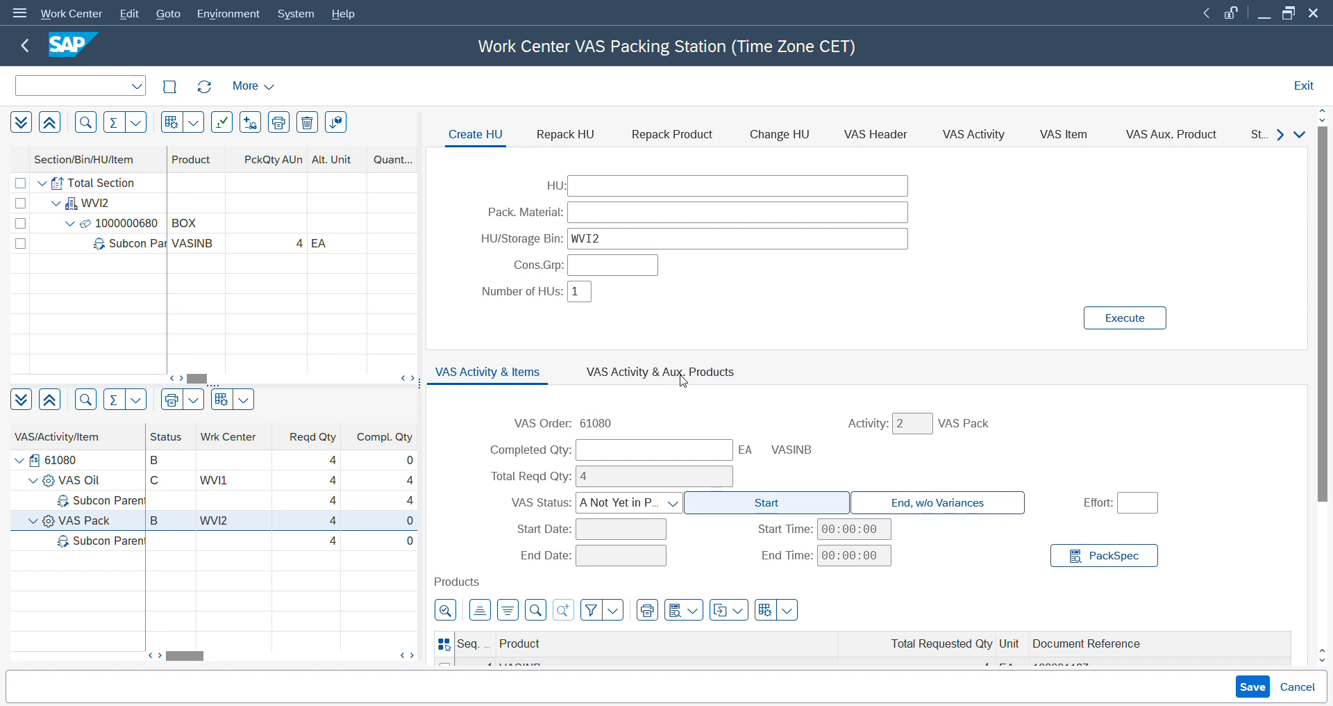
{"action": "left_click", "coordinate": [1104, 561]}
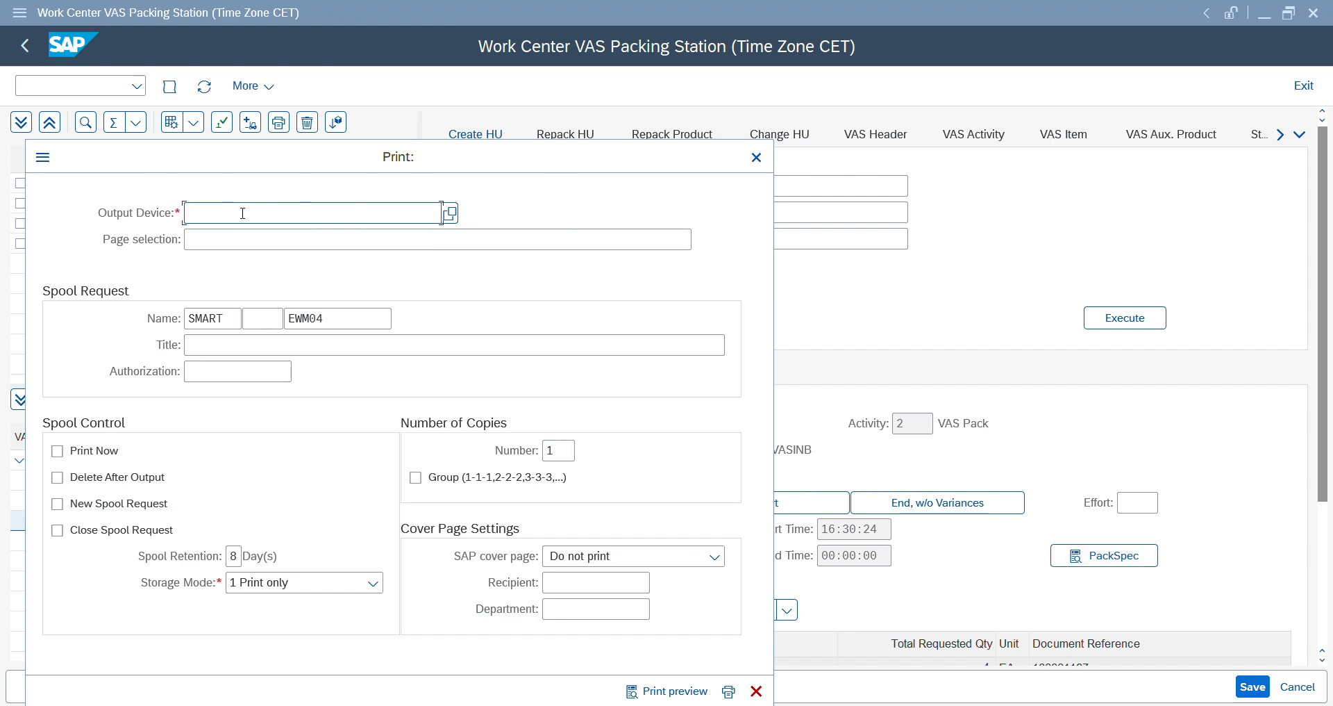
{"action": "type", "text": "lp01"}
{"action": "left_click", "coordinate": [684, 690]}
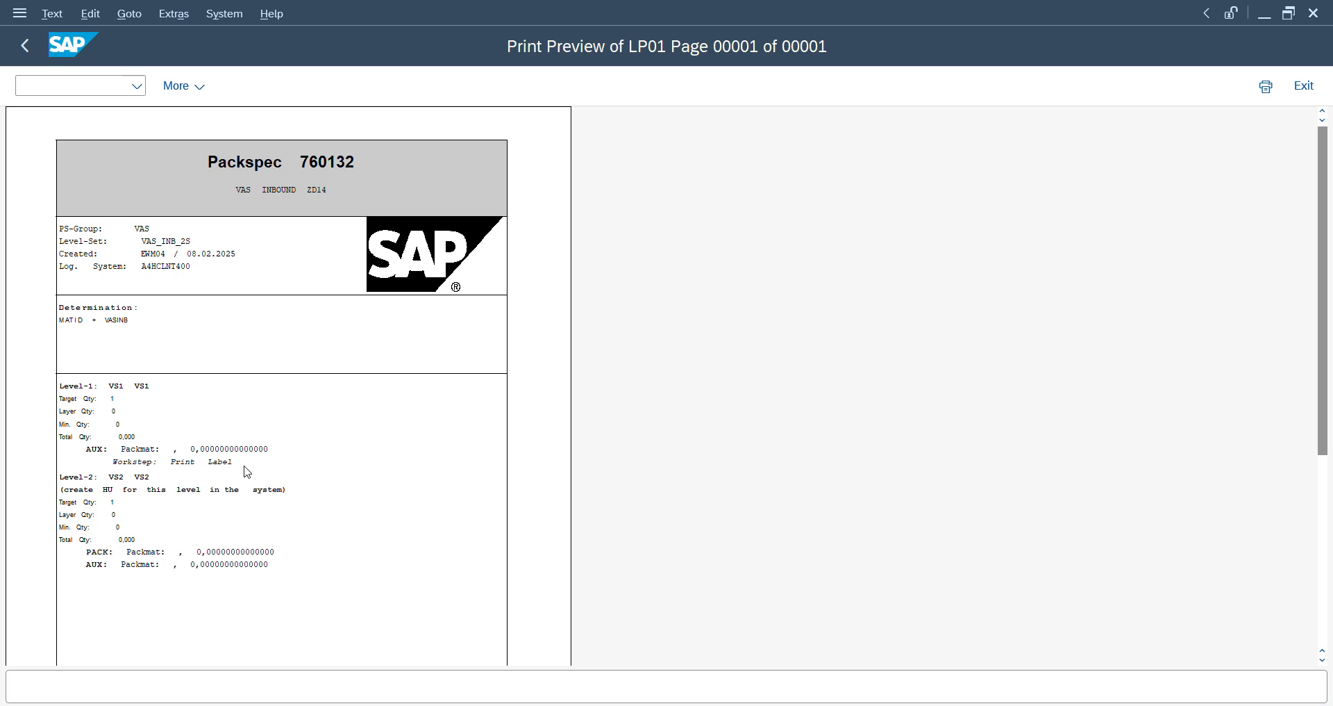
{"action": "left_click", "coordinate": [25, 46]}
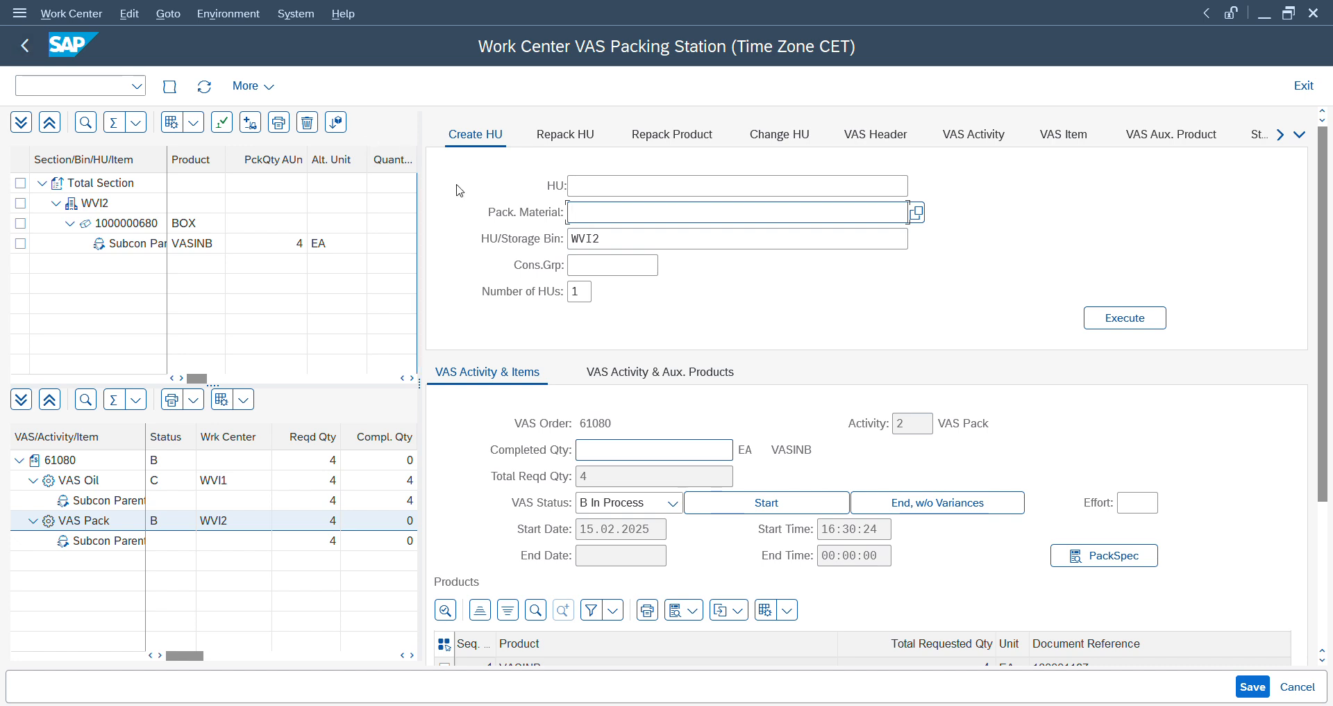
{"action": "left_click", "coordinate": [924, 507]}
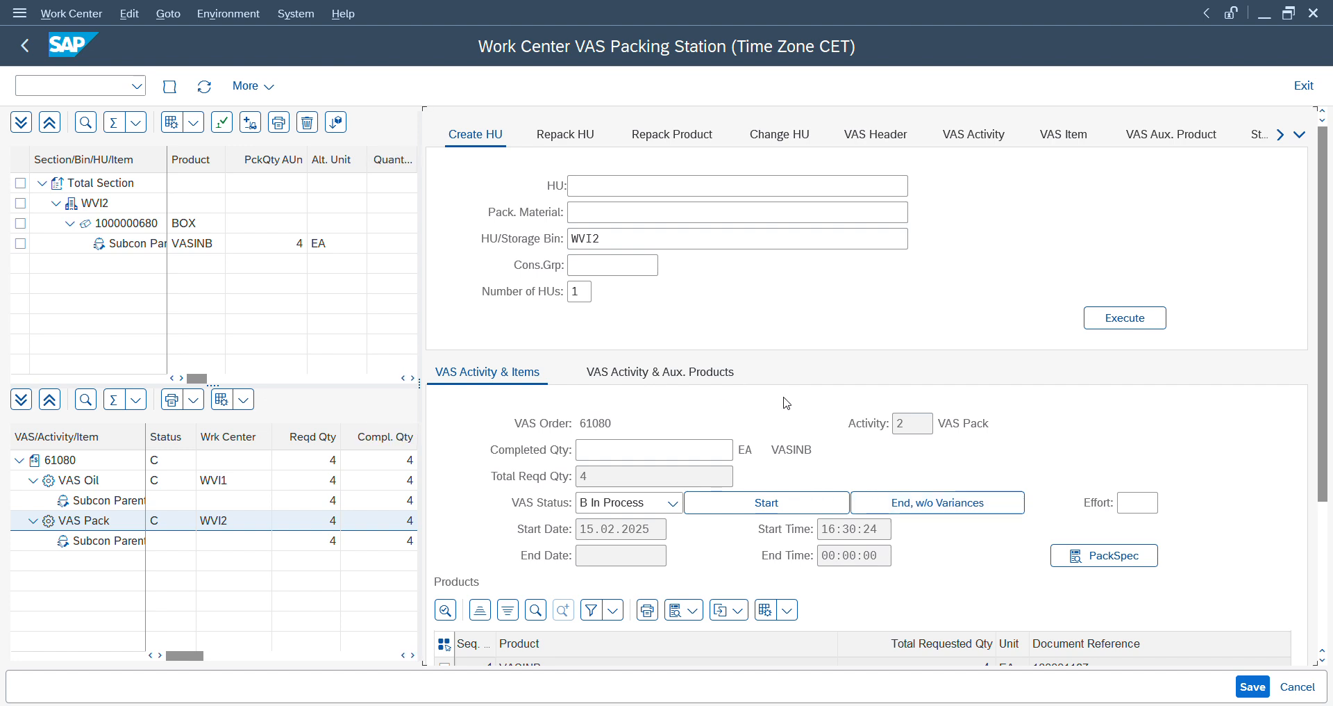
{"action": "left_click", "coordinate": [916, 513]}
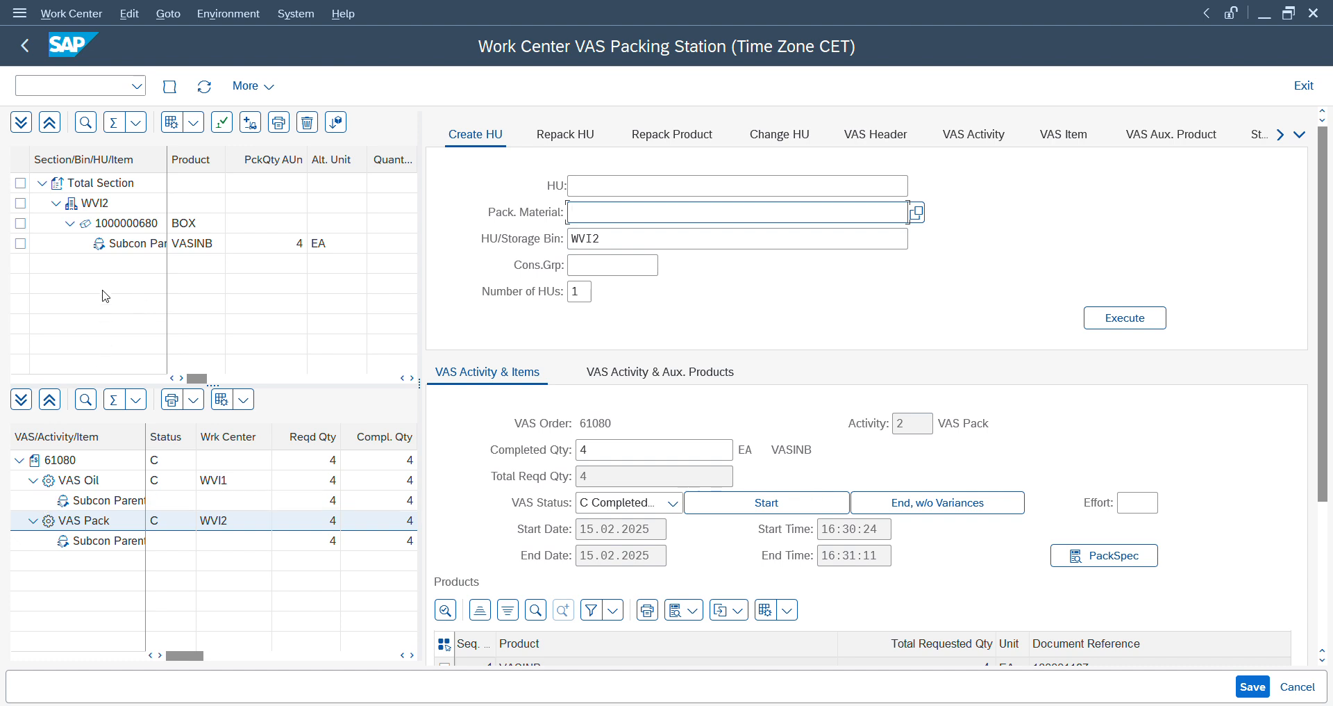
{"action": "left_click", "coordinate": [20, 243]}
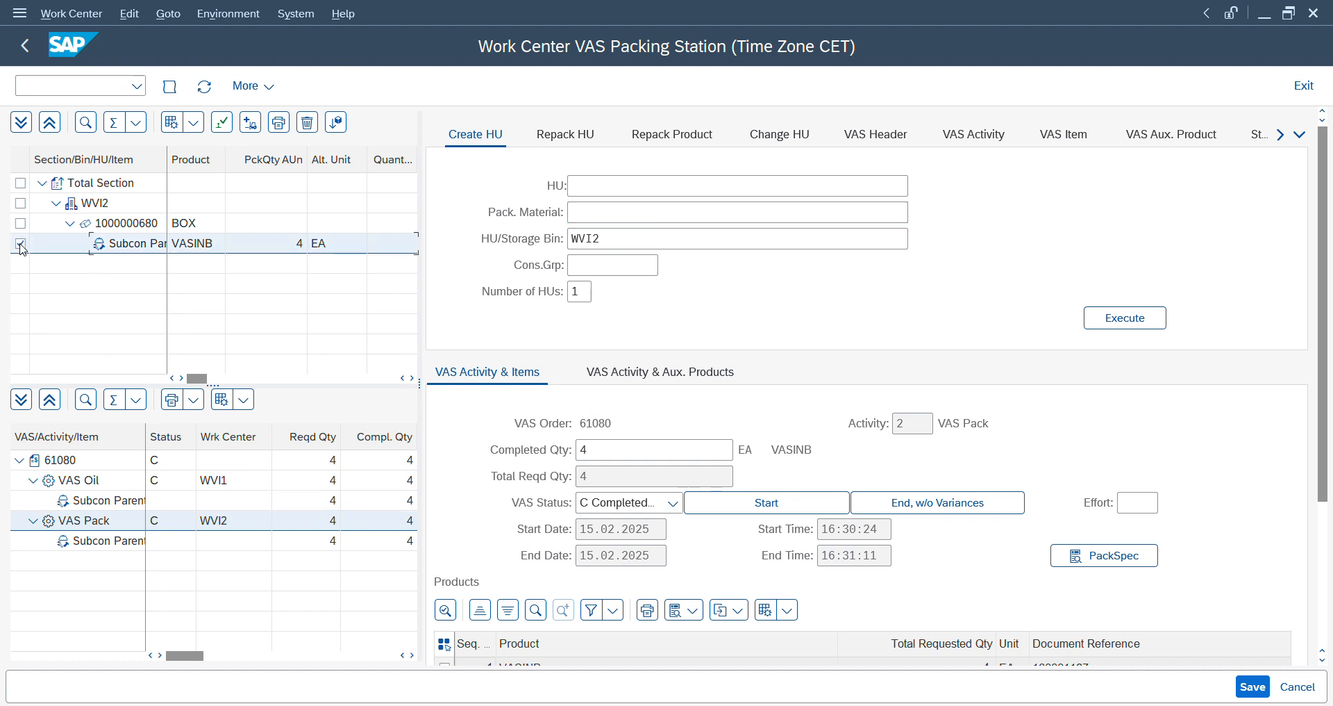
{"action": "left_click", "coordinate": [20, 223]}
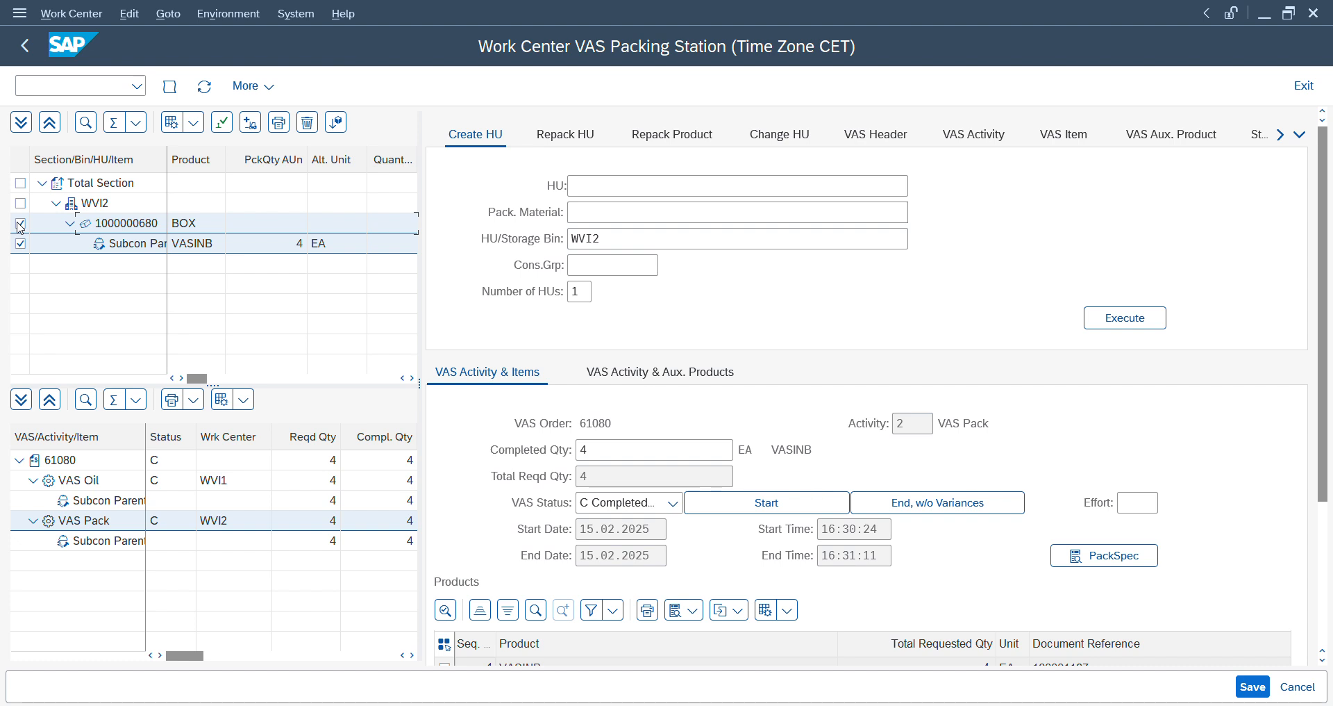
{"action": "left_click", "coordinate": [20, 244]}
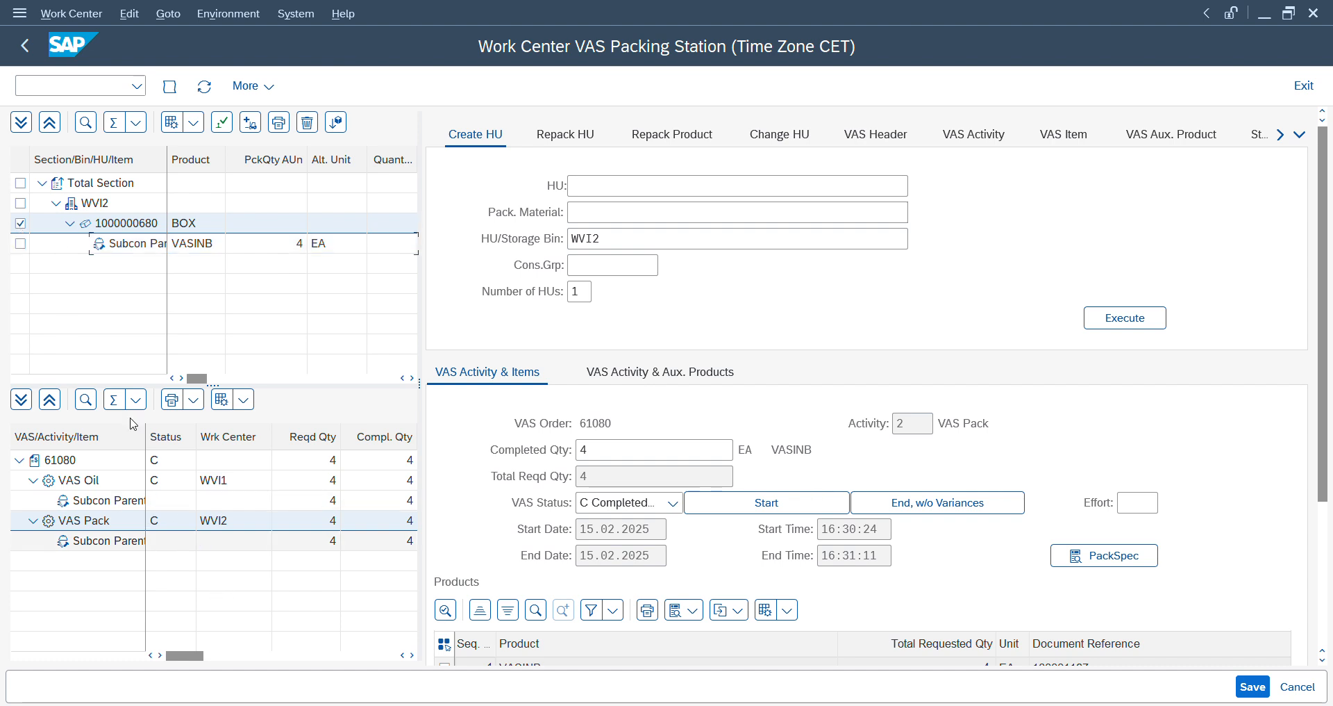
{"action": "left_click", "coordinate": [224, 123]}
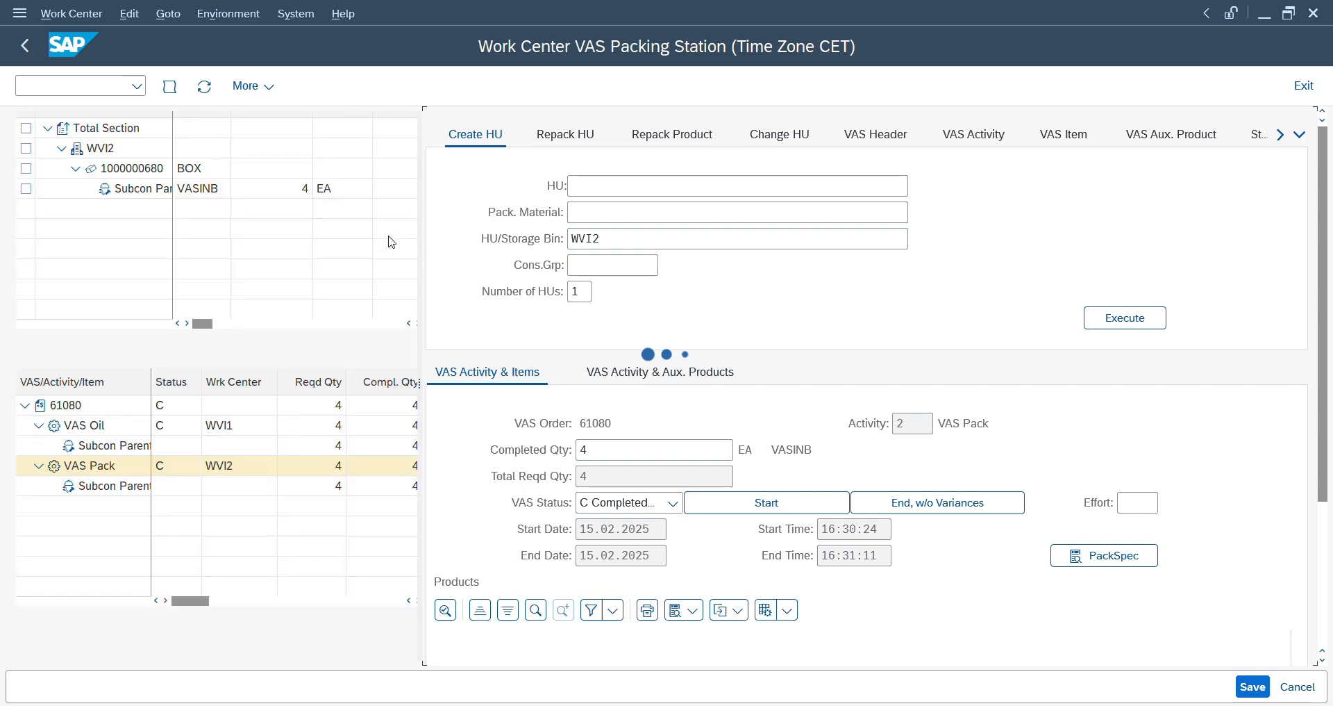
- Switch to the warehouse monitor, refresh the inbound delivery and display its warehouse tasks
{"action": "key", "text": "alt+Tab"}
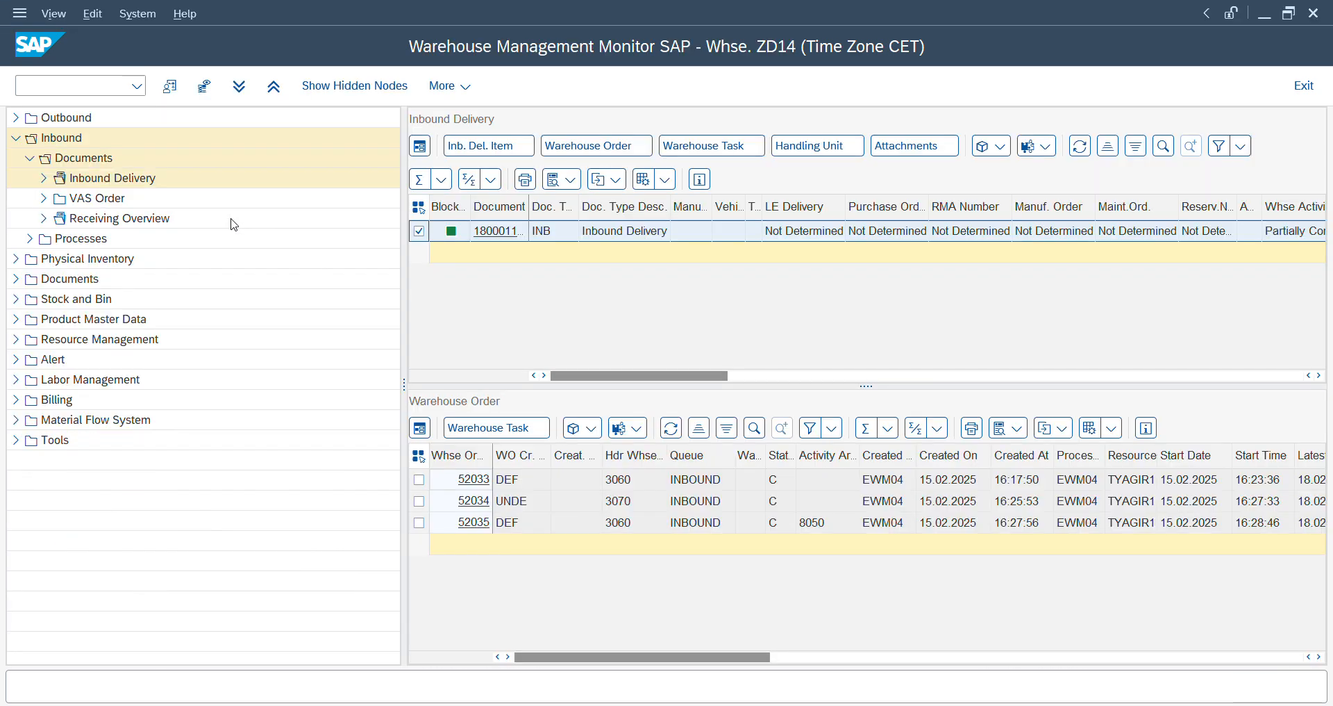
{"action": "left_click", "coordinate": [1081, 147]}
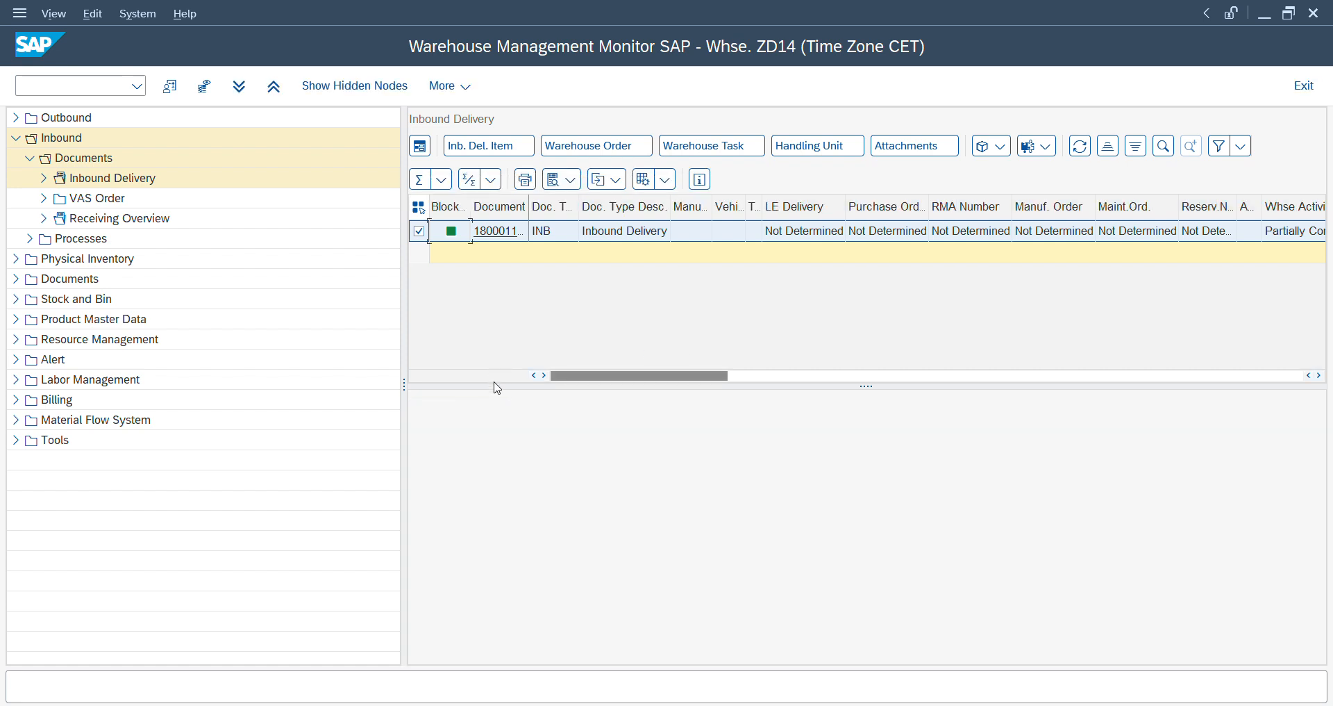
{"action": "left_click", "coordinate": [702, 151]}
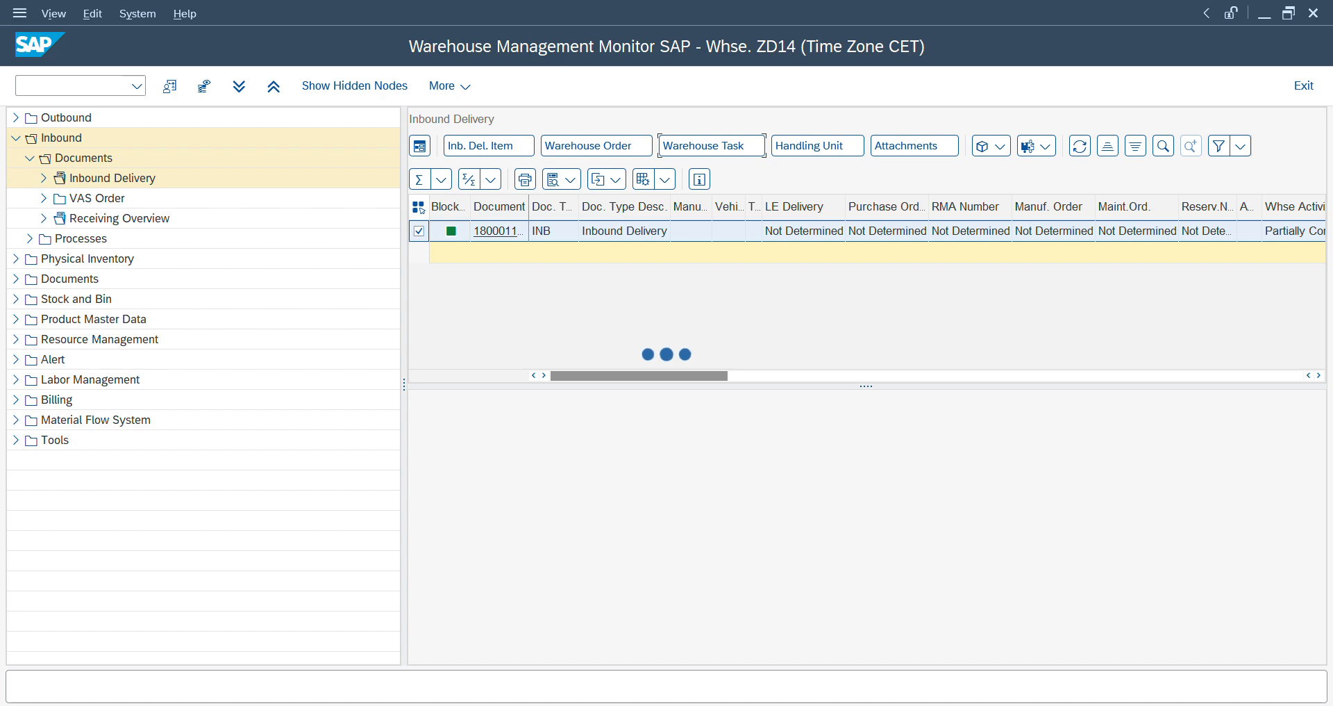
- Switch to the Maintain Inbound Delivery session and display the value-added service order of item 10 in delivery 180001127
{"action": "mouse_move", "coordinate": [879, 700]}
{"action": "left_click", "coordinate": [613, 624]}
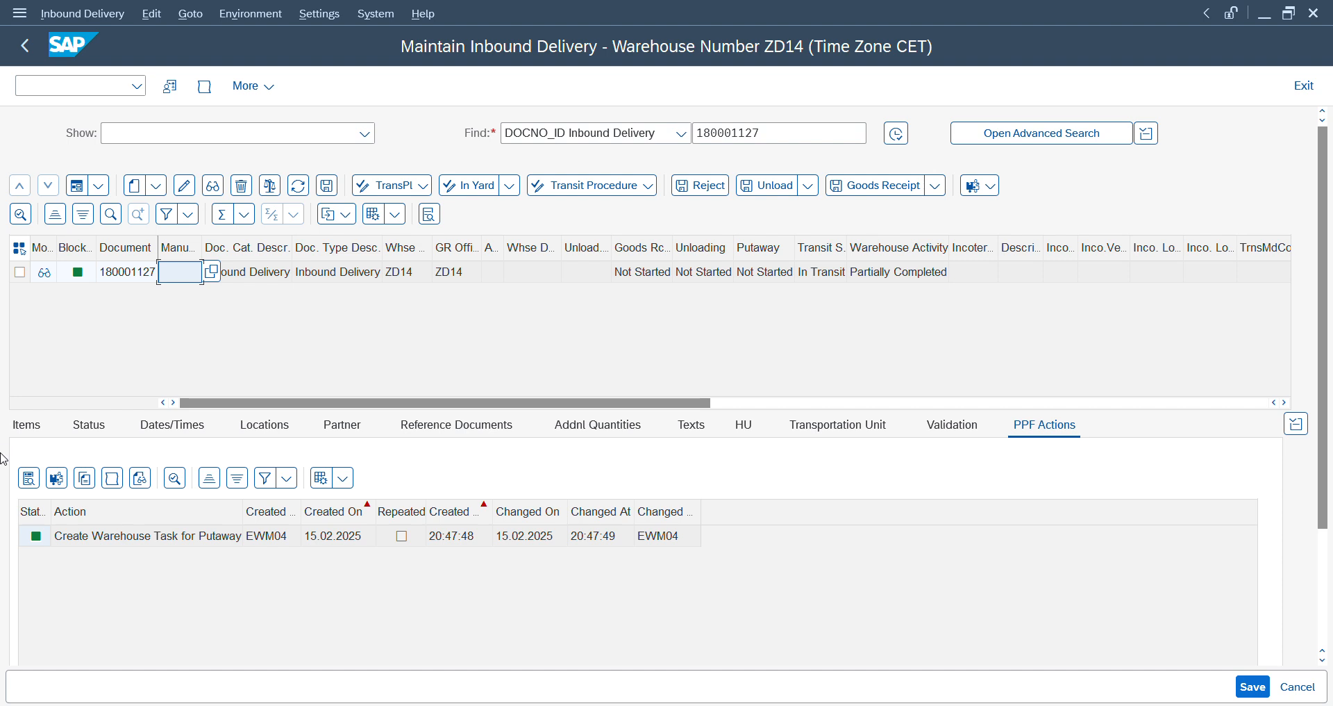
{"action": "left_click", "coordinate": [28, 425]}
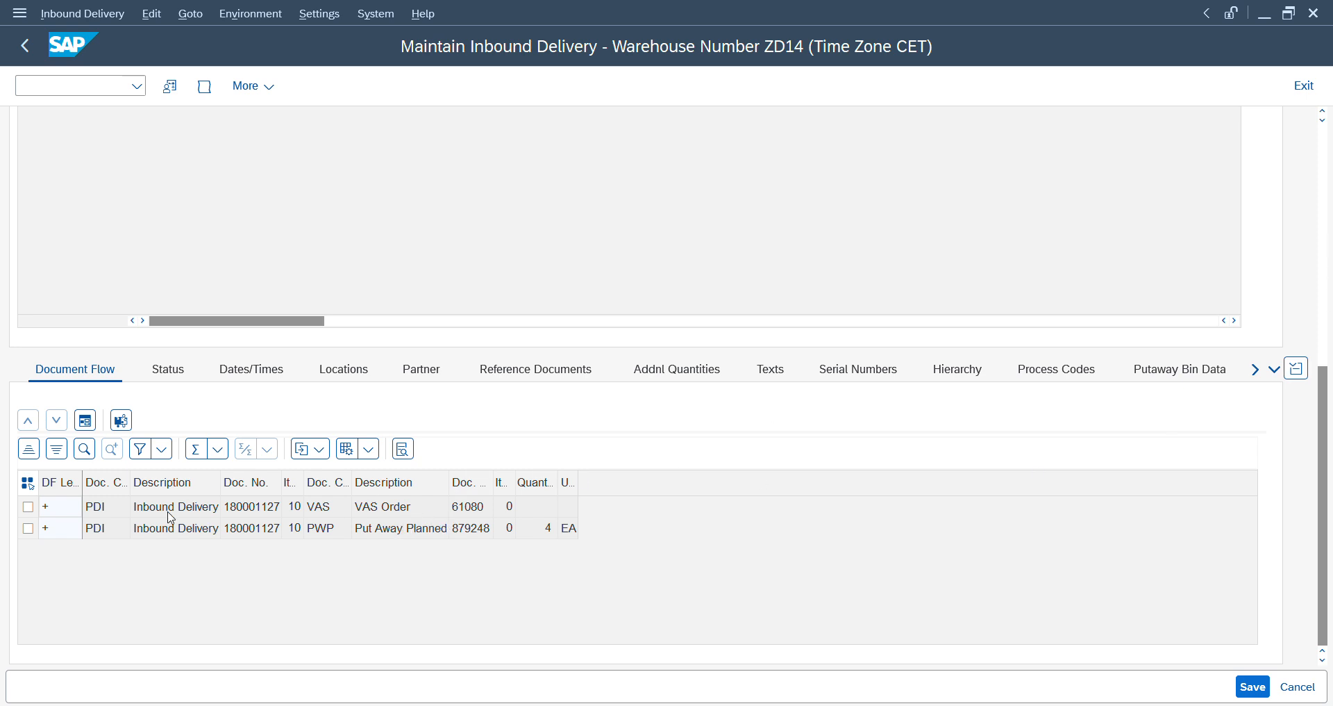
{"action": "left_click", "coordinate": [1325, 162]}
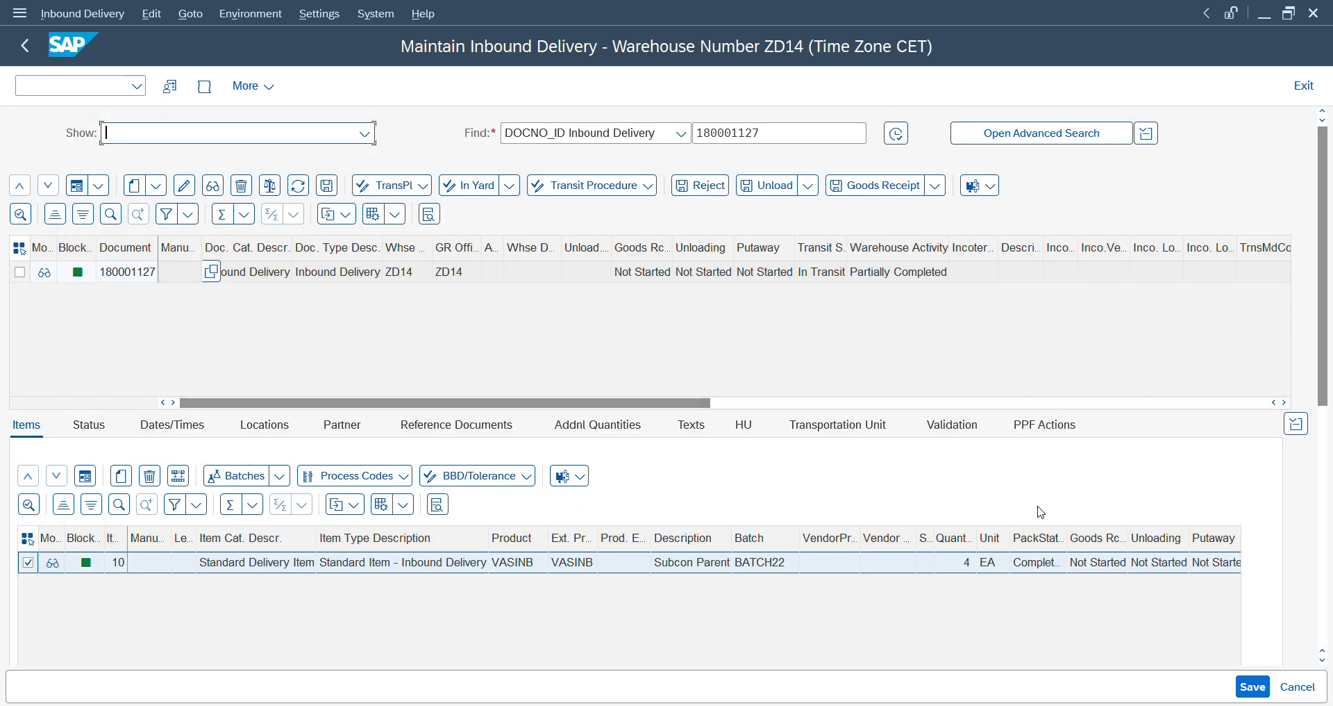
{"action": "left_click", "coordinate": [579, 477]}
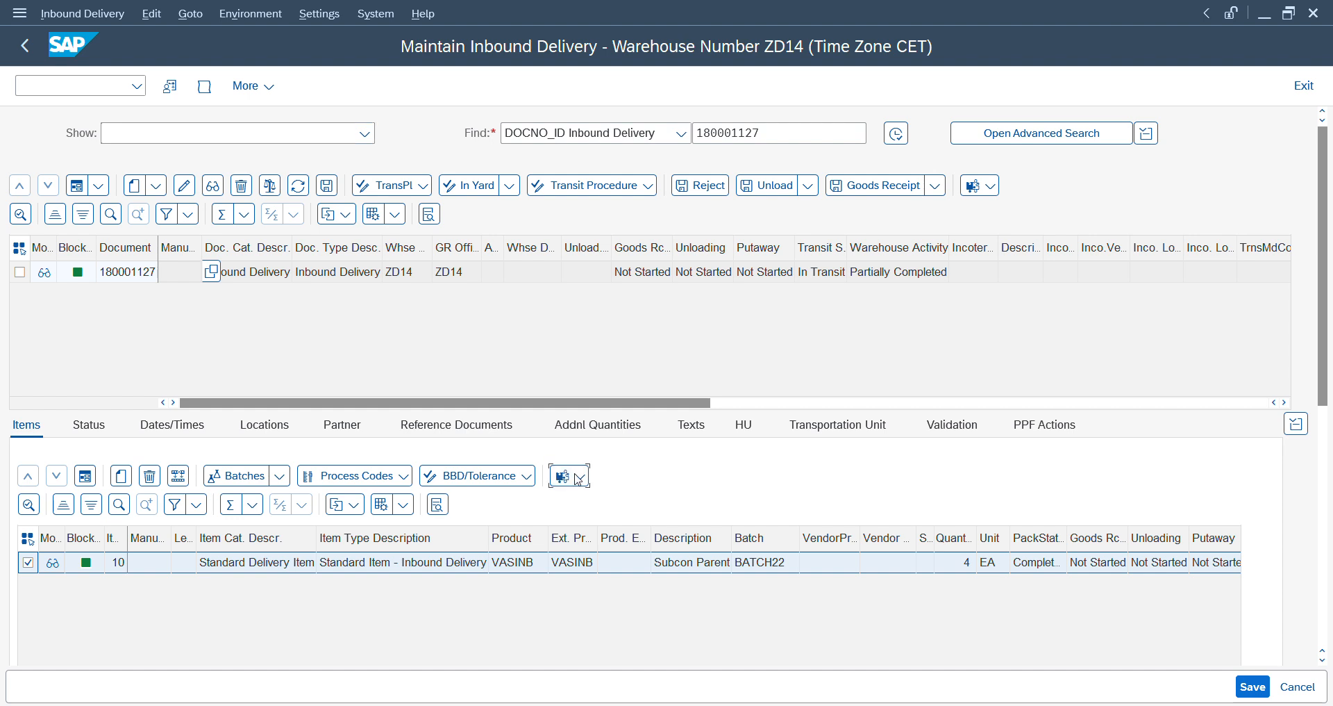
{"action": "left_click", "coordinate": [578, 478]}
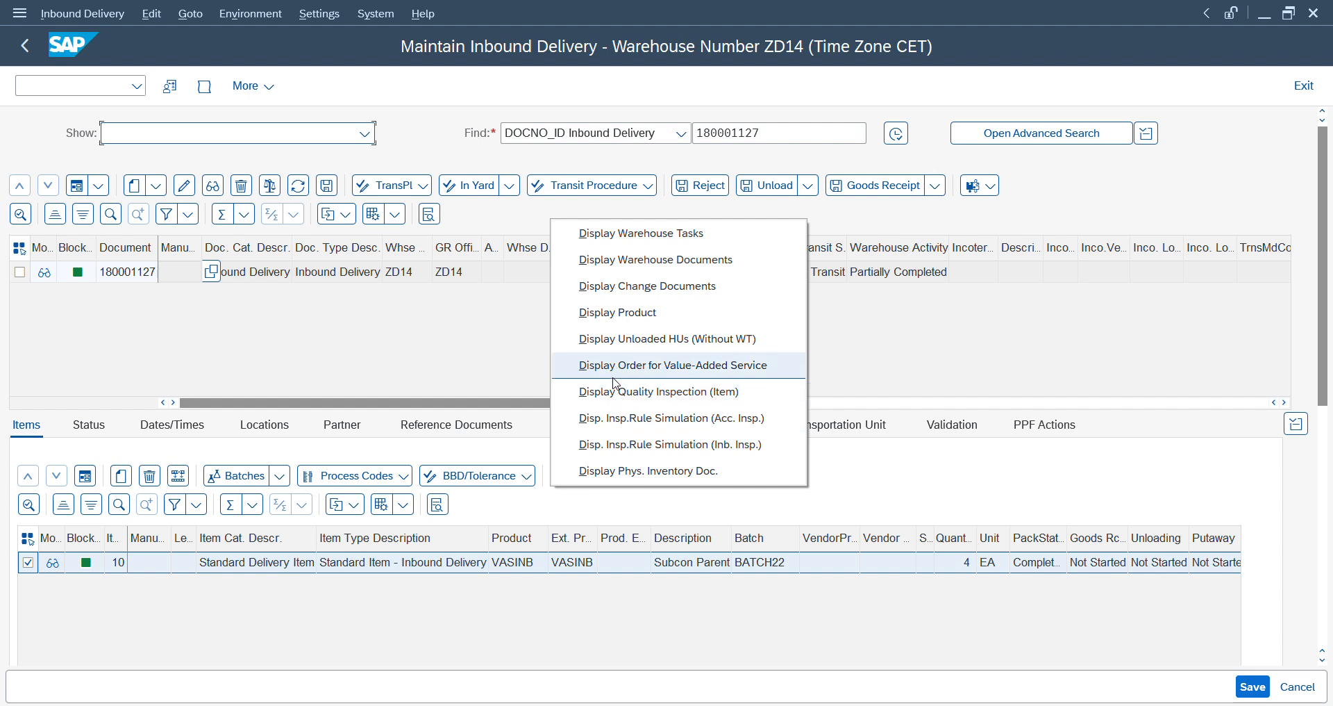
{"action": "left_click", "coordinate": [615, 383]}
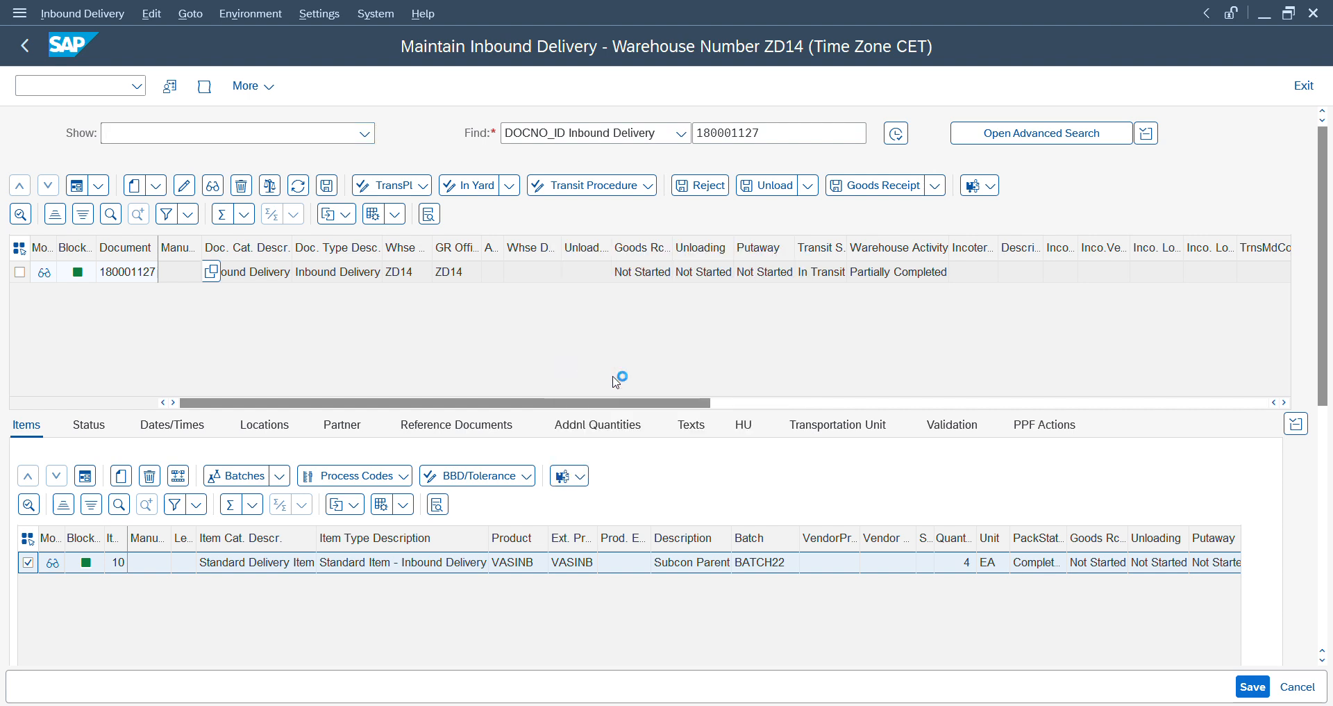
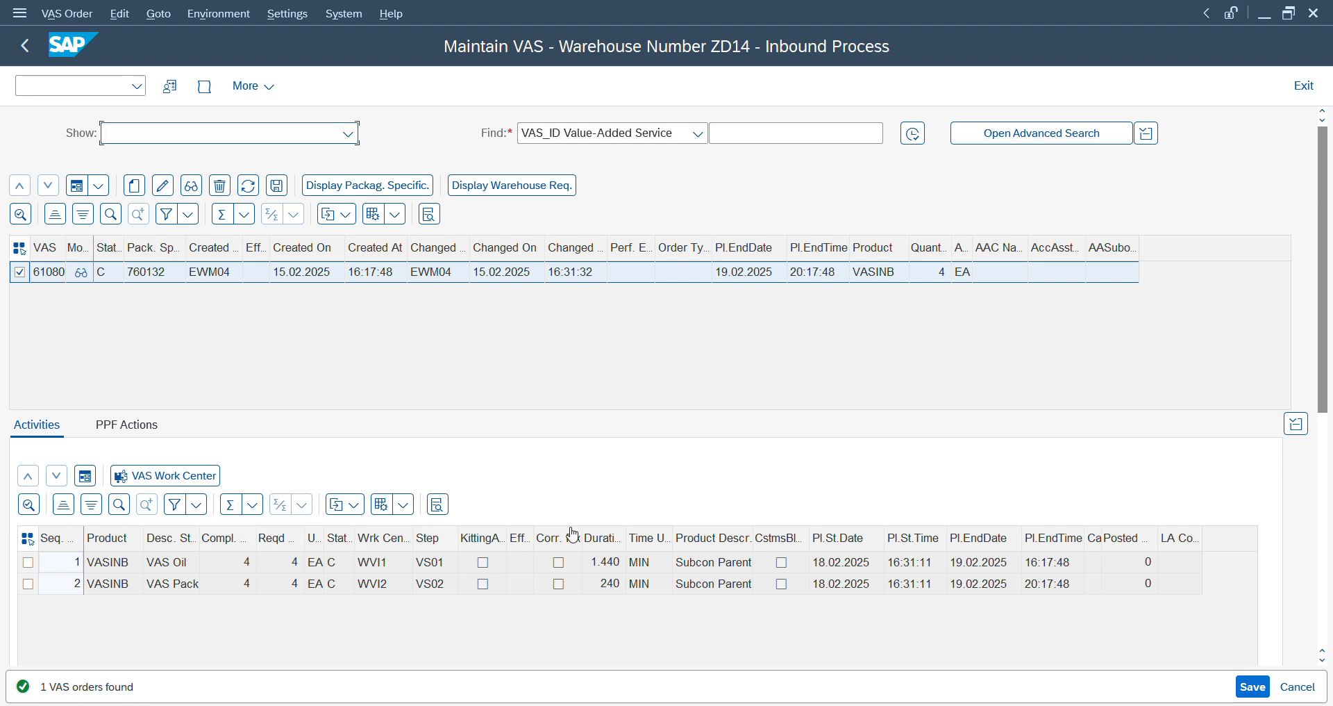
- Examine the VAS Oil and VAS Pack activities of VAS order 61080 with their work centers and process steps
{"action": "left_click", "coordinate": [144, 434]}
{"action": "left_click", "coordinate": [56, 425]}
{"action": "left_click", "coordinate": [439, 565]}
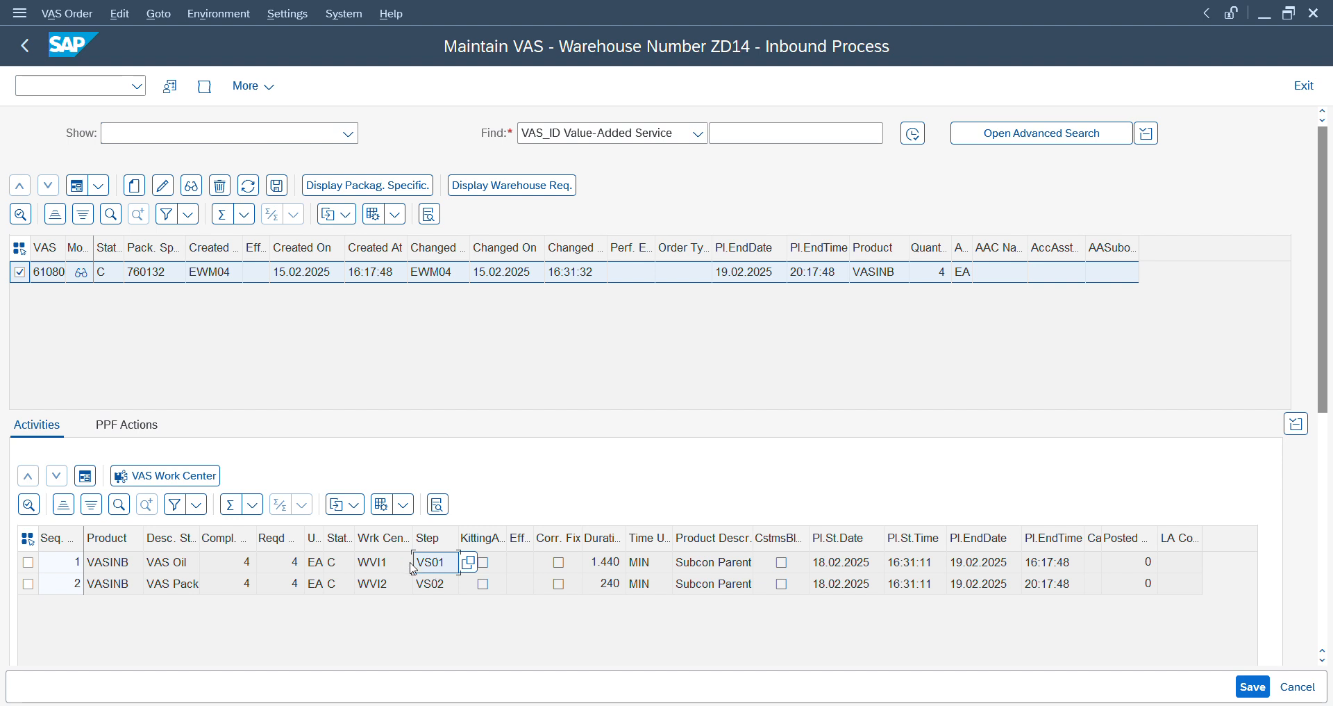
{"action": "left_click", "coordinate": [376, 566]}
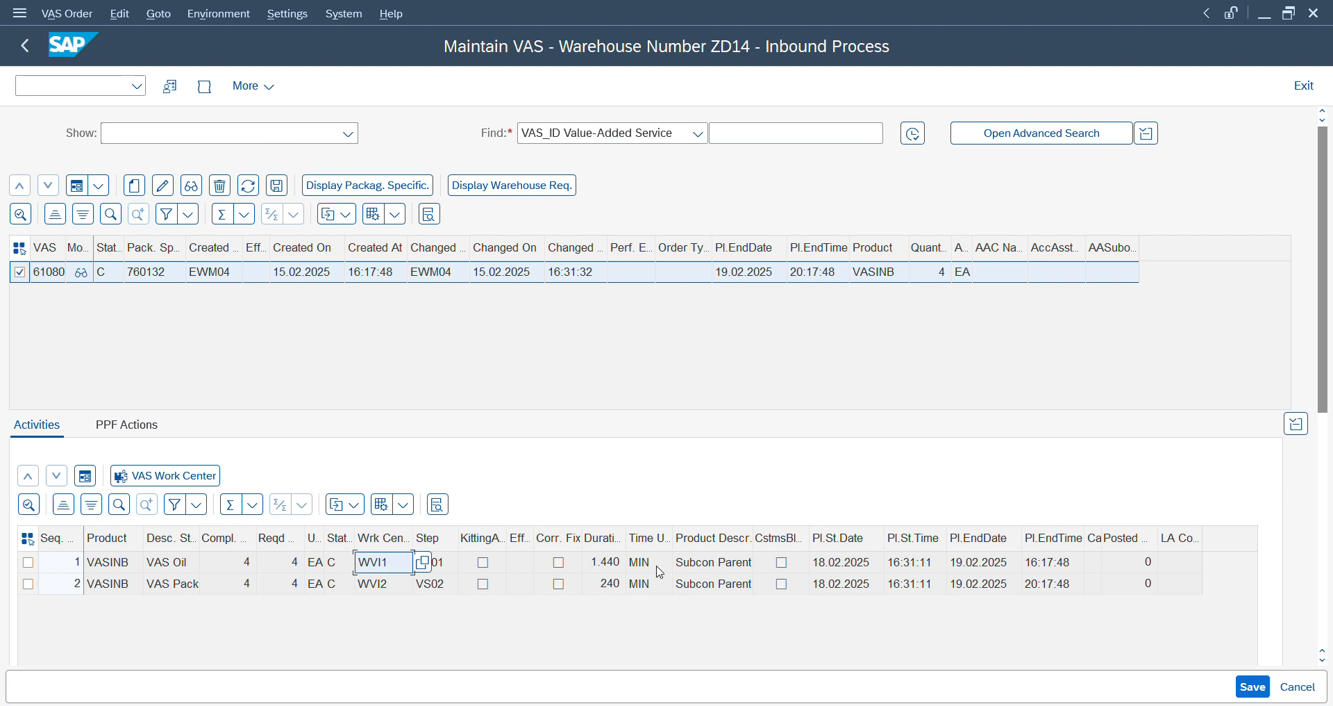
{"action": "left_click", "coordinate": [490, 566]}
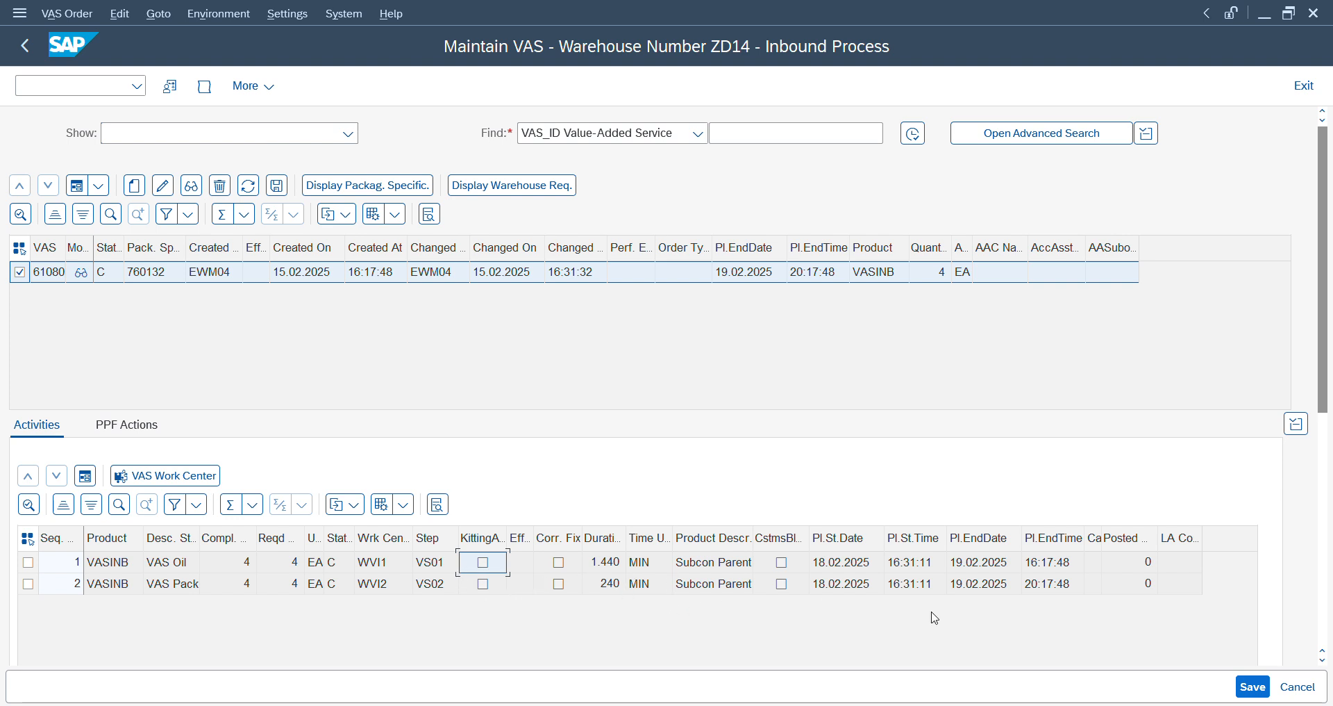
- Switch to the session with the handling unit entry screen and start transaction SPRO there
{"action": "mouse_move", "coordinate": [905, 703]}
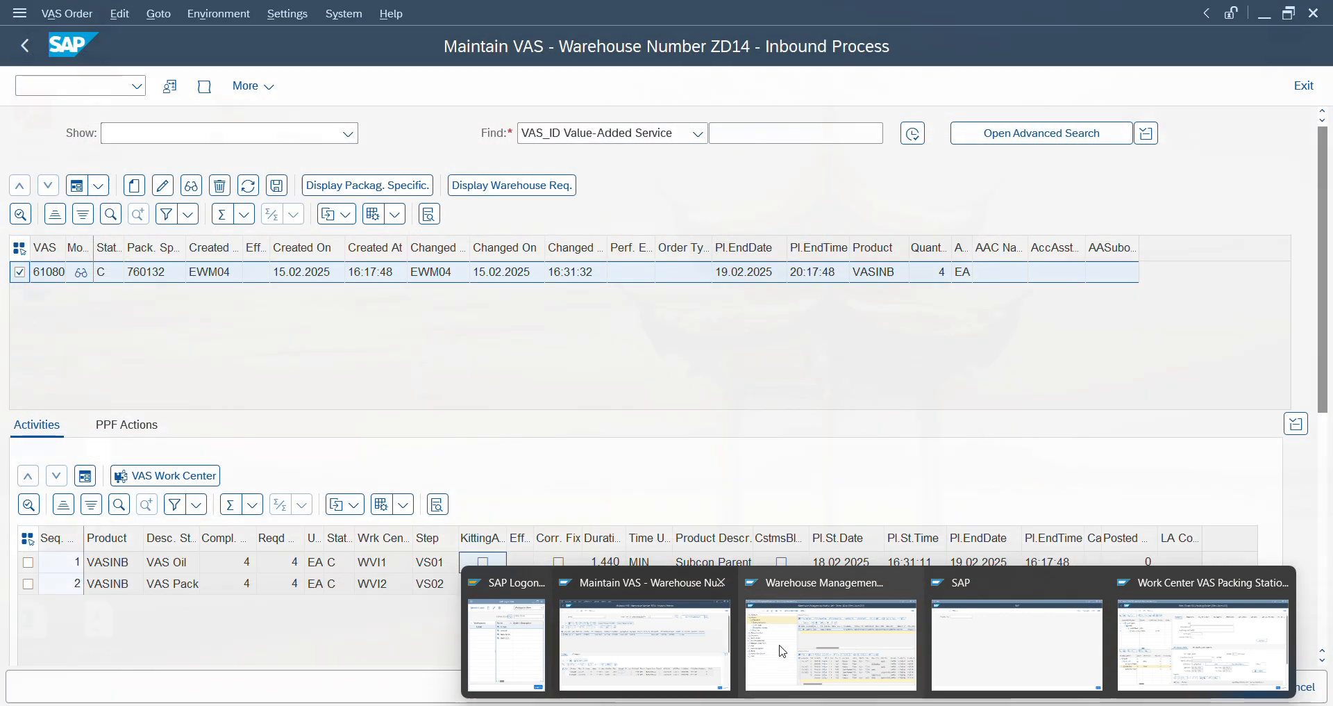
{"action": "left_click", "coordinate": [783, 651]}
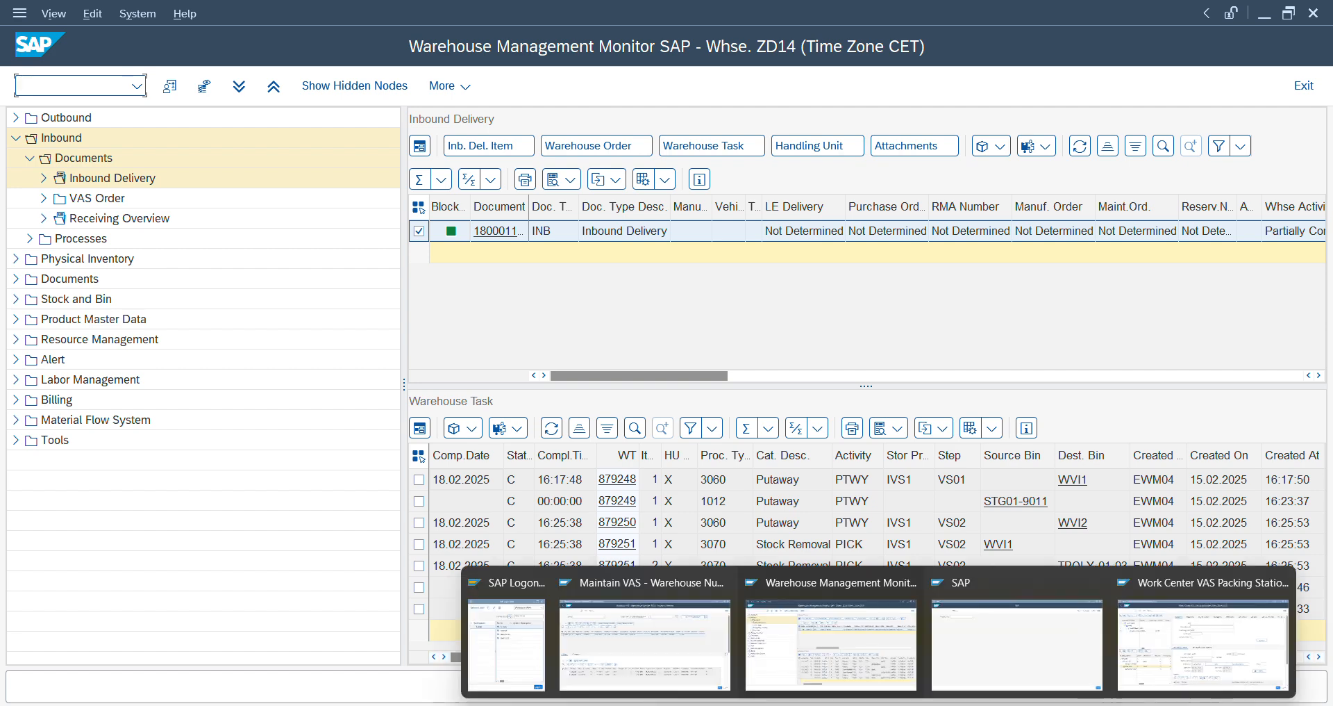
{"action": "left_click", "coordinate": [999, 637]}
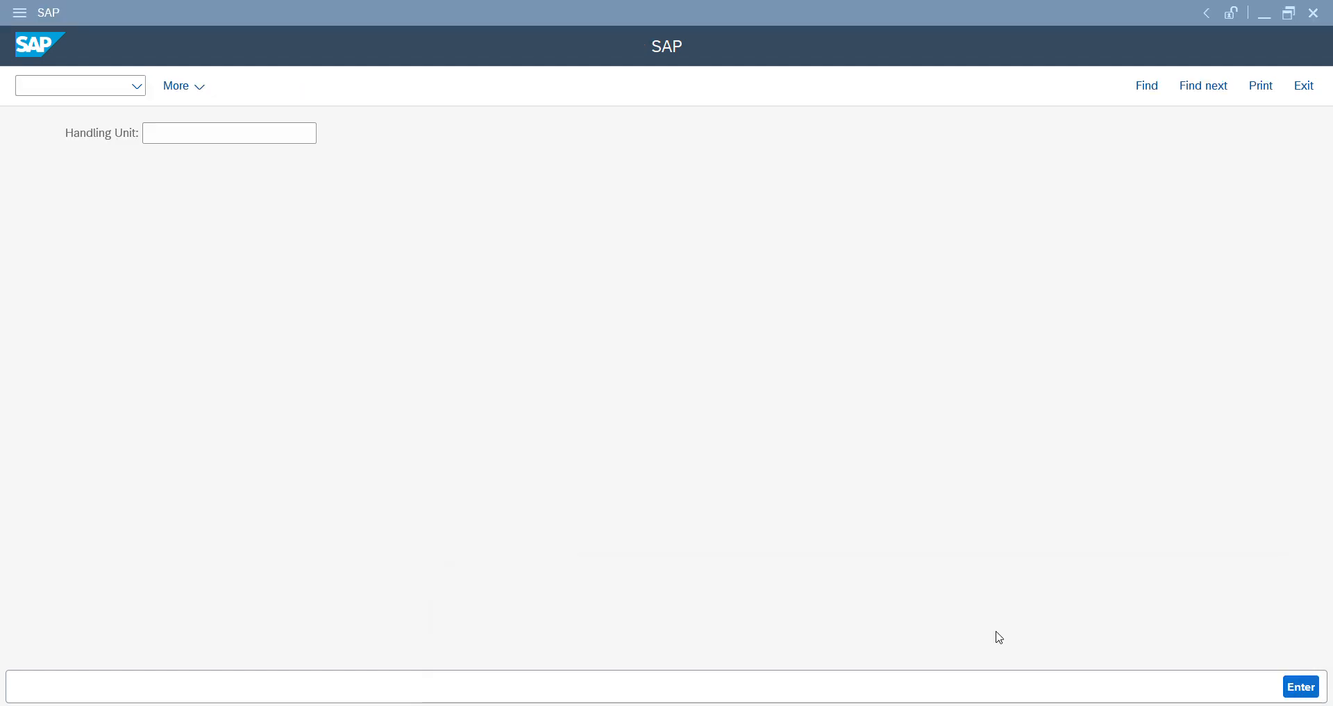
{"action": "left_click", "coordinate": [54, 83]}
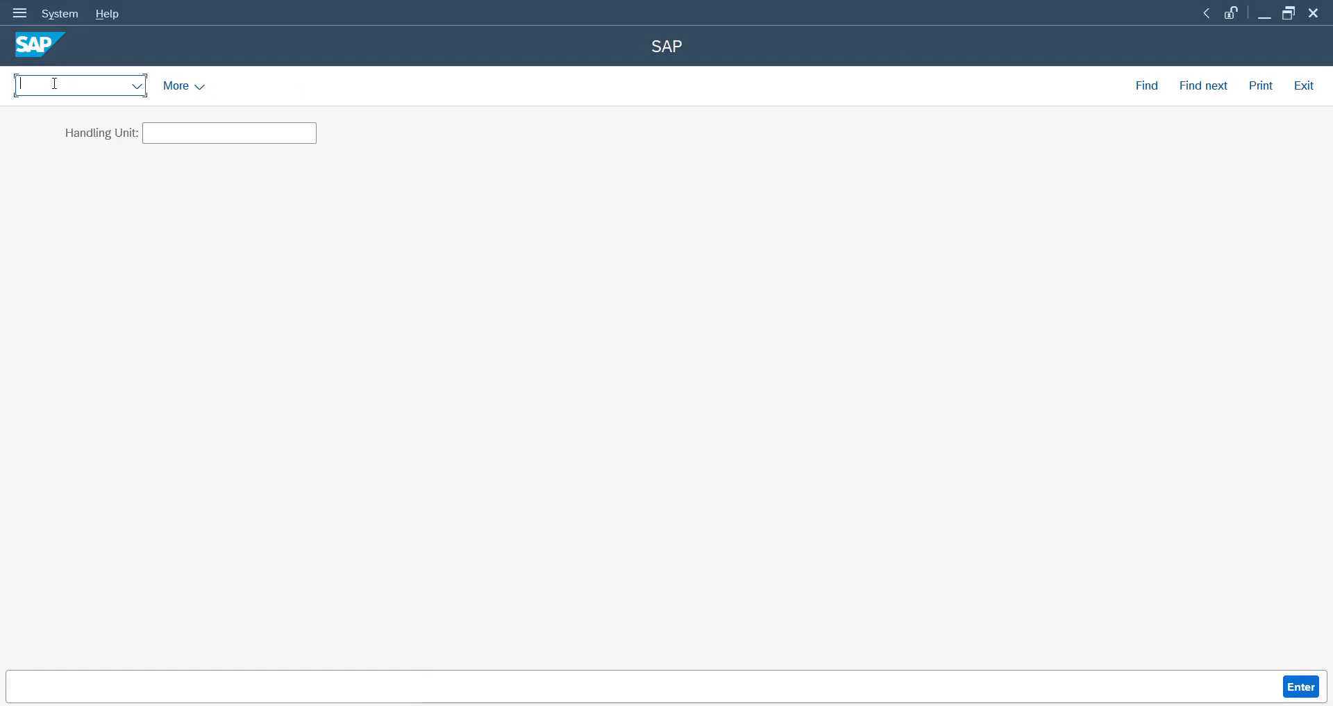
{"action": "type", "text": "/nsp"}
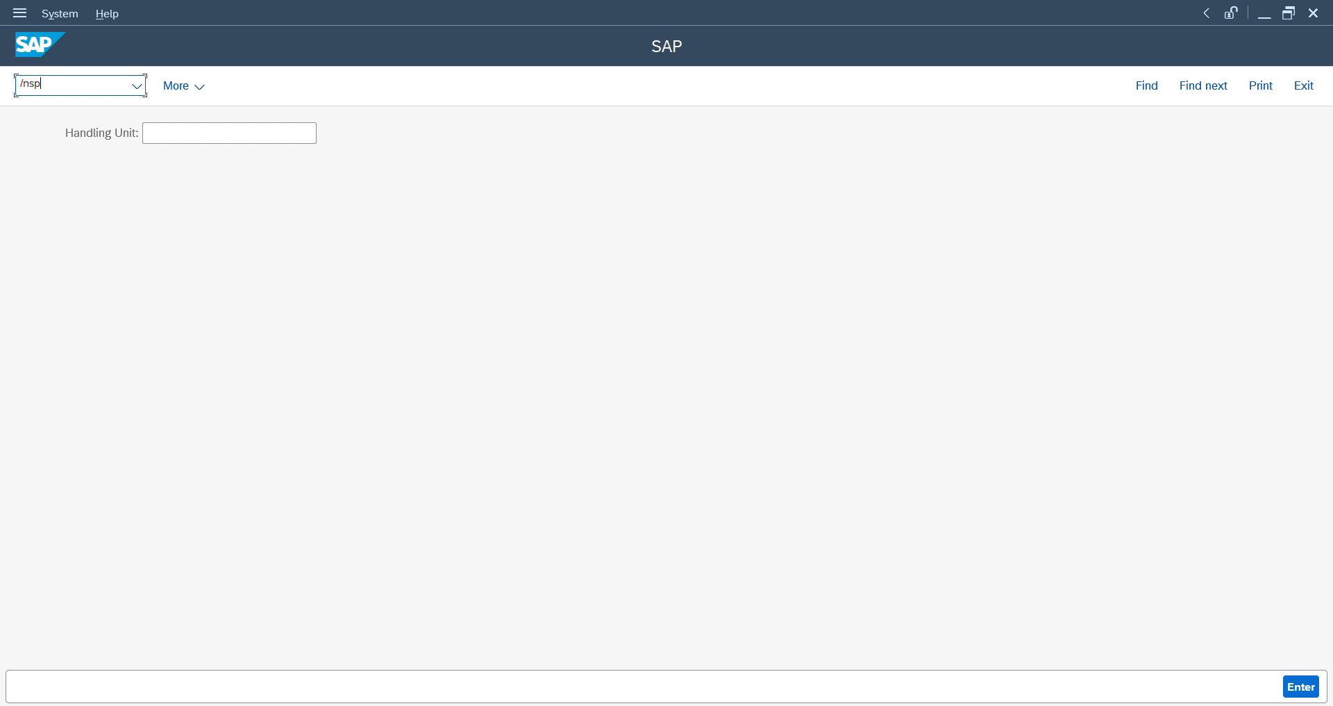
{"action": "type", "text": "ro"}
{"action": "key", "text": "Return"}
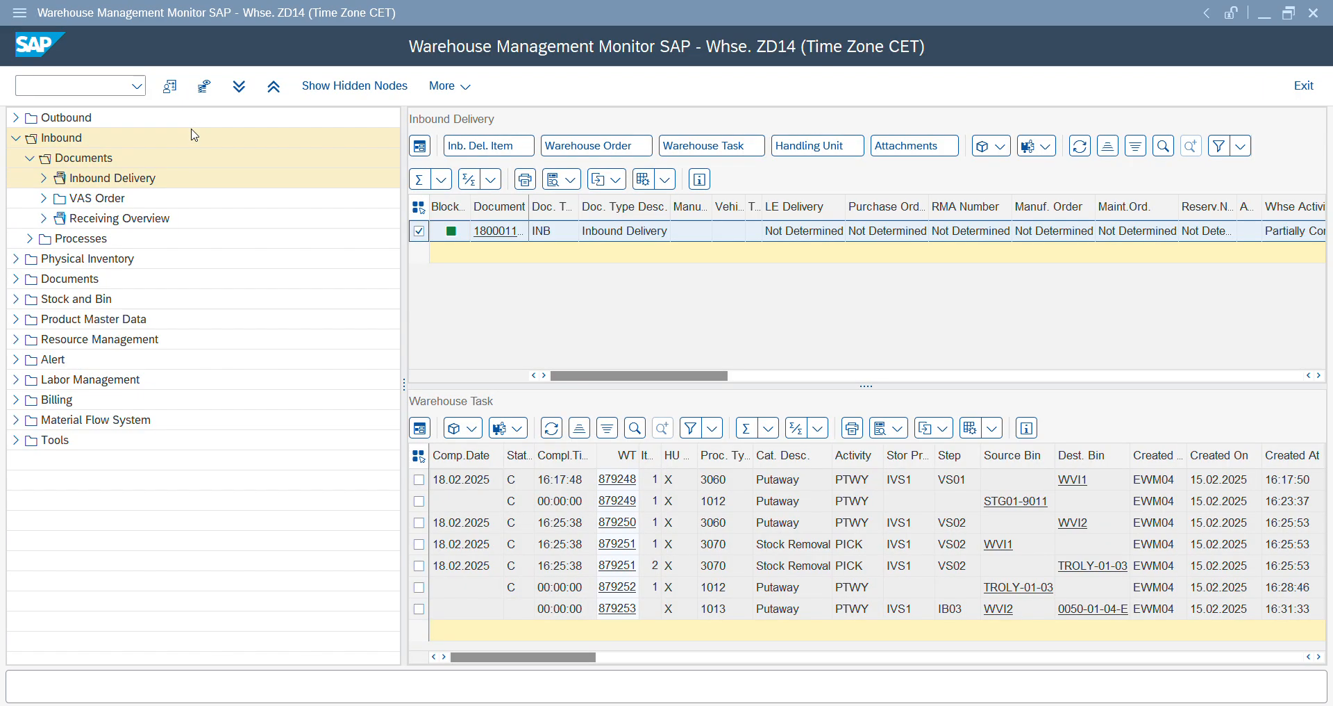
- Switch to the Work Center VAS Packing Station session, open transaction /SCWM/TWORKST and view the master data attributes of WVI1 and WVI2
{"action": "left_click", "coordinate": [96, 79]}
{"action": "key", "text": "alt+Tab"}
{"action": "key", "text": "alt+Tab"}
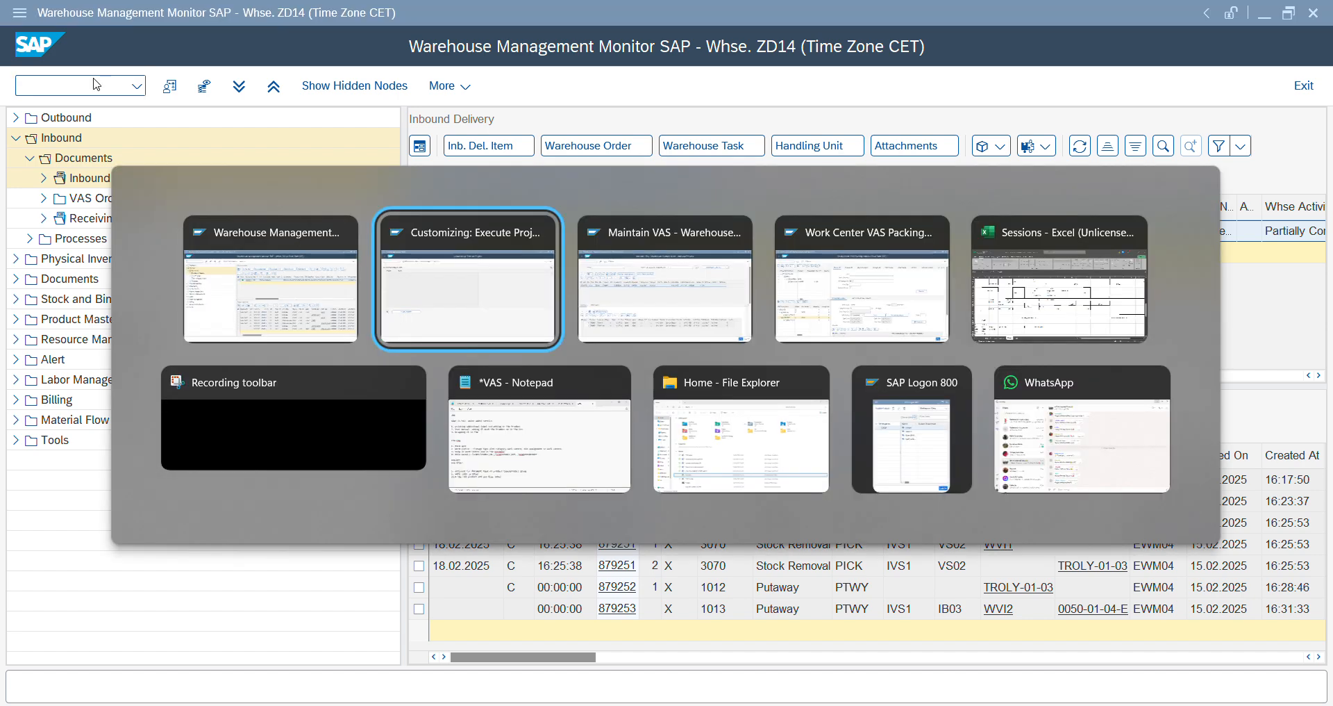
{"action": "key", "text": "alt+Tab"}
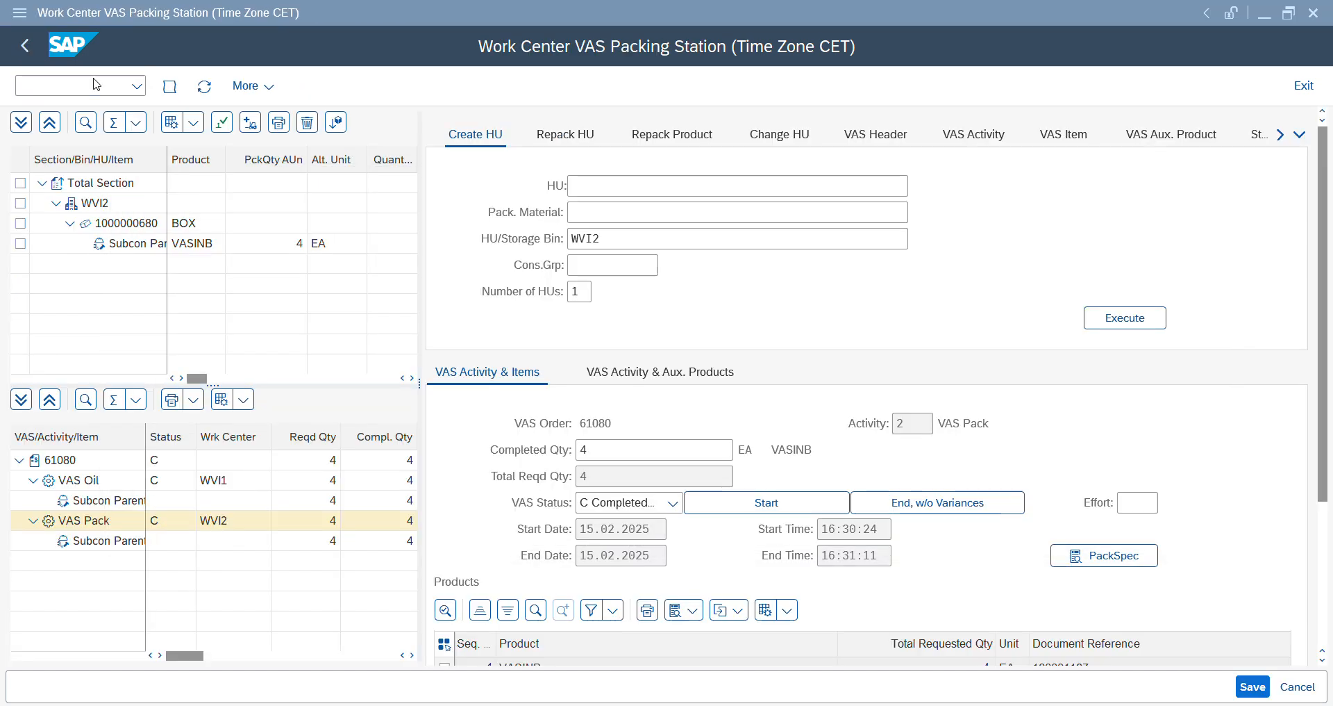
{"action": "type", "text": "/n/scwm/twrokst"}
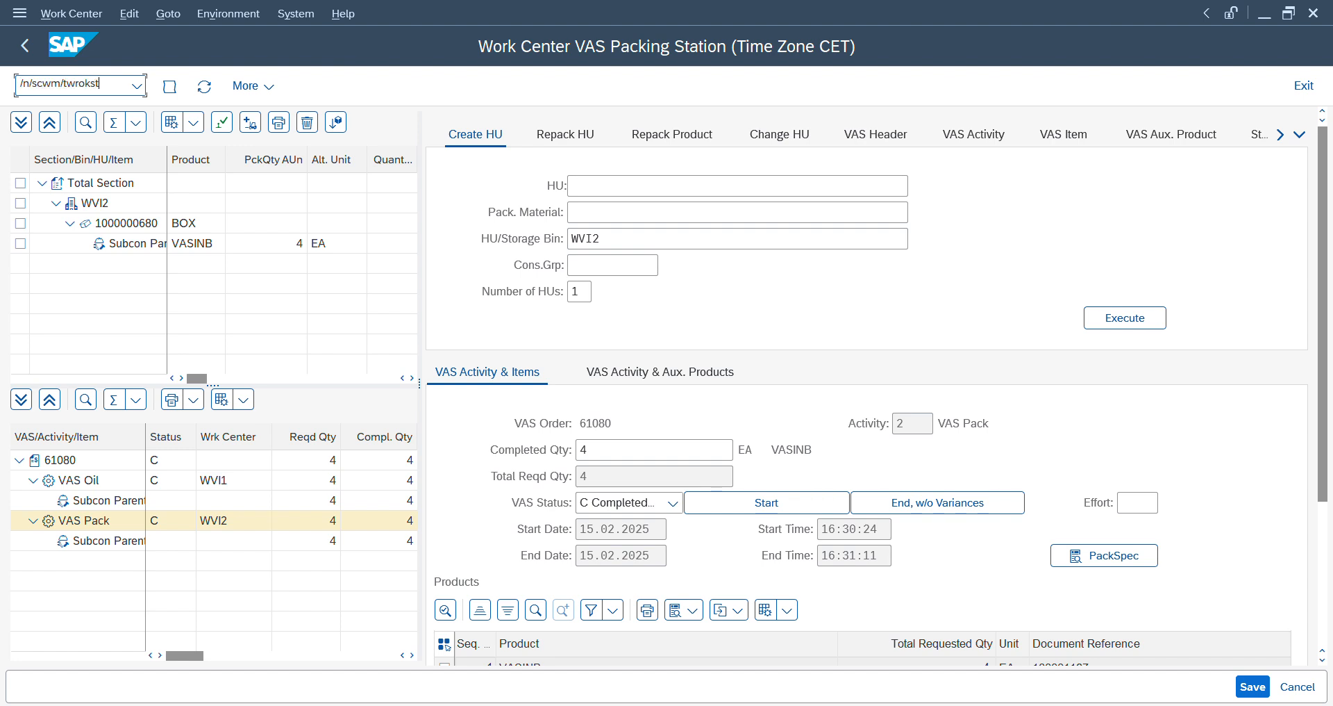
{"action": "key", "text": "Return"}
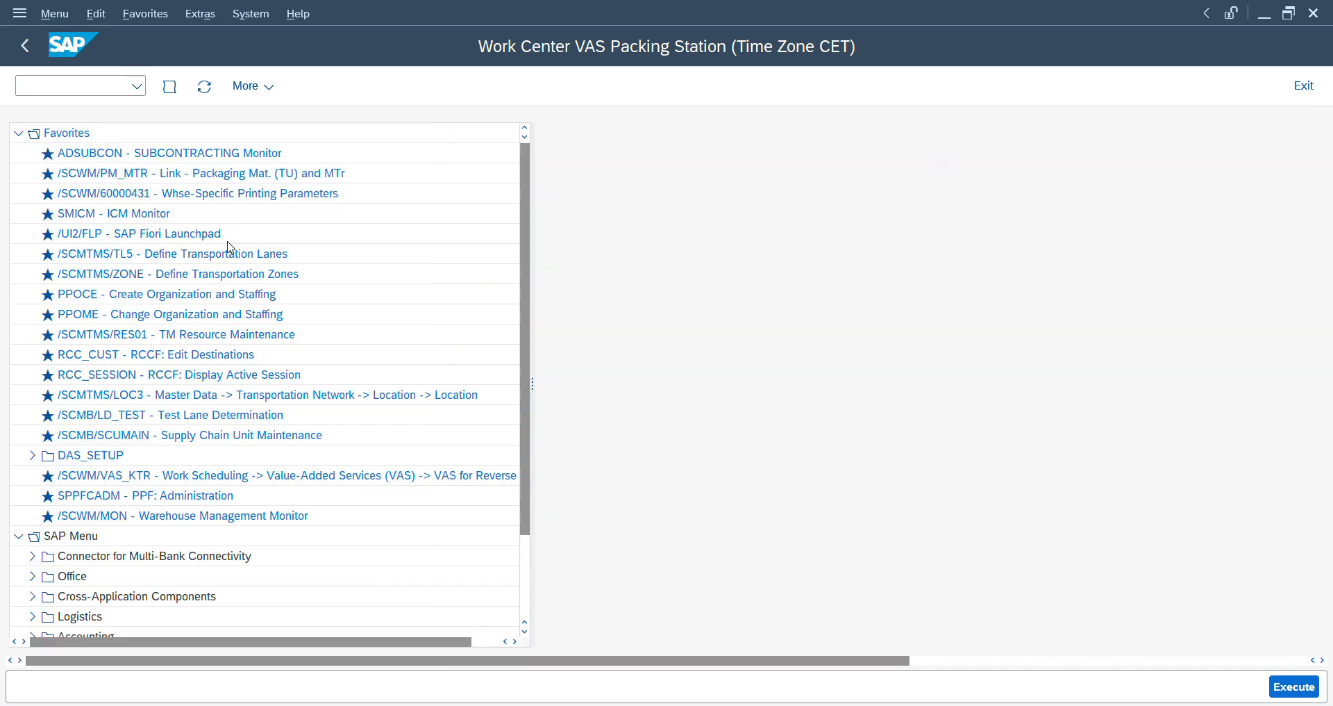
{"action": "type", "text": "/n/scwm/"}
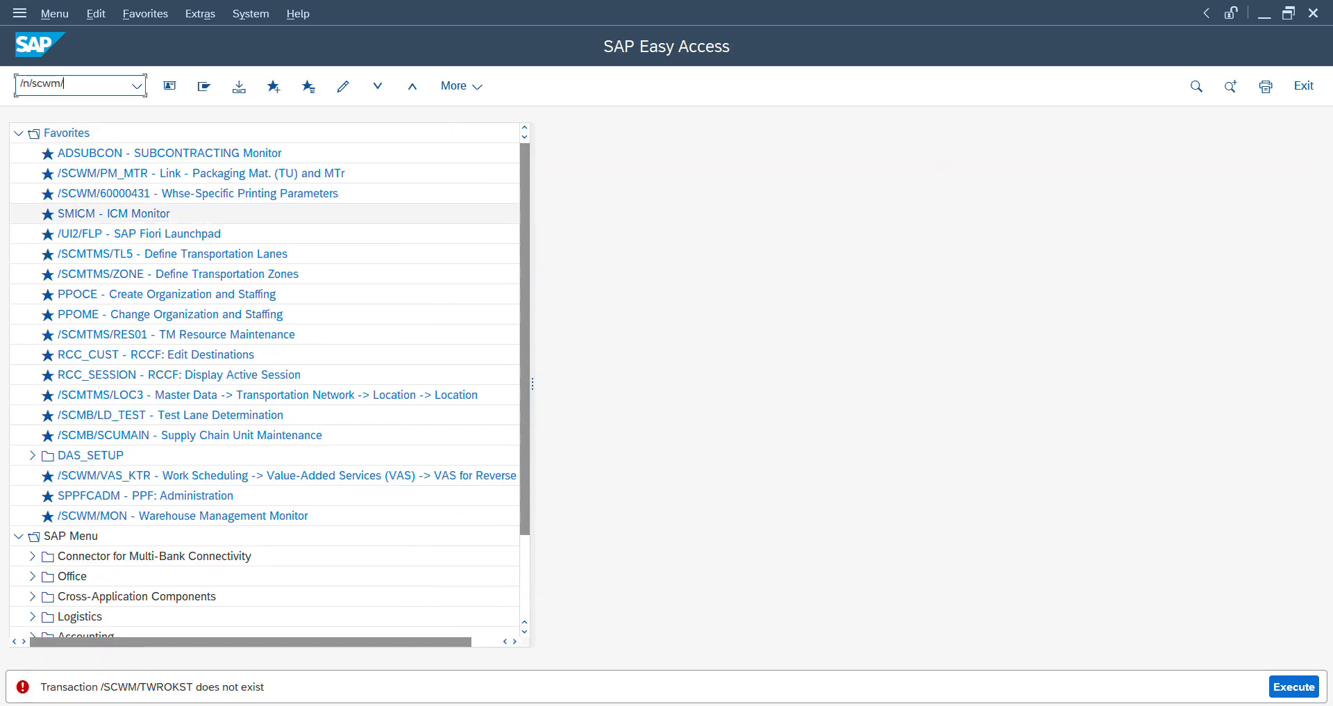
{"action": "type", "text": "tworkst"}
{"action": "key", "text": "Return"}
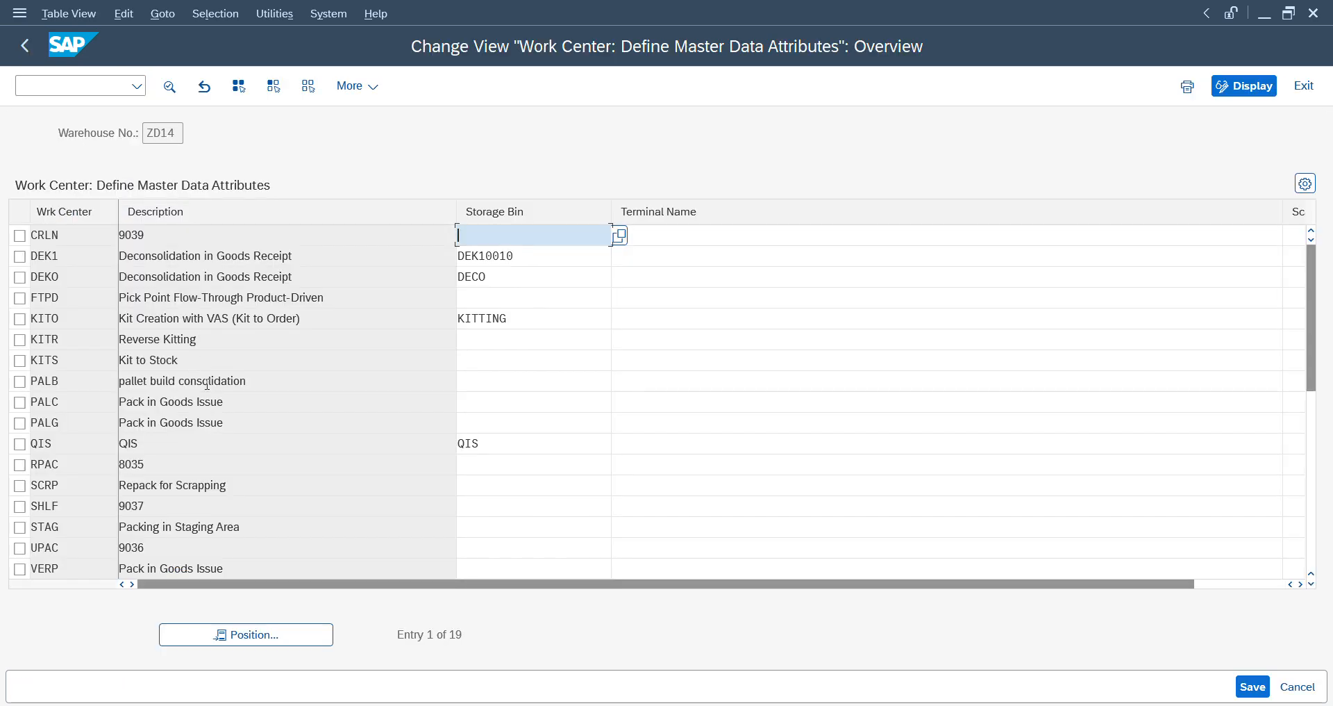
{"action": "left_click", "coordinate": [208, 387]}
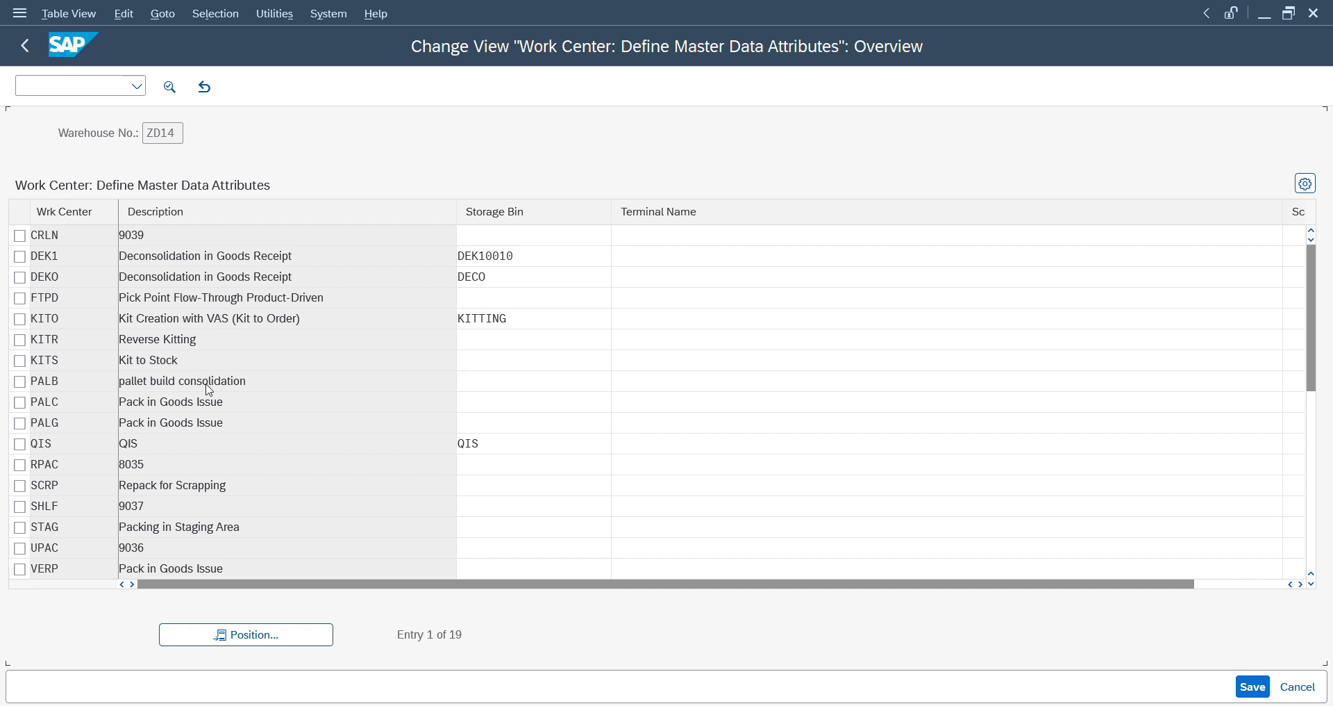
{"action": "key", "text": "Page_Down"}
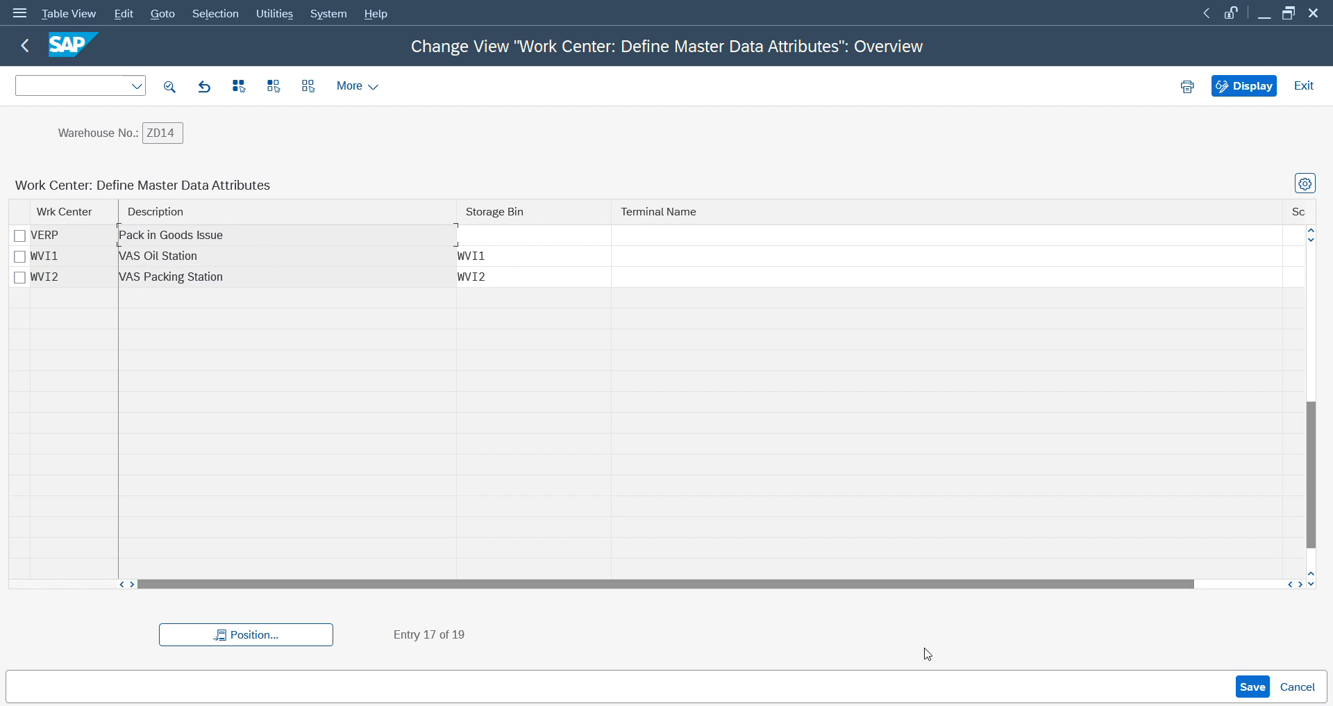
- Replace the work center attributes view with the Packaging Specification Overview transaction
{"action": "mouse_move", "coordinate": [878, 704]}
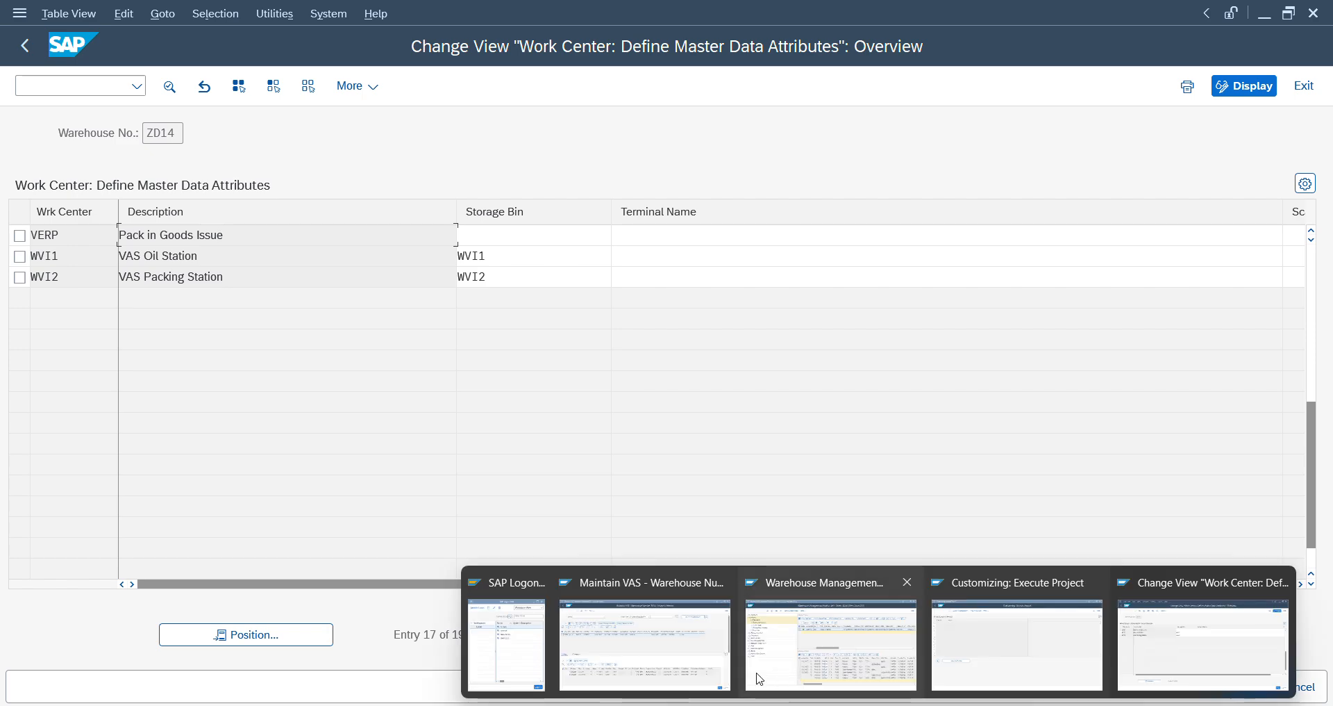
{"action": "mouse_move", "coordinate": [833, 657]}
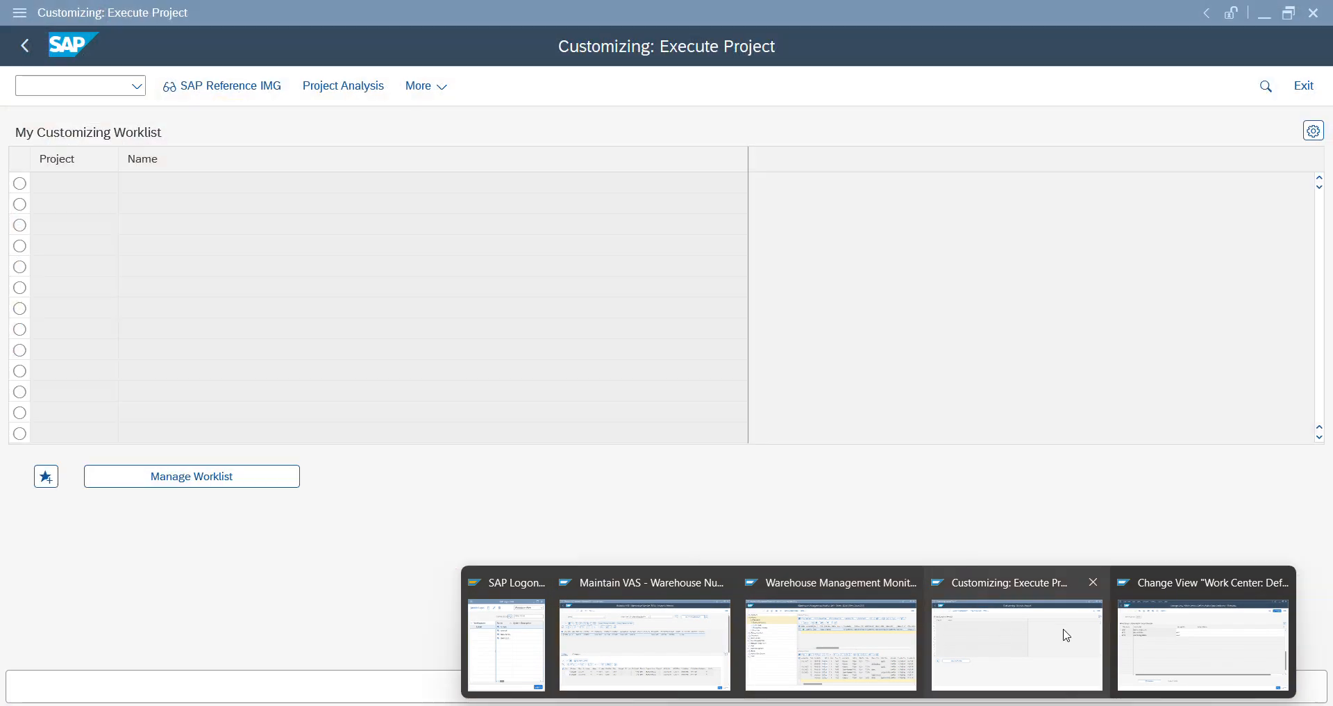
{"action": "left_click", "coordinate": [1067, 635]}
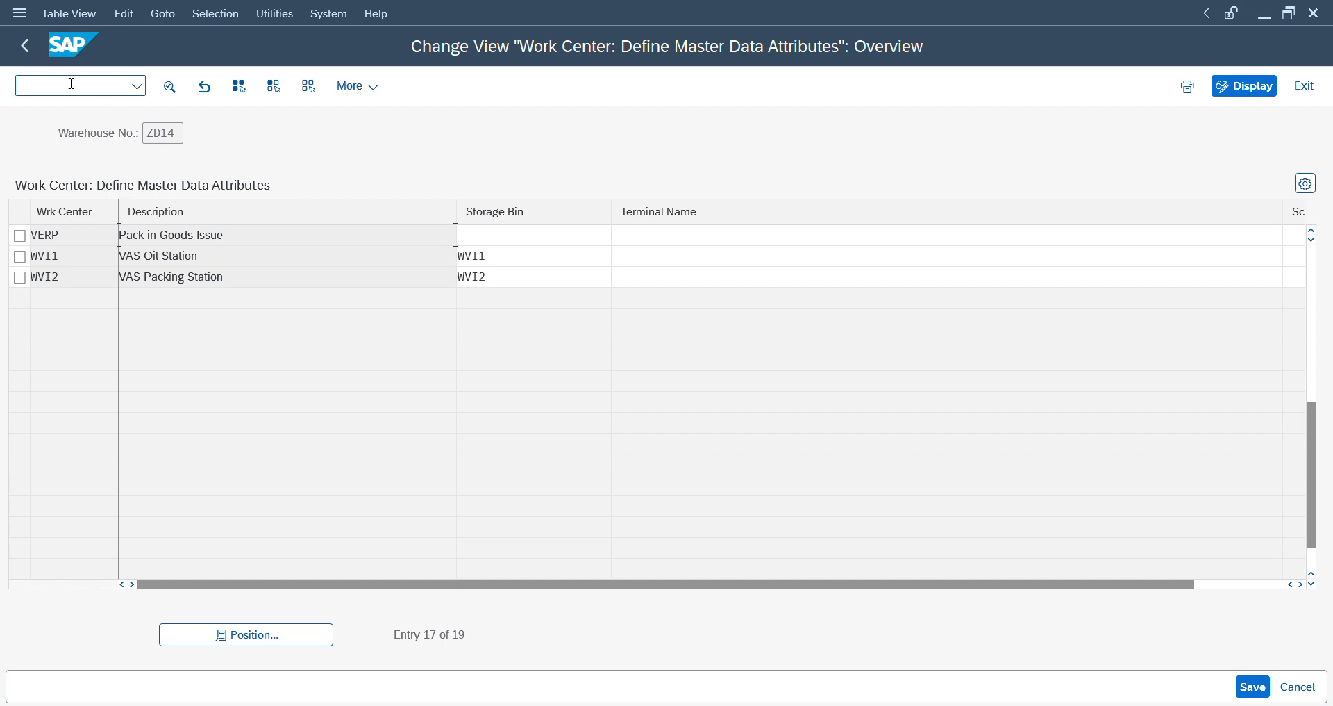
{"action": "left_click", "coordinate": [70, 83]}
{"action": "type", "text": "/n/scwm/sp"}
{"action": "key", "text": "Return"}
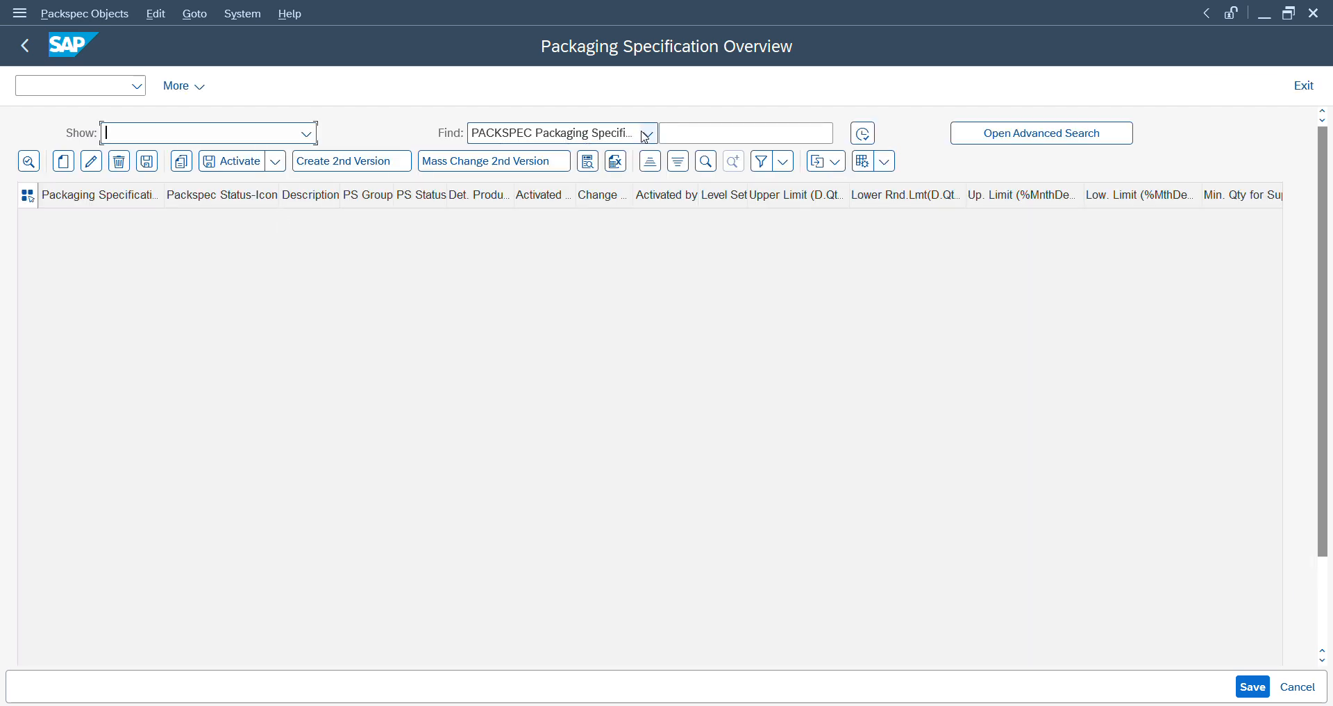
- Create a new packaging specification with packaging specification group VAS and display its details
{"action": "left_click", "coordinate": [70, 166]}
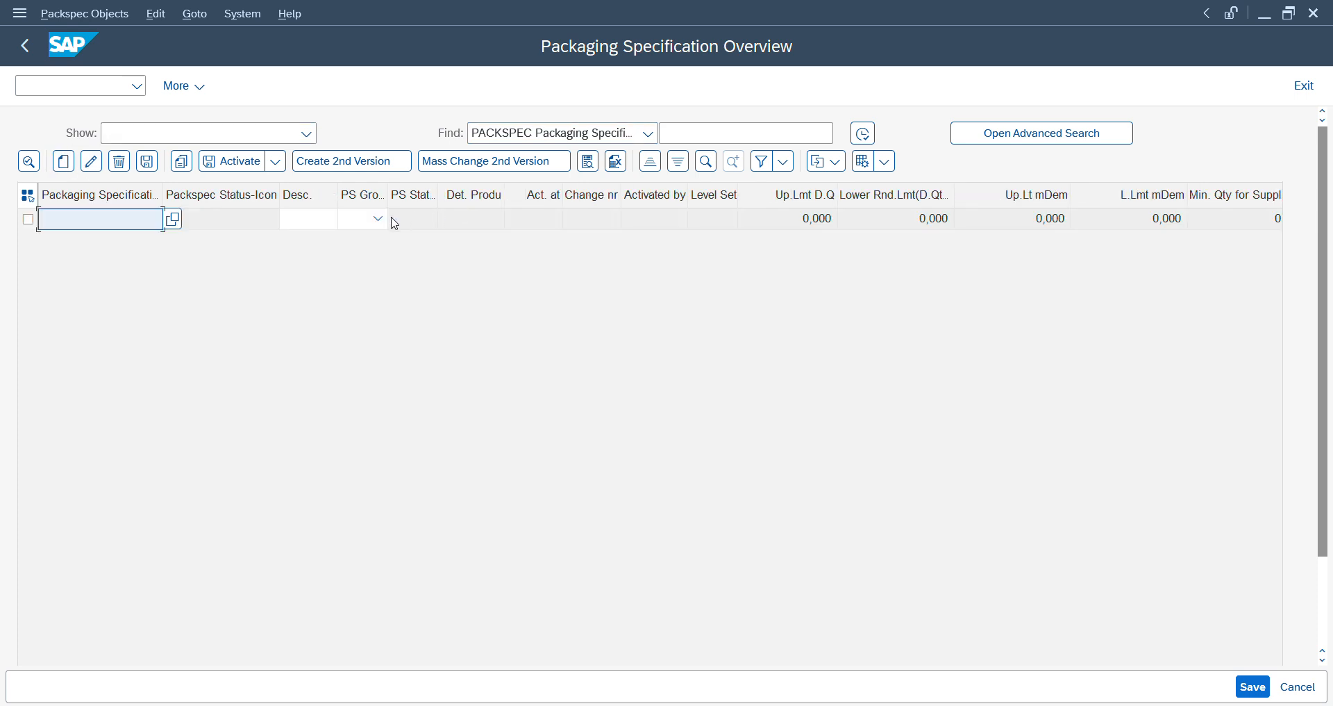
{"action": "left_click", "coordinate": [379, 221]}
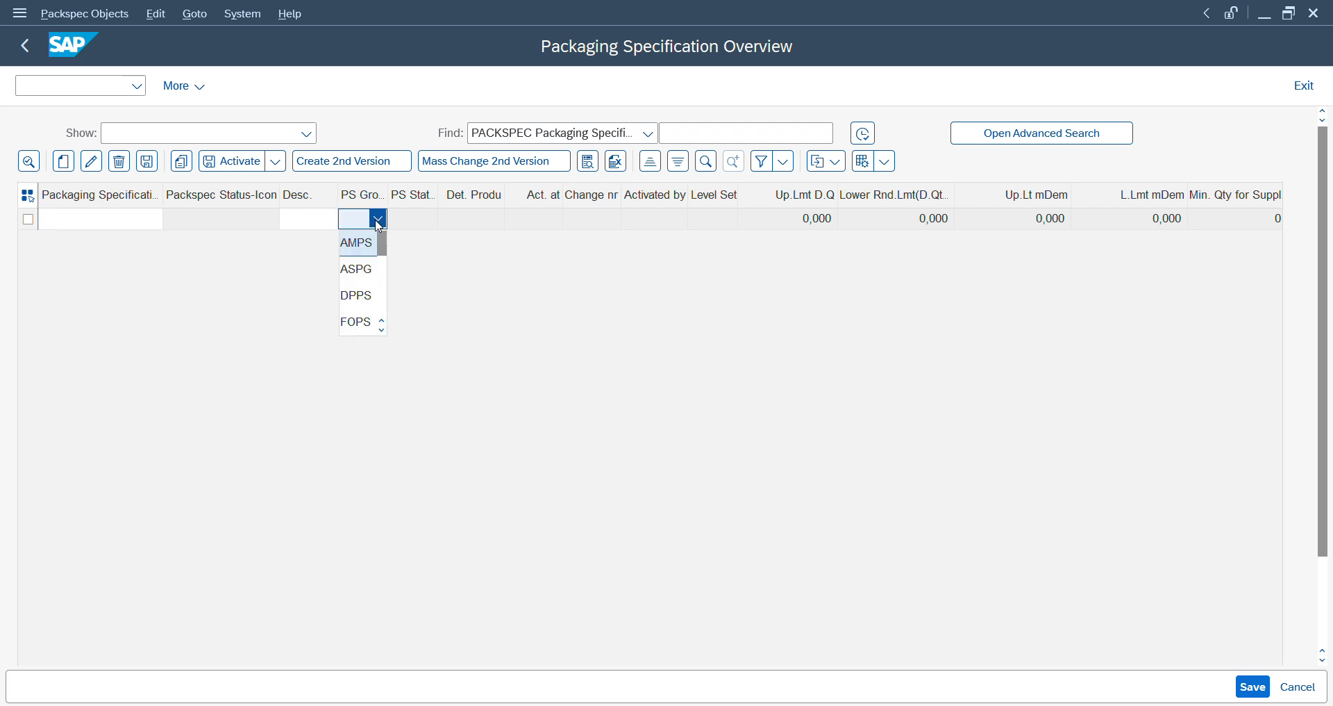
{"action": "left_click", "coordinate": [383, 331]}
{"action": "left_click", "coordinate": [383, 331]}
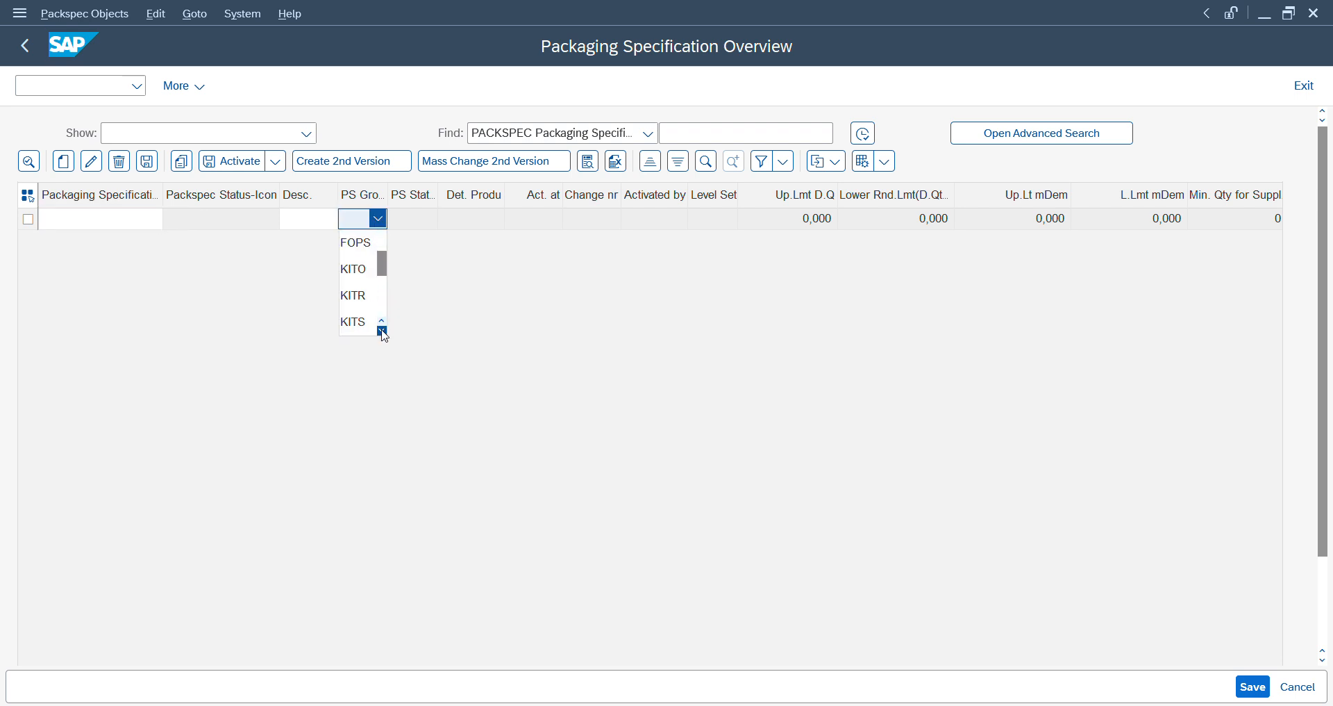
{"action": "left_click", "coordinate": [383, 332]}
{"action": "left_click", "coordinate": [382, 331]}
{"action": "left_click", "coordinate": [382, 331]}
{"action": "left_click", "coordinate": [383, 331]}
{"action": "left_click", "coordinate": [382, 331]}
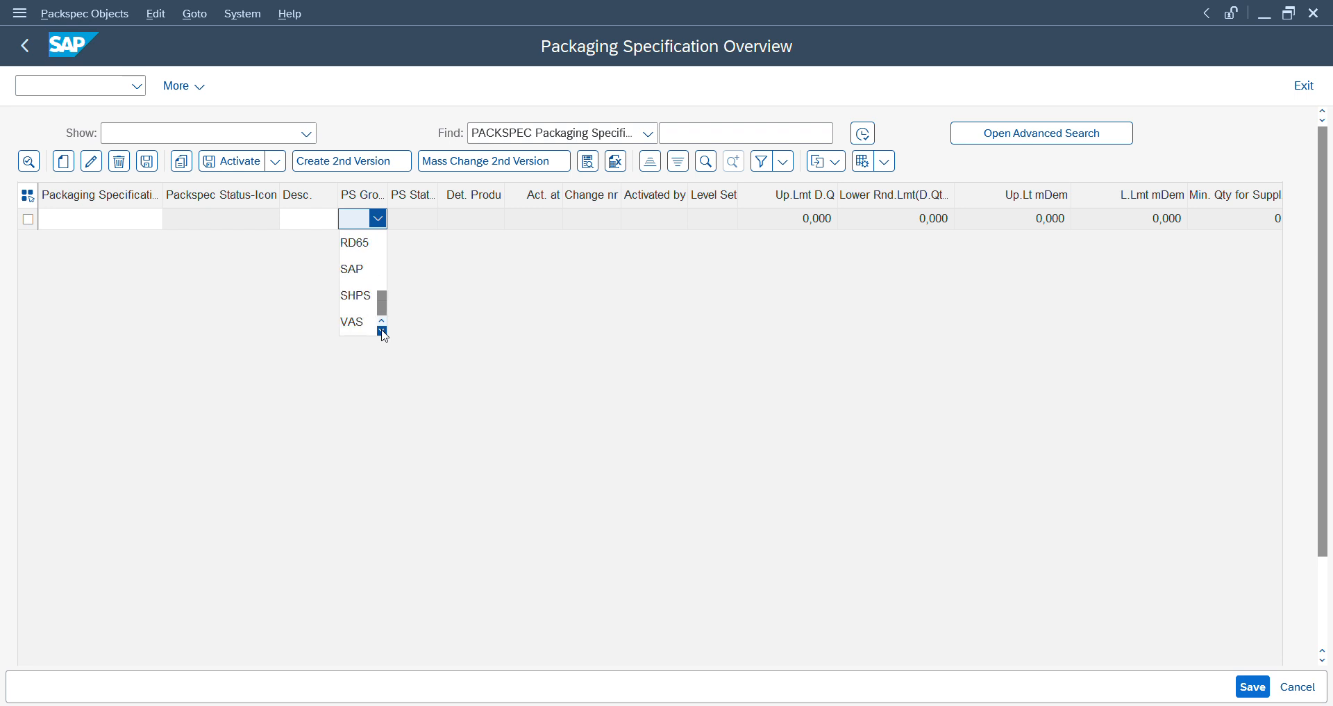
{"action": "left_click", "coordinate": [358, 323]}
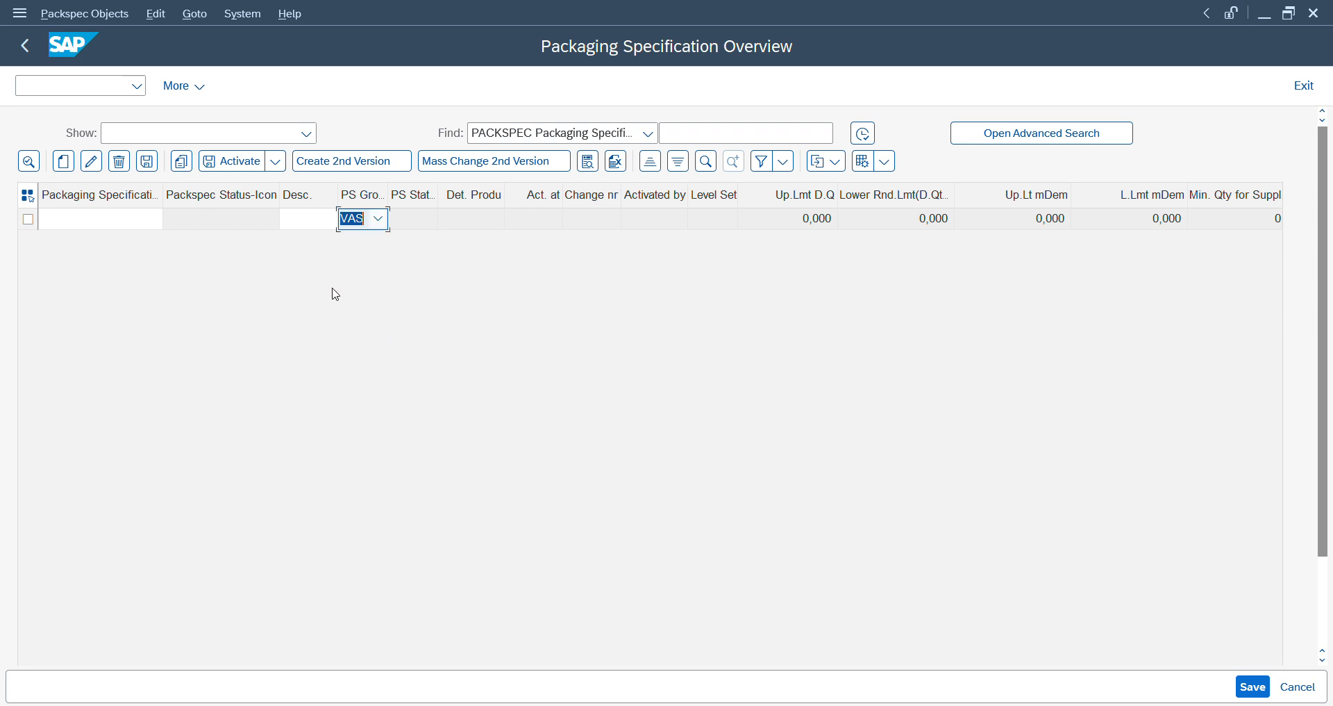
{"action": "key", "text": "Return"}
{"action": "left_click", "coordinate": [28, 219]}
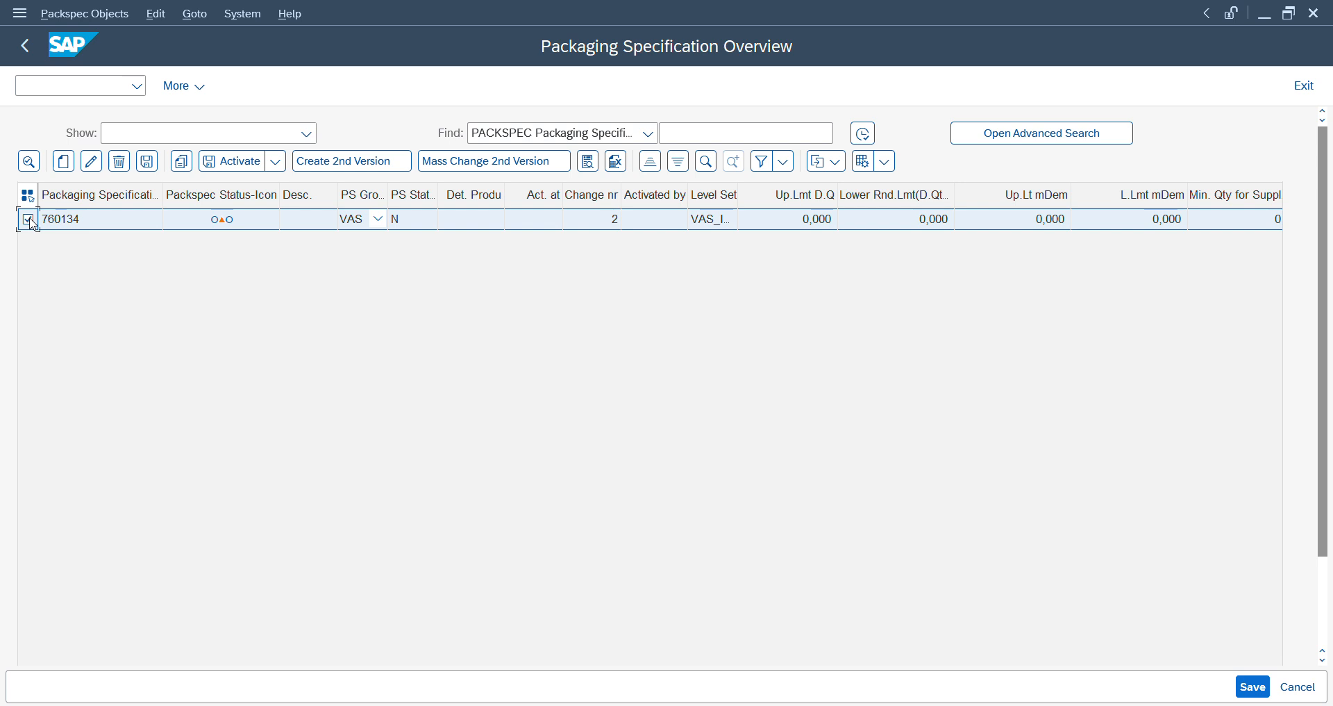
{"action": "left_click", "coordinate": [29, 164]}
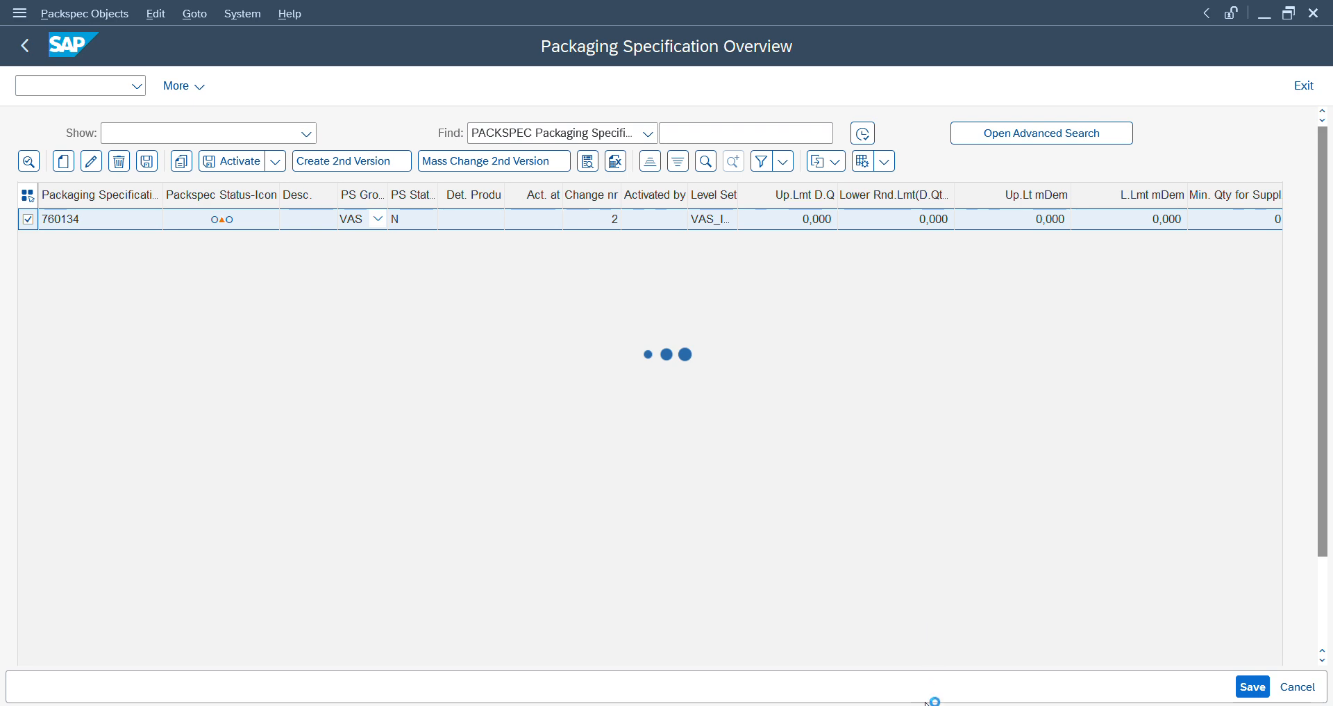
- Switch to the Display IMG session and expand the SCM Extended Warehouse Management node
{"action": "mouse_move", "coordinate": [917, 702]}
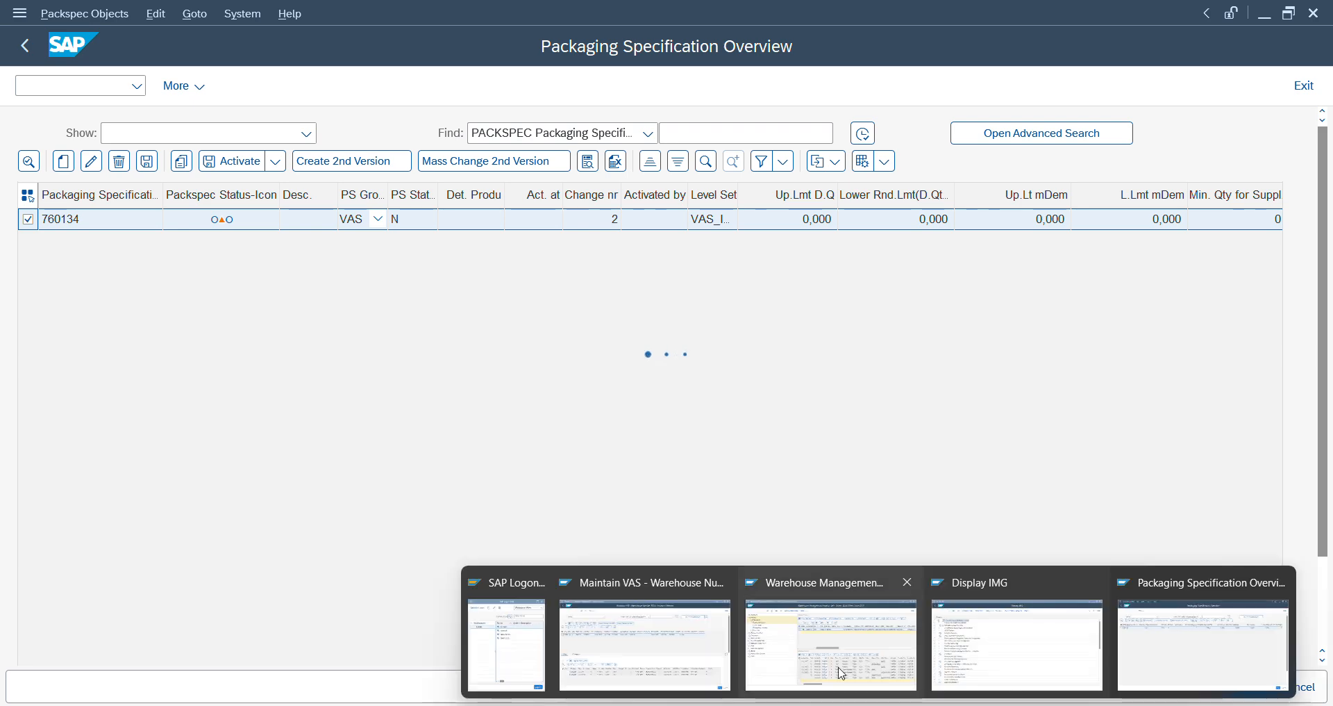
{"action": "left_click", "coordinate": [975, 644]}
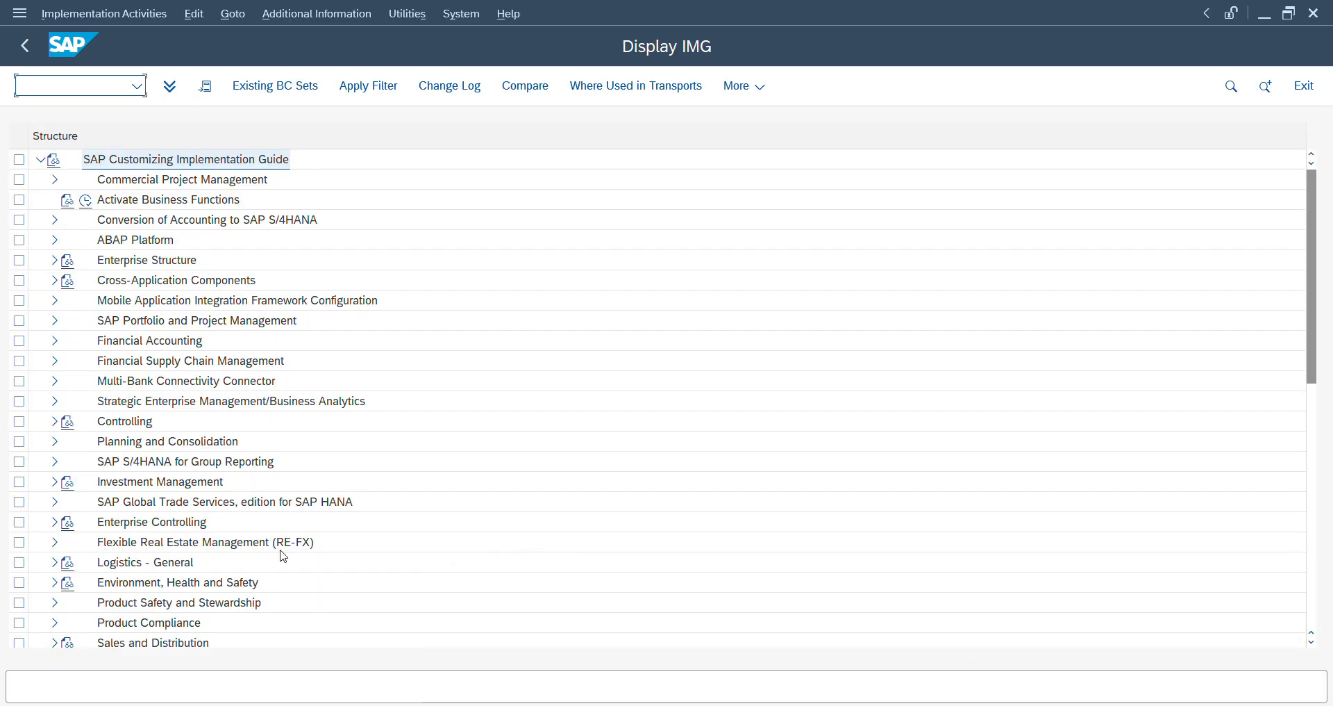
{"action": "left_click", "coordinate": [189, 502]}
{"action": "key", "text": "Down"}
{"action": "key", "text": "Down"}
{"action": "key", "text": "Down"}
{"action": "key", "text": "Down"}
{"action": "key", "text": "Down"}
{"action": "key", "text": "Down"}
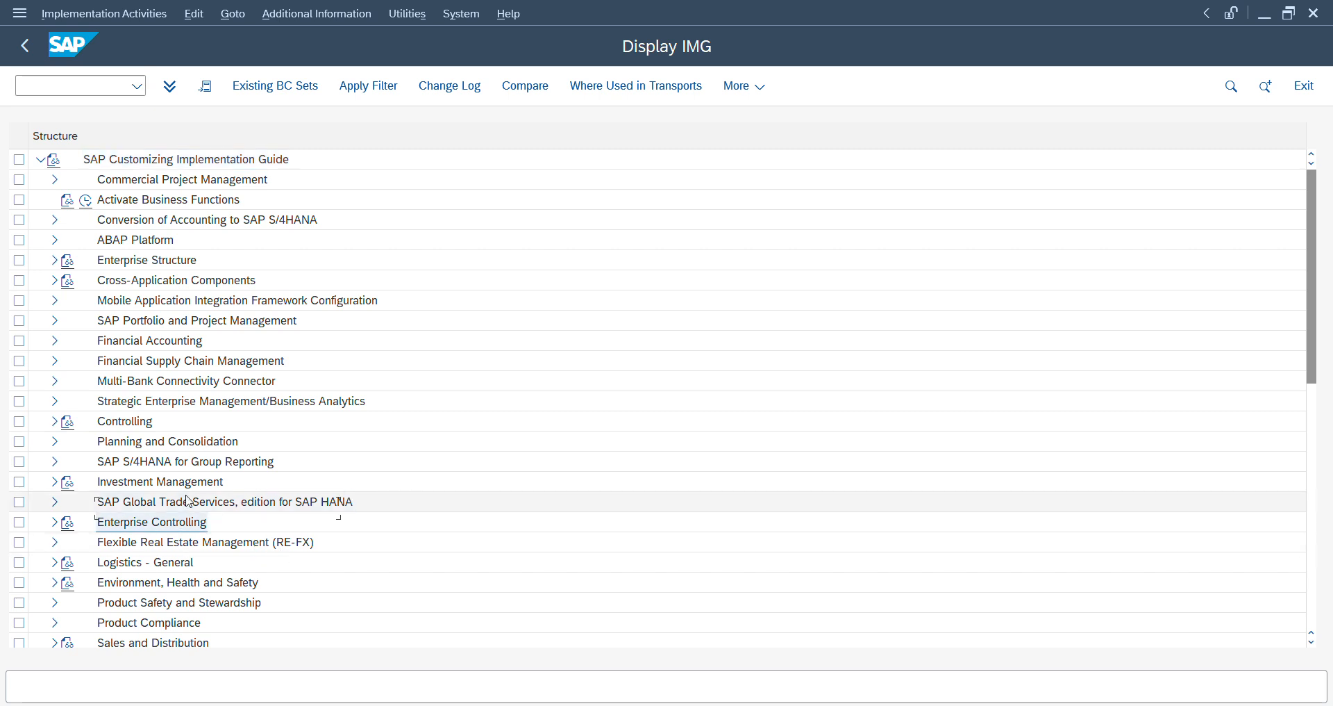
{"action": "key", "text": "Down"}
{"action": "key", "text": "Down"}
{"action": "key", "text": "Down"}
{"action": "key", "text": "Down"}
{"action": "key", "text": "Down"}
{"action": "key", "text": "Down"}
{"action": "key", "text": "Down"}
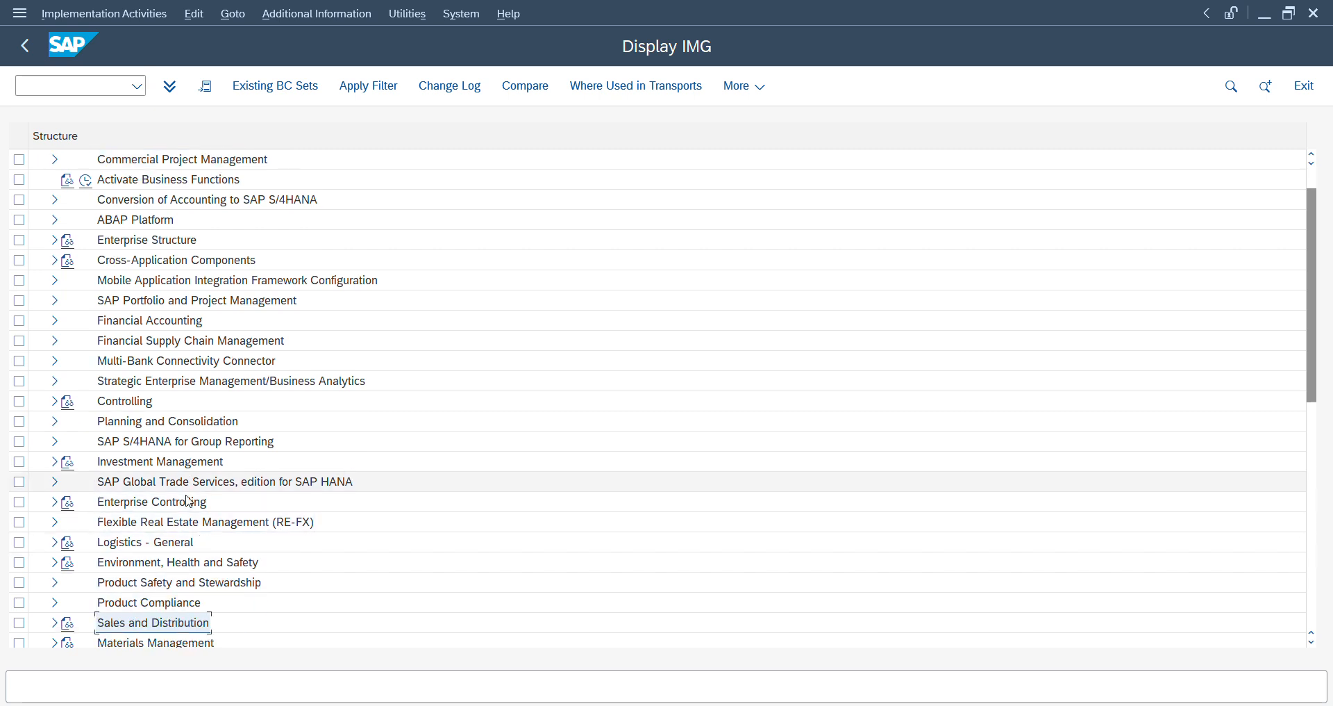
{"action": "key", "text": "Down"}
{"action": "key", "text": "Down"}
{"action": "key", "text": "Down"}
{"action": "key", "text": "Down"}
{"action": "key", "text": "Down"}
{"action": "key", "text": "Down"}
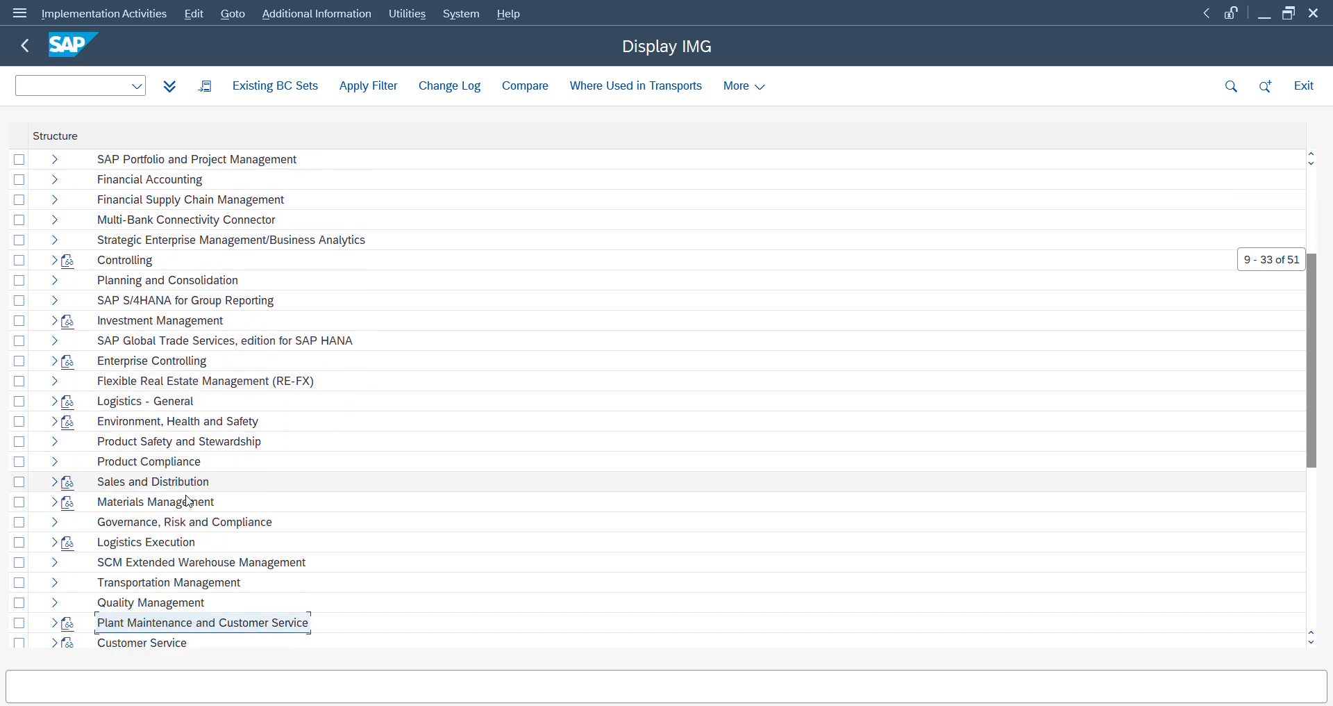
{"action": "key", "text": "Up"}
{"action": "key", "text": "Up"}
{"action": "key", "text": "Up"}
{"action": "key", "text": "Up"}
{"action": "key", "text": "Up"}
{"action": "key", "text": "Up"}
{"action": "key", "text": "Up"}
{"action": "key", "text": "Up"}
{"action": "key", "text": "Up"}
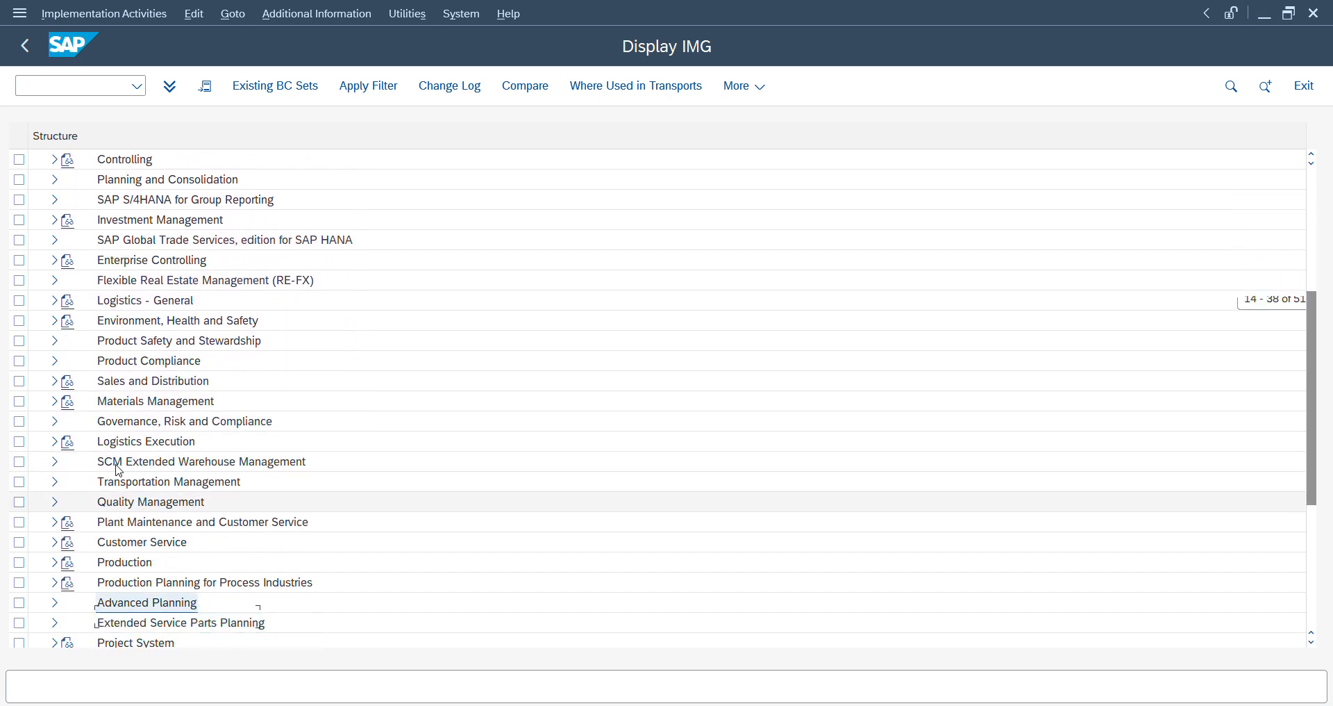
{"action": "left_click", "coordinate": [127, 469]}
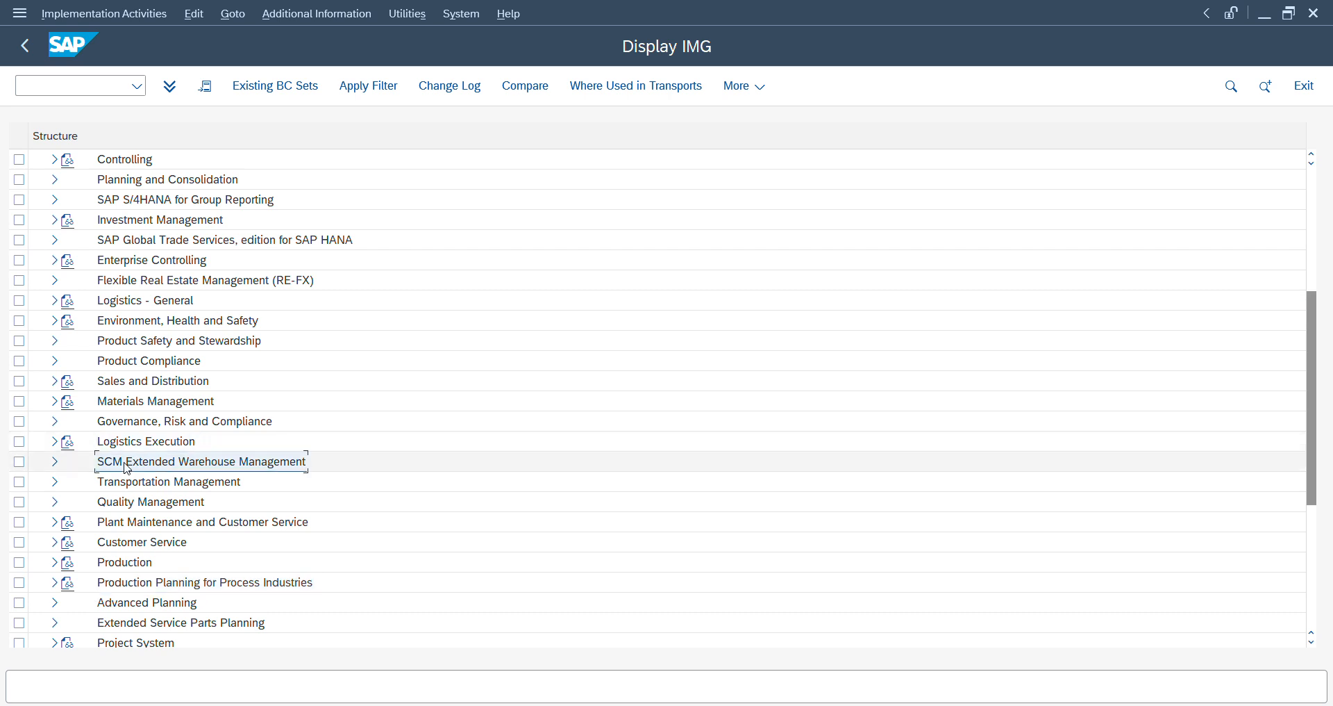
{"action": "double_click", "coordinate": [127, 470]}
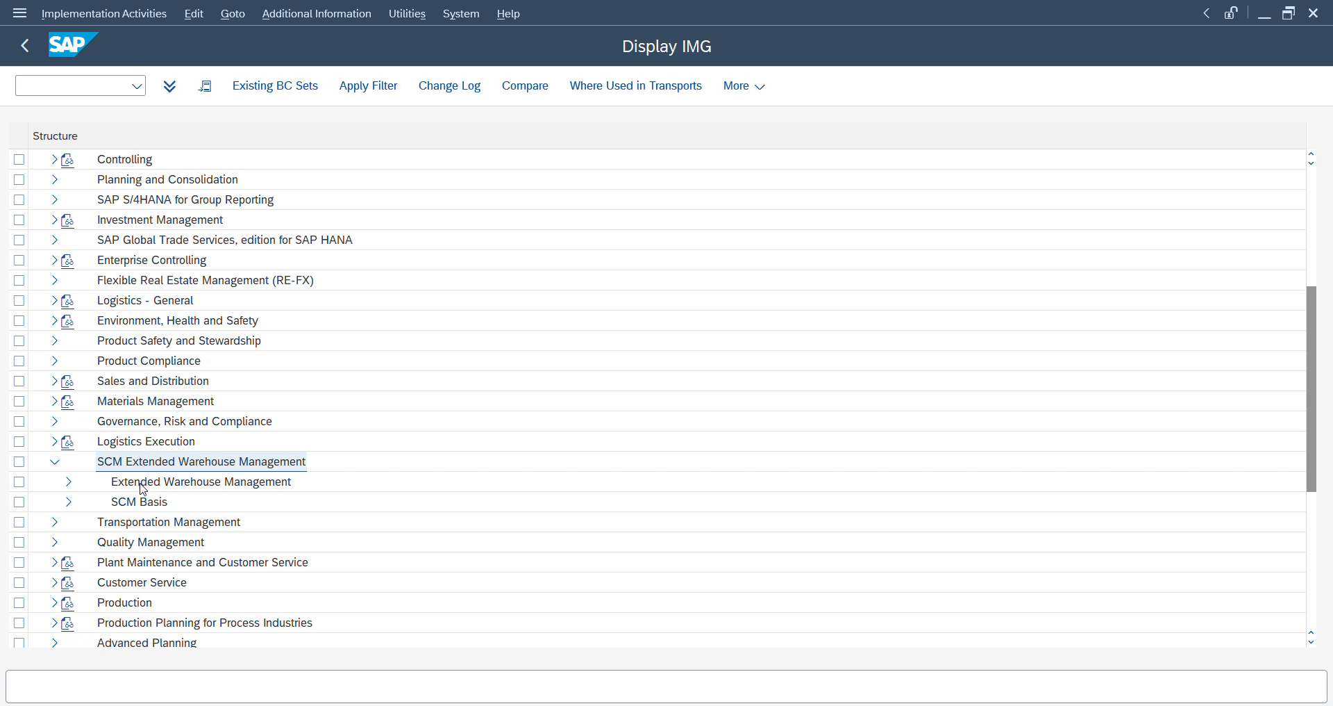
- Expand Extended Warehouse Management and its Cross-Process Settings node in the customizing structure
{"action": "left_click", "coordinate": [142, 486]}
{"action": "double_click", "coordinate": [143, 486]}
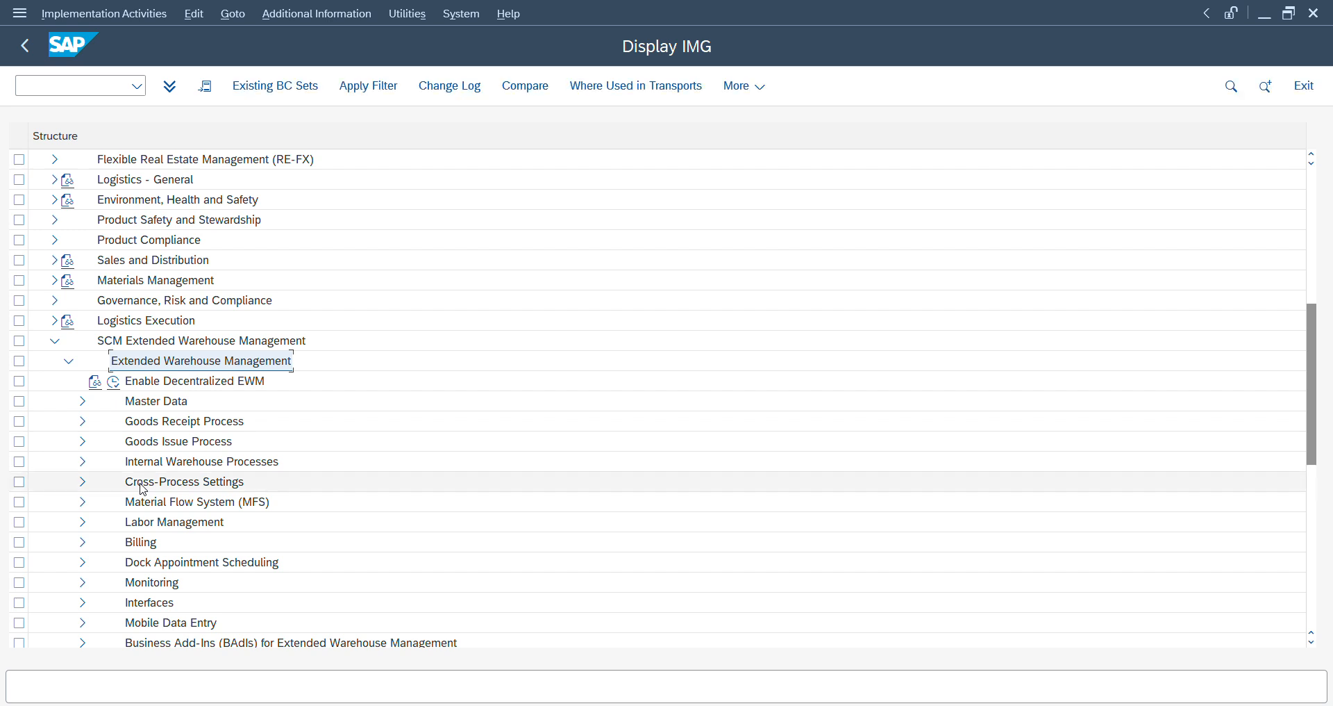
{"action": "key", "text": "Down"}
{"action": "key", "text": "Down"}
{"action": "key", "text": "Down"}
{"action": "key", "text": "Down"}
{"action": "key", "text": "Down"}
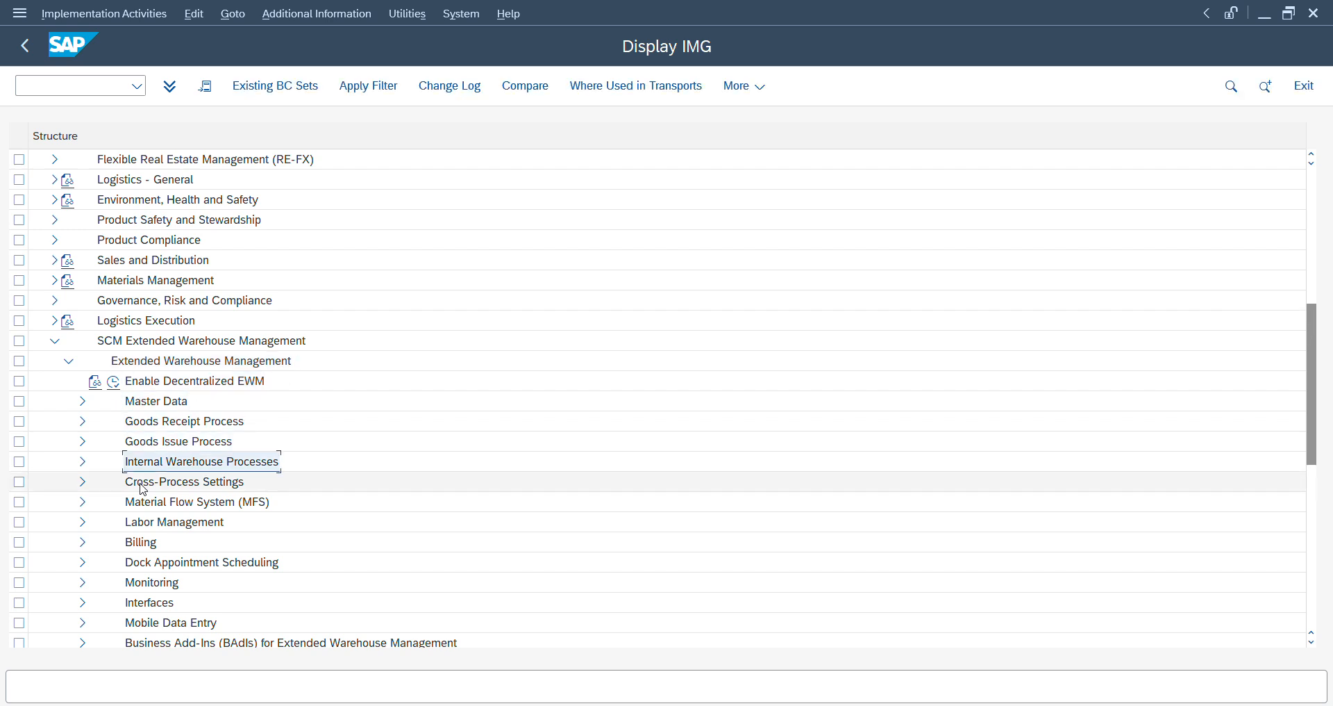
{"action": "double_click", "coordinate": [143, 486]}
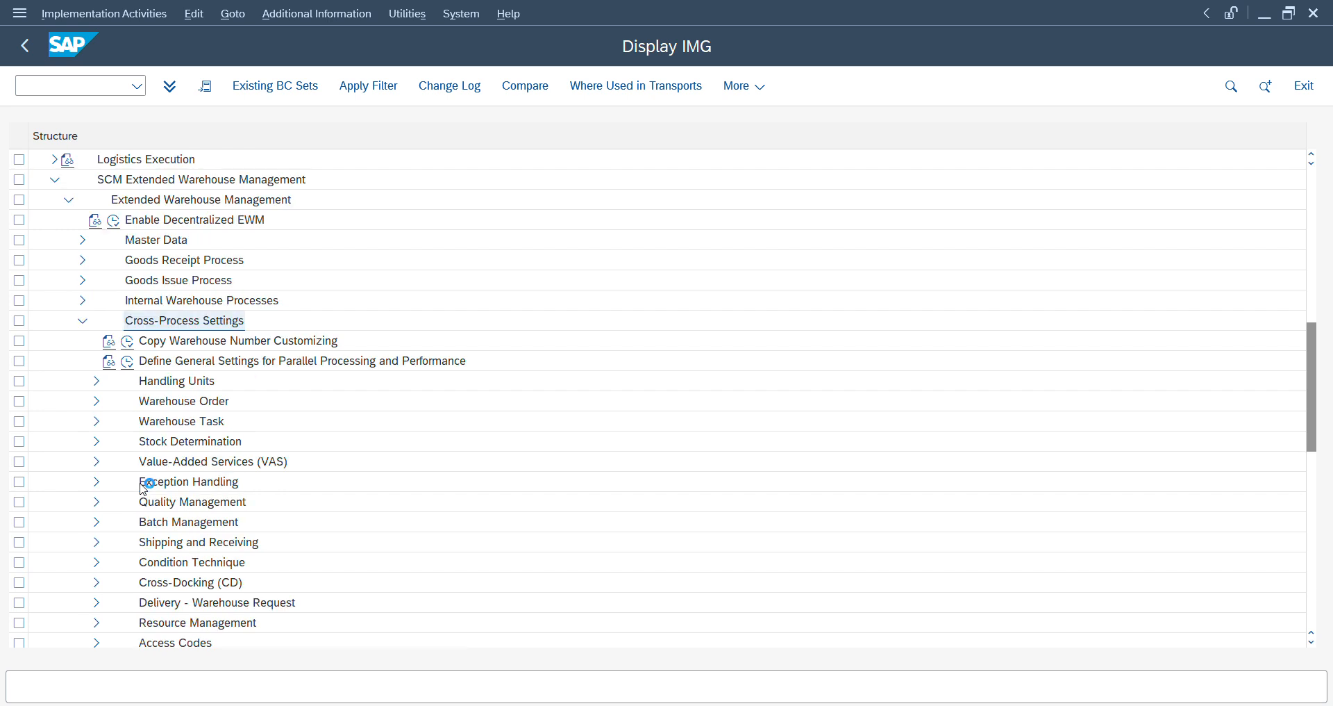
- Expand Warehouse Task under Cross-Process Settings and open the Define Process-Oriented Storage Control activity
{"action": "key", "text": "Down"}
{"action": "key", "text": "Down"}
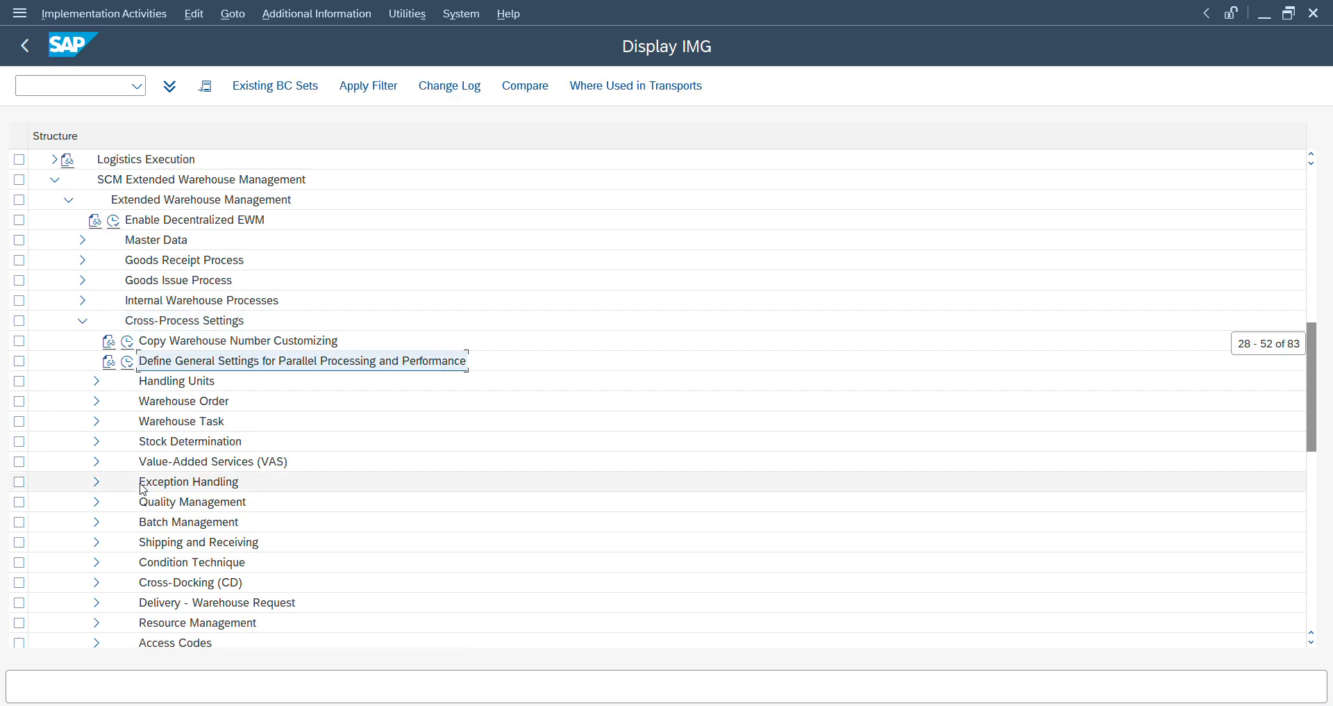
{"action": "key", "text": "Down"}
{"action": "key", "text": "Down"}
{"action": "key", "text": "Down"}
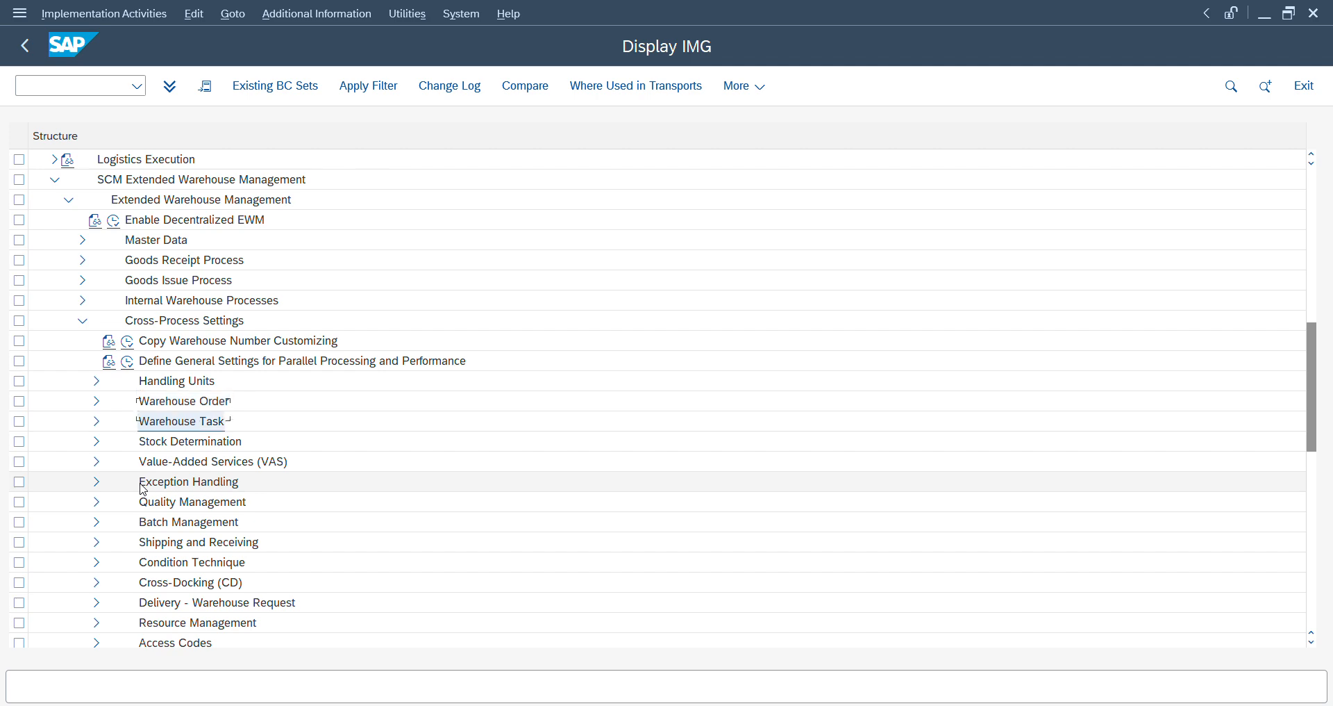
{"action": "key", "text": "Right"}
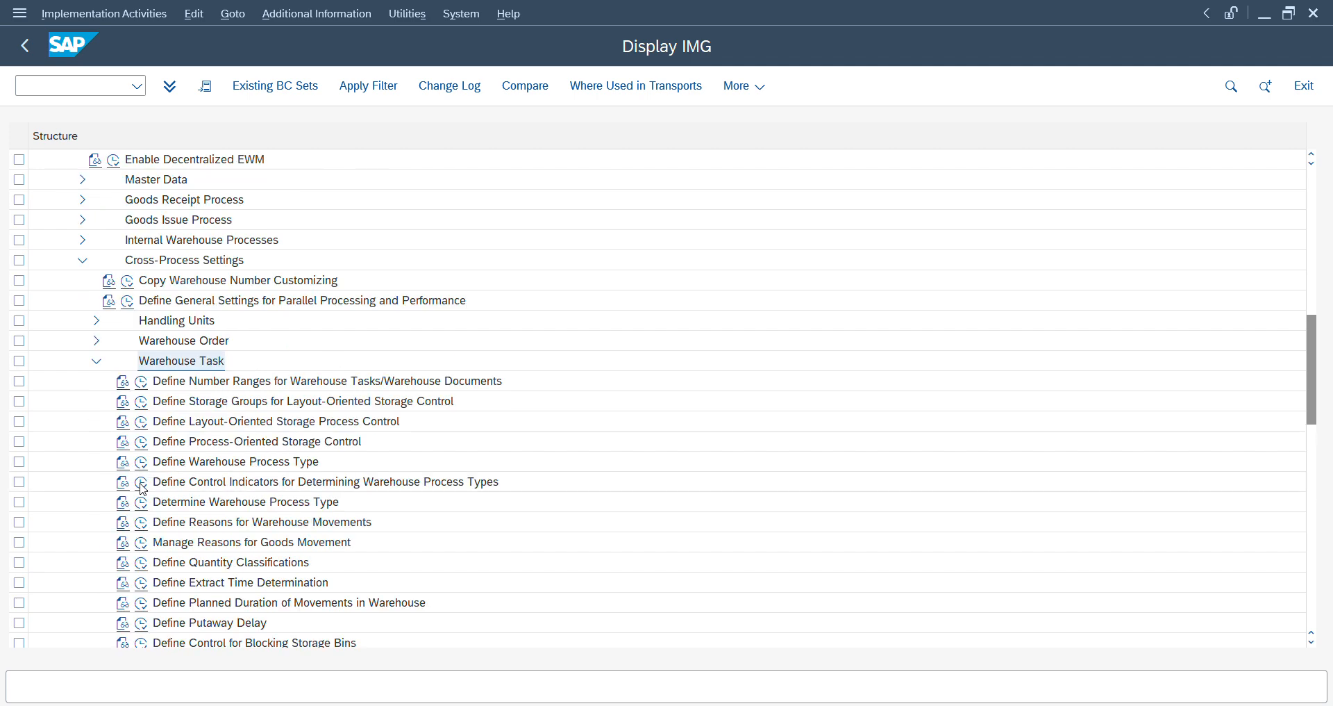
{"action": "left_click", "coordinate": [139, 445]}
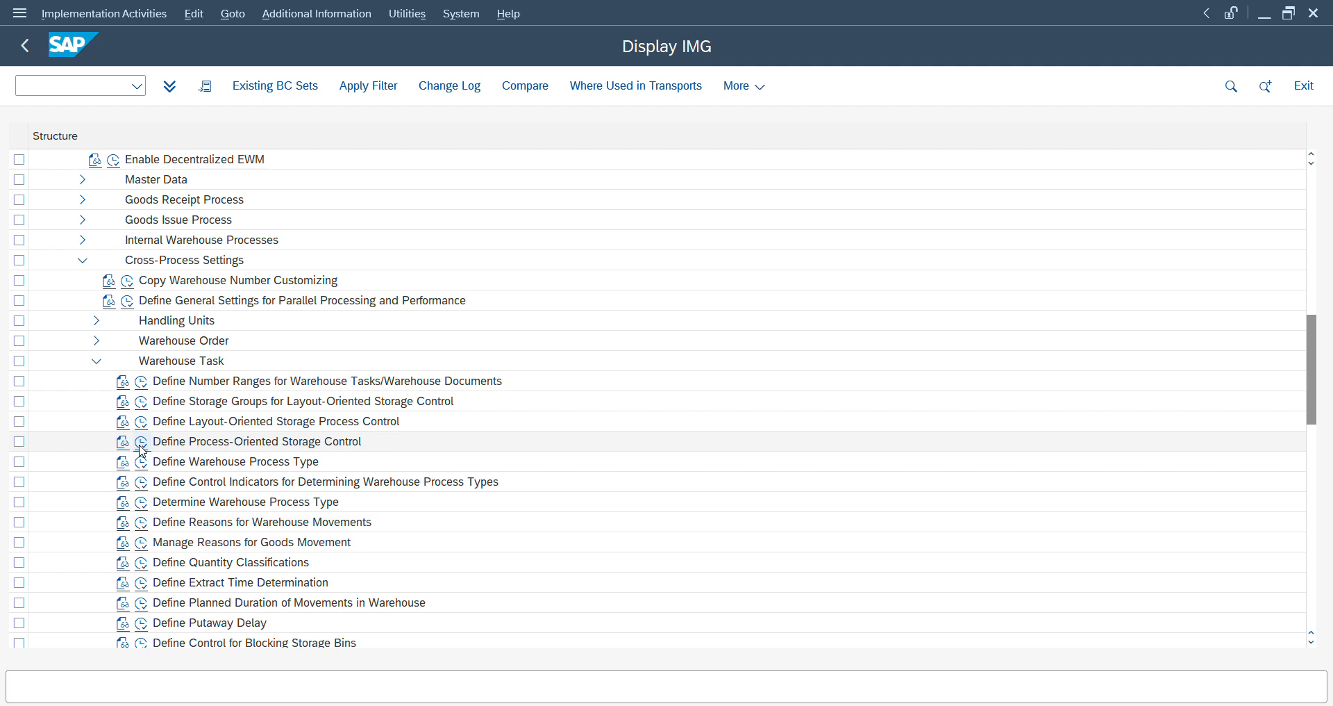
- Switch to the Maintain VAS session for warehouse number ZD14 to view the VAS order's activities
{"action": "key", "text": "alt+Tab"}
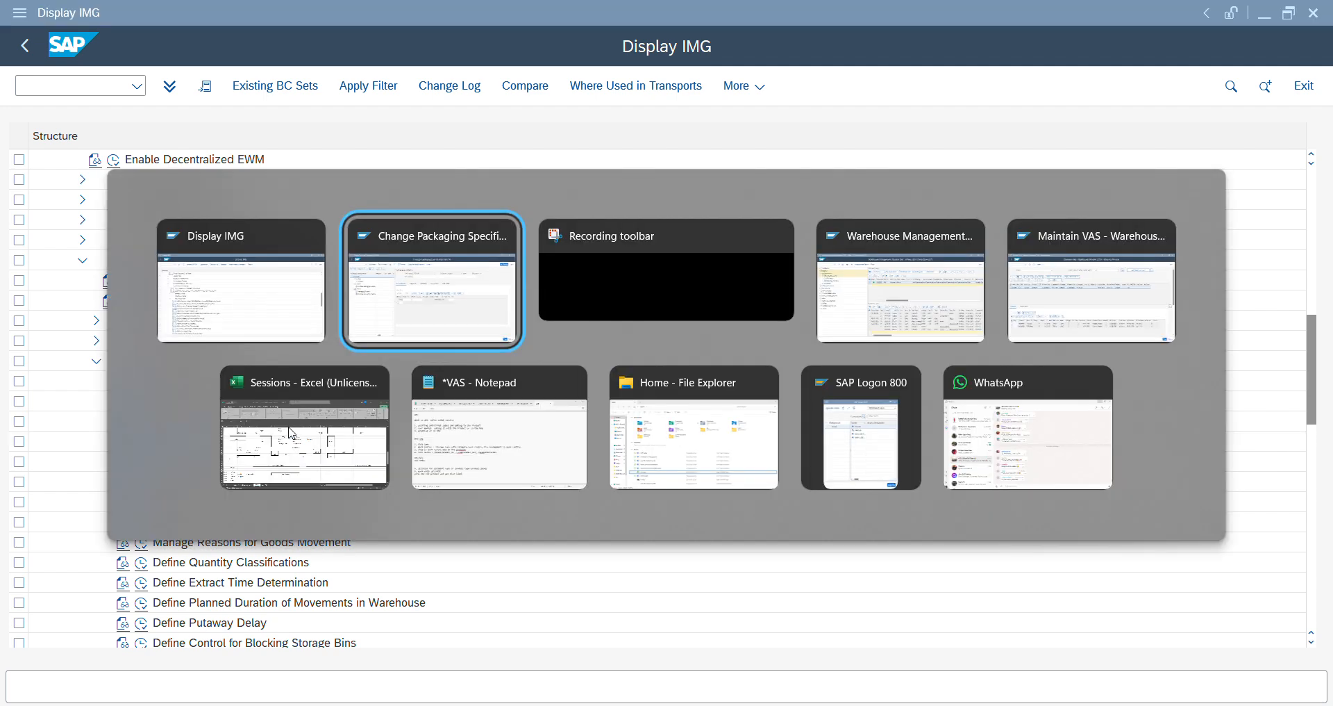
{"action": "key", "text": "alt+Tab"}
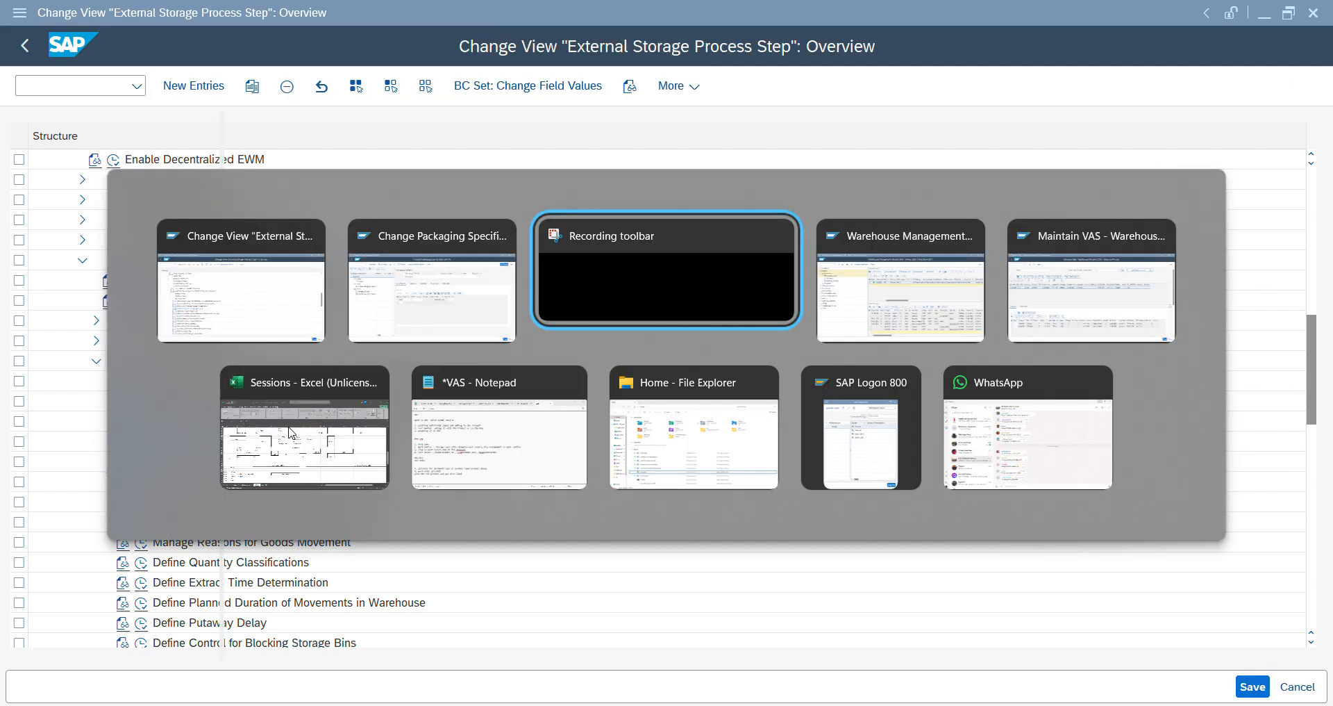
{"action": "key", "text": "alt+Tab"}
{"action": "key", "text": "alt+Tab"}
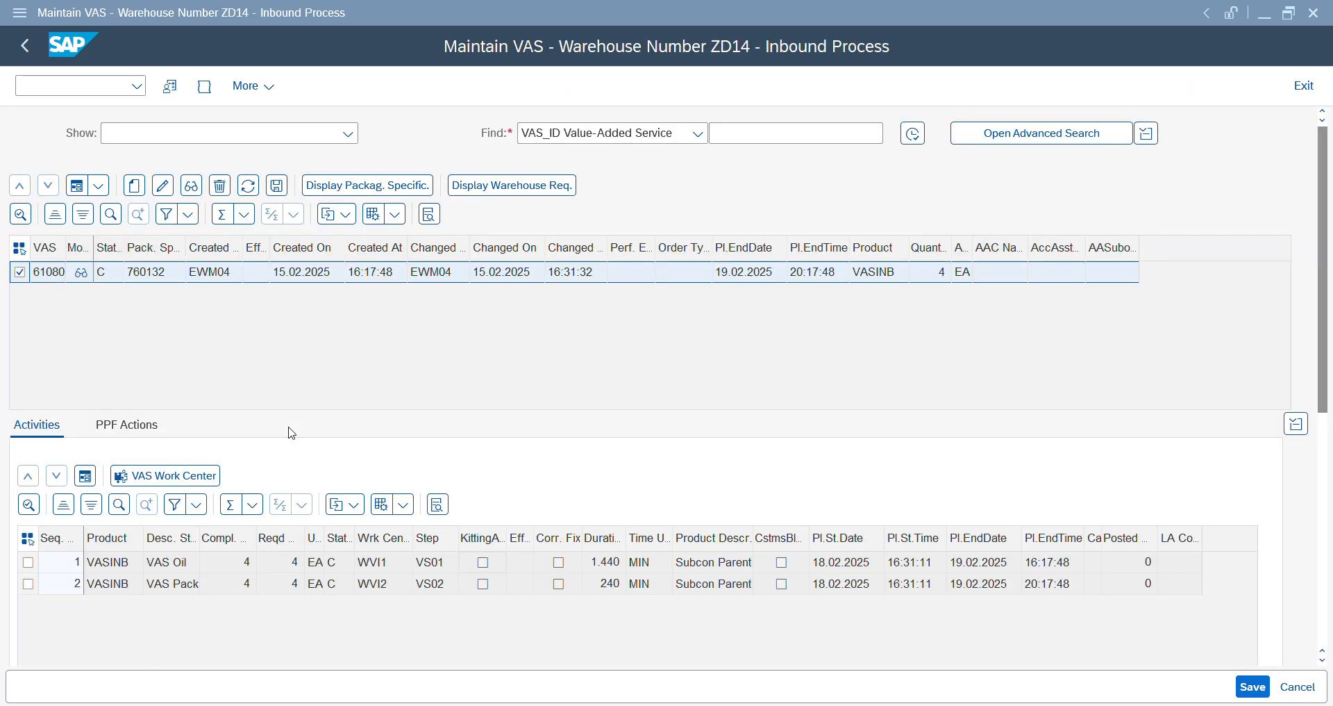
- Switch to the packaging specification session, set the description to "2 vas activity" and enter product MATQM in the determination record
{"action": "mouse_move", "coordinate": [879, 704]}
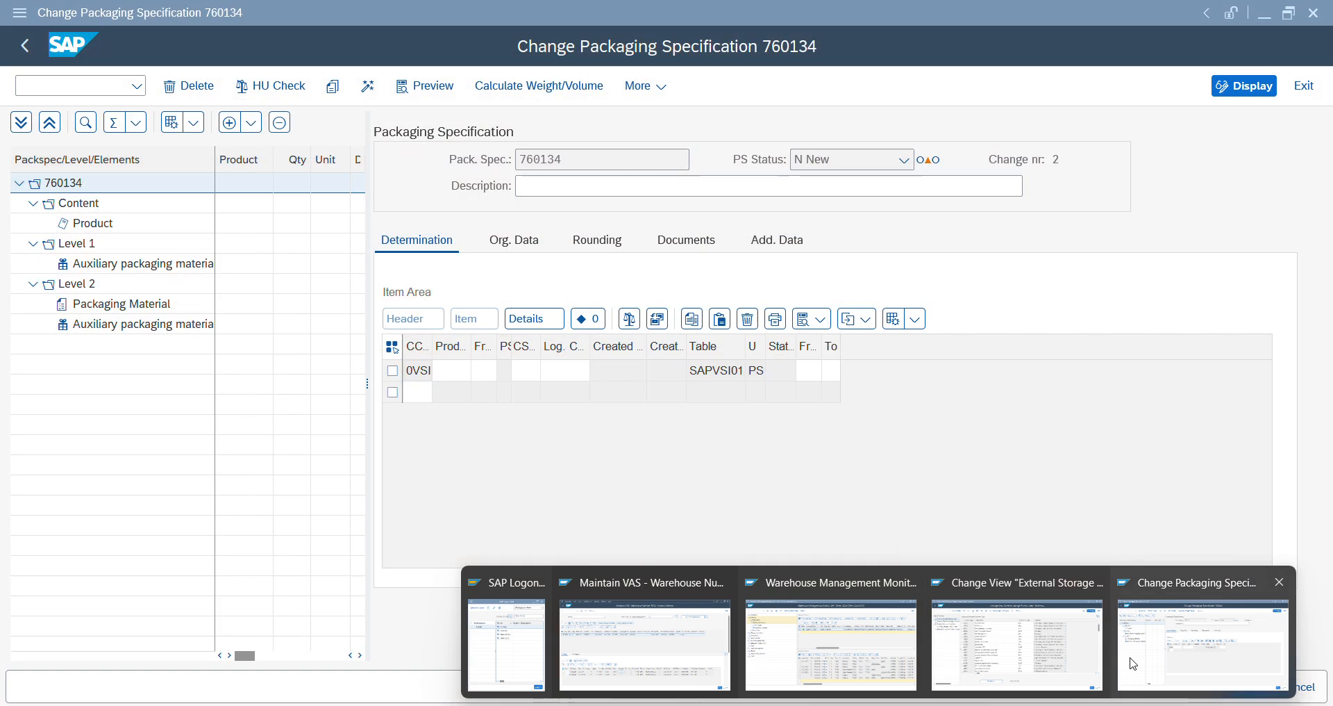
{"action": "left_click", "coordinate": [1133, 663]}
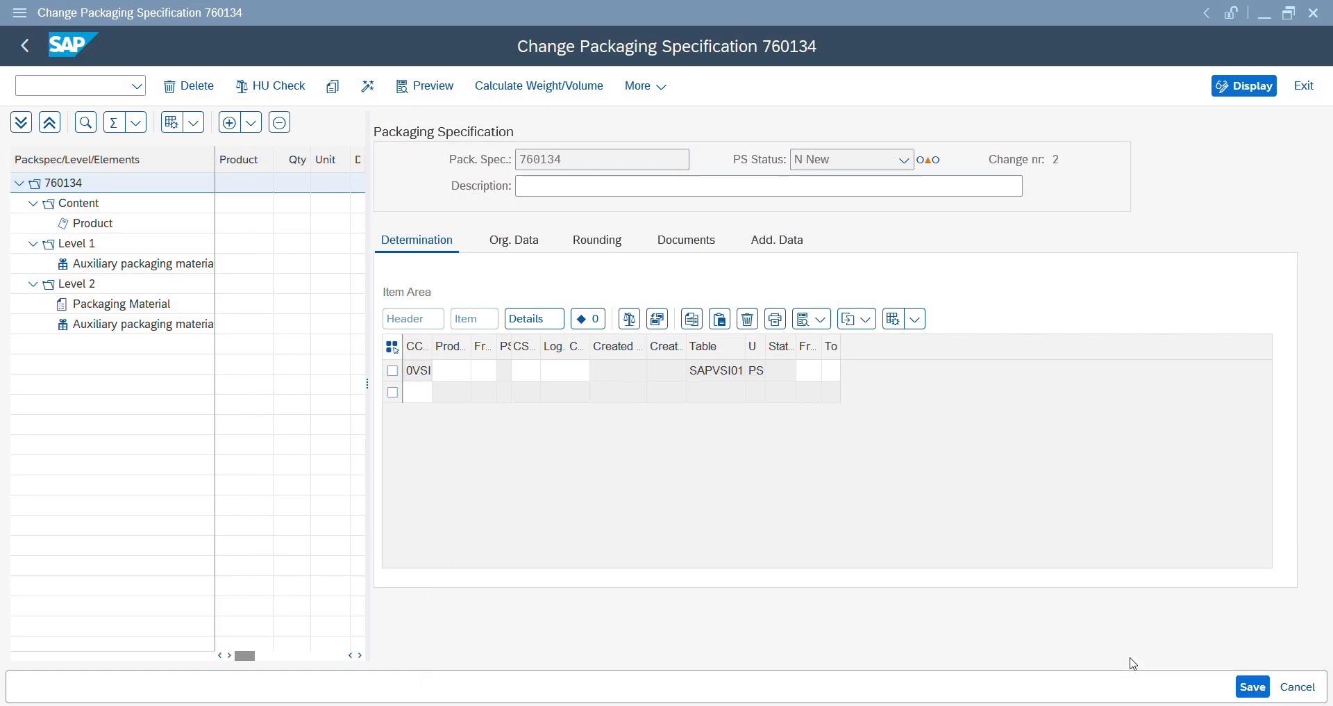
{"action": "left_click", "coordinate": [451, 379]}
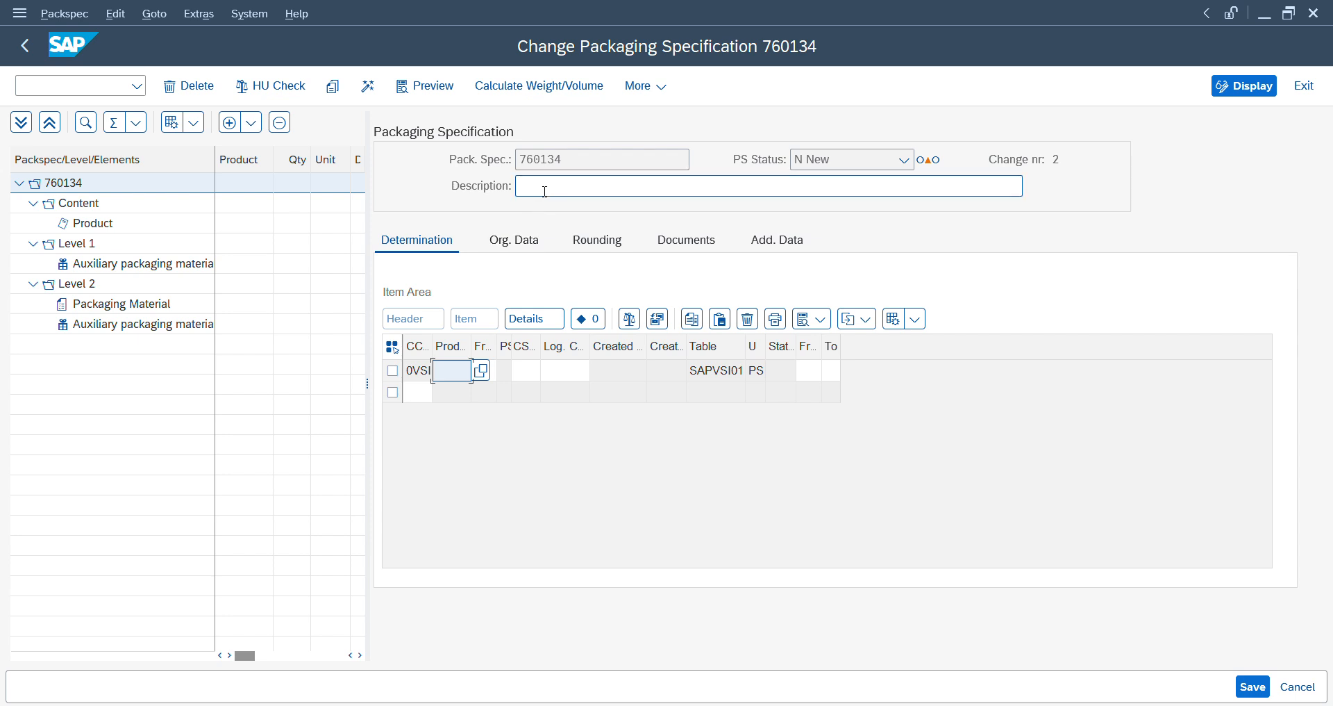
{"action": "left_click", "coordinate": [545, 190]}
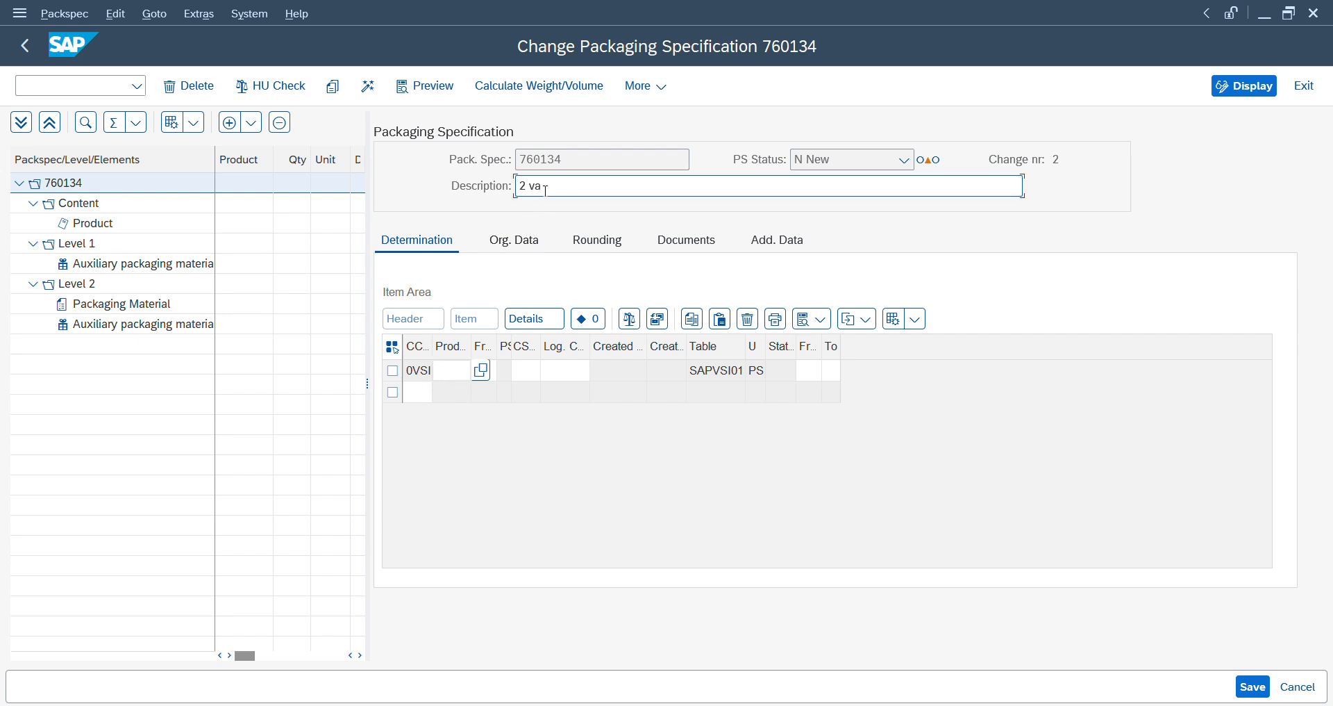
{"action": "type", "text": "ctivity"}
{"action": "left_click", "coordinate": [452, 373]}
{"action": "type", "text": "mat"}
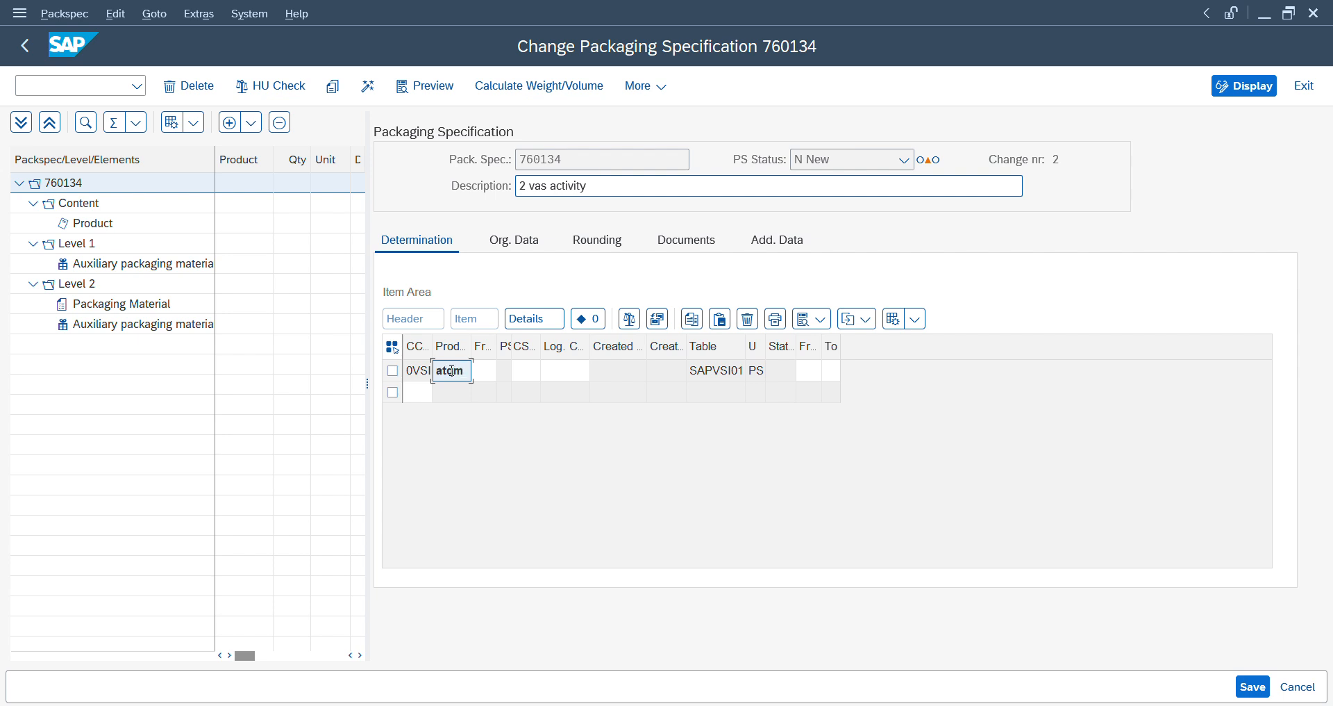
{"action": "key", "text": "Tab"}
{"action": "key", "text": "Return"}
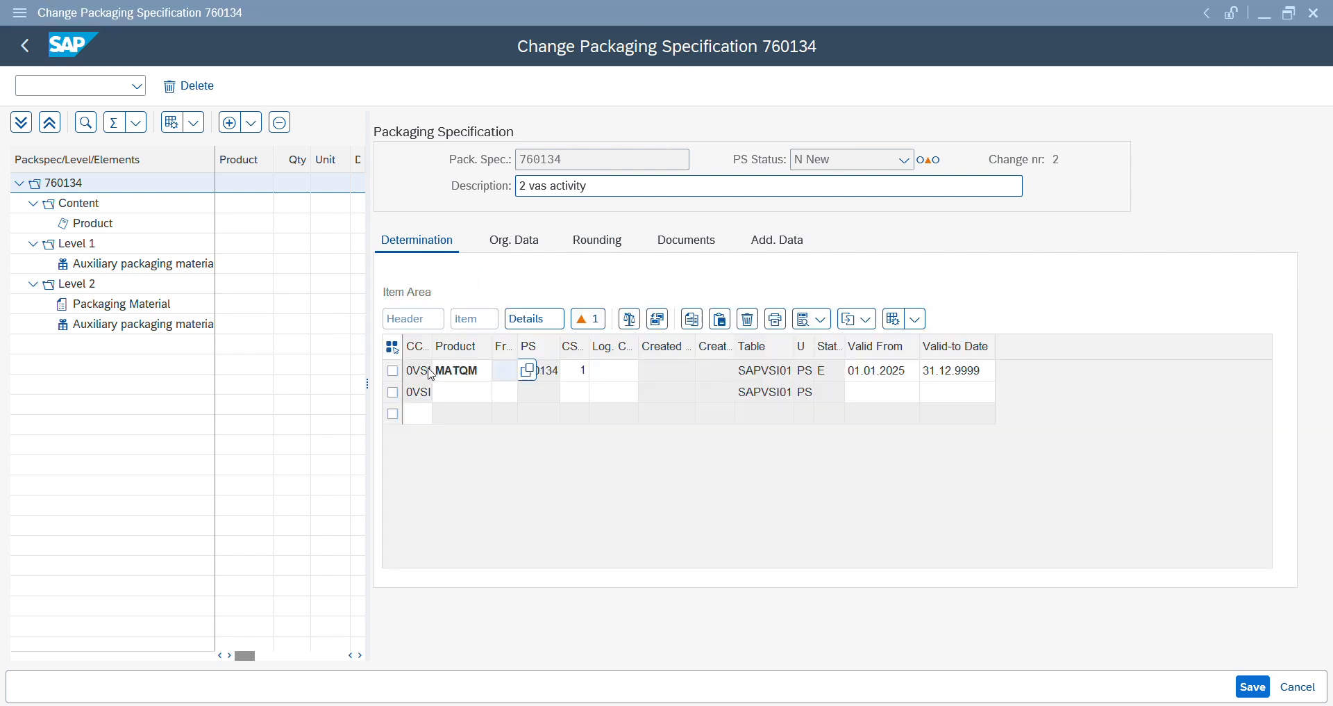
- Select the MATQM determination record and widen the Ship-from column to show its full heading
{"action": "left_click", "coordinate": [534, 379]}
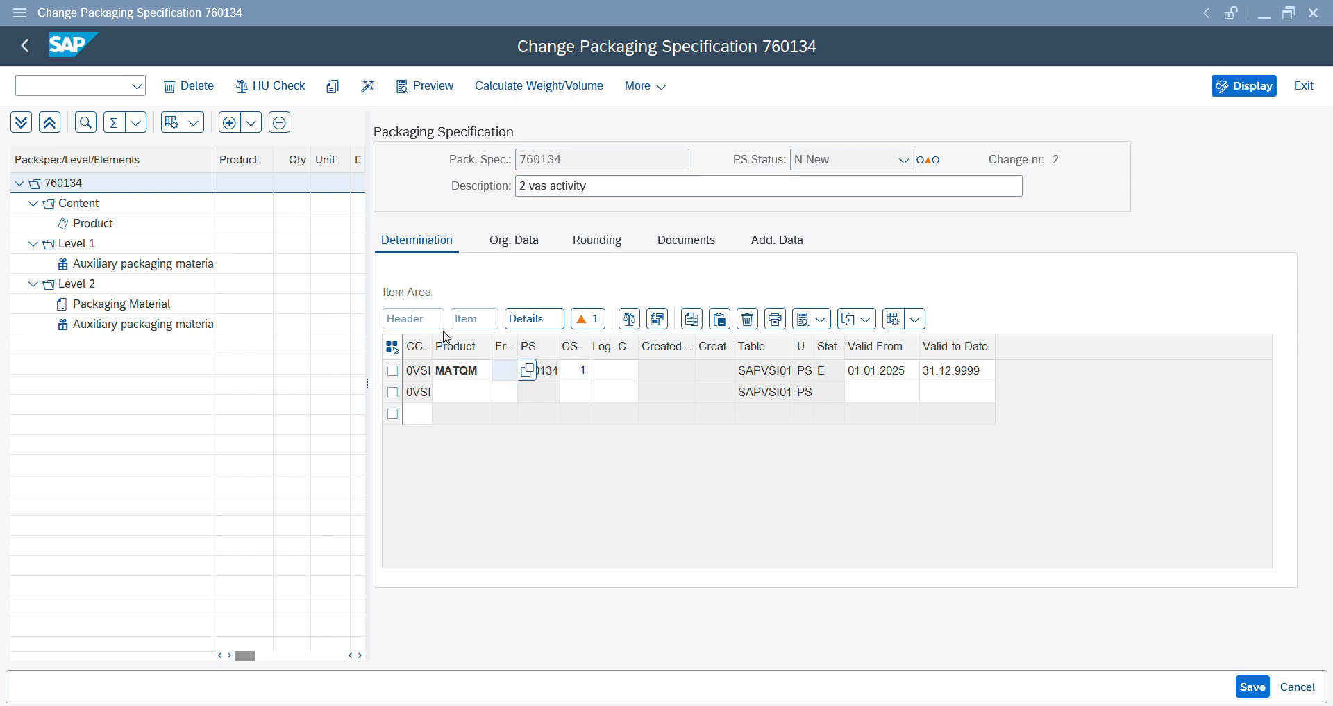
{"action": "left_click", "coordinate": [393, 370]}
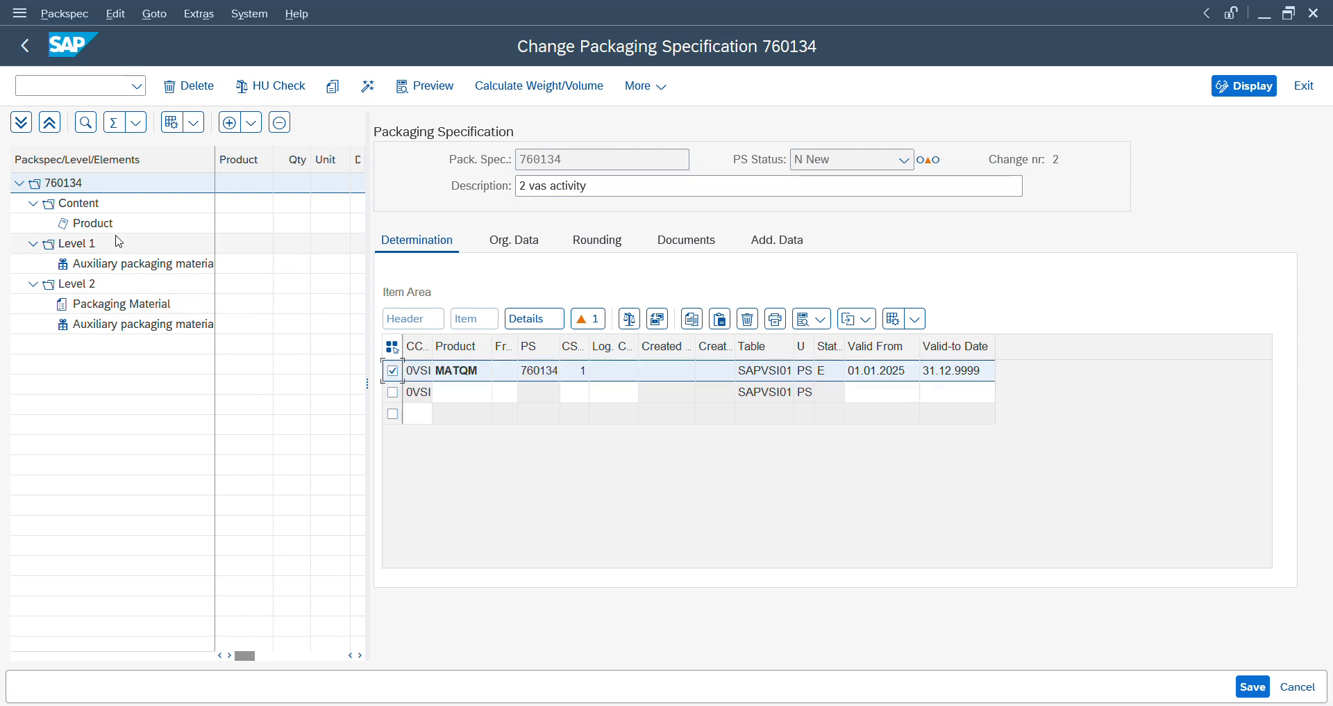
{"action": "left_click", "coordinate": [517, 345]}
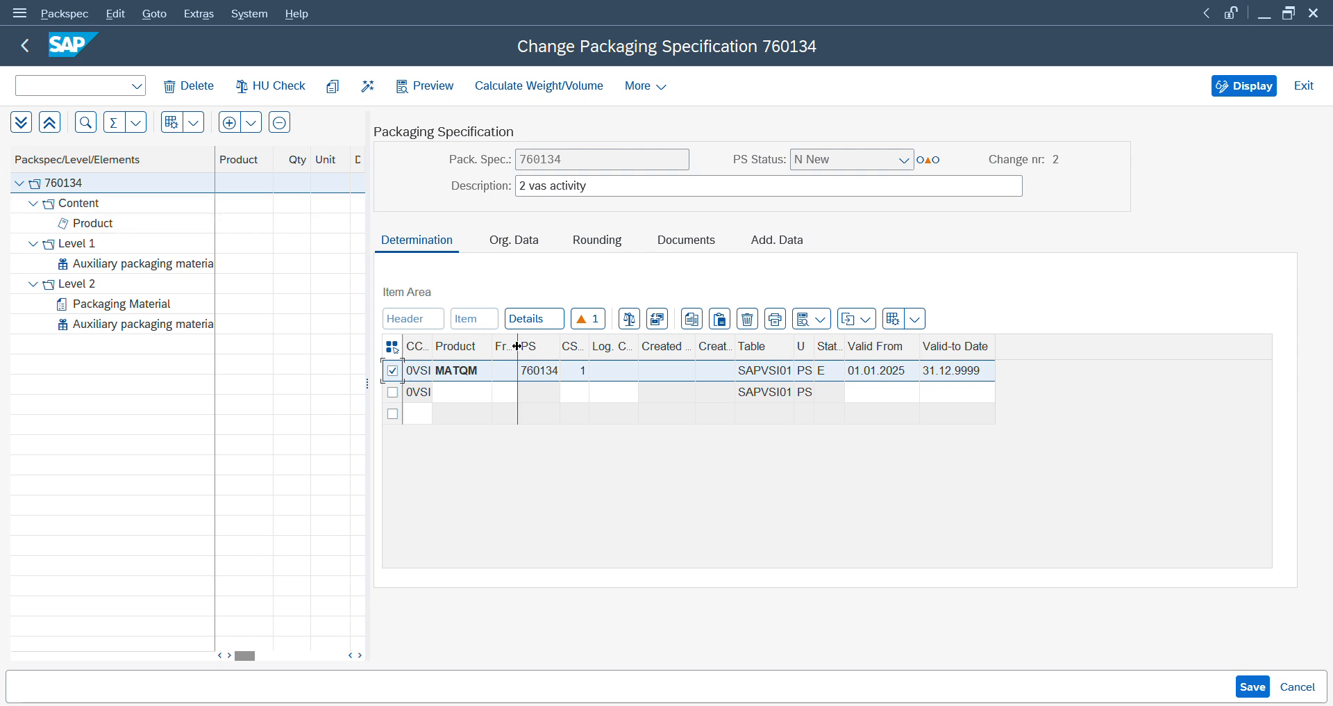
{"action": "left_click_drag", "start_coordinate": [518, 346], "coordinate": [616, 346]}
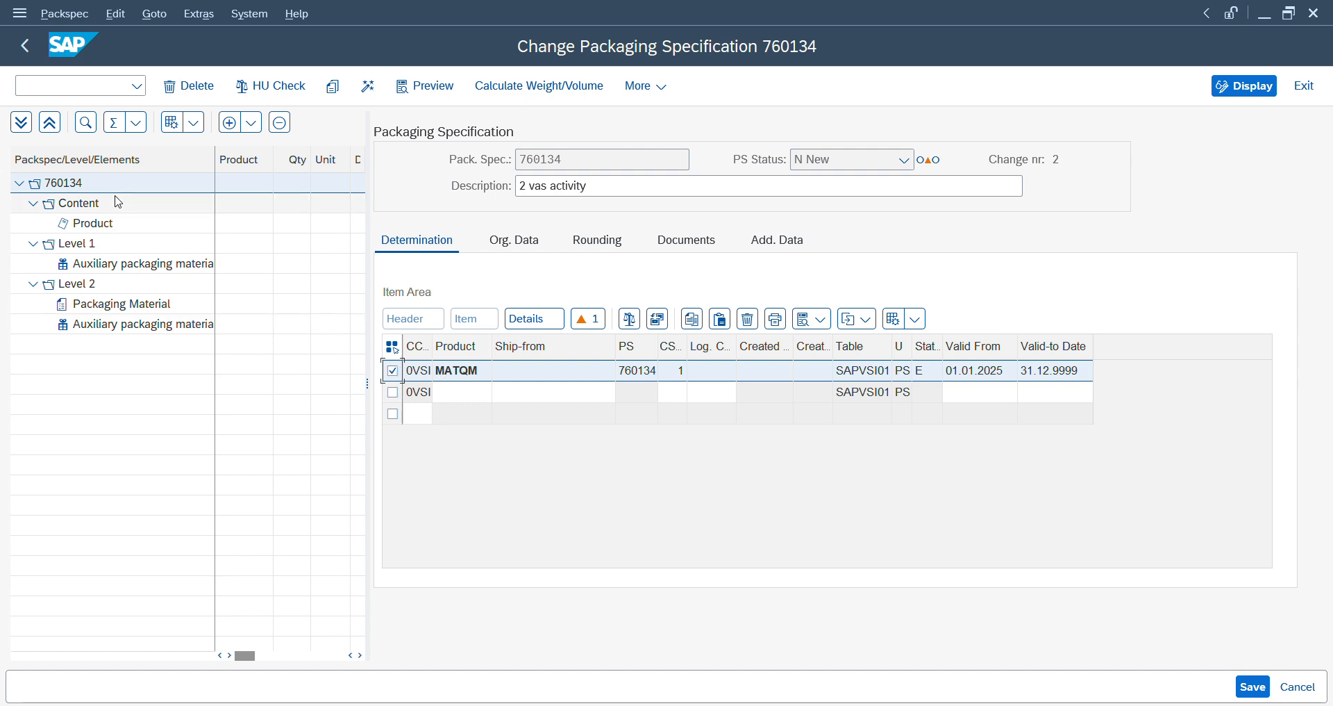
- Examine the Level 1 auxiliary packaging material's element details, including the work step, and the level's warehouse data
{"action": "left_click", "coordinate": [85, 268]}
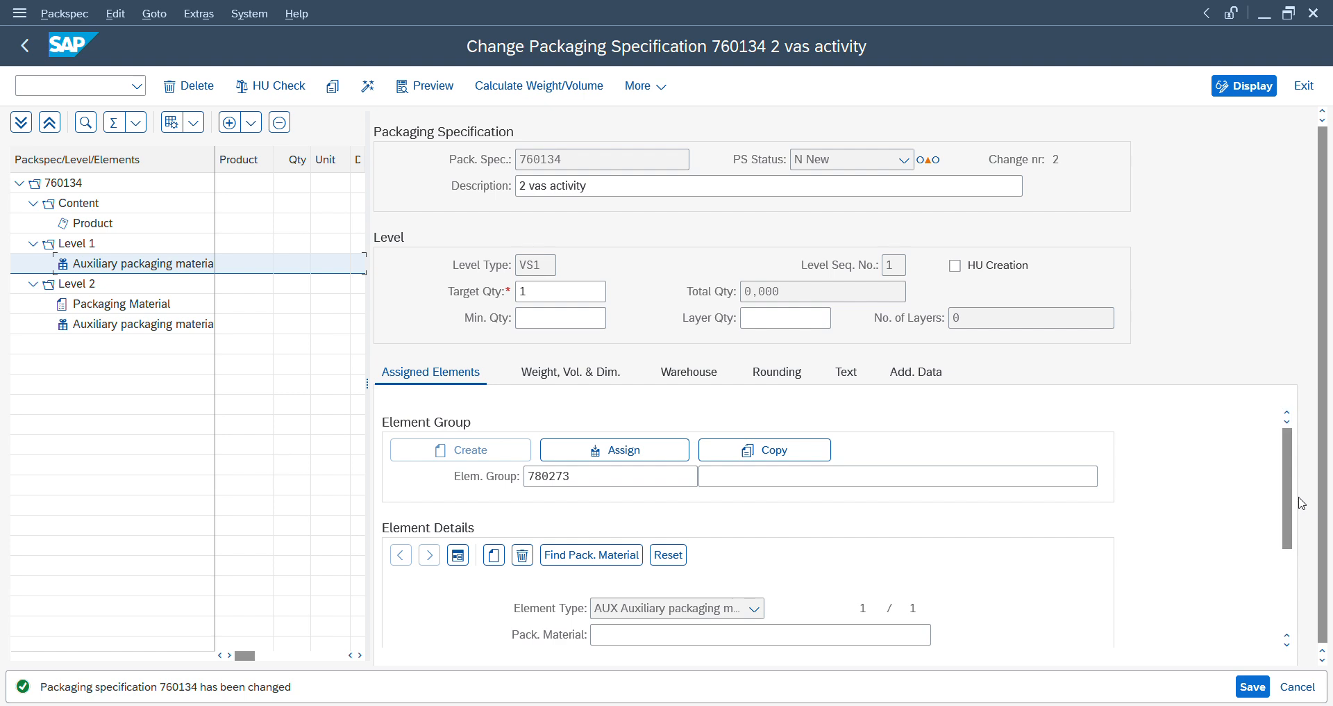
{"action": "left_click_drag", "start_coordinate": [1290, 490], "coordinate": [1287, 533]}
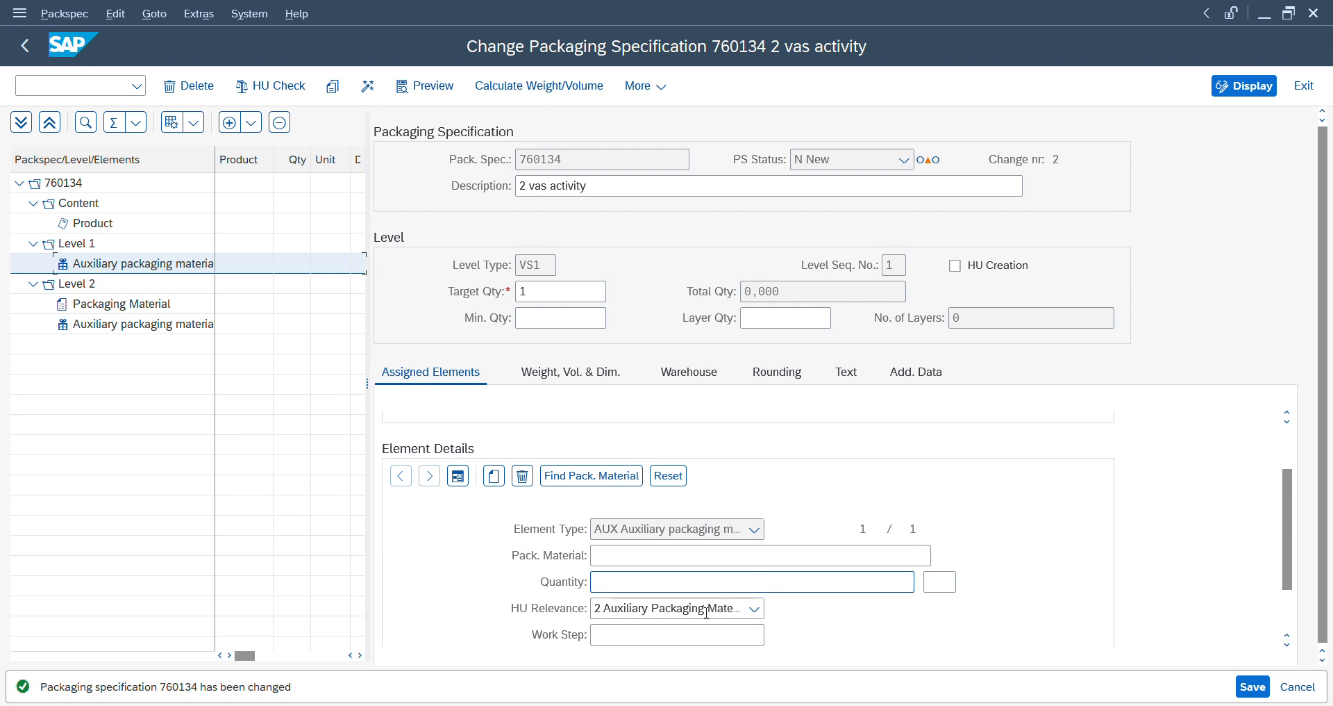
{"action": "left_click", "coordinate": [681, 652]}
{"action": "left_click", "coordinate": [664, 636]}
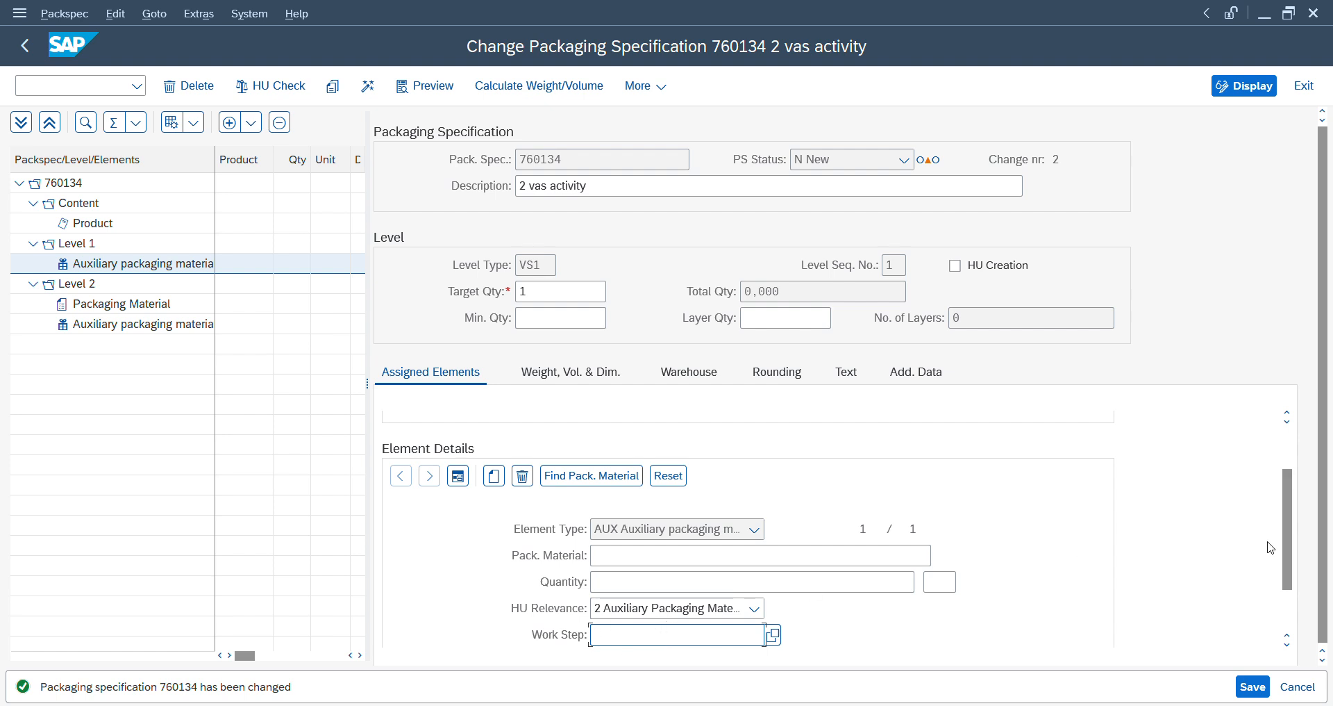
{"action": "scroll", "coordinate": [1287, 546], "scroll_direction": "up", "scroll_amount": 2}
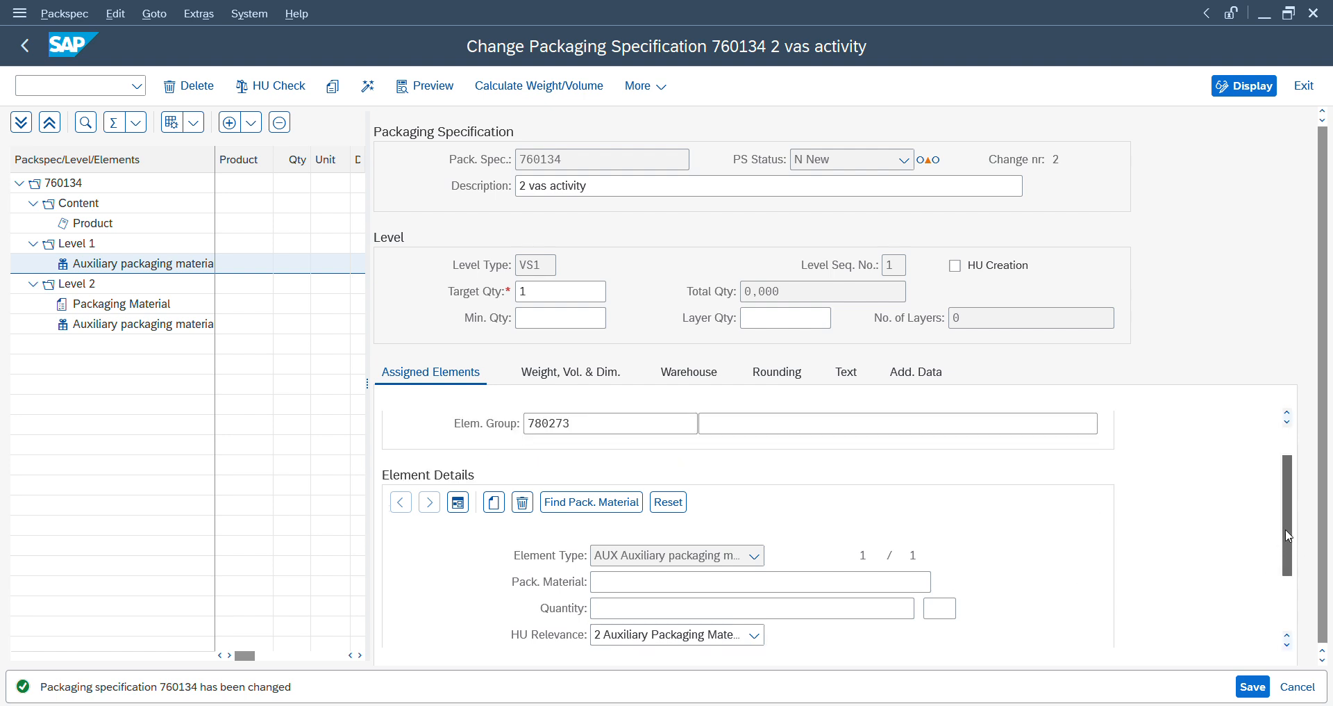
{"action": "scroll", "coordinate": [1288, 535], "scroll_direction": "up", "scroll_amount": 2}
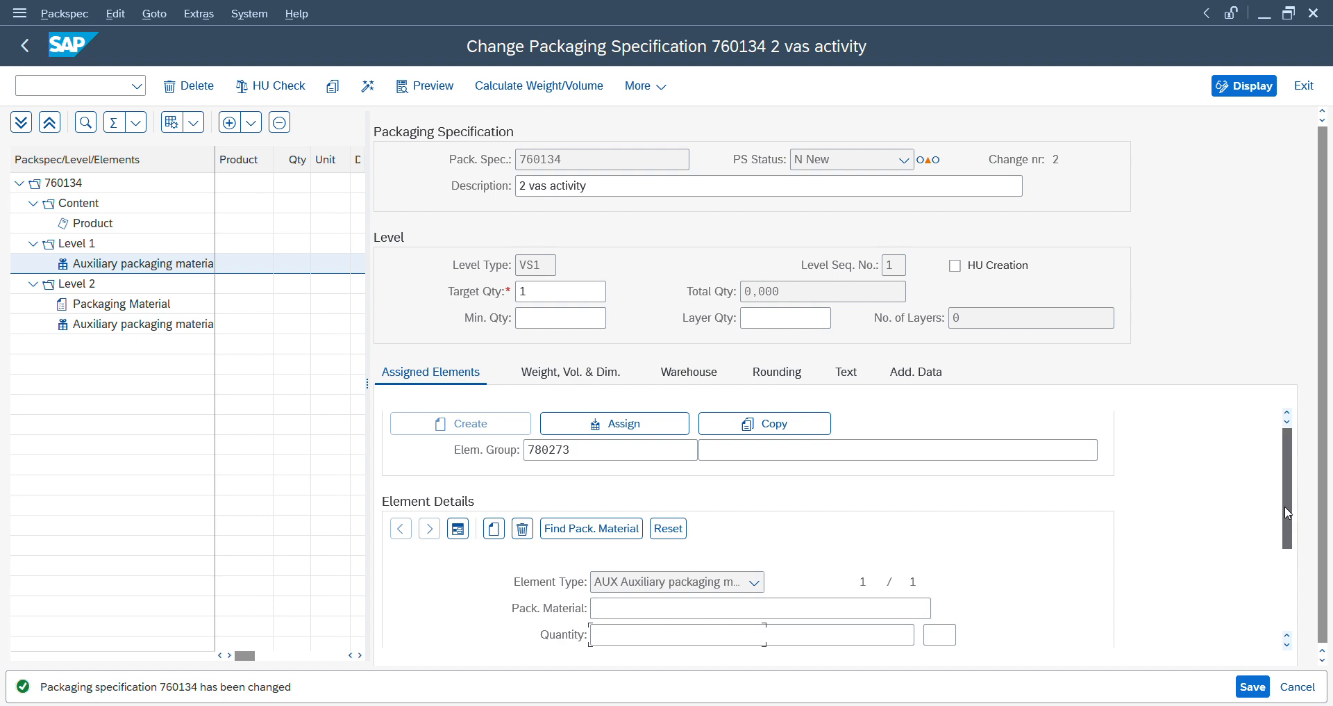
{"action": "left_click", "coordinate": [690, 377]}
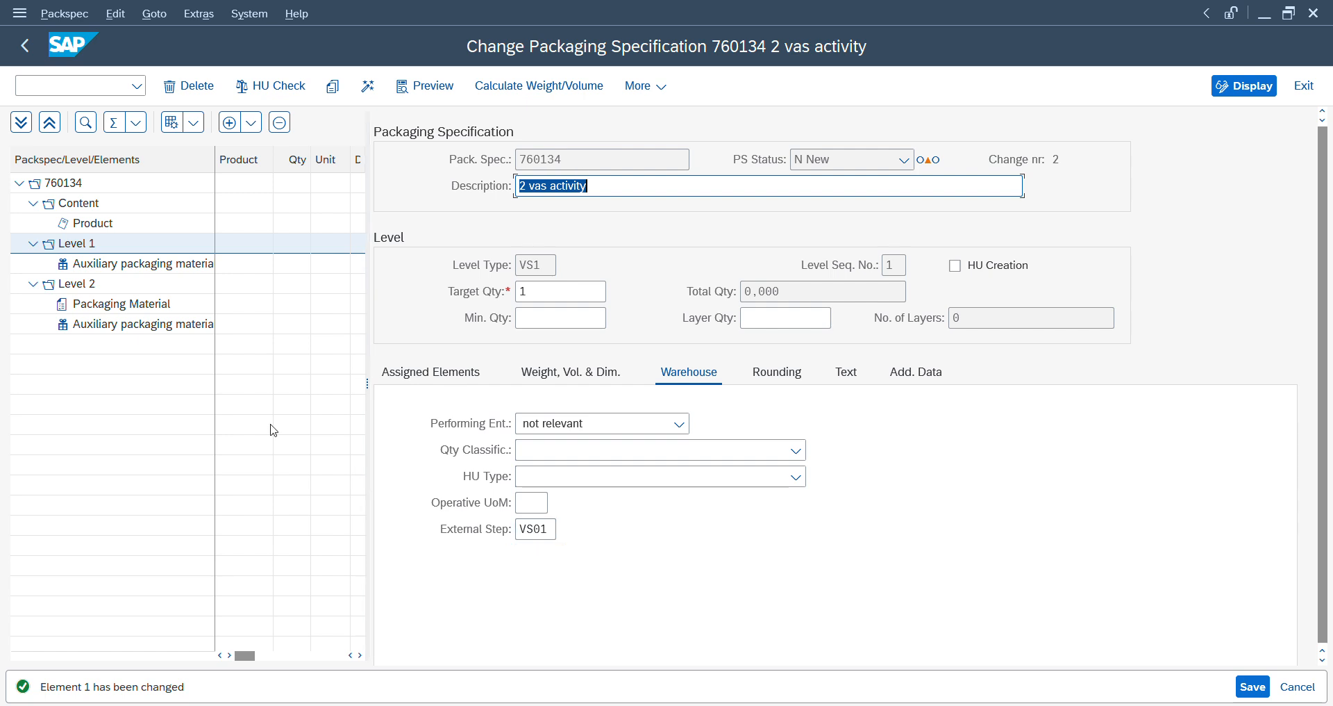
- Examine the Level 2 packaging material's element details and the level's warehouse data
{"action": "left_click", "coordinate": [142, 328]}
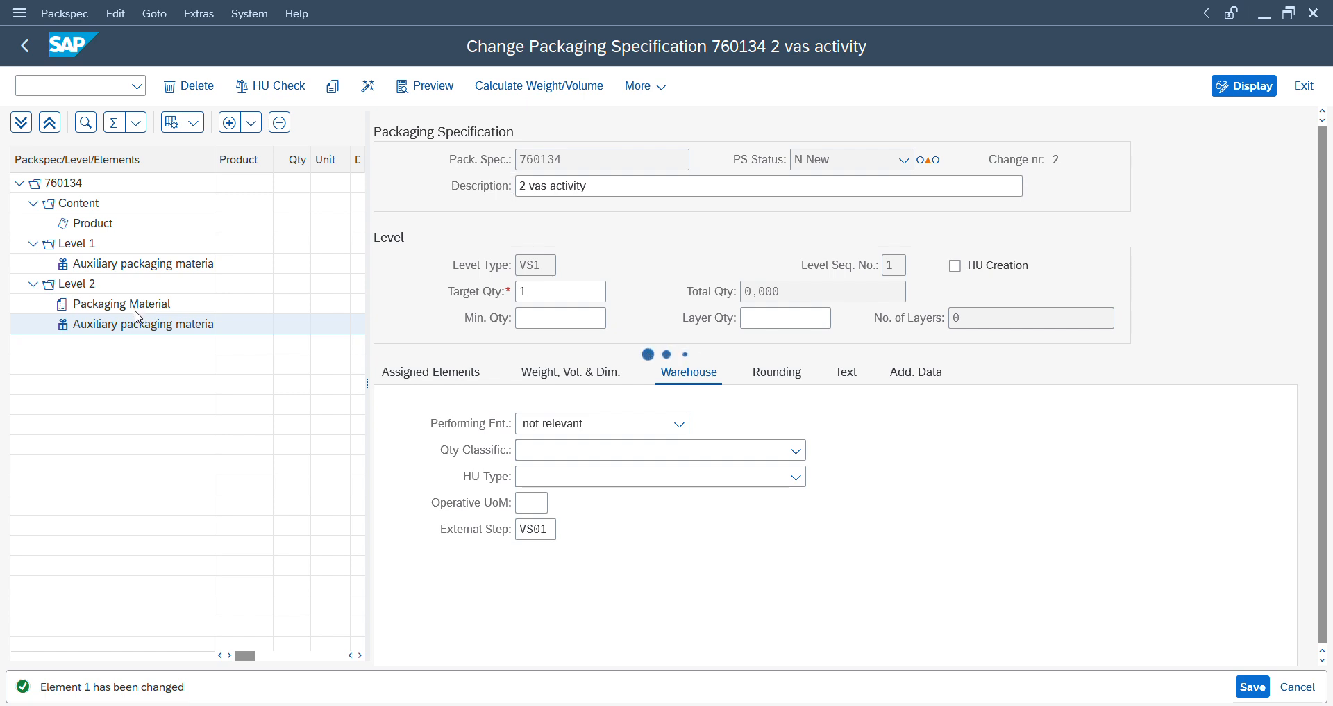
{"action": "left_click", "coordinate": [136, 311]}
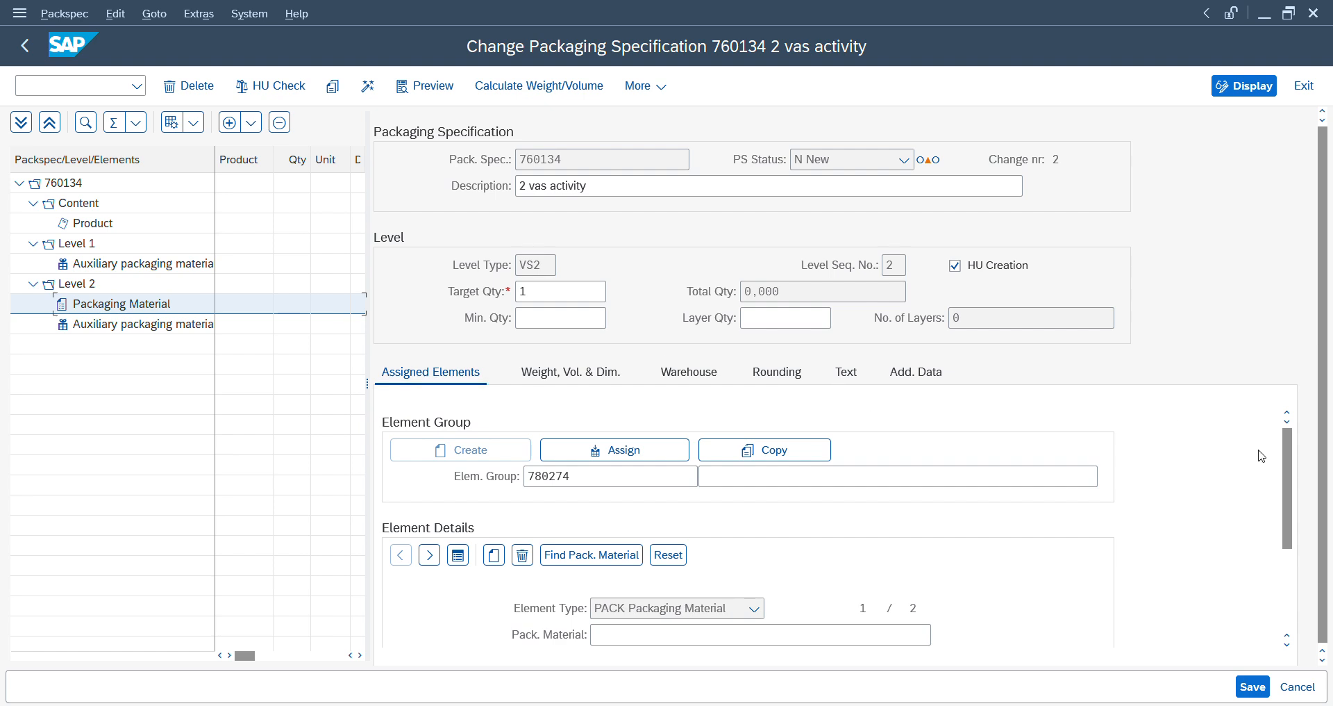
{"action": "left_click_drag", "start_coordinate": [1290, 474], "coordinate": [1293, 561]}
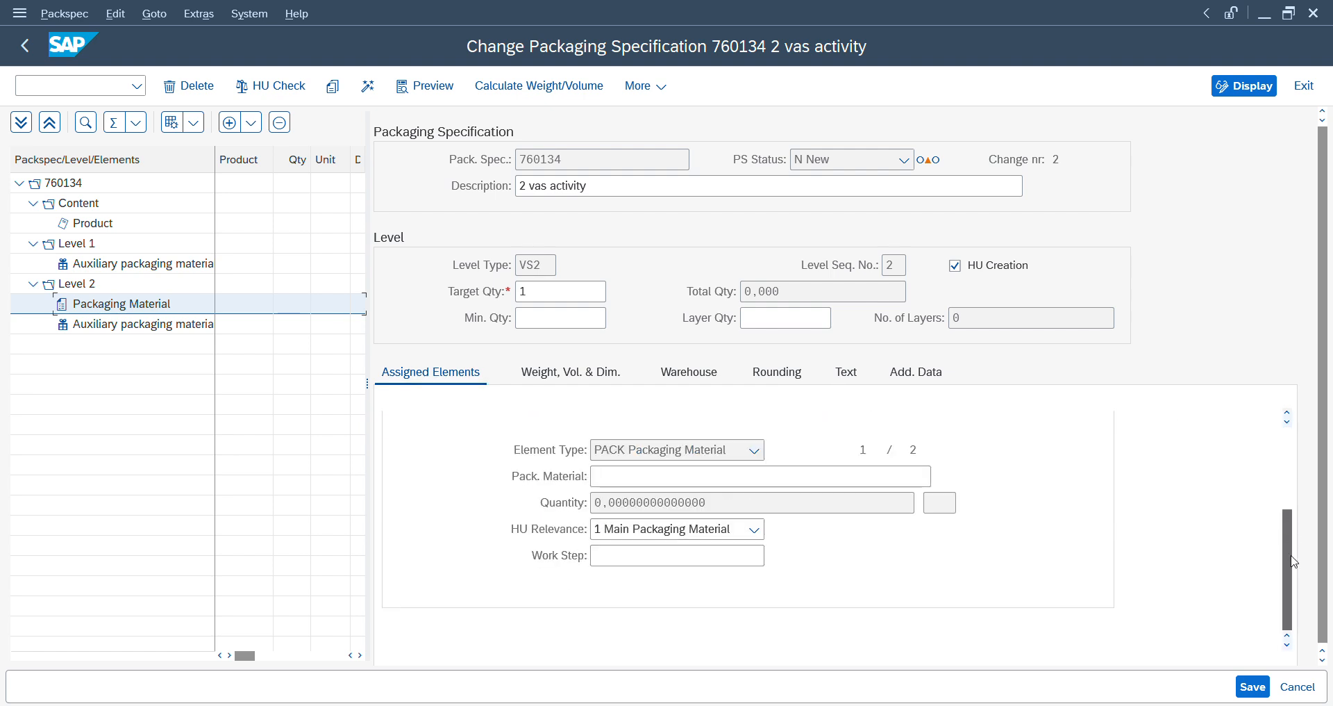
{"action": "left_click", "coordinate": [693, 371]}
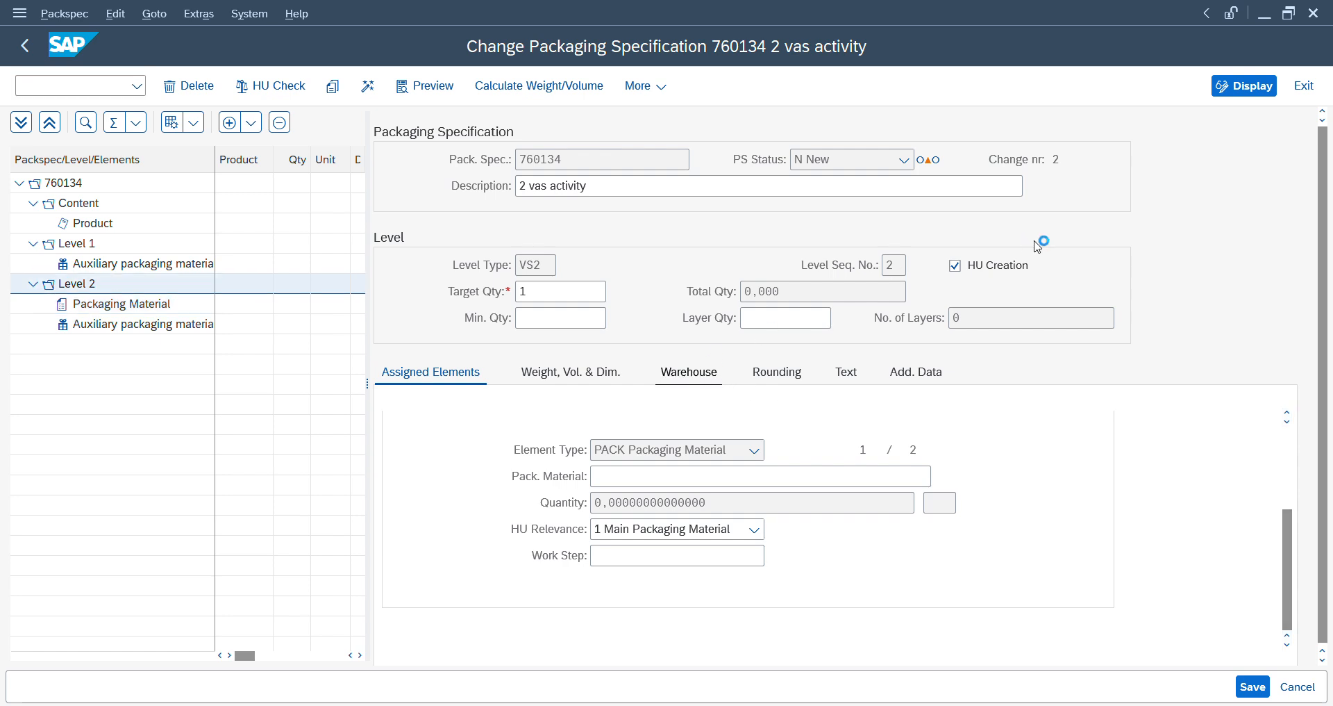
- Turn off HU creation for Level 2 and activate the packaging specification
{"action": "left_click", "coordinate": [957, 268]}
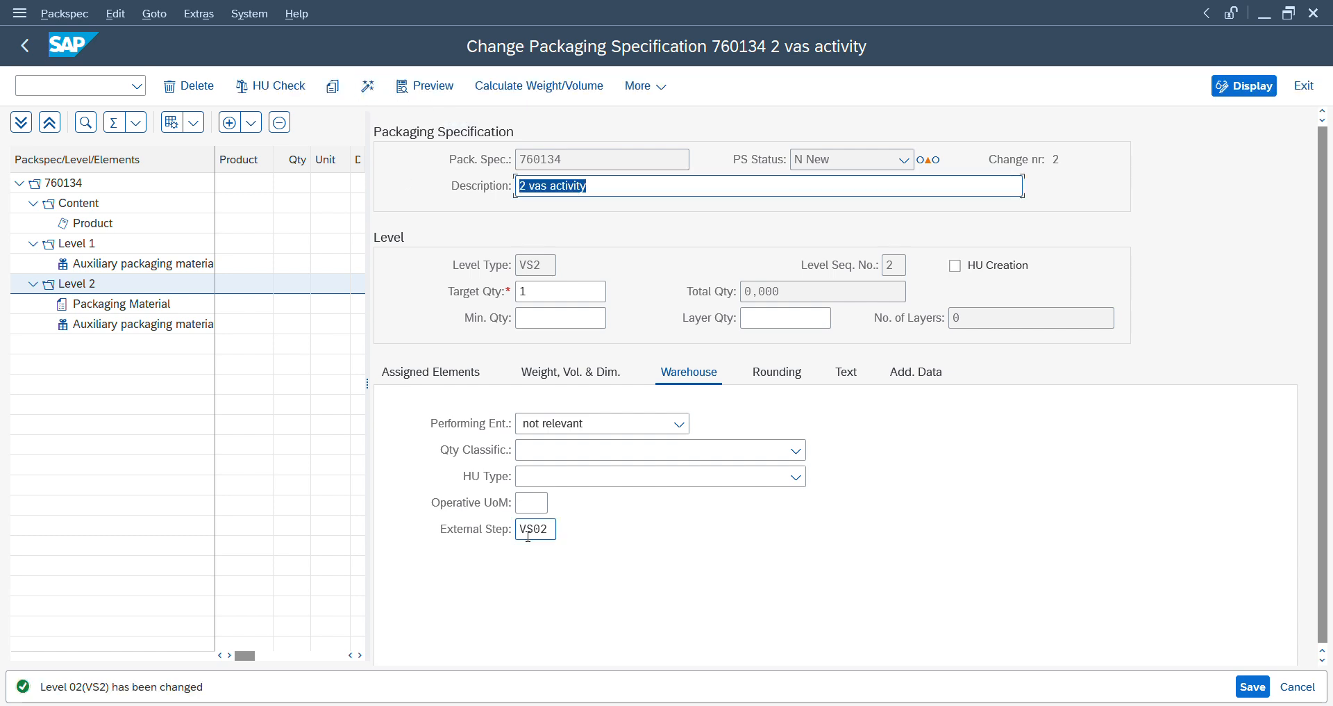
{"action": "left_click", "coordinate": [369, 93]}
- Switch to the External Storage Process Step session and display the process-oriented storage control entries starting at warehouse ZD14
{"action": "mouse_move", "coordinate": [888, 704]}
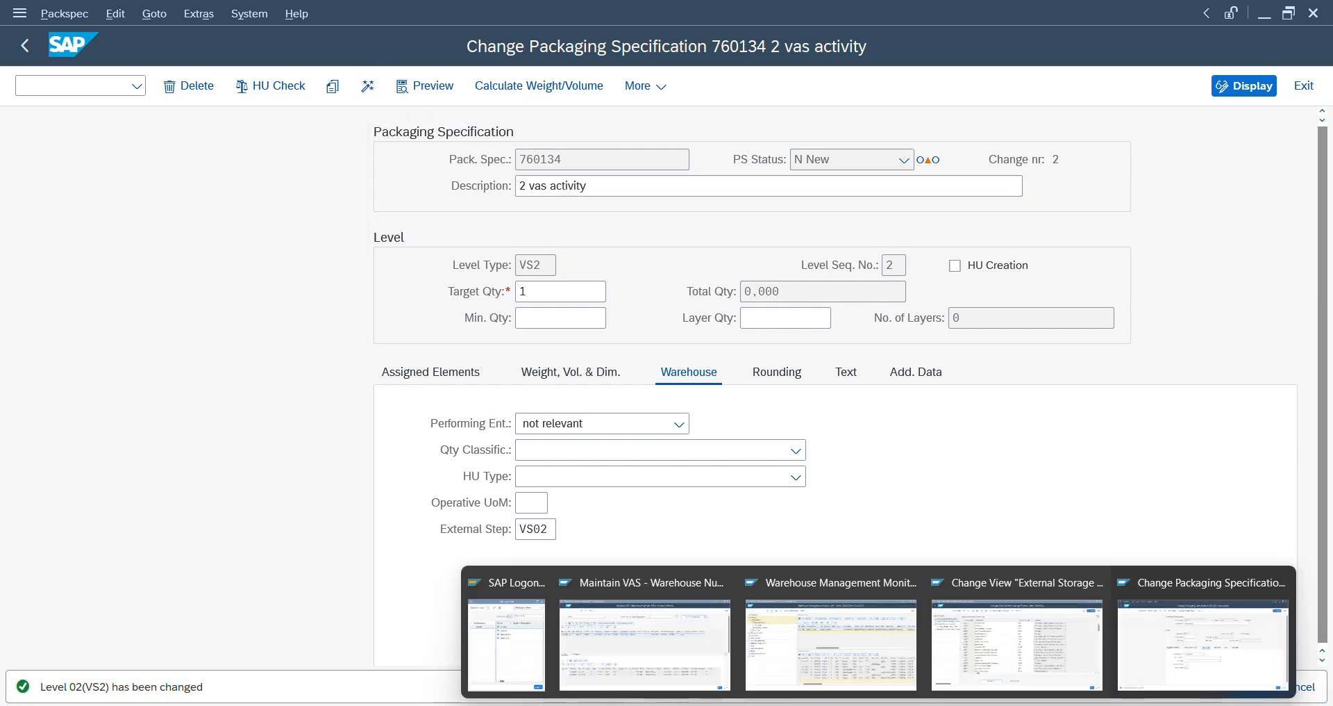
{"action": "left_click", "coordinate": [1004, 671]}
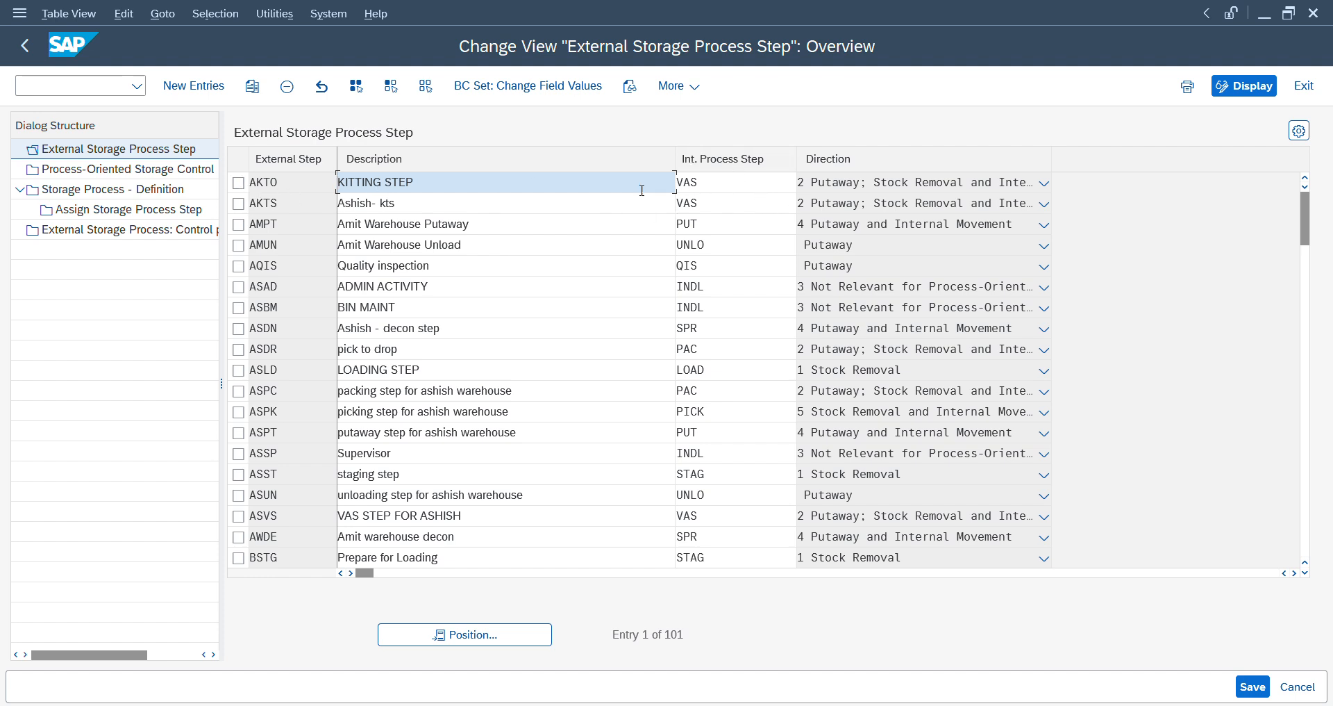
{"action": "double_click", "coordinate": [112, 173]}
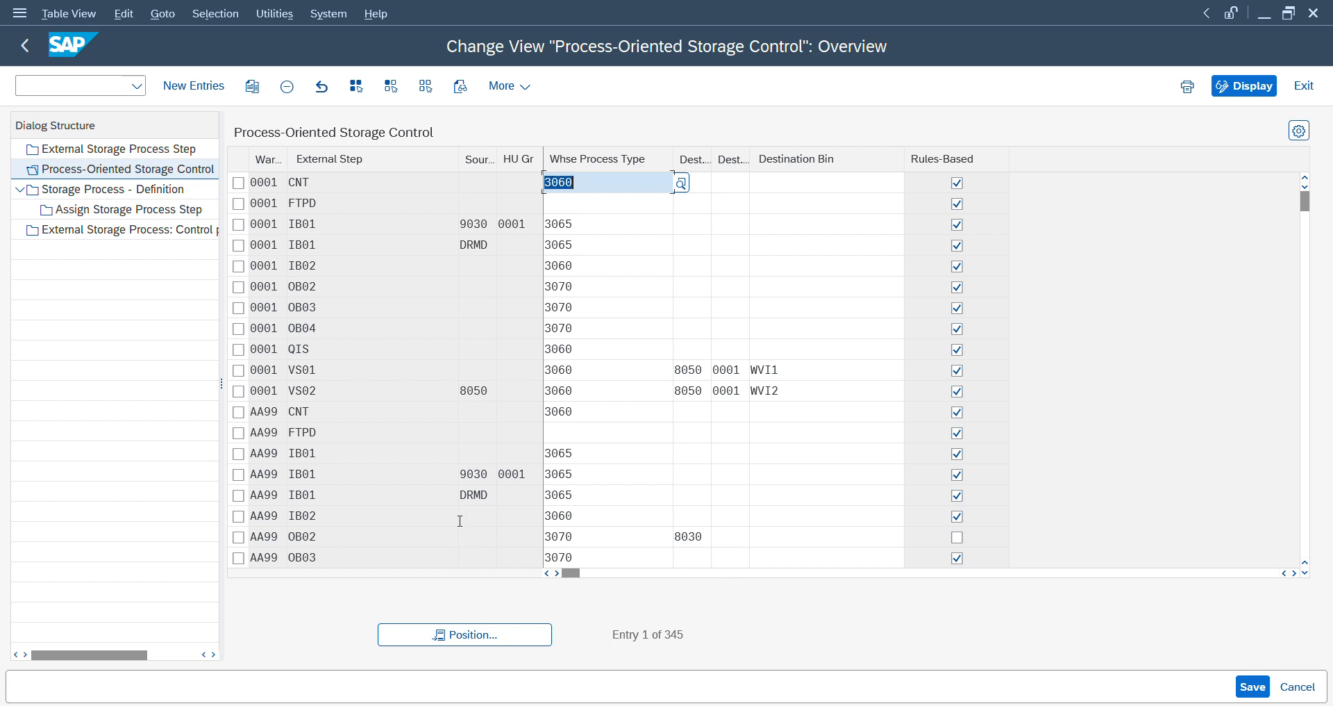
{"action": "left_click", "coordinate": [427, 642]}
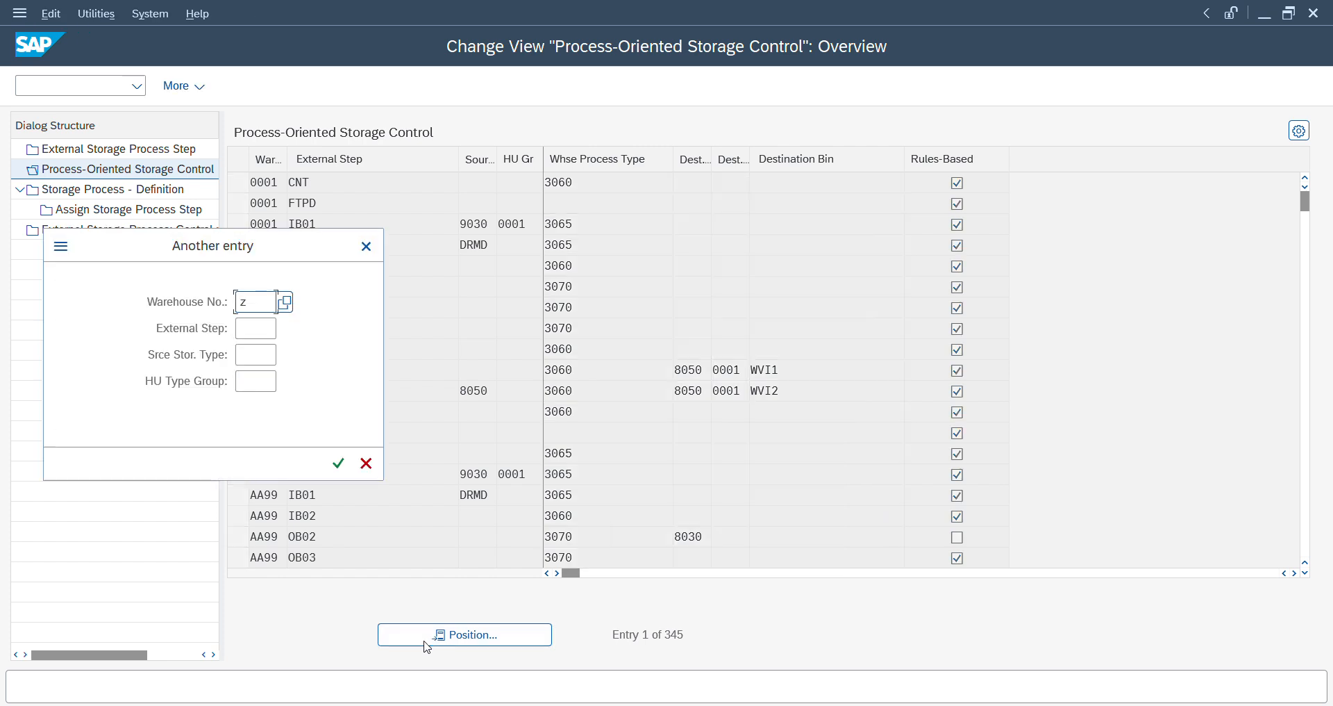
{"action": "type", "text": "zd14"}
{"action": "key", "text": "Tab"}
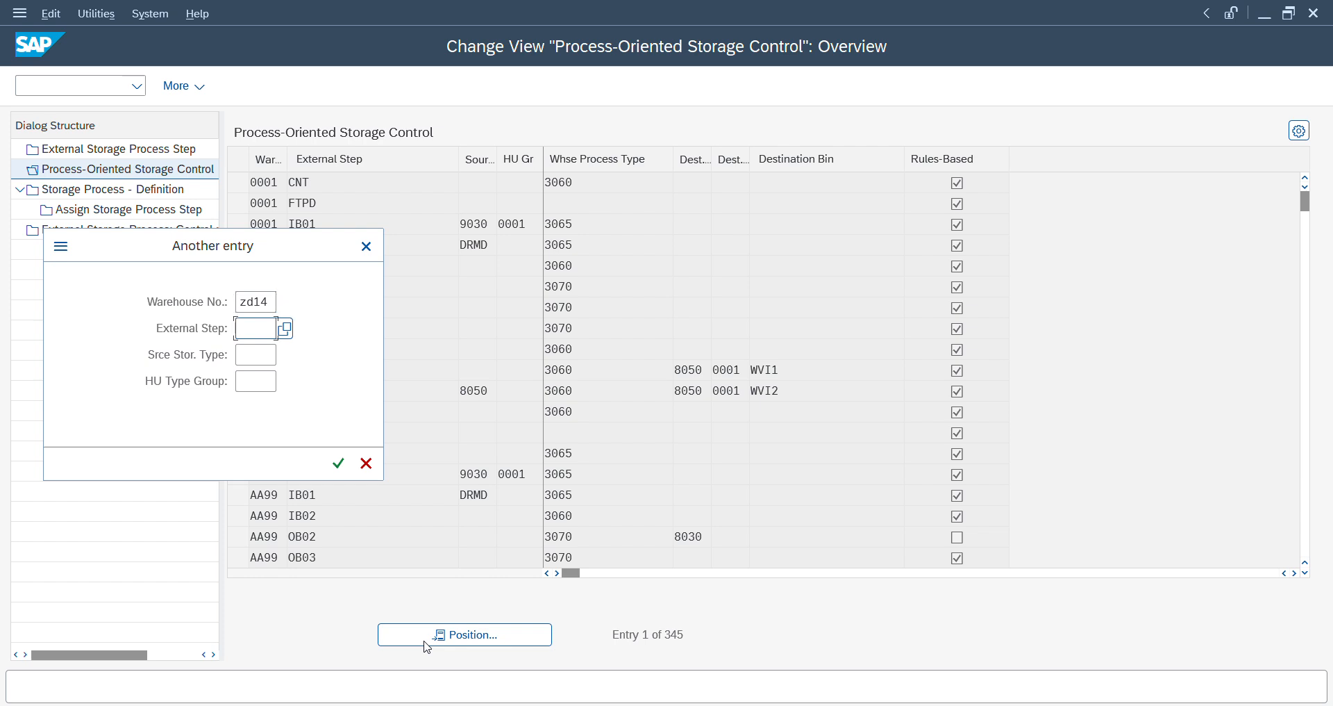
{"action": "key", "text": "Tab"}
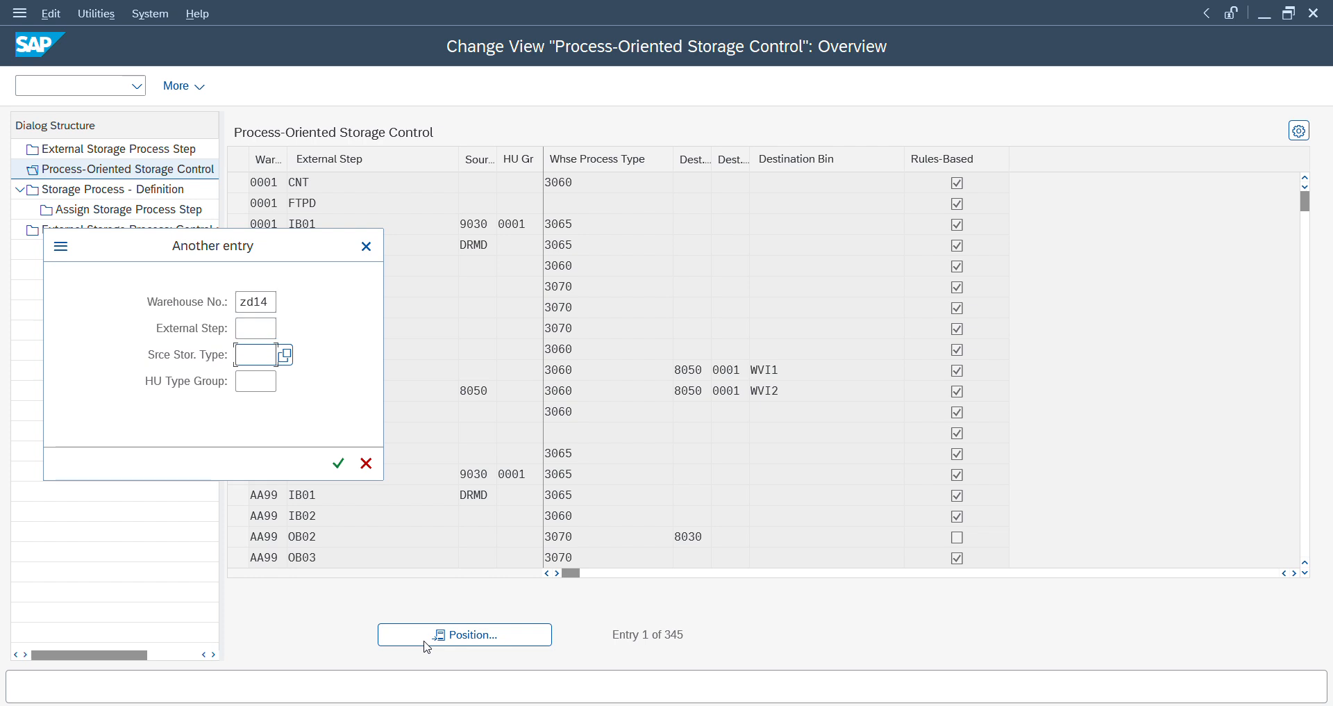
{"action": "key", "text": "shift+Tab"}
{"action": "key", "text": "Tab"}
{"action": "key", "text": "Return"}
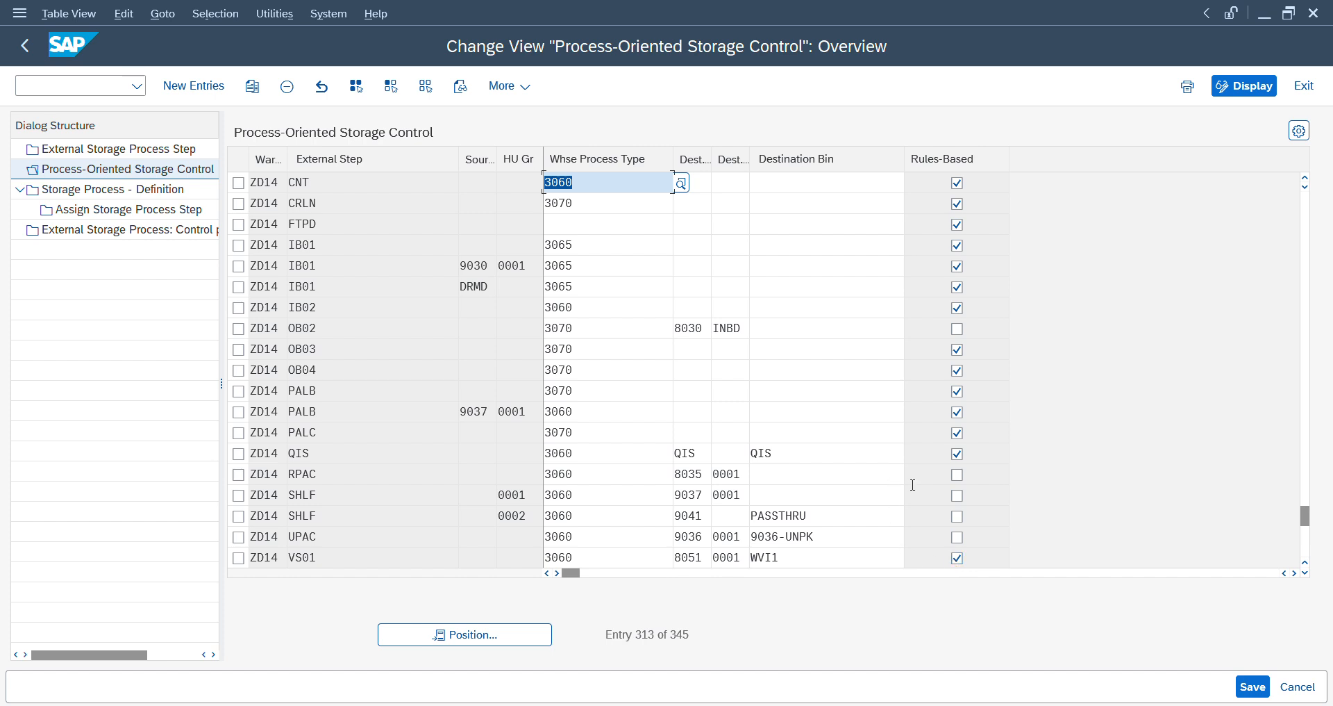
- Try to save destination bin VERP01 with the Rules-Based option on the ZD14 SHLF entry for HU type group 0001
{"action": "left_click", "coordinate": [857, 492]}
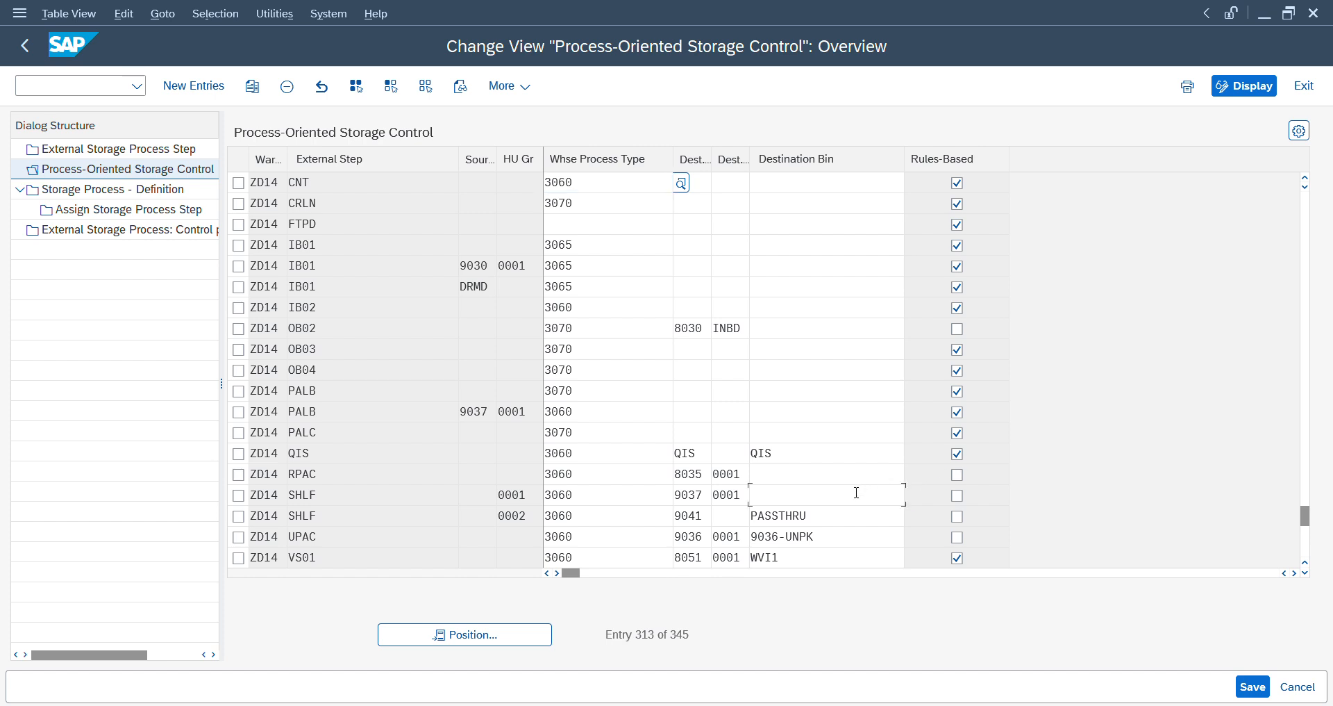
{"action": "key", "text": "BackSpace"}
{"action": "key", "text": "Down"}
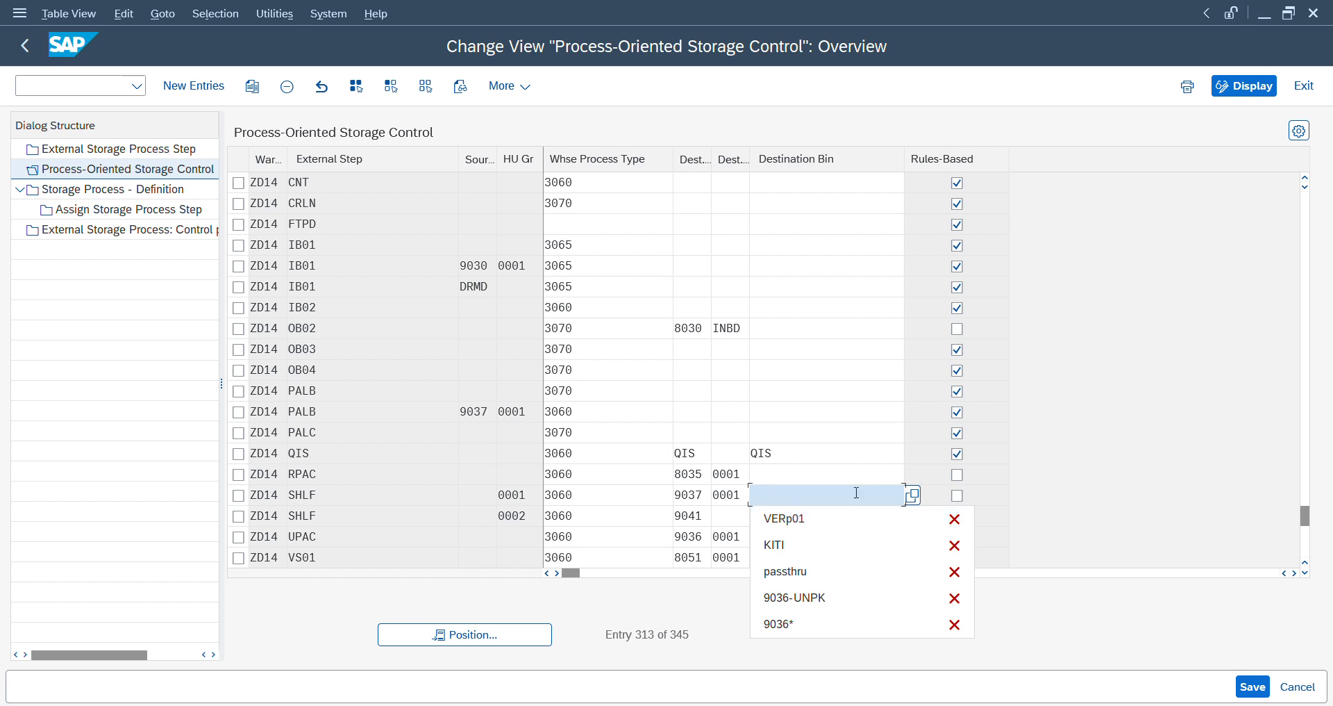
{"action": "left_click", "coordinate": [798, 532]}
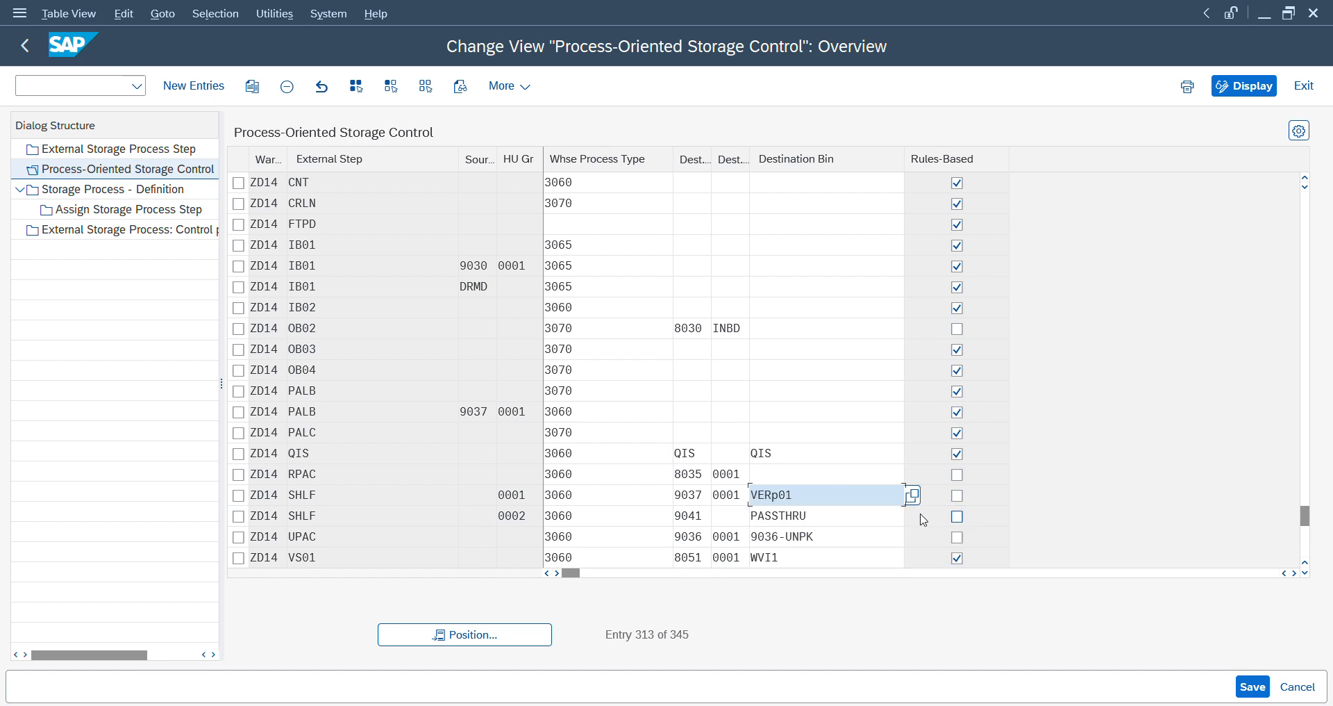
{"action": "left_click", "coordinate": [957, 495]}
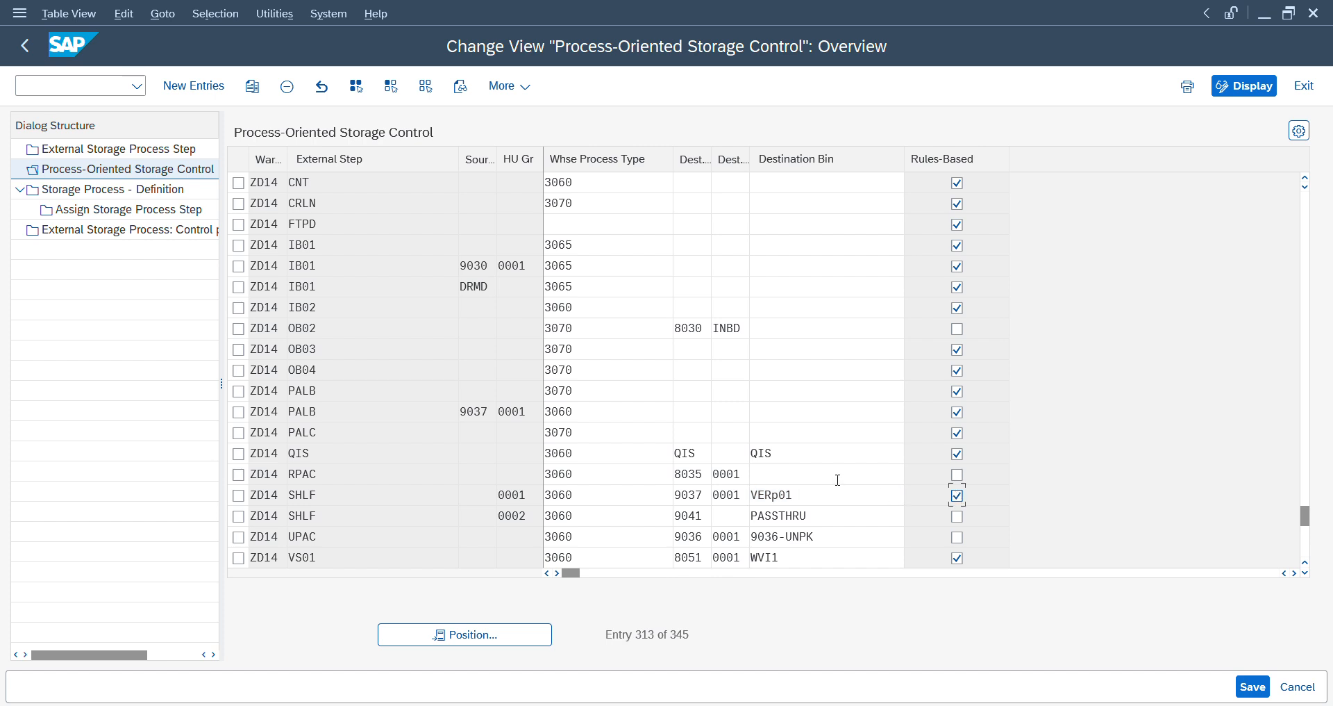
{"action": "key", "text": "Return"}
{"action": "key", "text": "ctrl+s"}
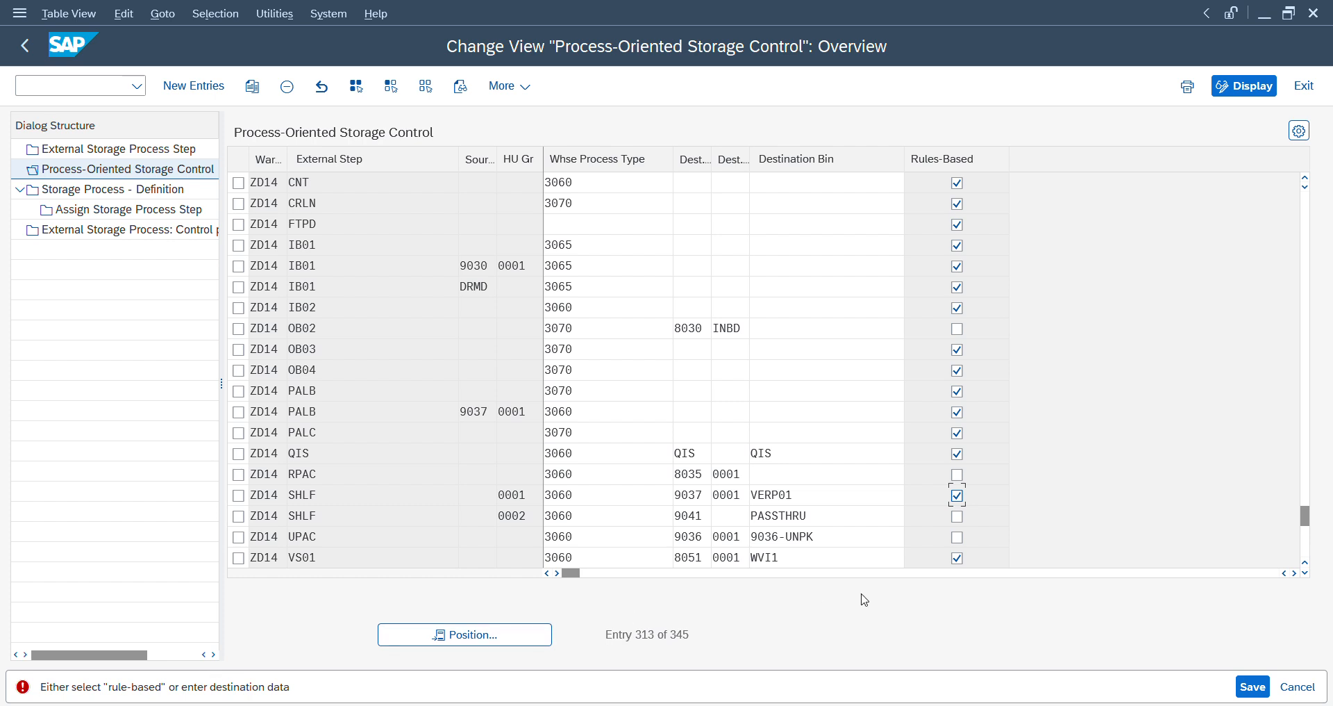
- Remove the Rules-Based option and the destination bin from the ZD14 SHLF entry for HU type group 0001
{"action": "left_click", "coordinate": [959, 497]}
{"action": "key", "text": "shift+Tab"}
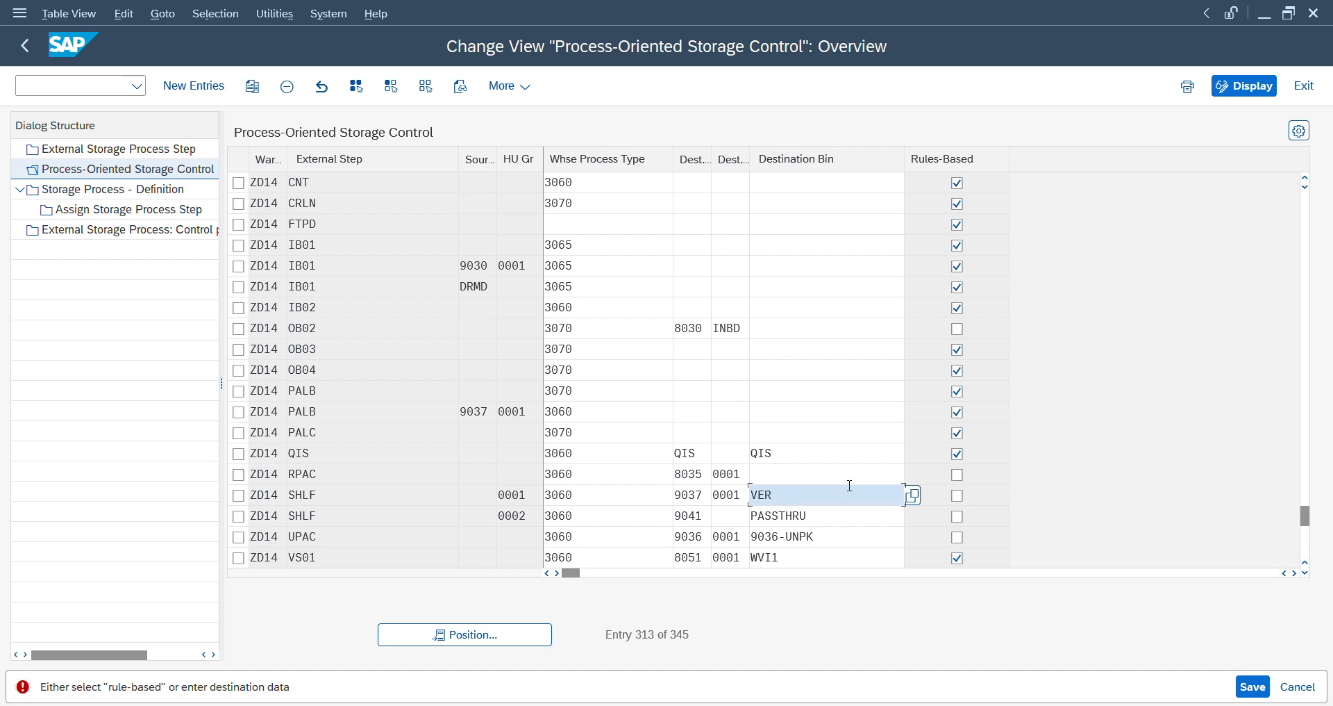
{"action": "key", "text": "BackSpace"}
{"action": "key", "text": "Return"}
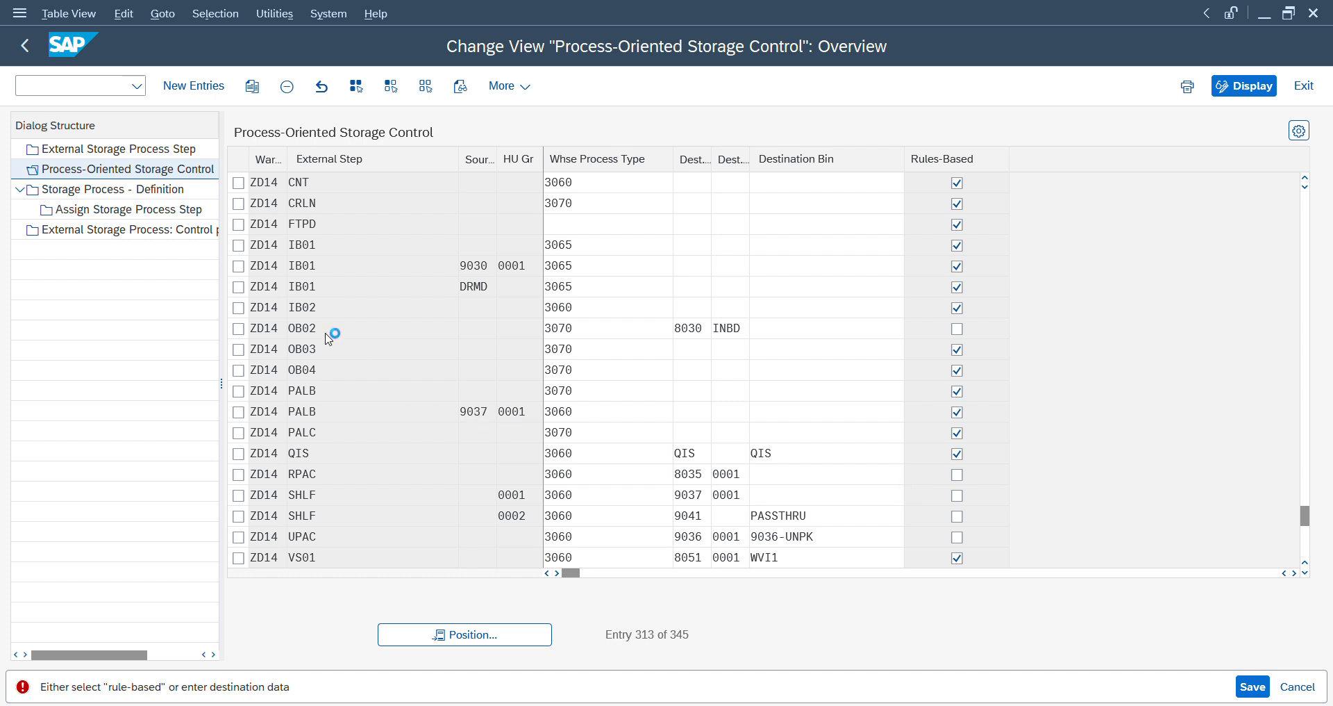
- Open the storage process definitions and display the steps assigned to process IVS1 in warehouse AA99
{"action": "left_click", "coordinate": [146, 191]}
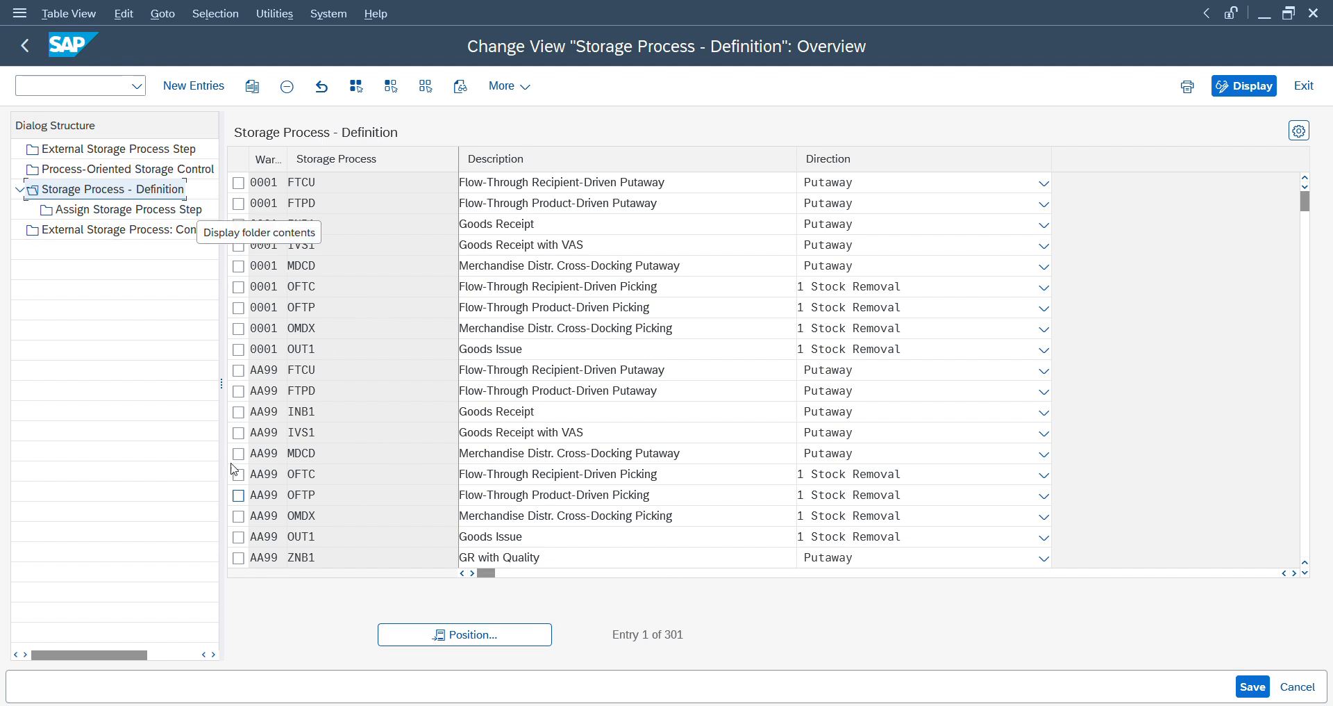
{"action": "left_click", "coordinate": [239, 431]}
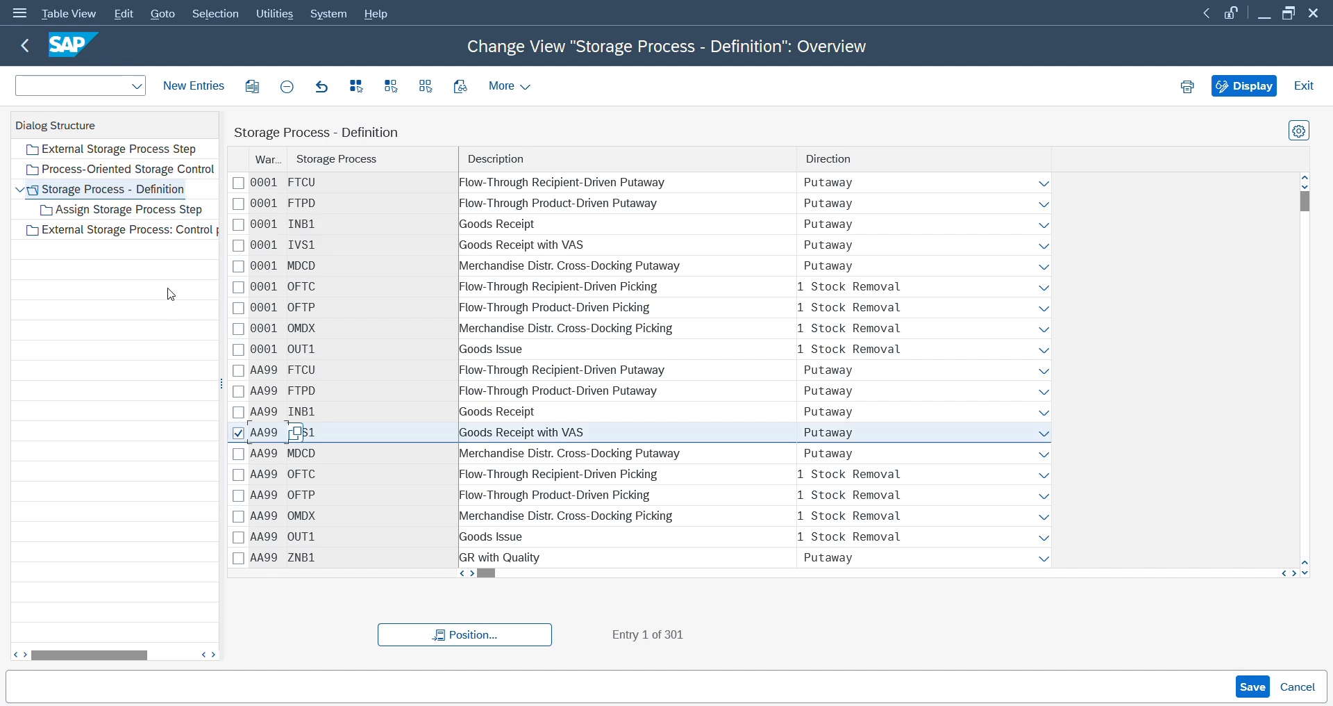
{"action": "left_click", "coordinate": [137, 217]}
{"action": "double_click", "coordinate": [137, 217]}
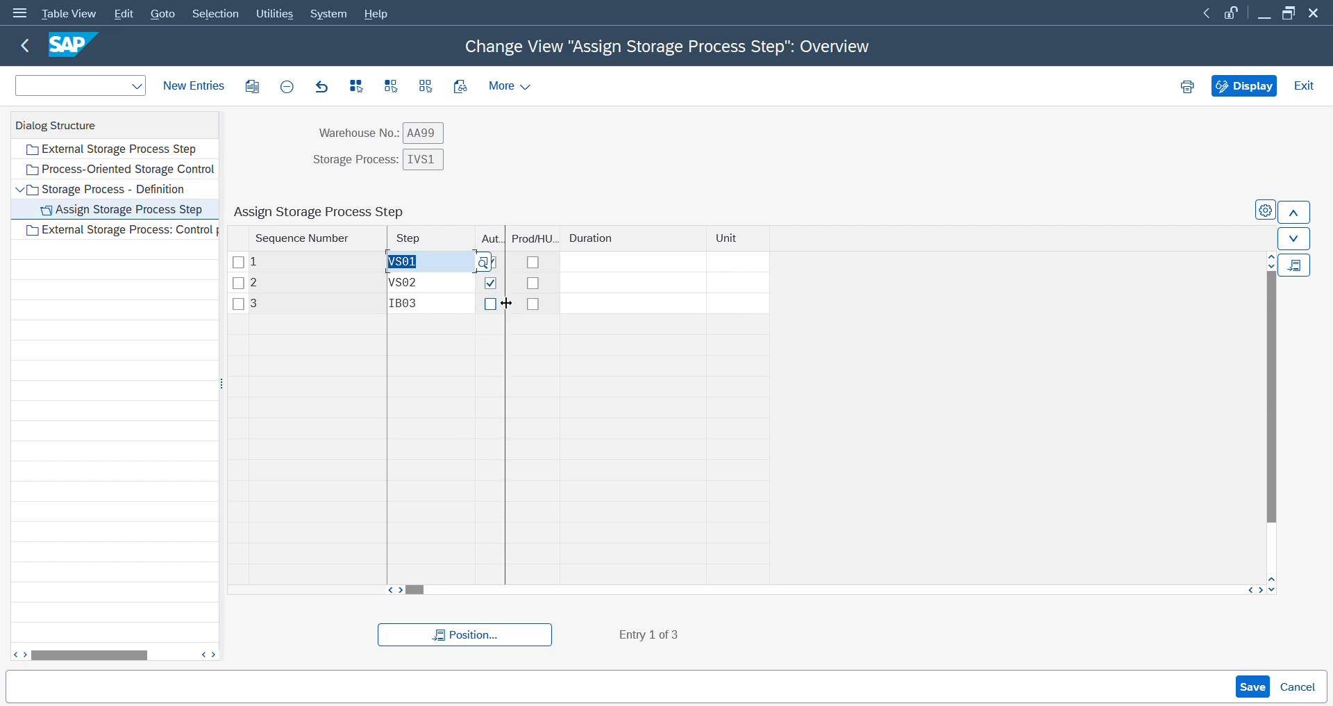
- Examine the ZD14 process-oriented storage control entries for steps VS01 and VS02, comparing source storage types and destination bins
{"action": "left_click", "coordinate": [172, 174]}
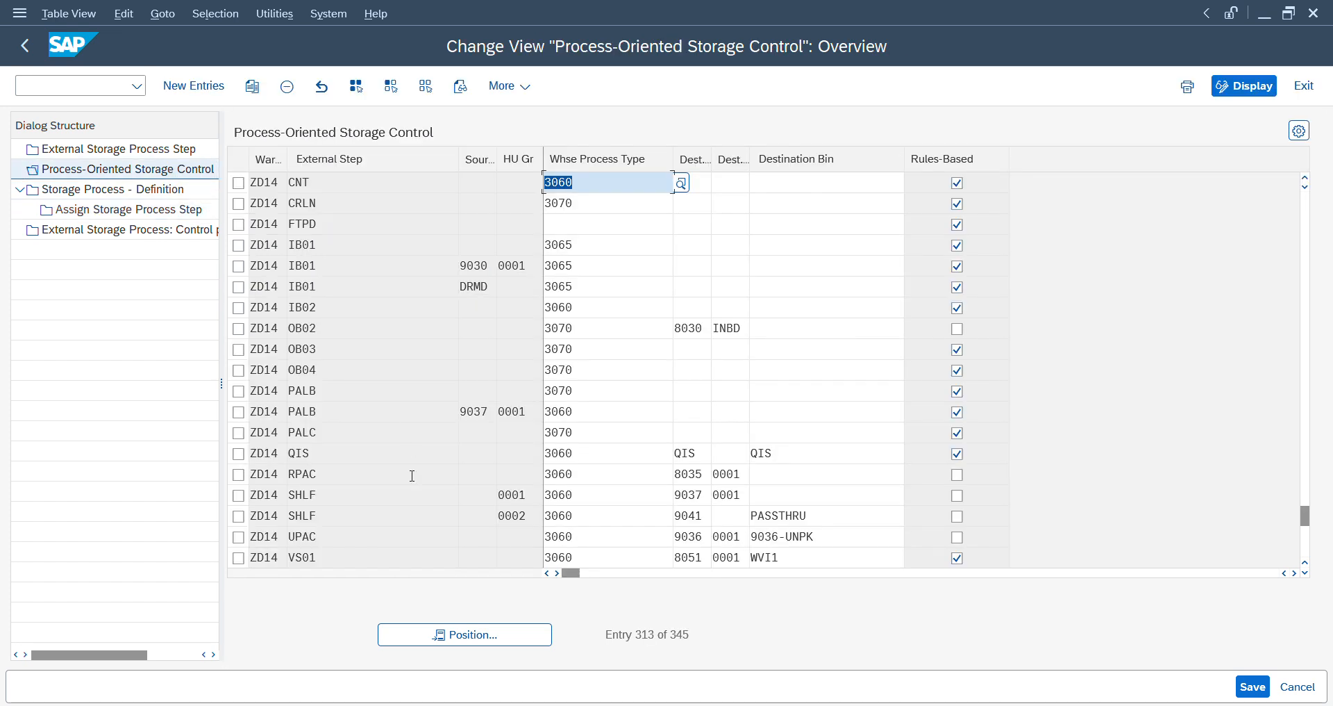
{"action": "left_click", "coordinate": [435, 537]}
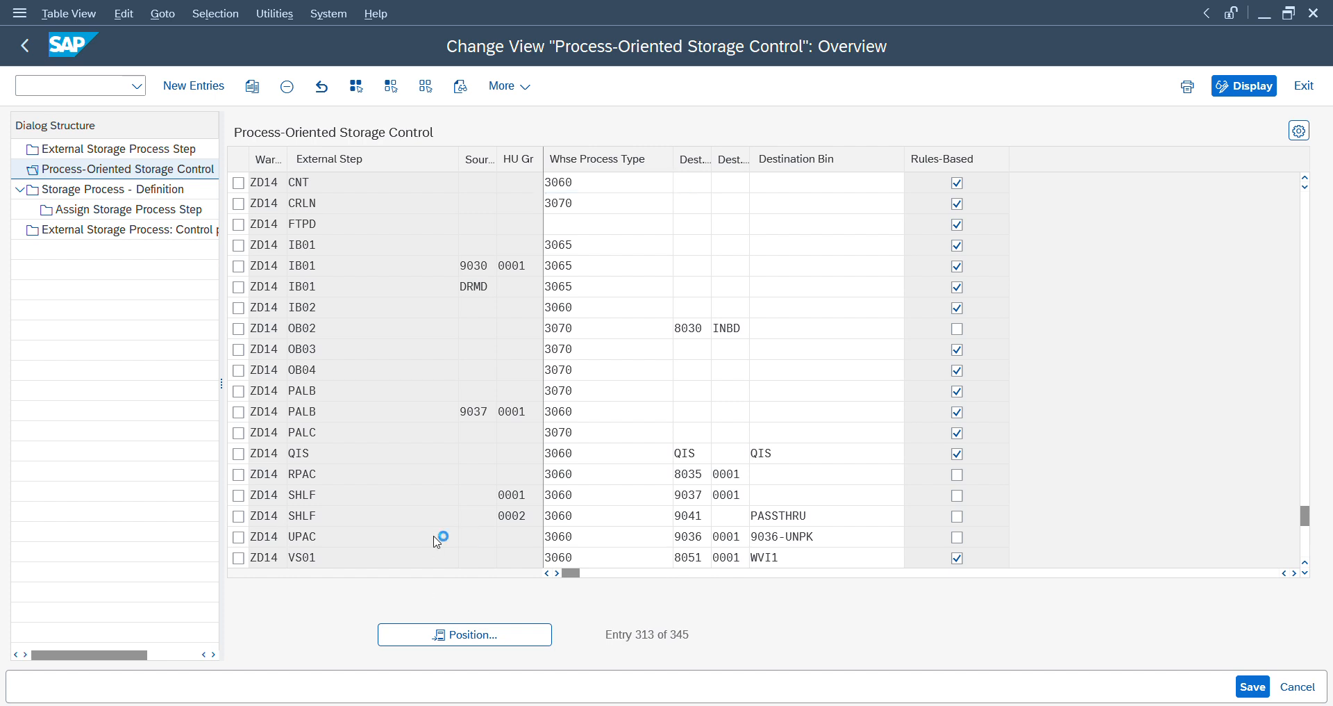
{"action": "scroll", "coordinate": [355, 274], "scroll_direction": "down", "scroll_amount": 6}
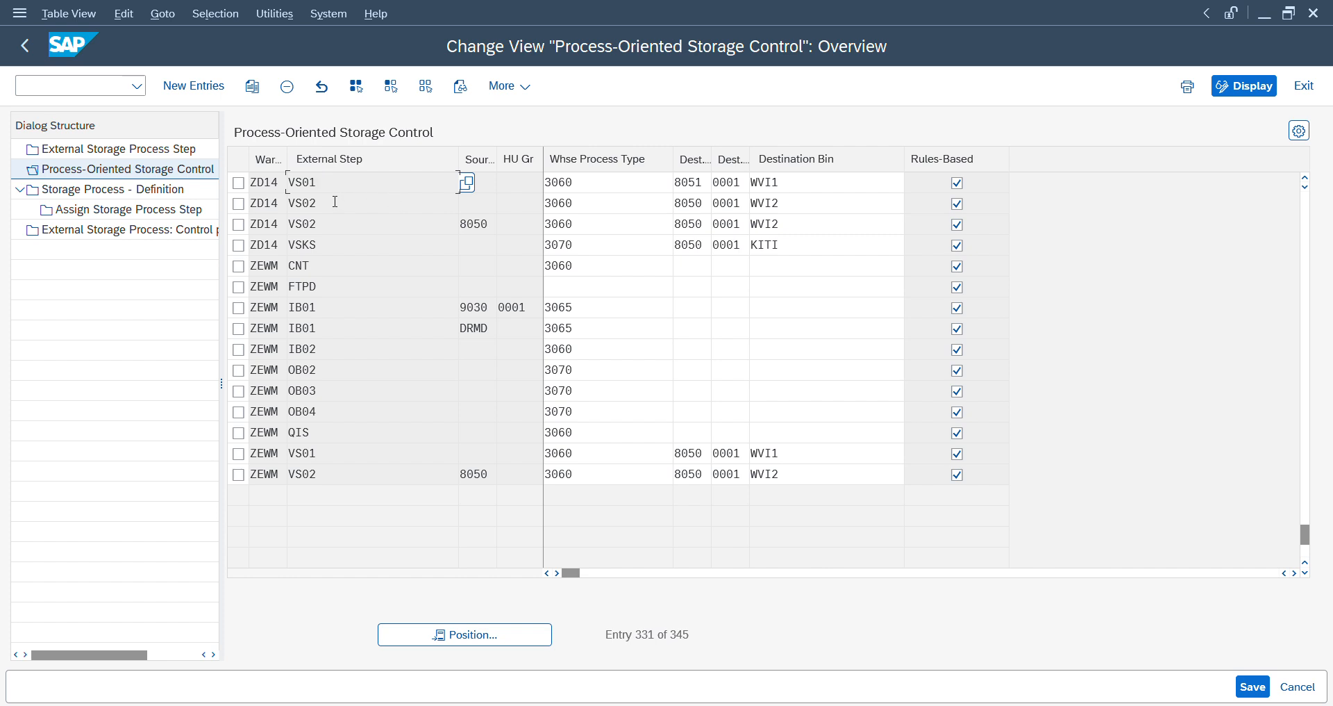
{"action": "left_click", "coordinate": [517, 205]}
{"action": "left_click", "coordinate": [793, 200]}
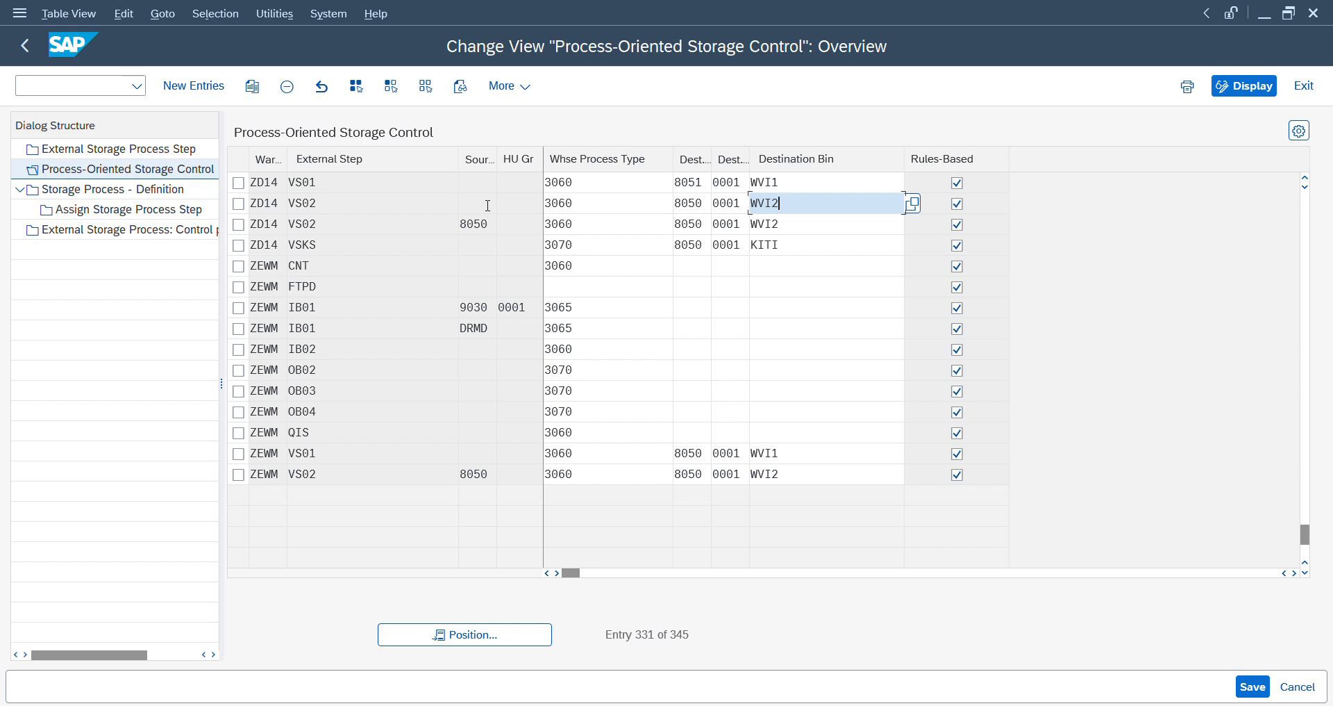
{"action": "left_click", "coordinate": [476, 225]}
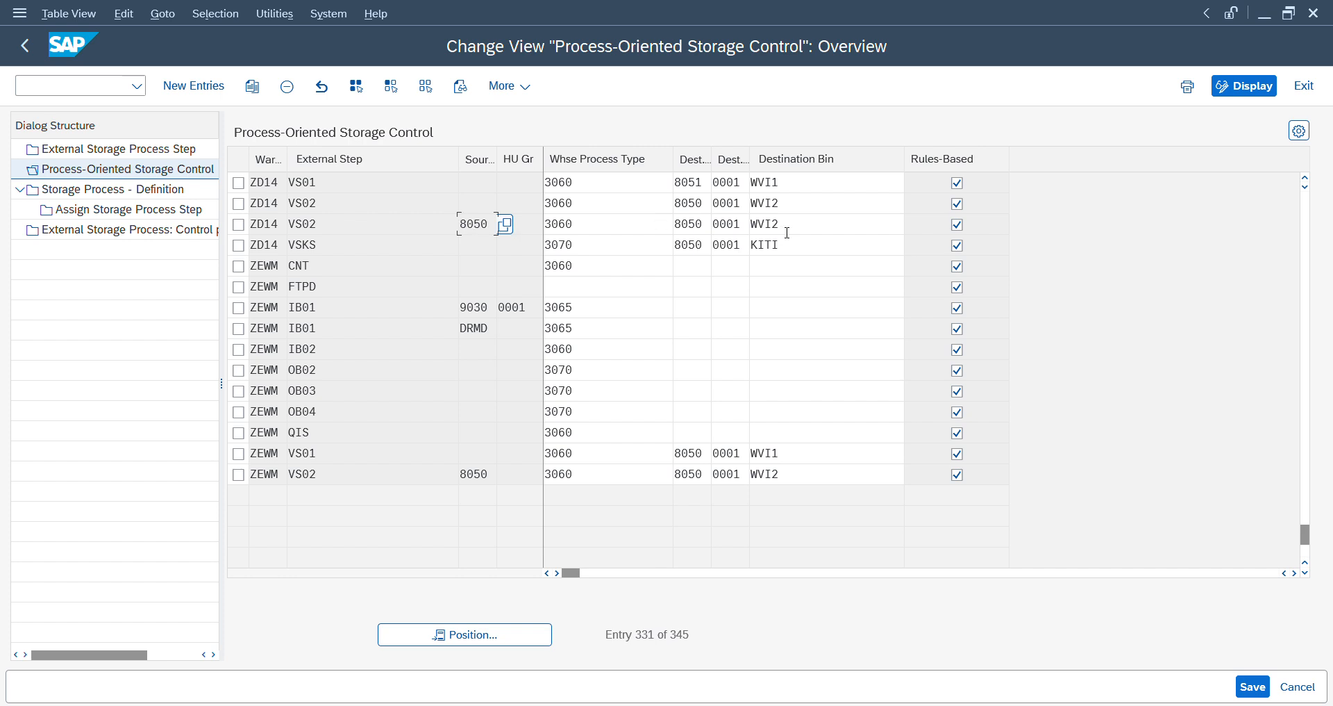
{"action": "left_click", "coordinate": [495, 201]}
{"action": "left_click", "coordinate": [473, 182]}
- Leave the storage control view and open the Define Relevance for VAS activity under Value-Added Services in the IMG
{"action": "left_click", "coordinate": [26, 46]}
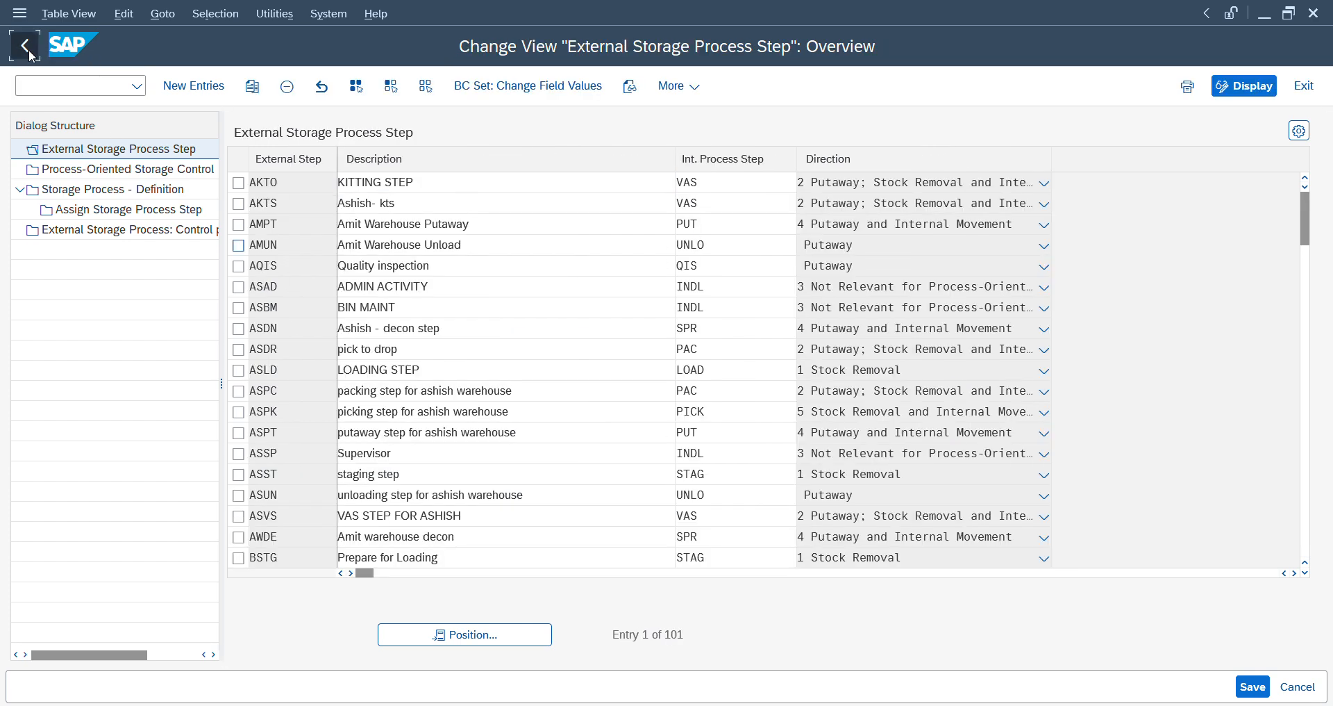
{"action": "left_click", "coordinate": [26, 47]}
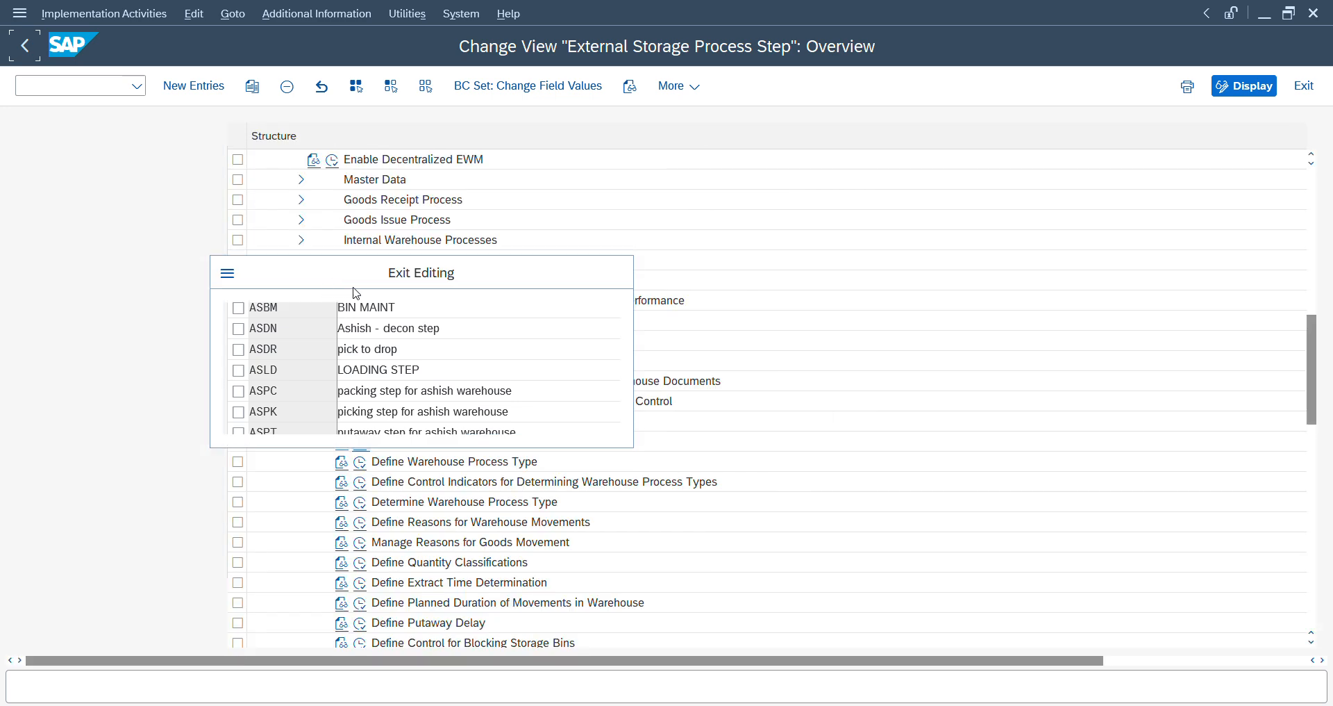
{"action": "left_click", "coordinate": [428, 407]}
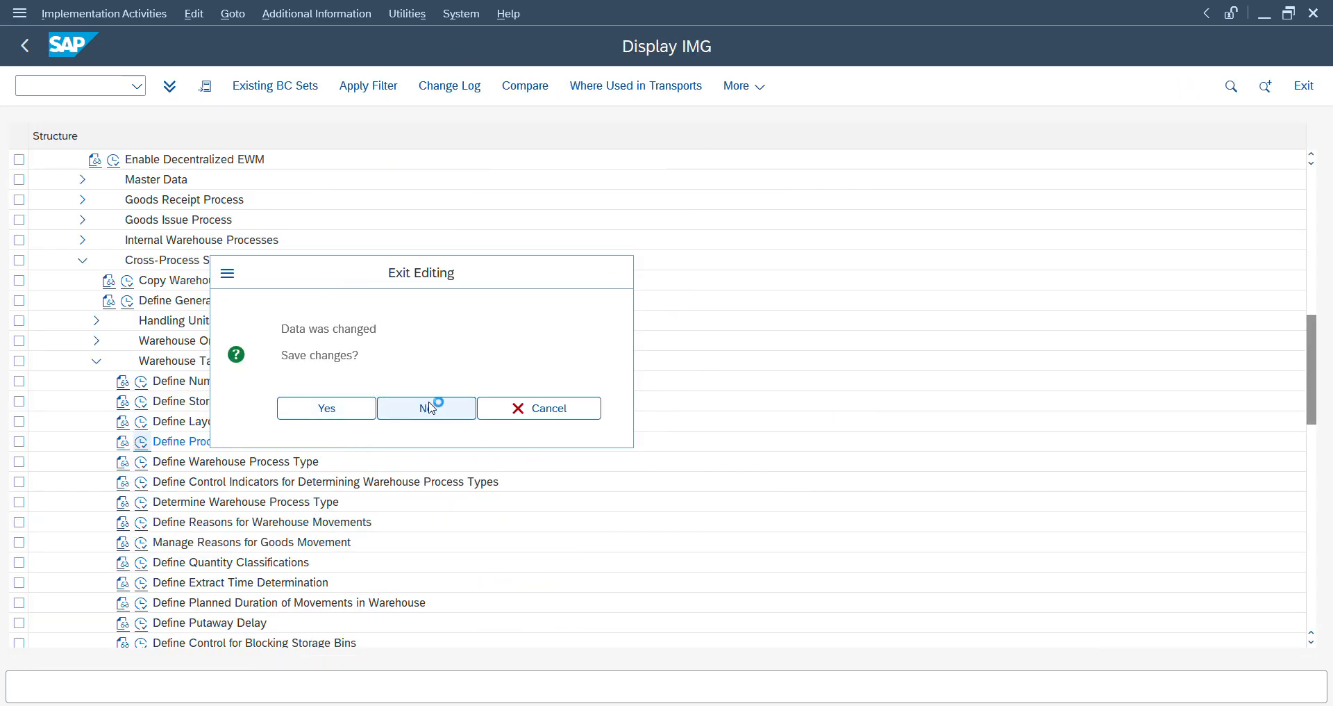
{"action": "left_click", "coordinate": [193, 462]}
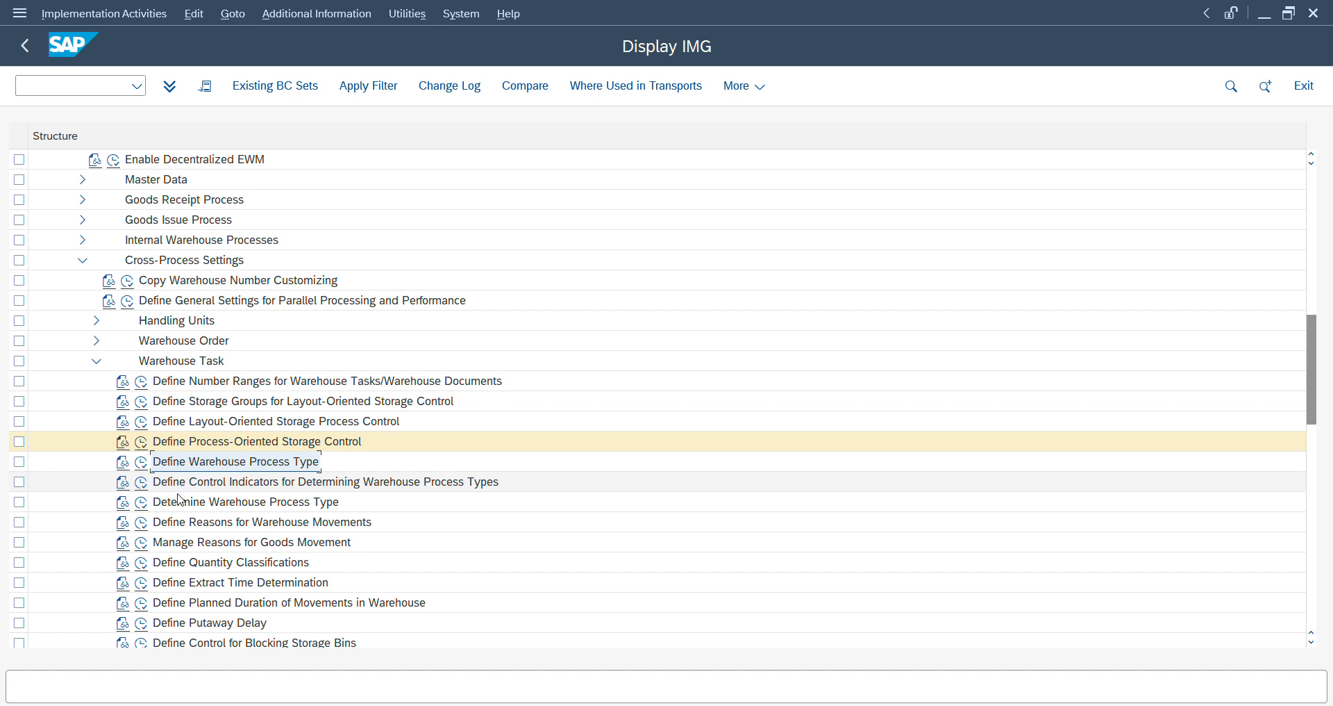
{"action": "left_click", "coordinate": [96, 360]}
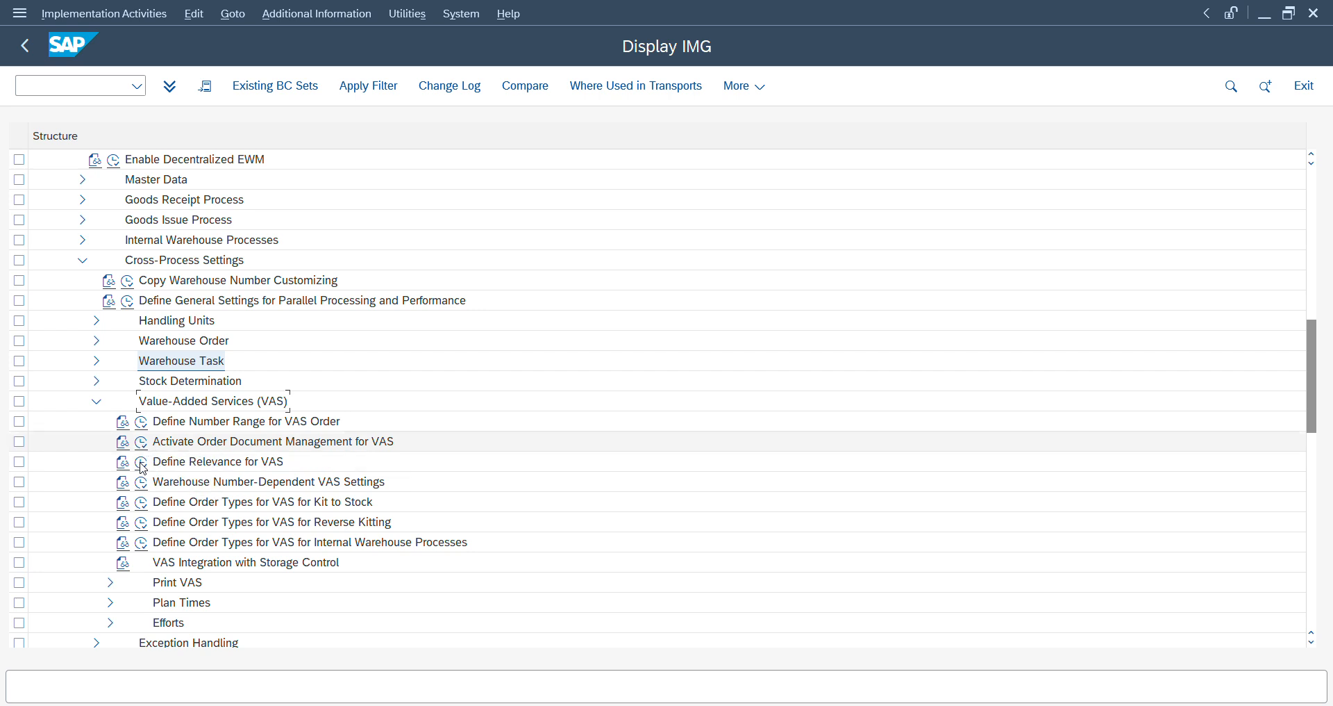
{"action": "left_click", "coordinate": [143, 464]}
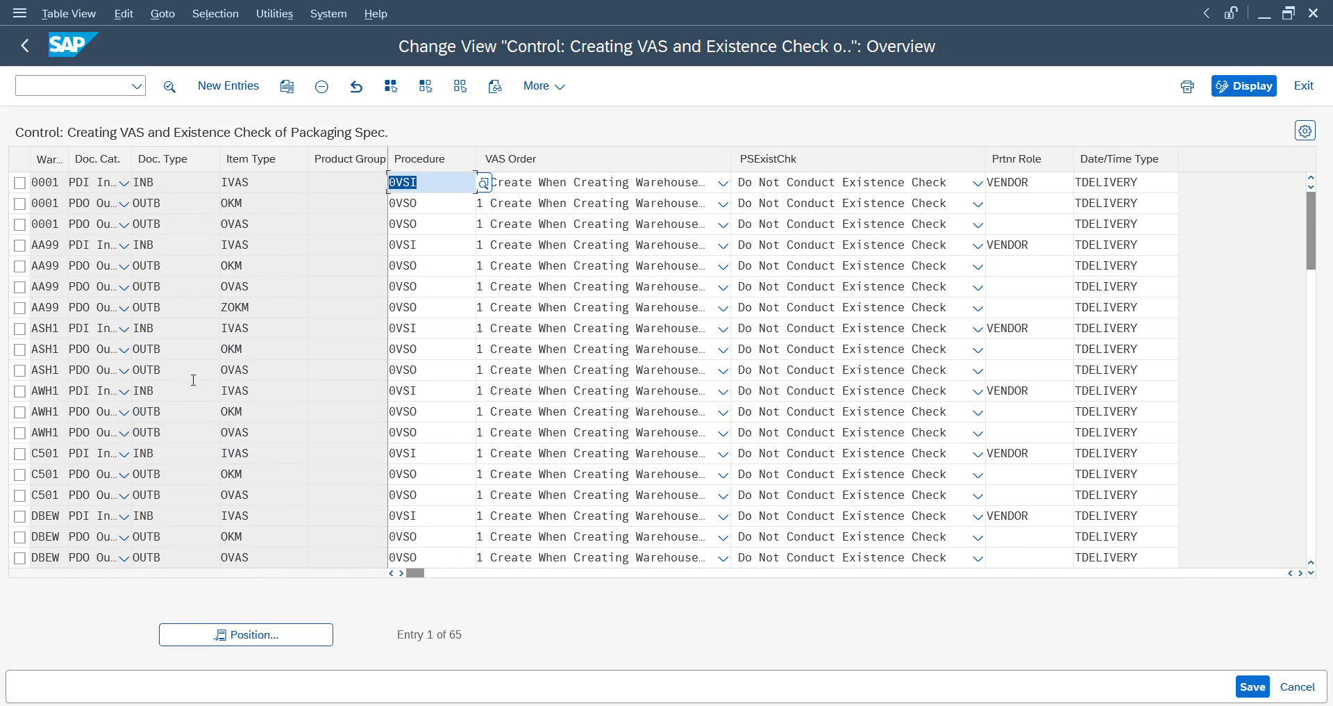
- Position the VAS relevance list at warehouse ZD14 and examine the inbound entries' document type, item type and product group
{"action": "left_click", "coordinate": [227, 637]}
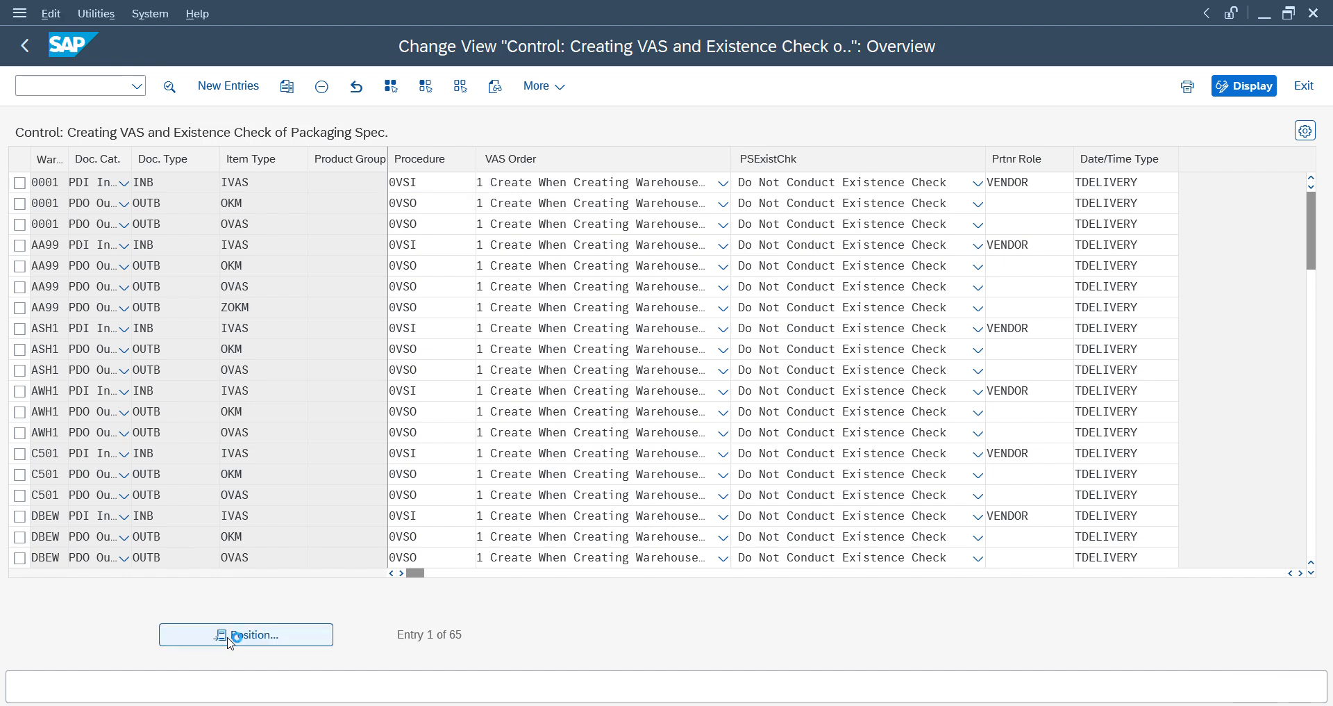
{"action": "type", "text": "zd14"}
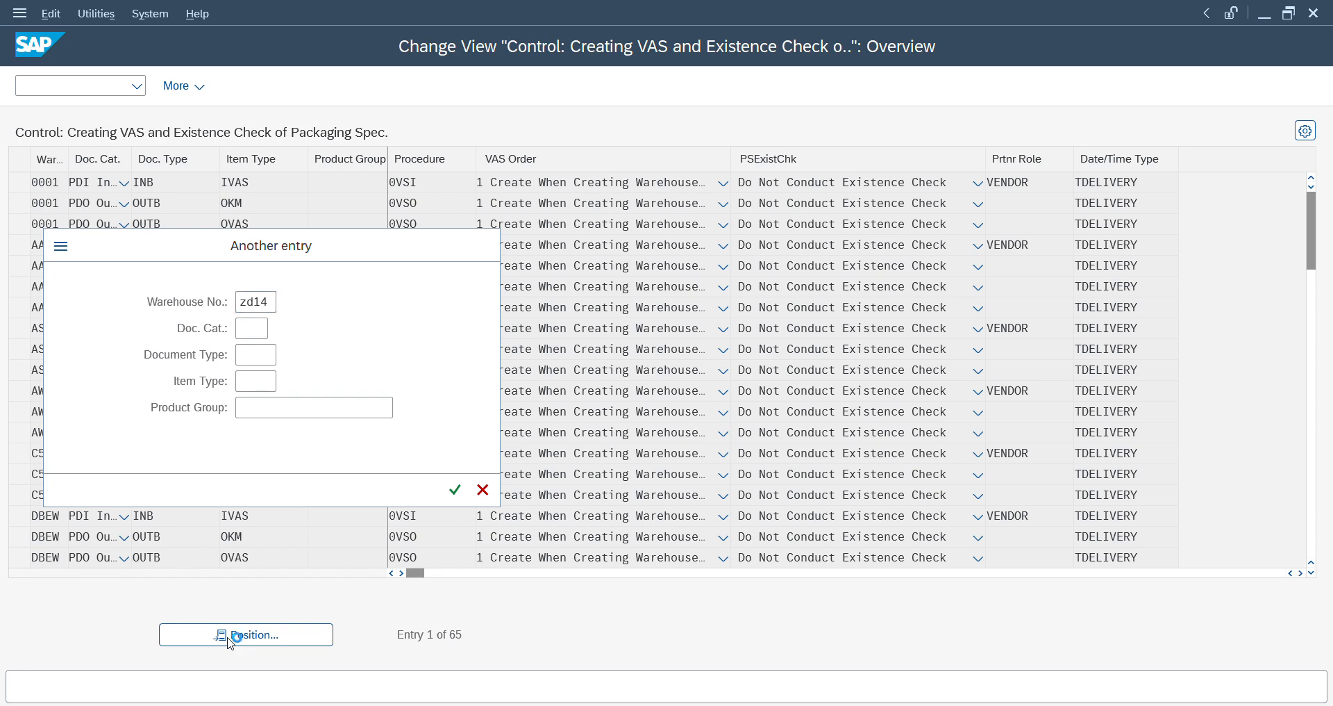
{"action": "key", "text": "Return"}
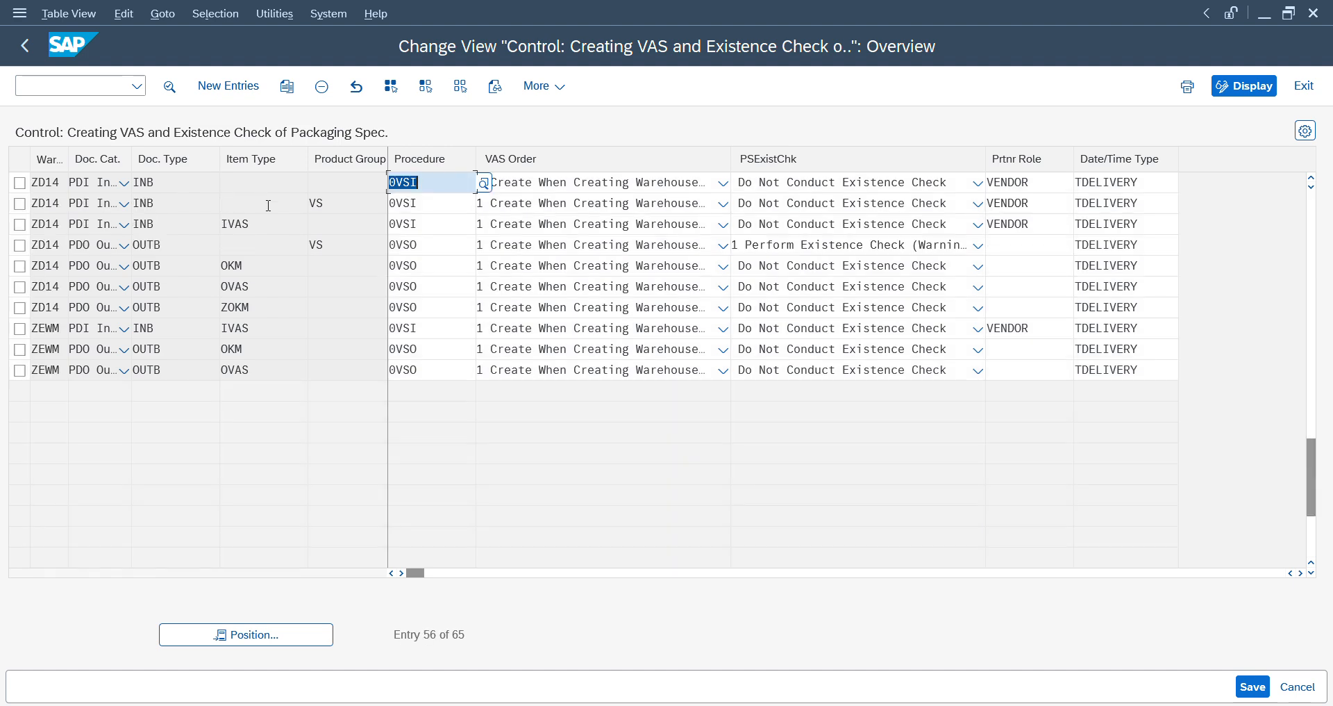
{"action": "left_click", "coordinate": [253, 228]}
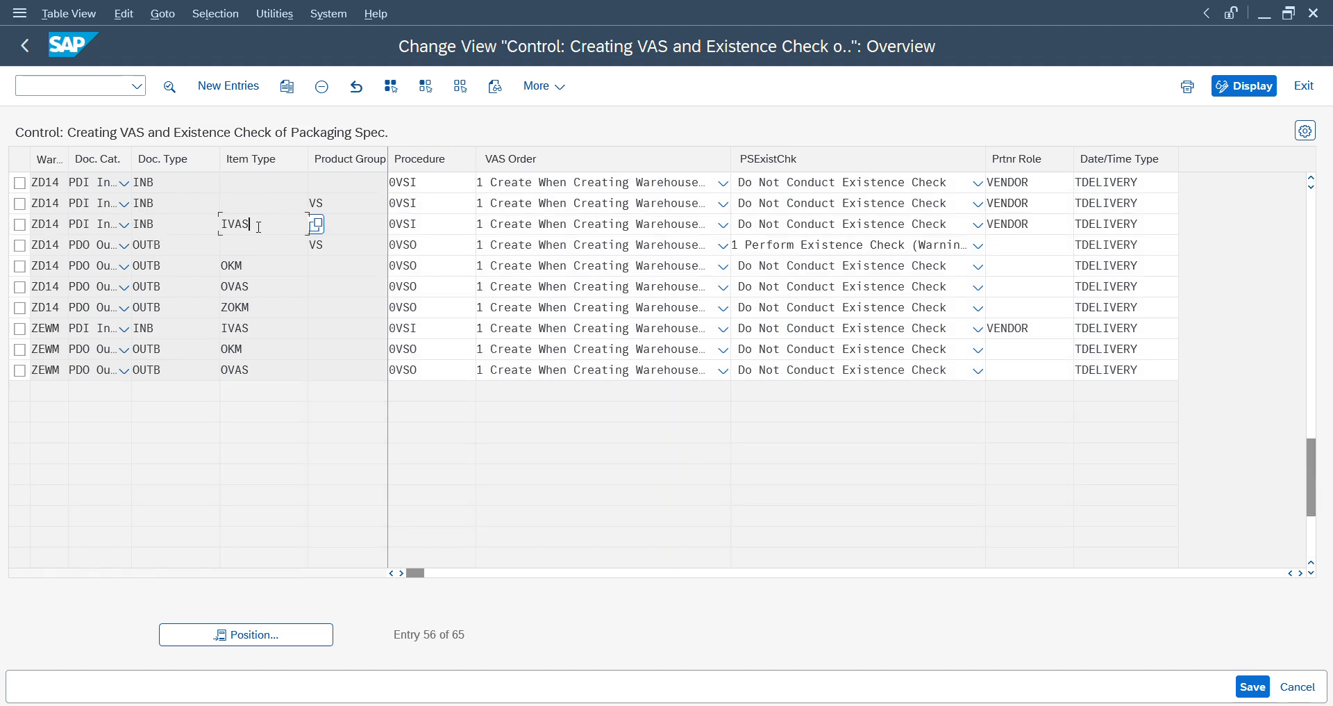
{"action": "left_click", "coordinate": [257, 204]}
{"action": "left_click", "coordinate": [188, 207]}
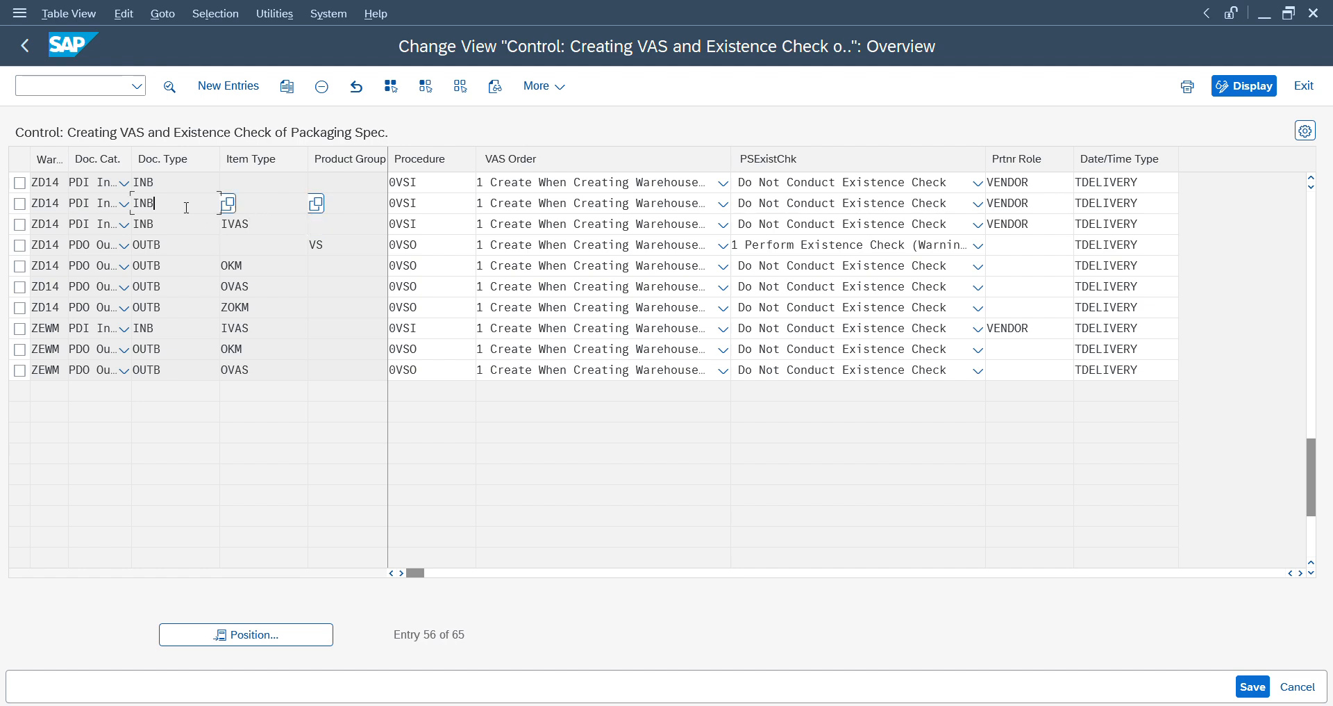
{"action": "left_click", "coordinate": [358, 206]}
{"action": "left_click", "coordinate": [184, 180]}
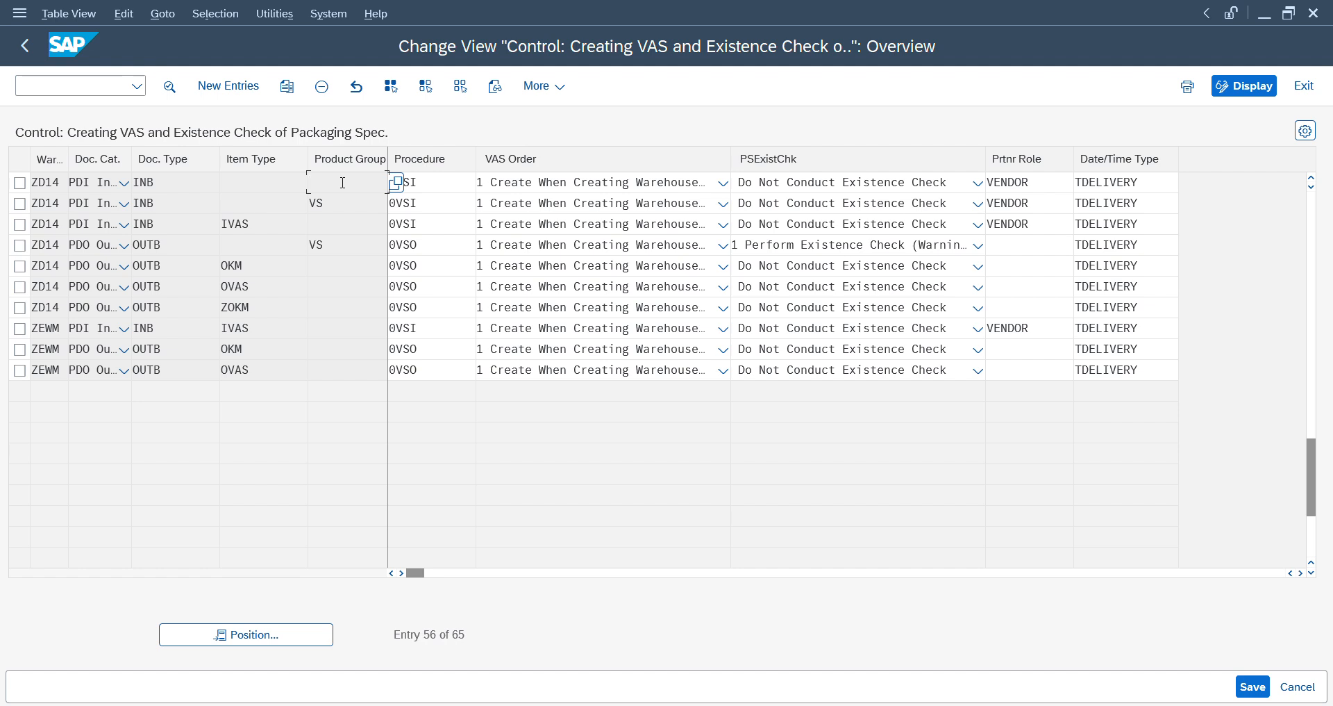
- Leave the VAS relevance view and open the Warehouse Number-Dependent VAS Settings activity in the IMG
{"action": "left_click", "coordinate": [25, 47]}
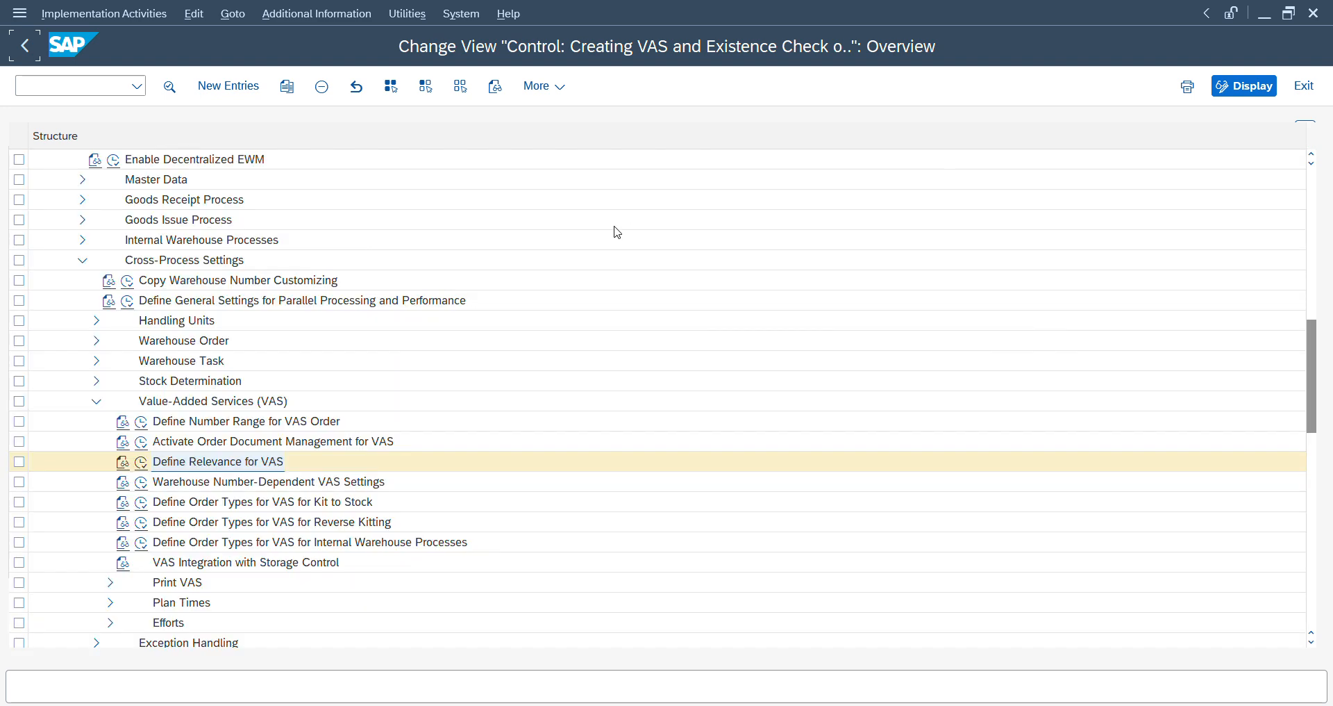
{"action": "left_click", "coordinate": [169, 488]}
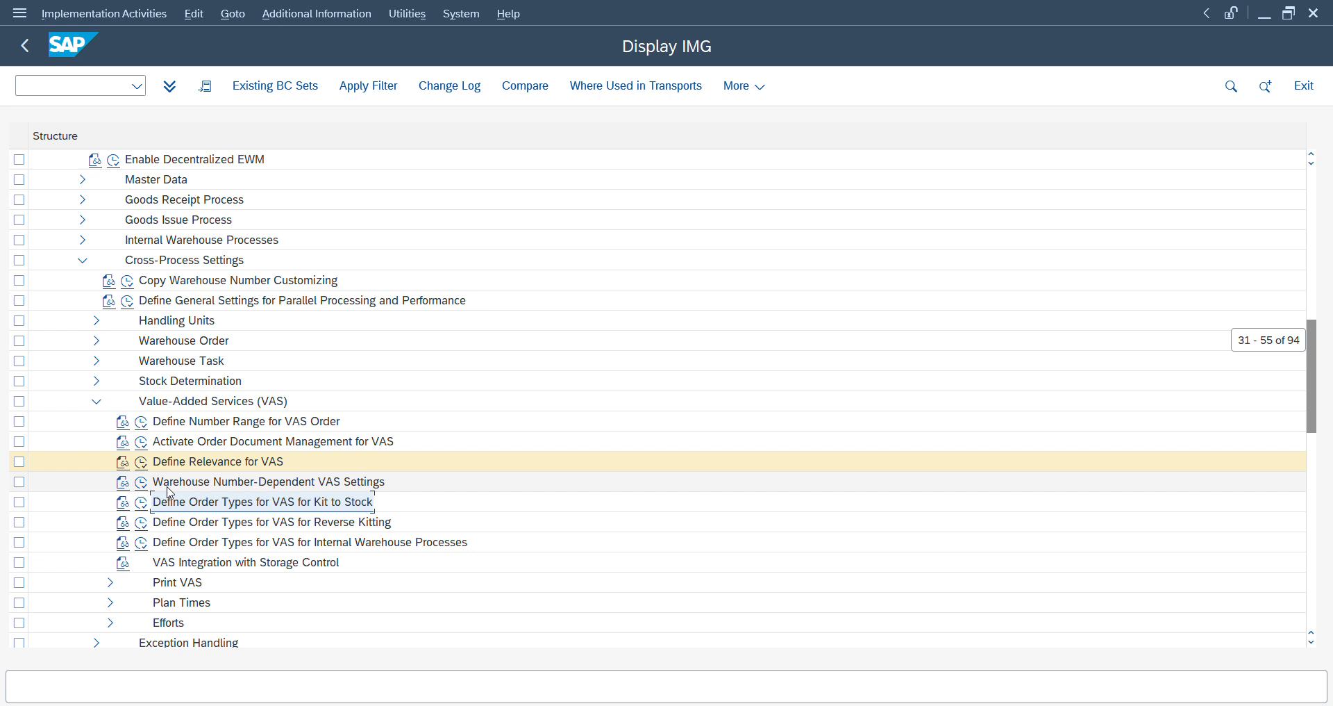
{"action": "key", "text": "Left"}
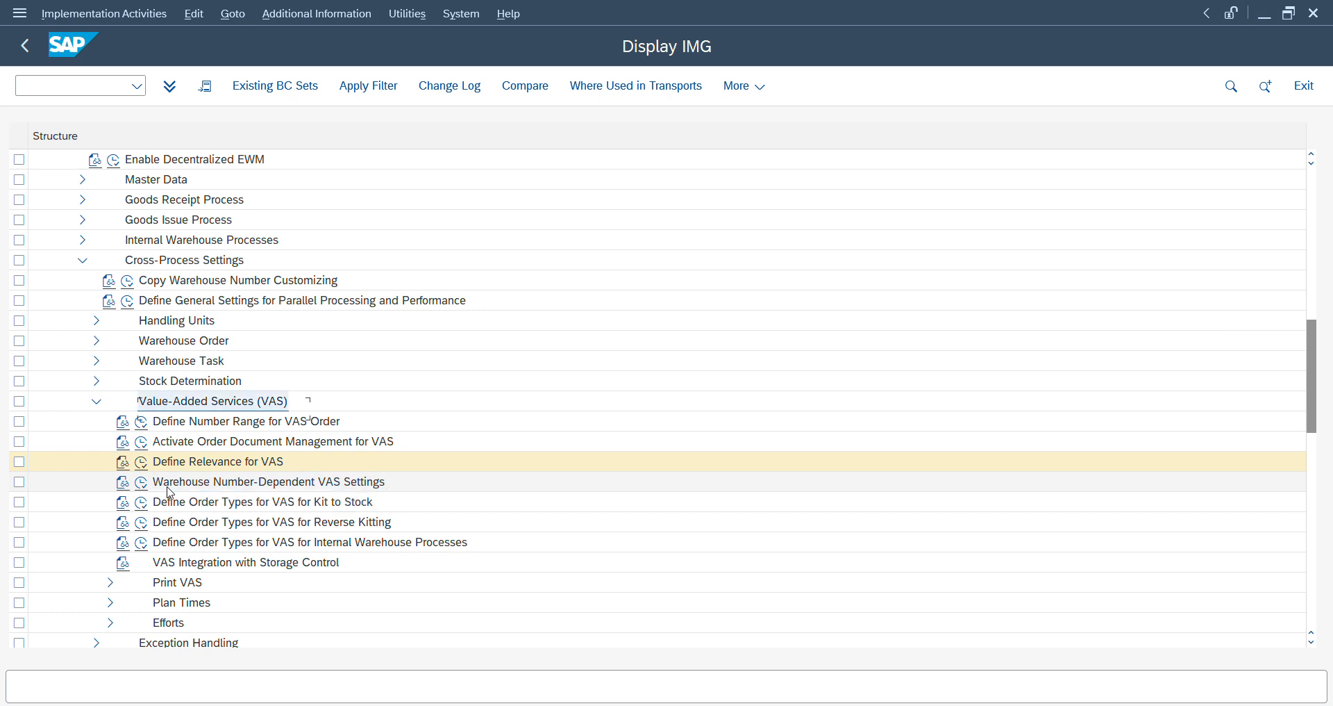
{"action": "left_click", "coordinate": [142, 484]}
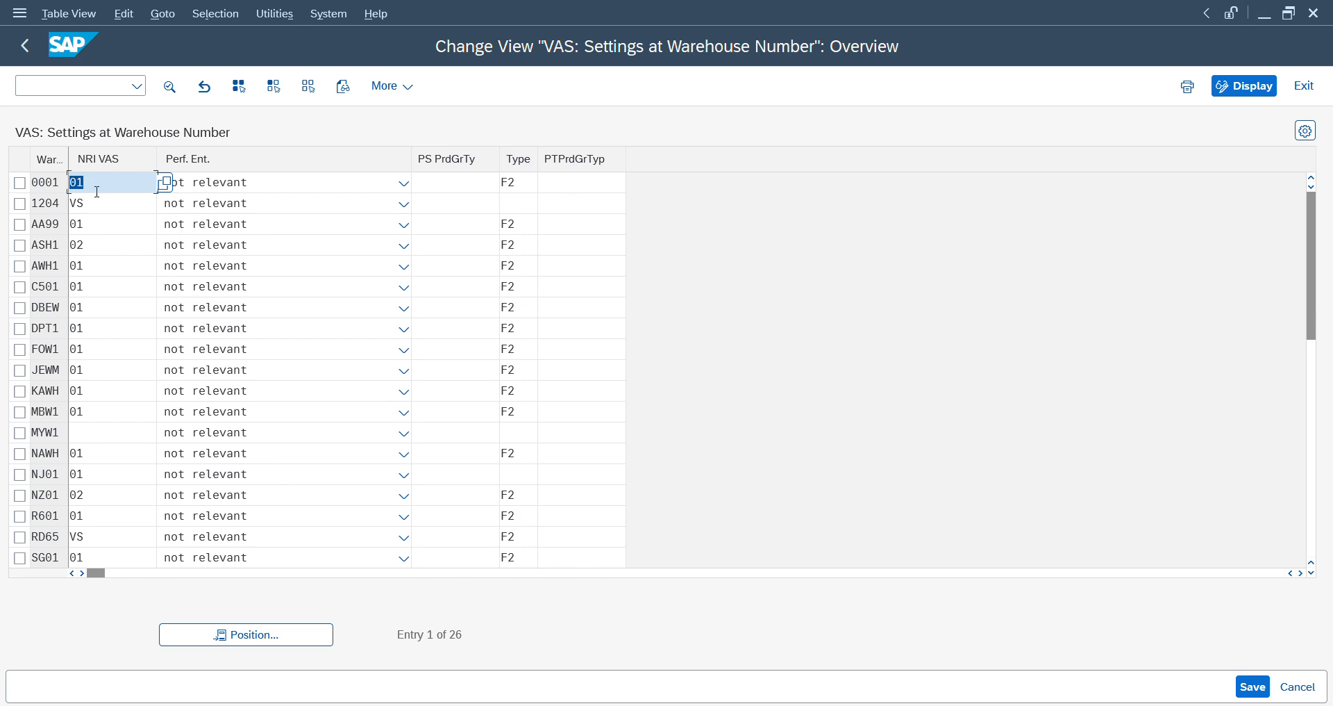
- View the detailed VAS settings of warehouse 0001, return to the overview and position the list at warehouse ZD14
{"action": "key", "text": "F1"}
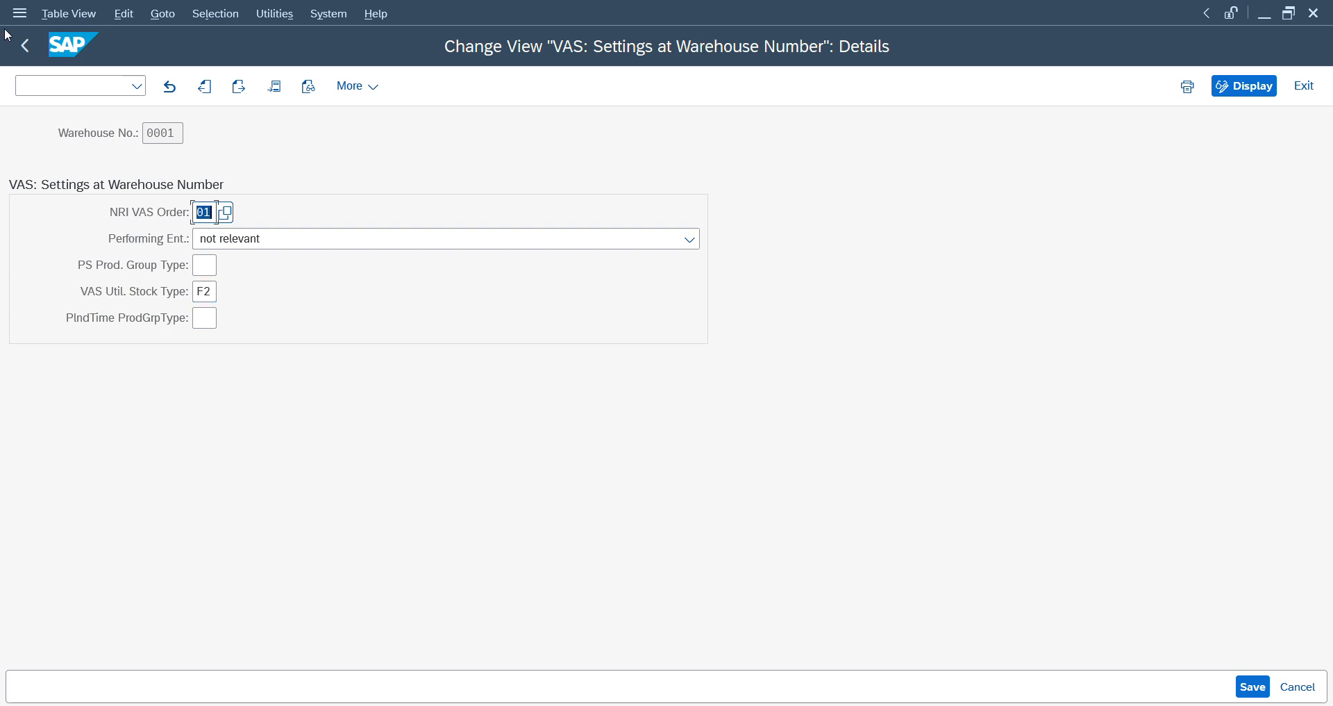
{"action": "left_click", "coordinate": [25, 47]}
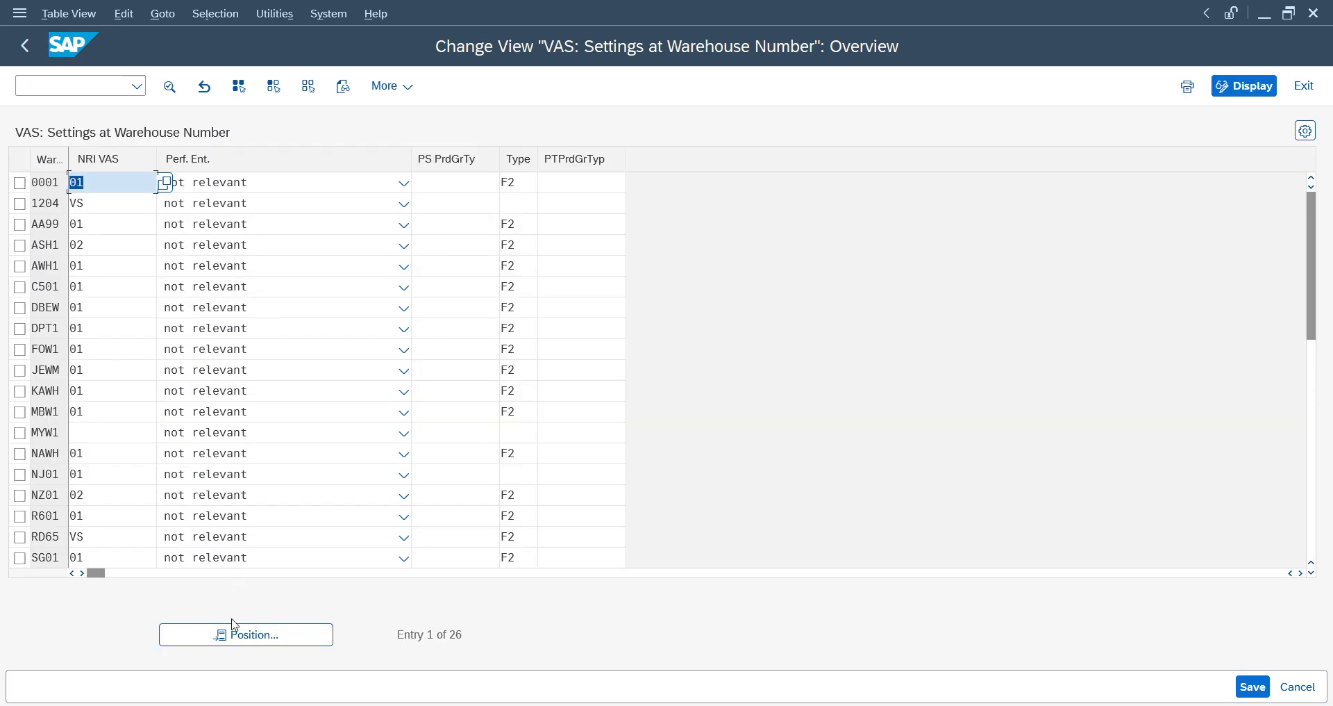
{"action": "left_click", "coordinate": [235, 631]}
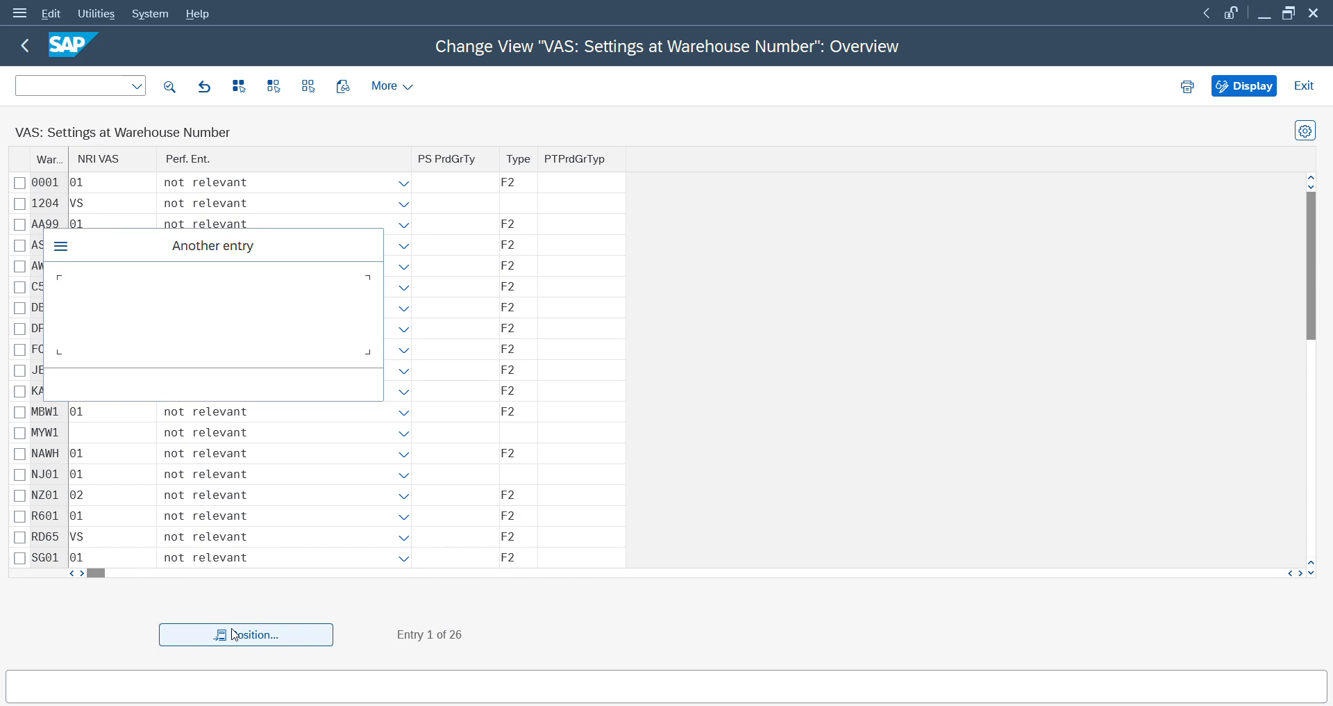
{"action": "type", "text": "zd14"}
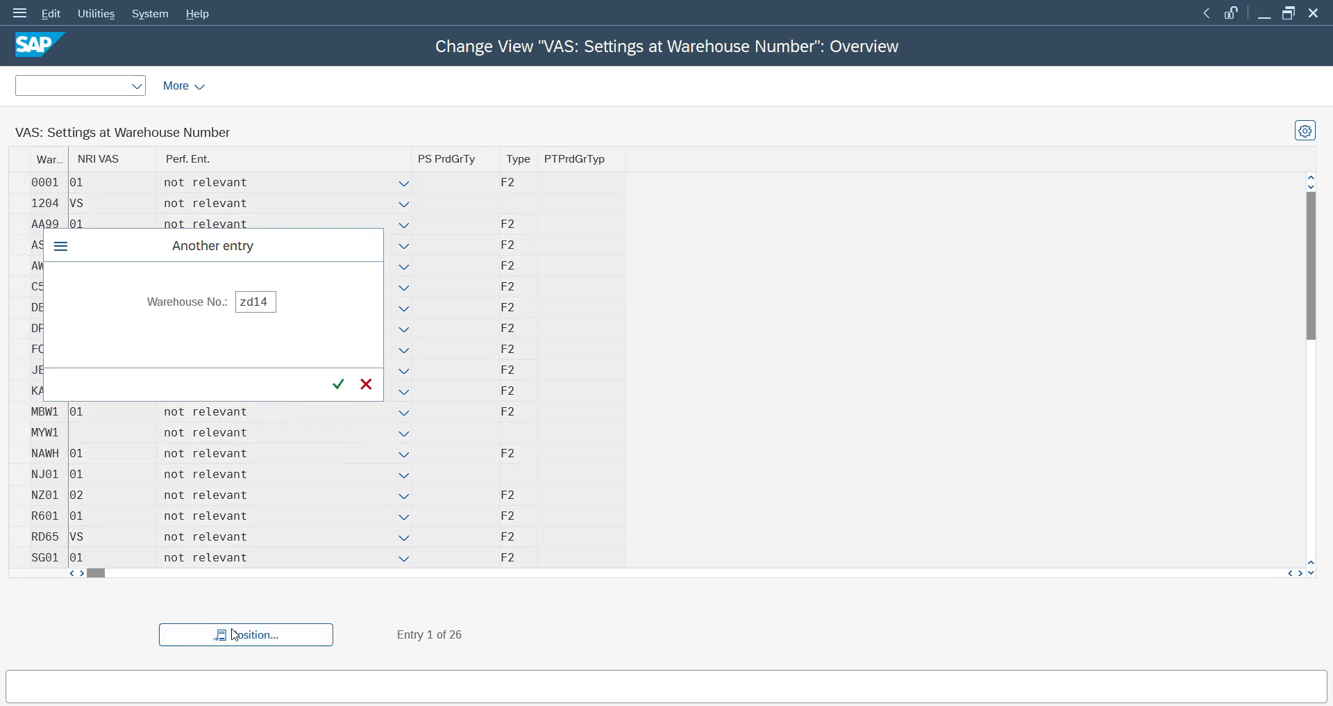
{"action": "key", "text": "Return"}
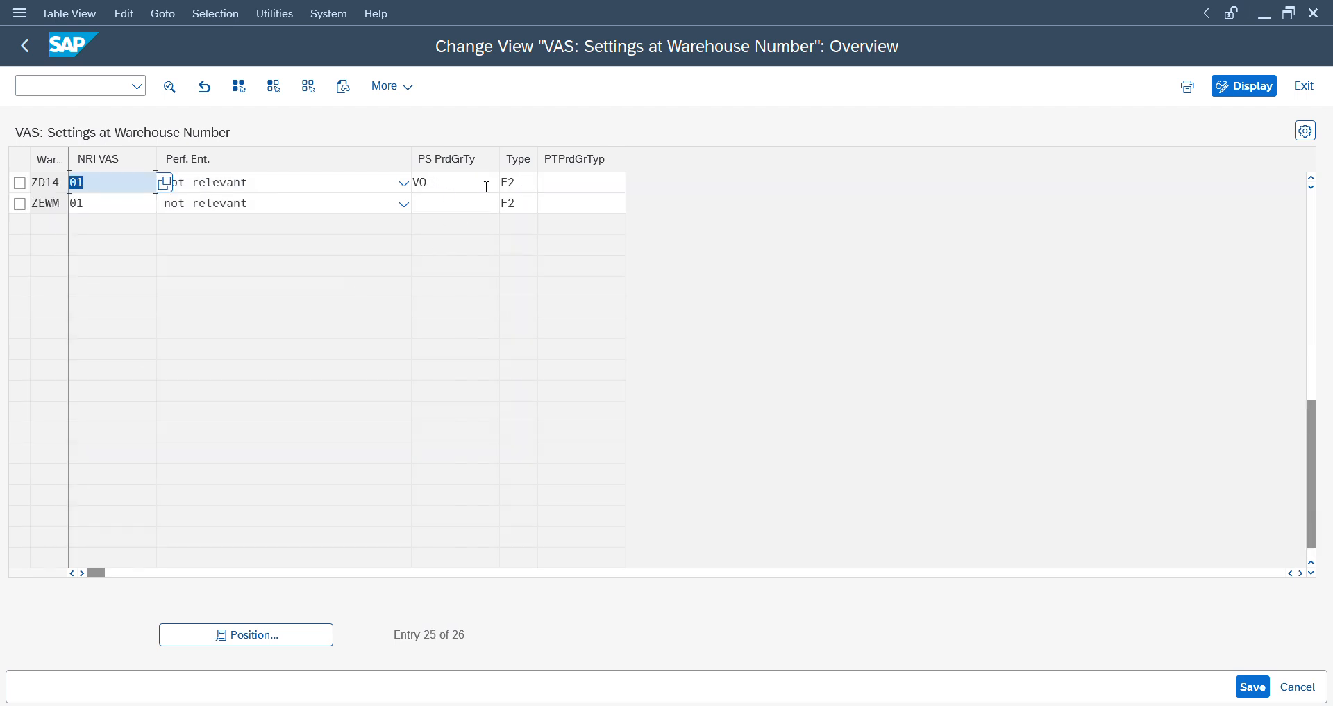
- Leave the warehouse VAS settings and bring up the Workstep Overview for packaging specification work steps
{"action": "left_click", "coordinate": [26, 50]}
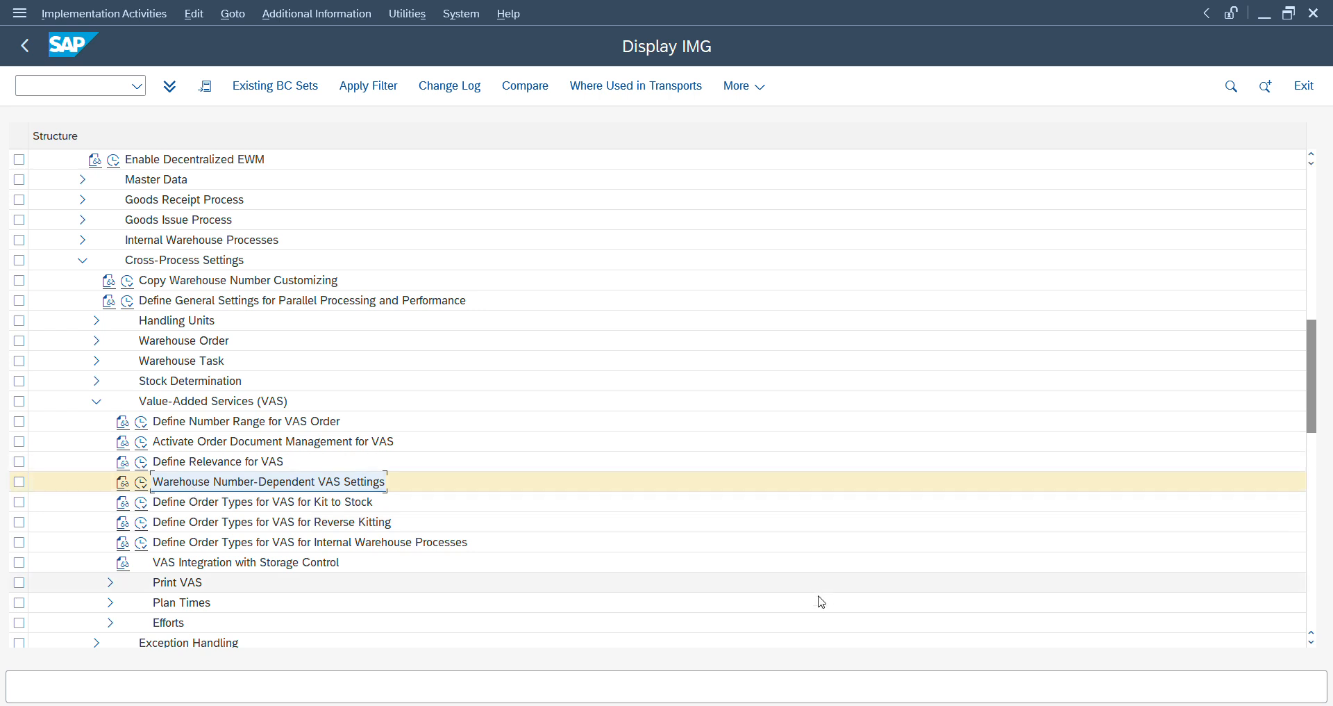
{"action": "mouse_move", "coordinate": [861, 702]}
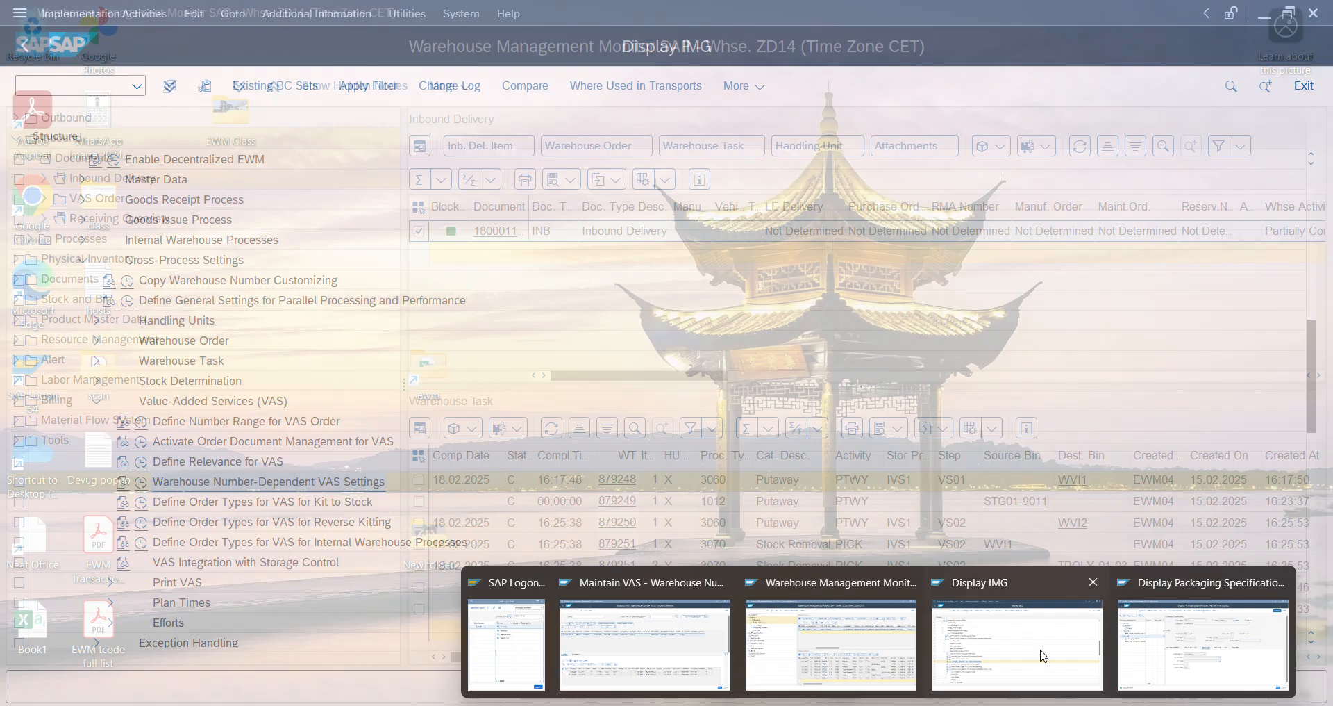
{"action": "left_click", "coordinate": [1043, 655]}
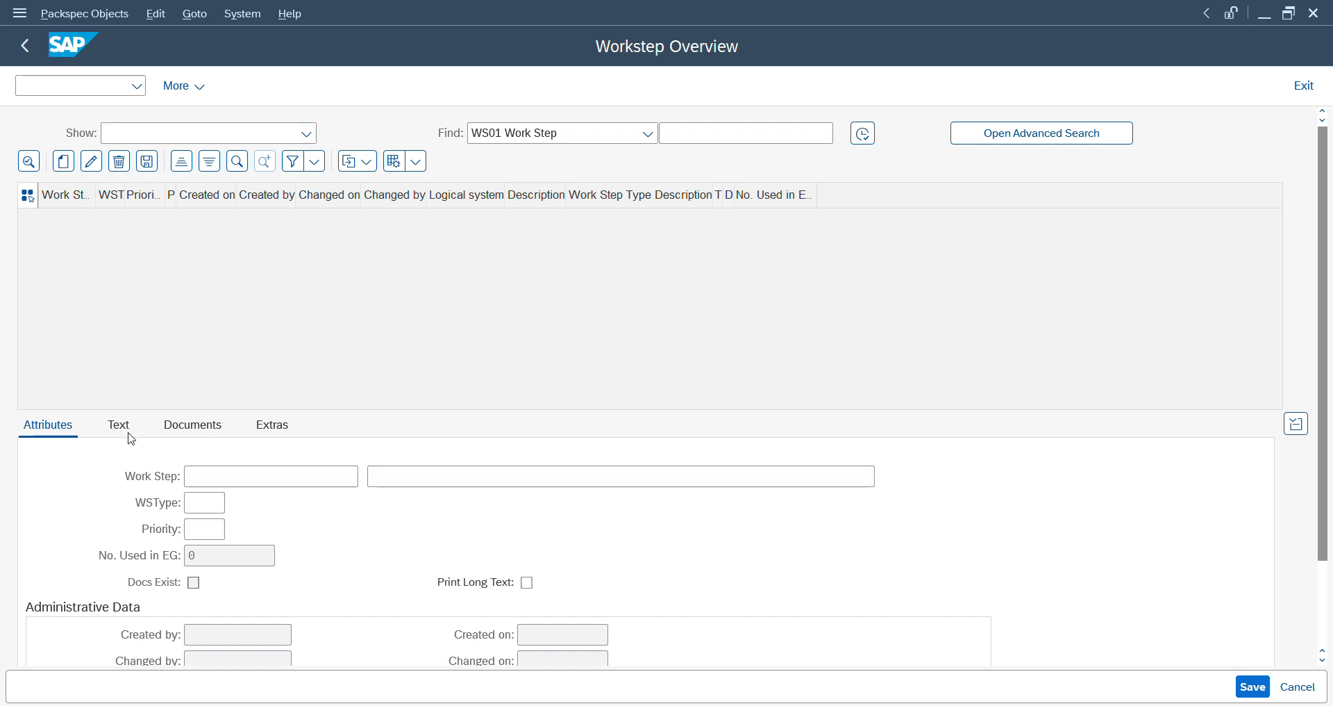
- Try to create a work step with the identifier "print VAS order" and open its text
{"action": "left_click", "coordinate": [215, 471]}
{"action": "type", "text": "pr"}
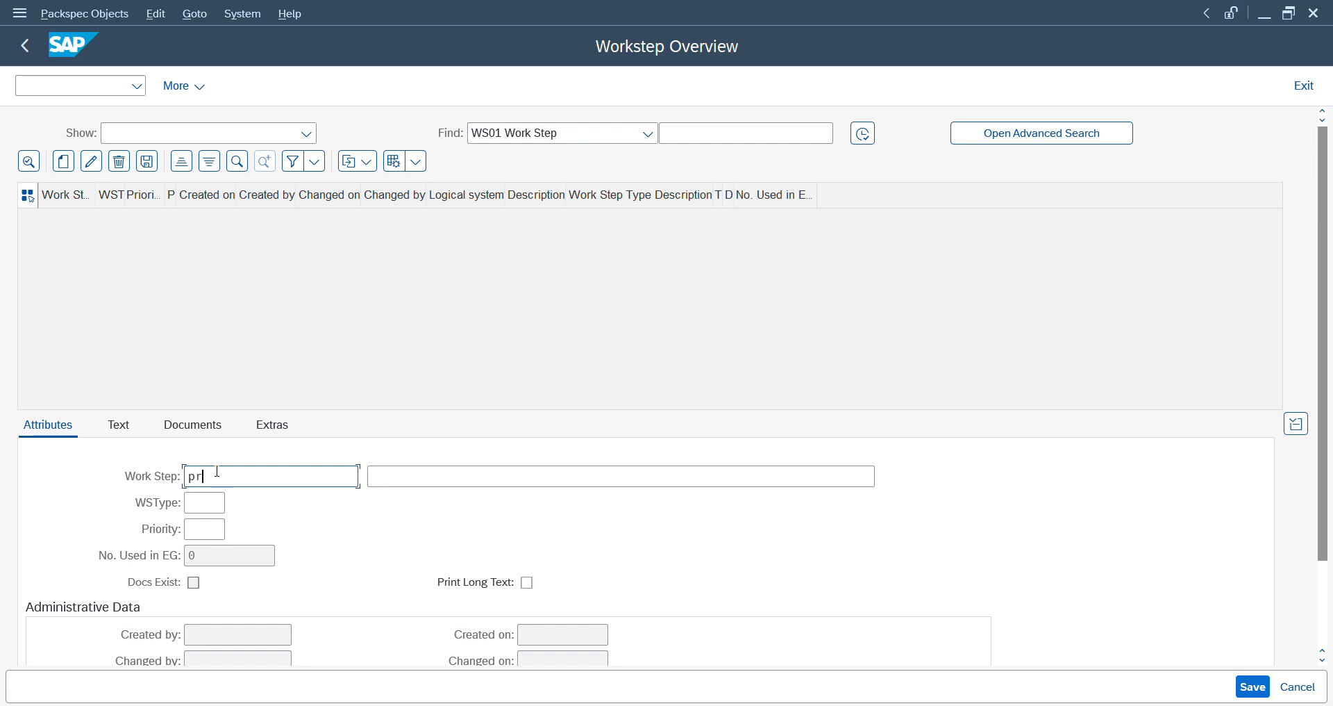
{"action": "type", "text": "int VAS order"}
{"action": "left_click", "coordinate": [126, 431]}
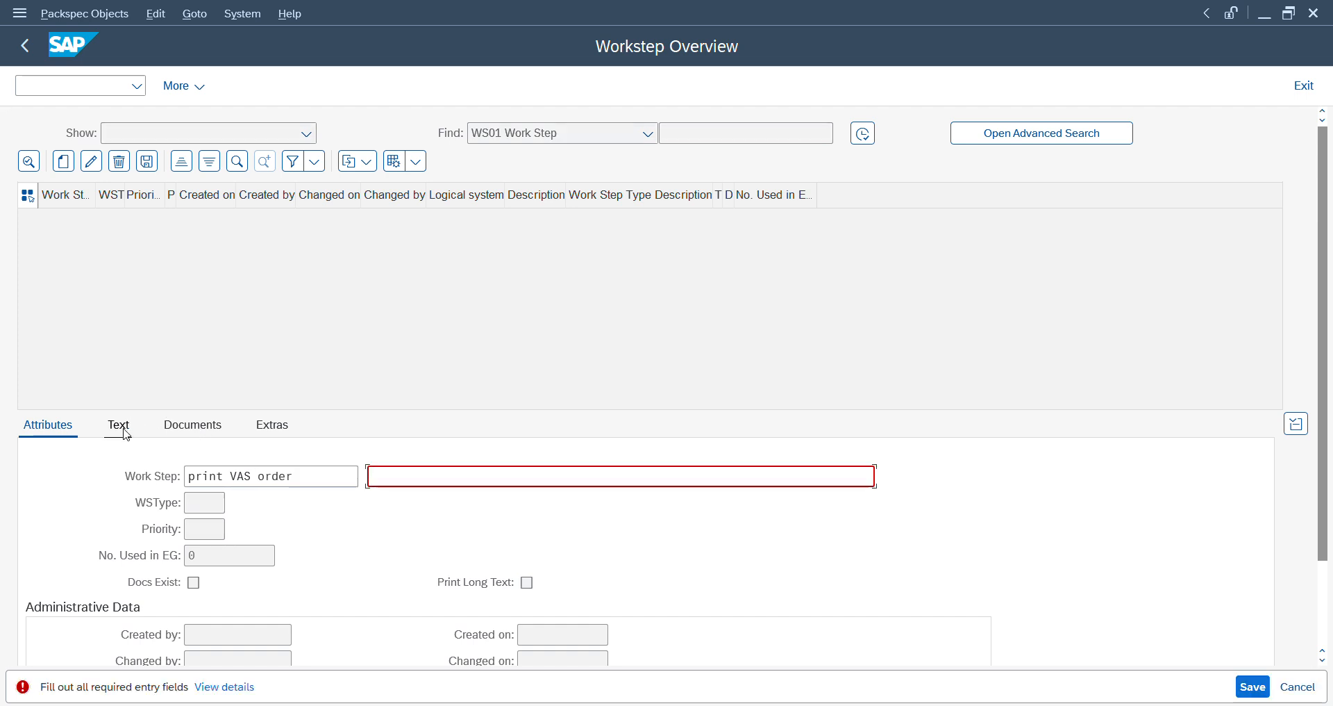
- Describe the new work step as "sdsa", clear its identifier, and open its long text for entry
{"action": "type", "text": "sd"}
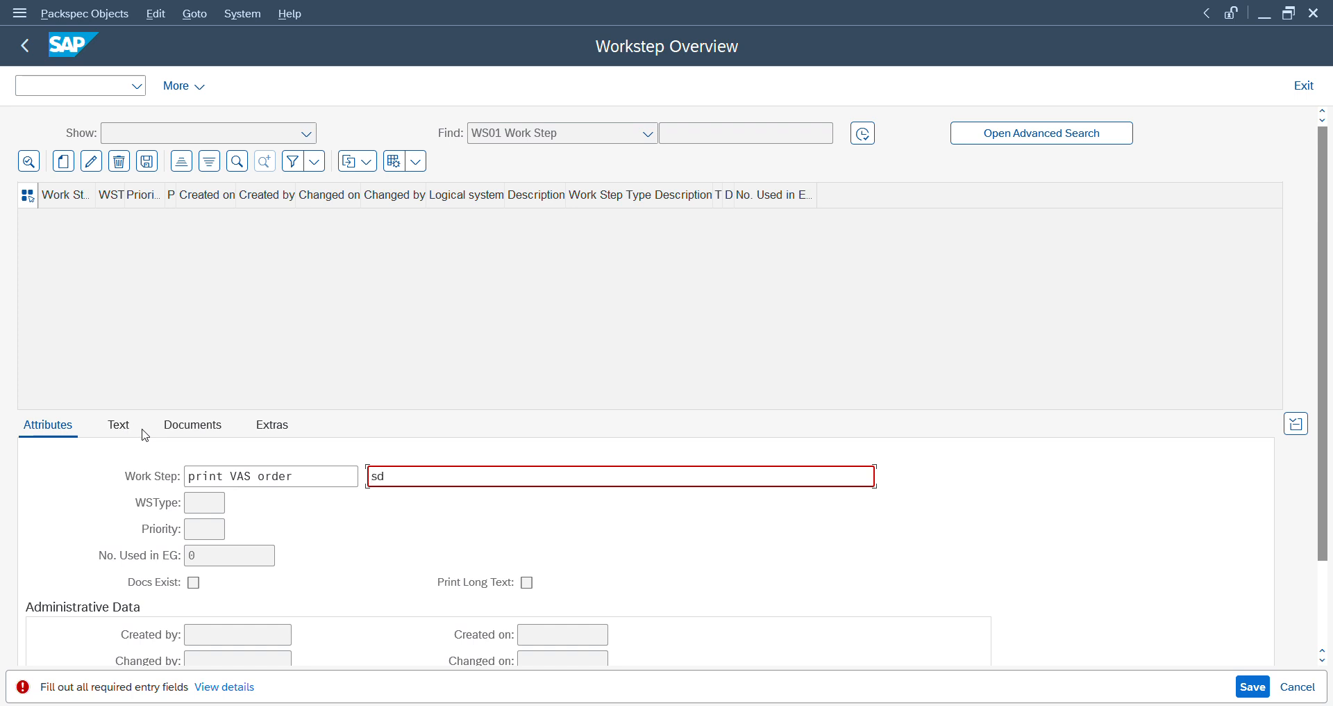
{"action": "type", "text": "sa"}
{"action": "left_click", "coordinate": [111, 425]}
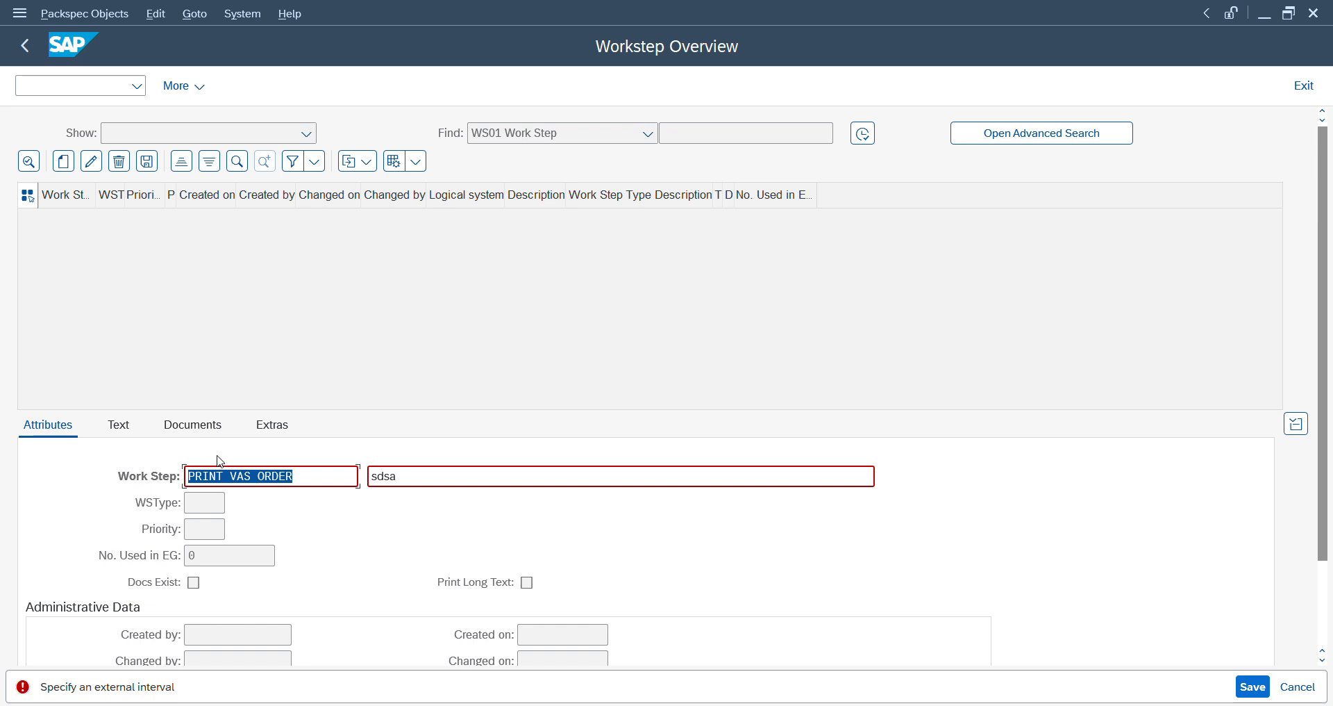
{"action": "key", "text": "Delete"}
{"action": "key", "text": "Return"}
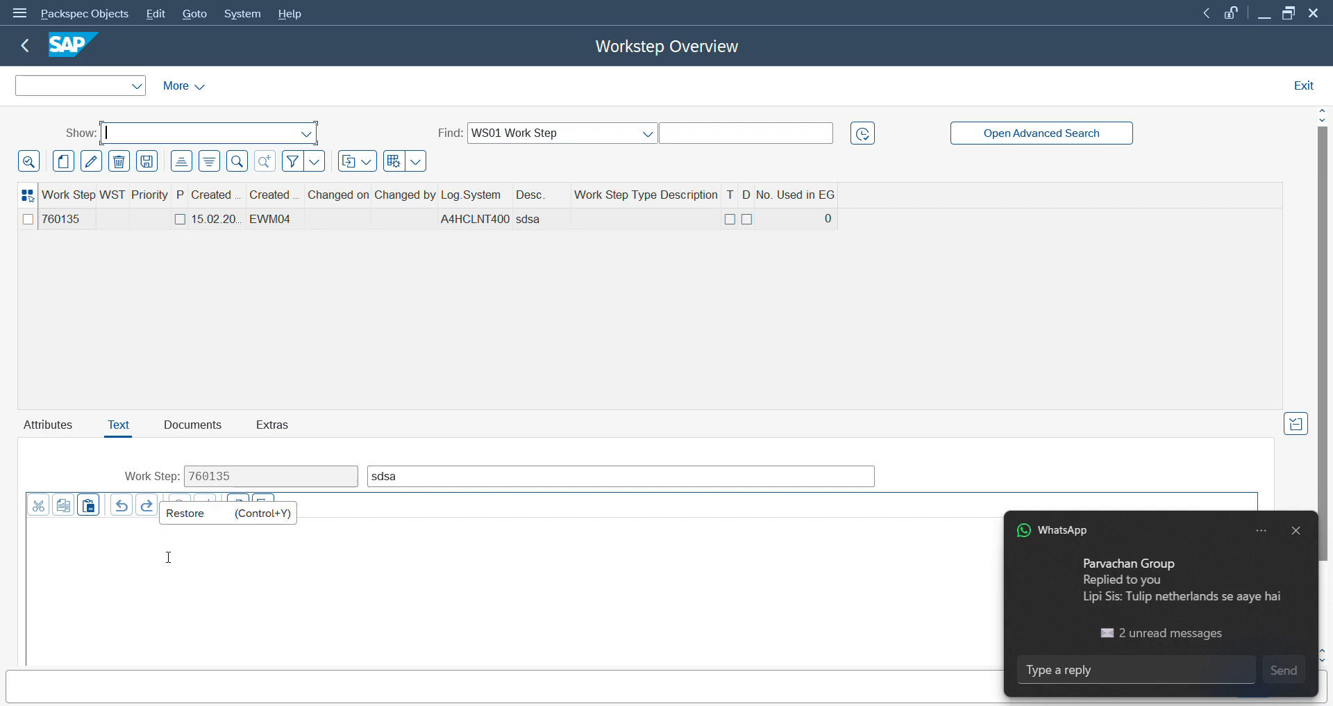
{"action": "left_click", "coordinate": [154, 564]}
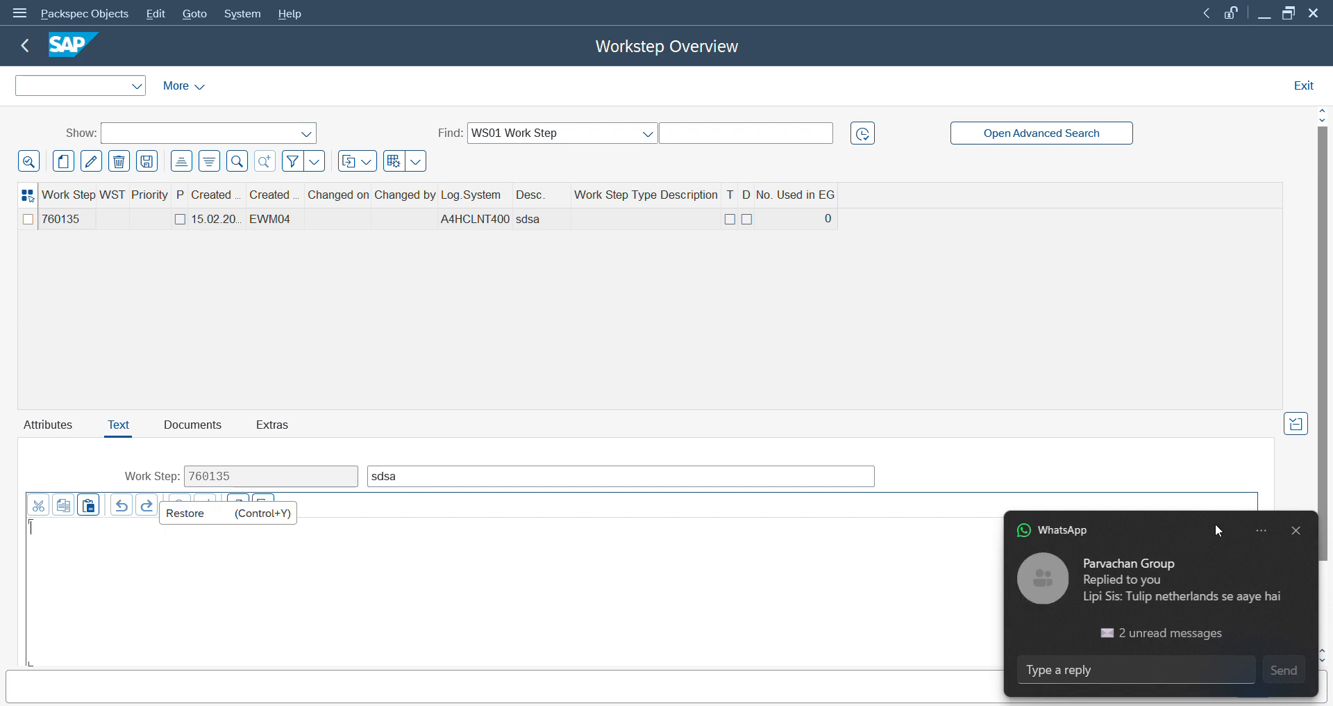
{"action": "left_click", "coordinate": [1297, 530]}
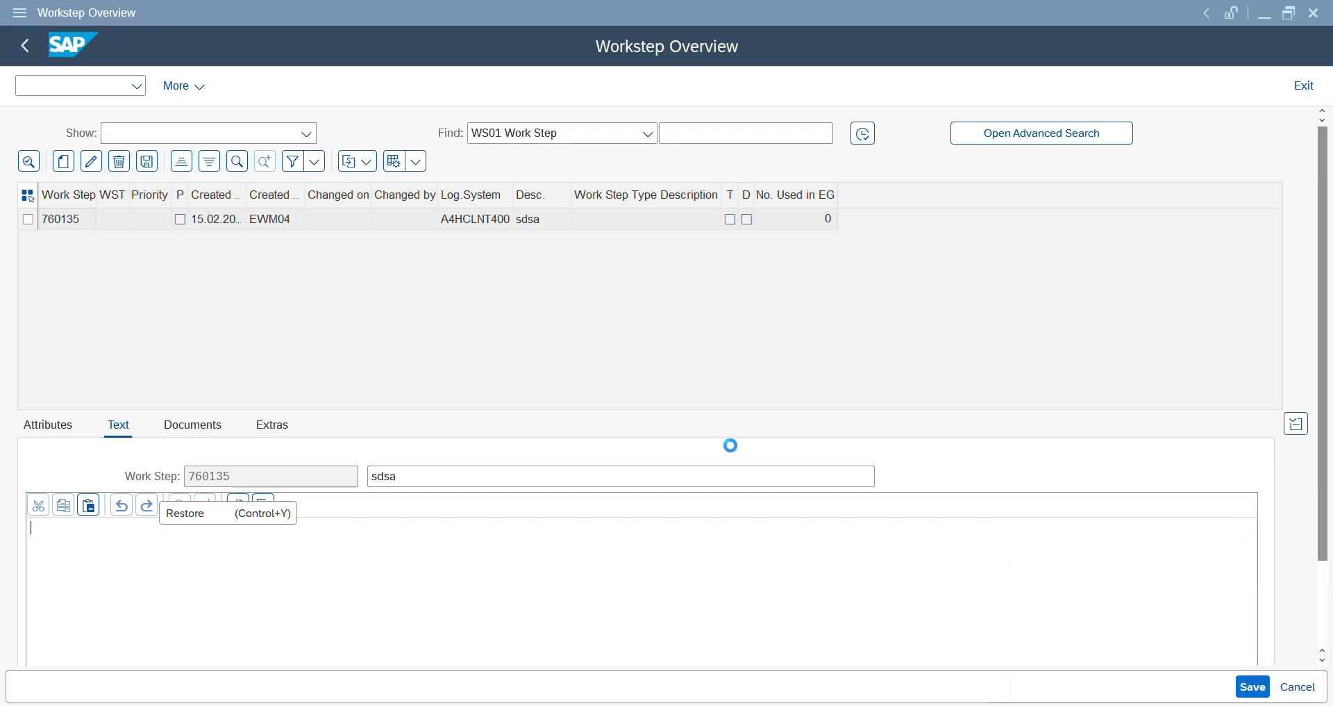